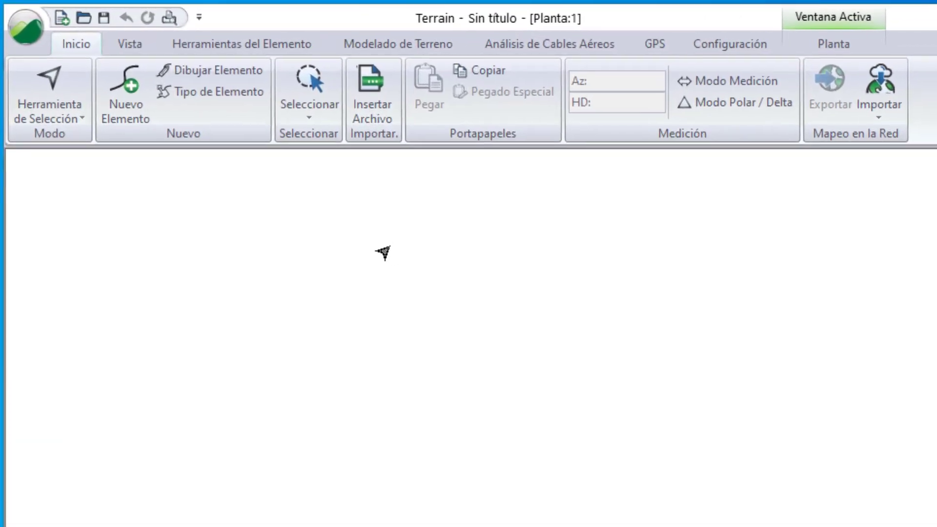
# - Insert the AOI.SHP shapefile from the DATA folder inside Mine&Quarry
pyautogui.click(382, 90)
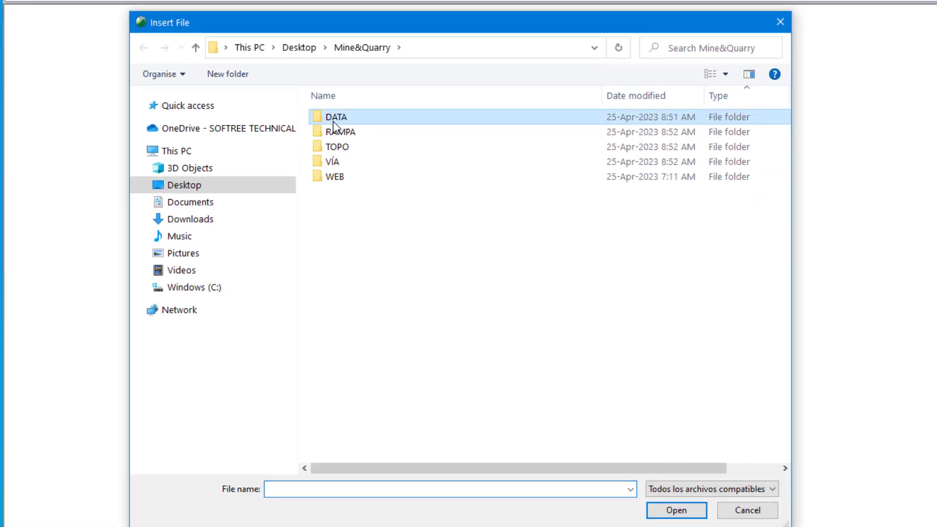
pyautogui.doubleClick(332, 121)
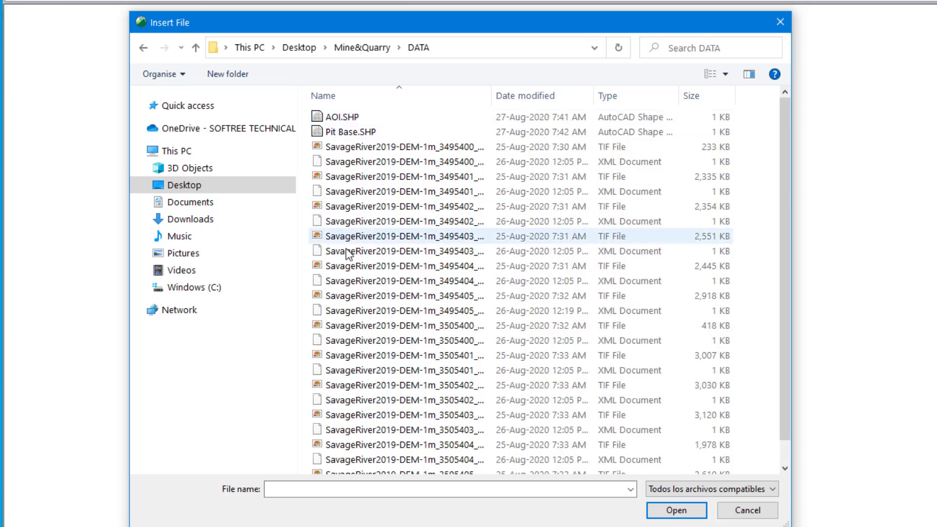
pyautogui.click(356, 118)
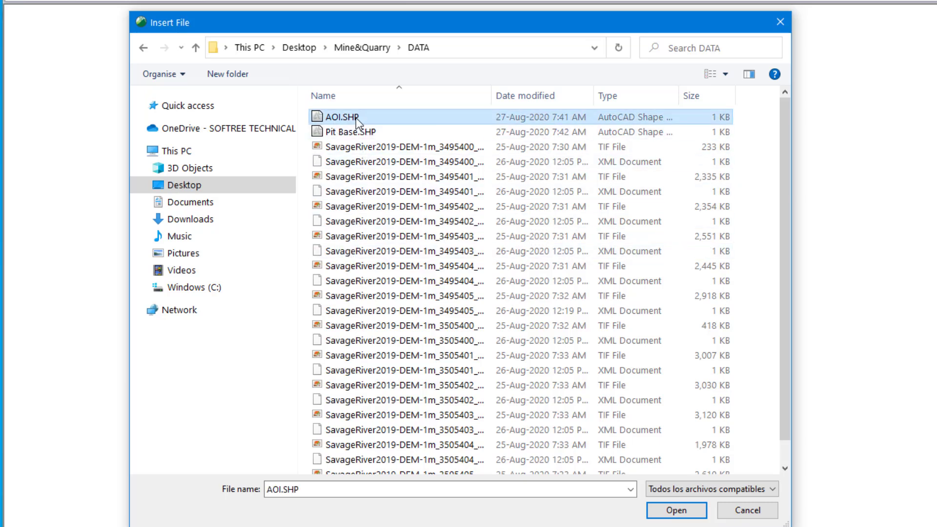
pyautogui.click(667, 515)
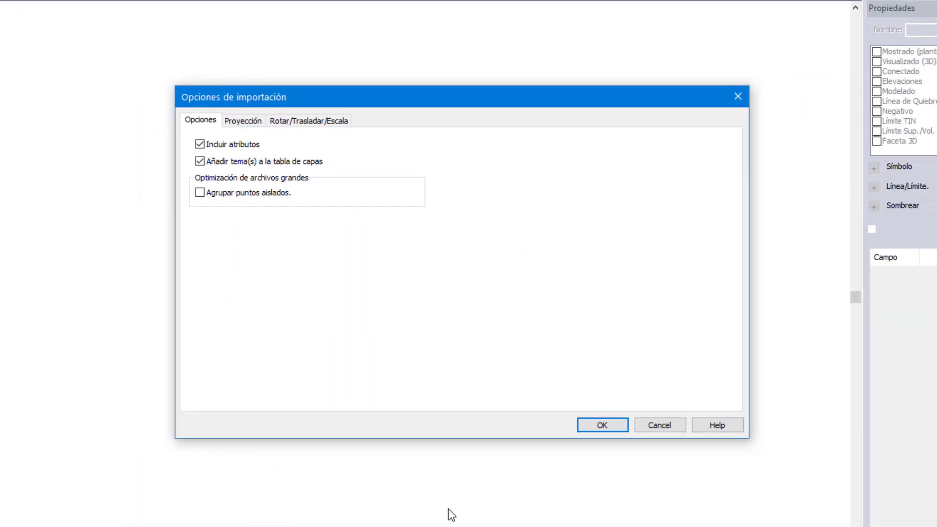
# - Check the WKT definition of the target projection GDA2020_MGA_Zone_55 and import the AOI boundary with it
pyautogui.click(255, 122)
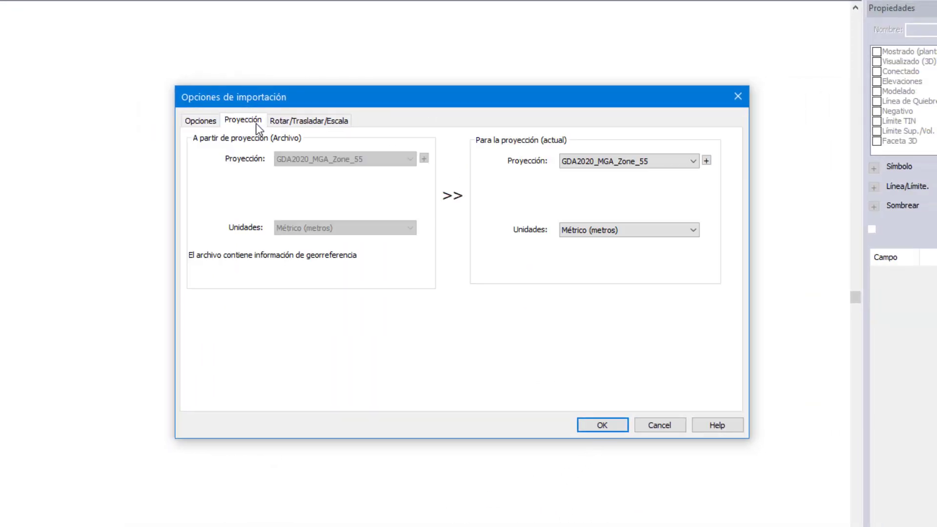
pyautogui.click(706, 161)
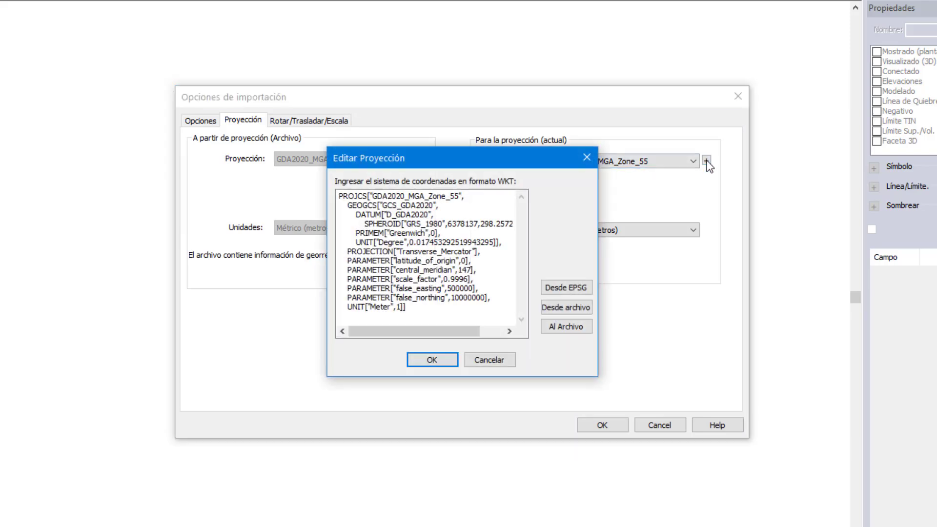
pyautogui.click(433, 360)
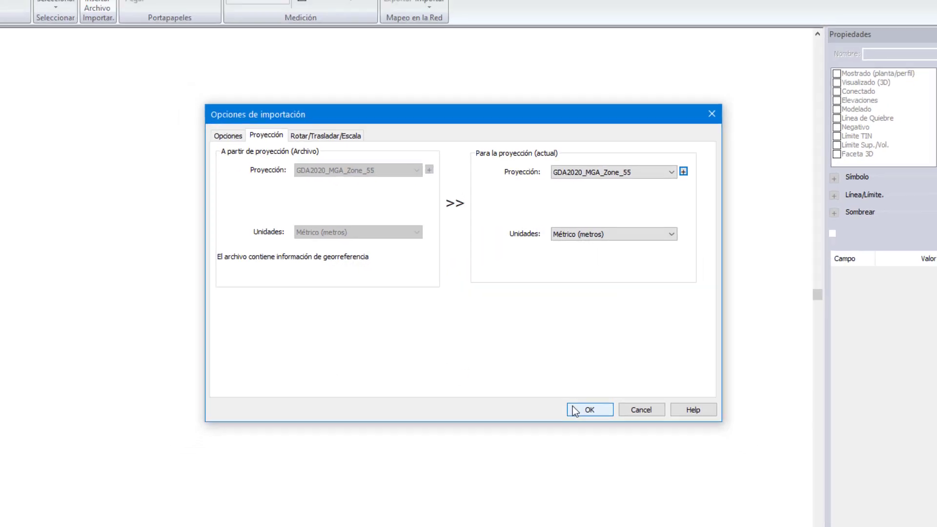
pyautogui.click(588, 409)
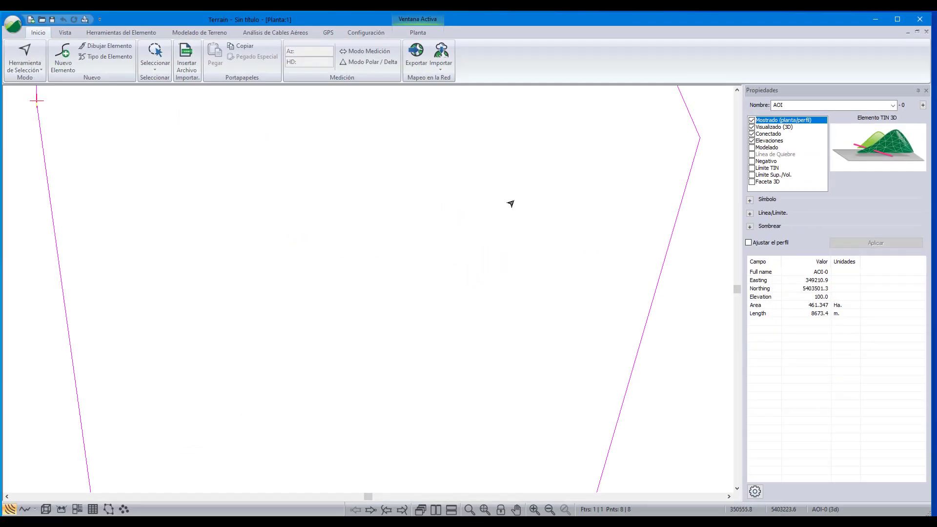
pyautogui.scroll(-3, 511, 203)
pyautogui.scroll(-3, 511, 203)
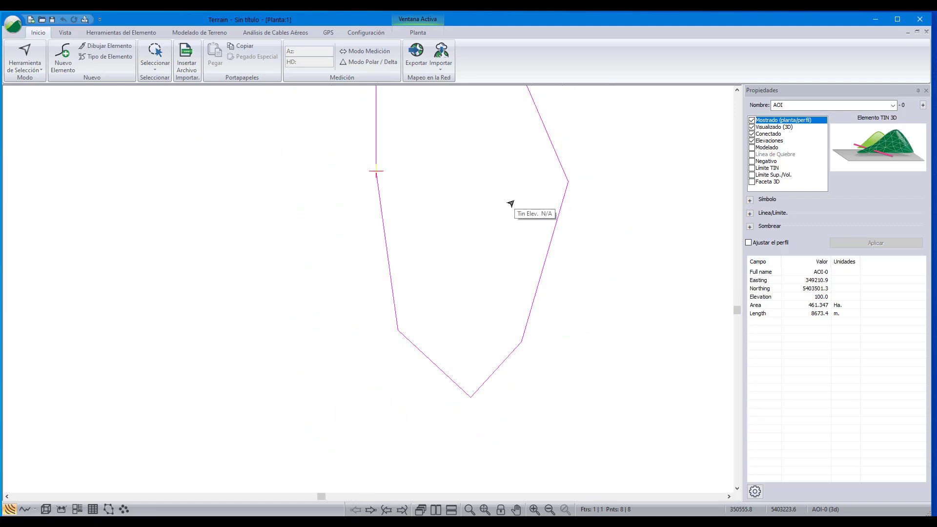
pyautogui.moveTo(511, 185); pyautogui.dragTo(438, 251, button='middle')
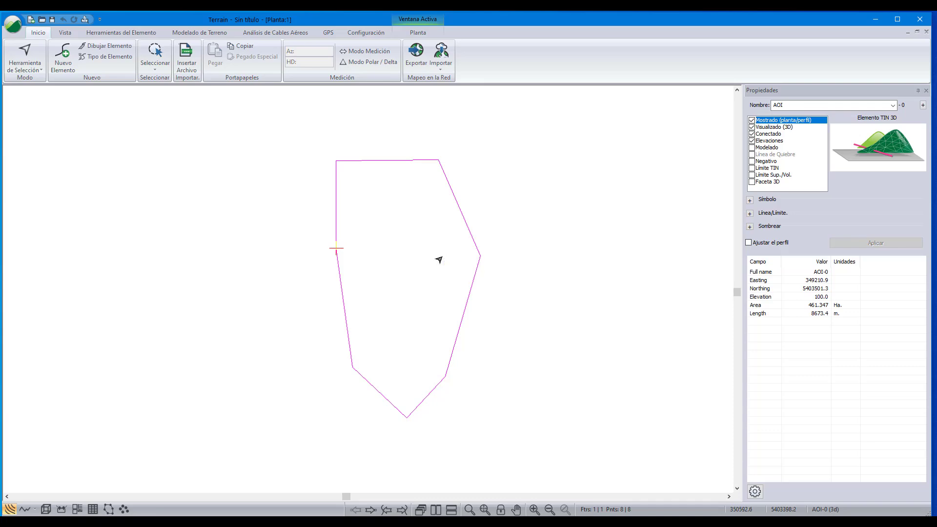
# - Start another file insertion, sort the DATA folder by file type and widen the name column to show full file names
pyautogui.click(187, 56)
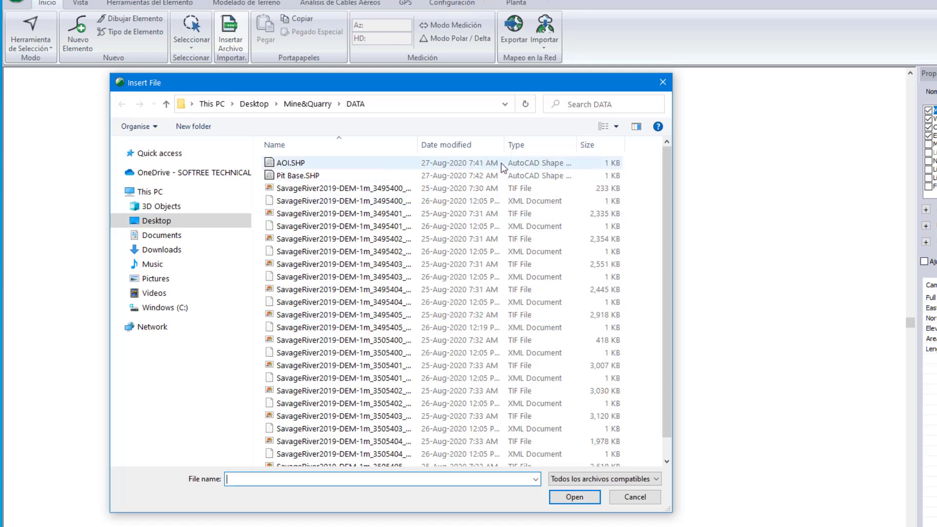
pyautogui.click(517, 146)
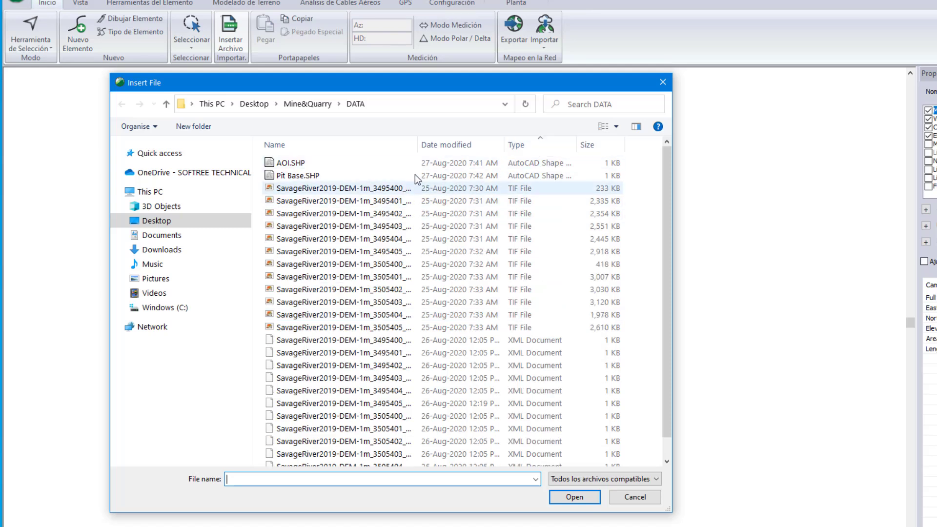
pyautogui.moveTo(417, 144); pyautogui.dragTo(482, 153)
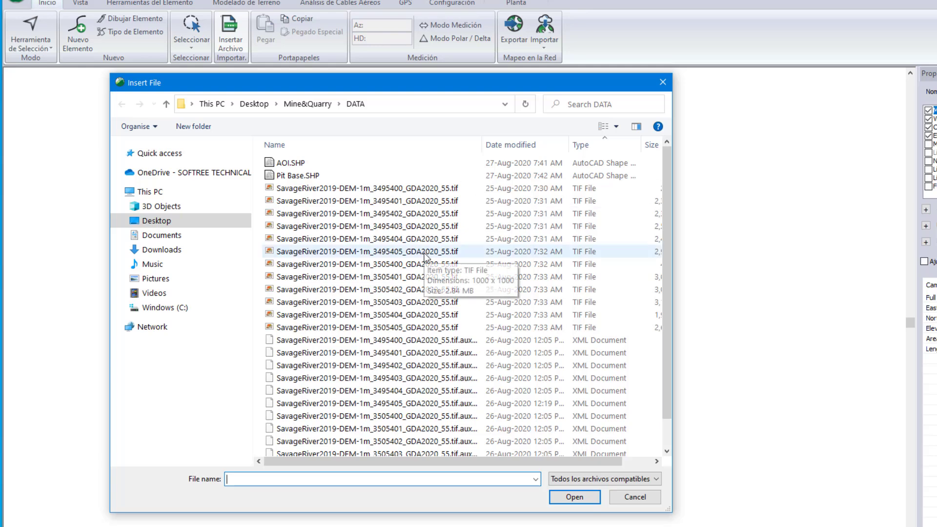
# - Open all twelve SavageRiver2019-DEM-1m TIF tiles, from 3495400 to 3505405, for insertion in USGS DEM format
pyautogui.click(413, 191)
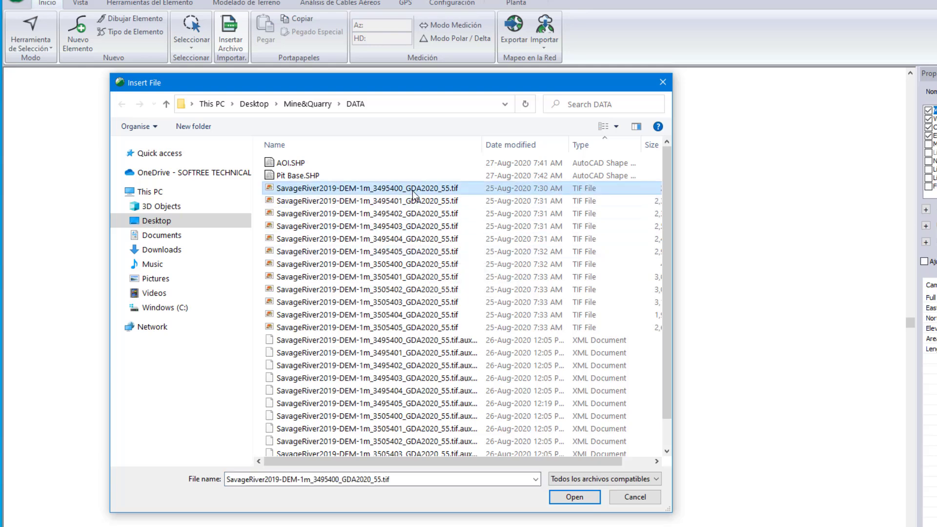
pyautogui.hotkey('shift', 'Down')
pyautogui.hotkey('shift', 'Down')
pyautogui.hotkey('shift', 'Down')
pyautogui.hotkey('shift', 'Down')
pyautogui.hotkey('shift', 'Down')
pyautogui.hotkey('shift', 'Down')
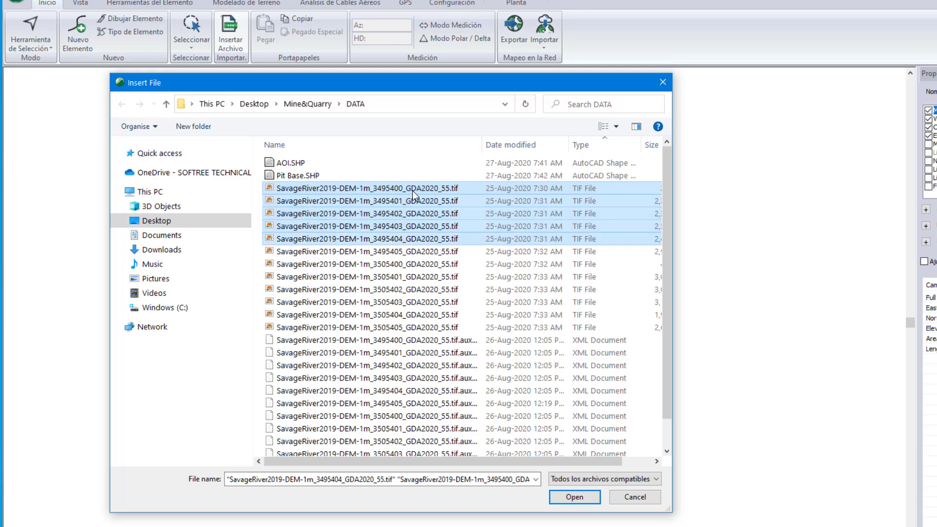
pyautogui.hotkey('shift', 'Down')
pyautogui.hotkey('shift', 'Down')
pyautogui.hotkey('shift', 'Down')
pyautogui.hotkey('shift', 'Down')
pyautogui.hotkey('shift', 'Down')
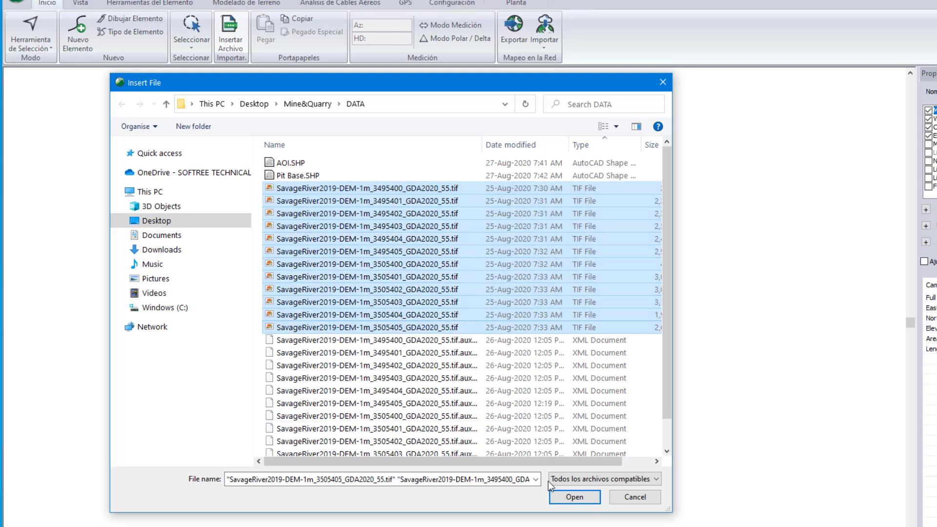
pyautogui.click(566, 497)
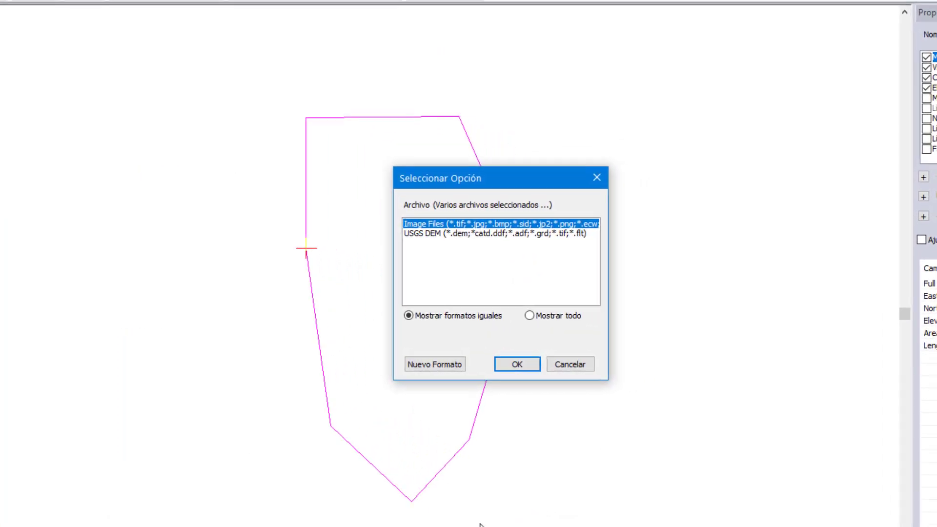
pyautogui.click(401, 223)
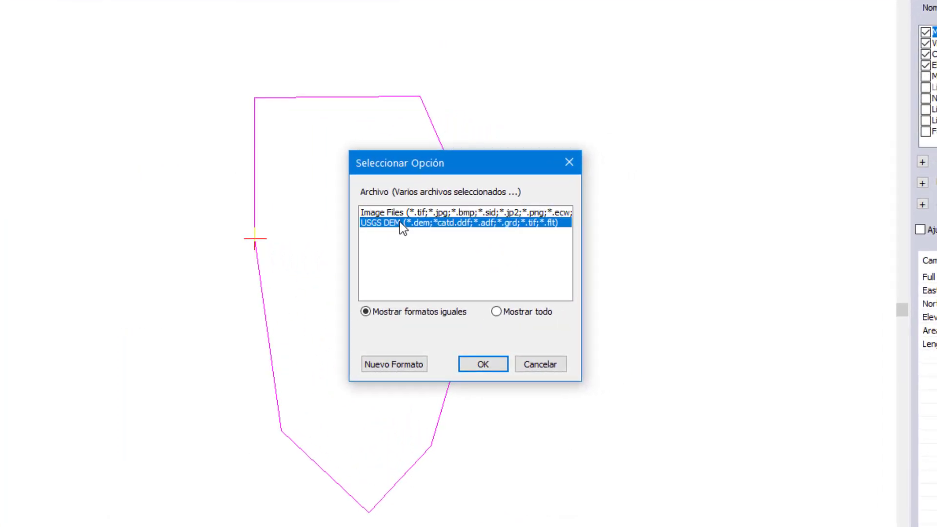
pyautogui.click(480, 365)
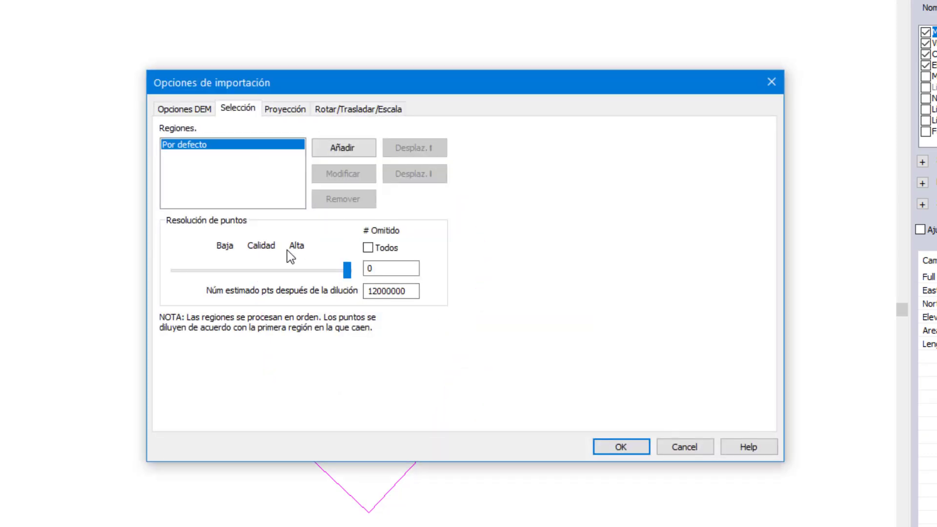
# - Add a polygon filtering region to the DEM import, defined by the terrain element AOI-0
pyautogui.click(339, 153)
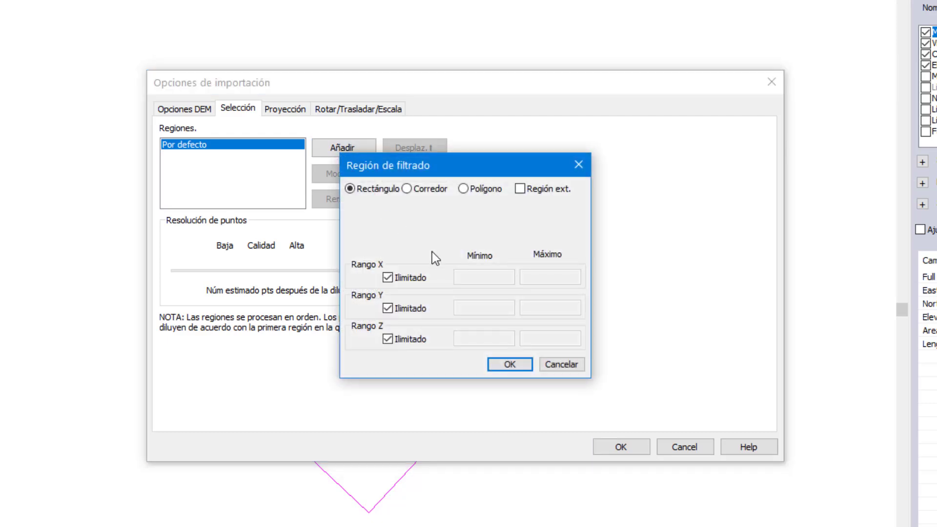
pyautogui.click(466, 190)
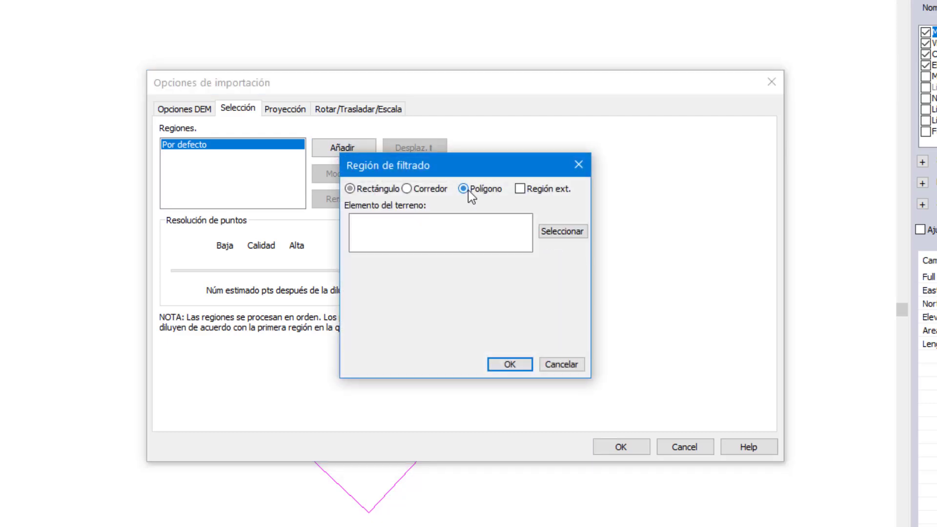
pyautogui.click(562, 231)
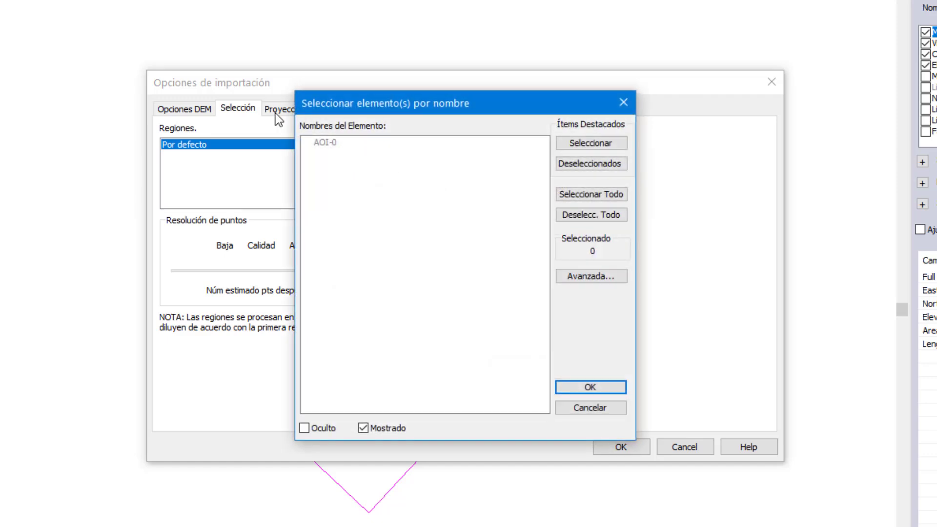
pyautogui.click(323, 143)
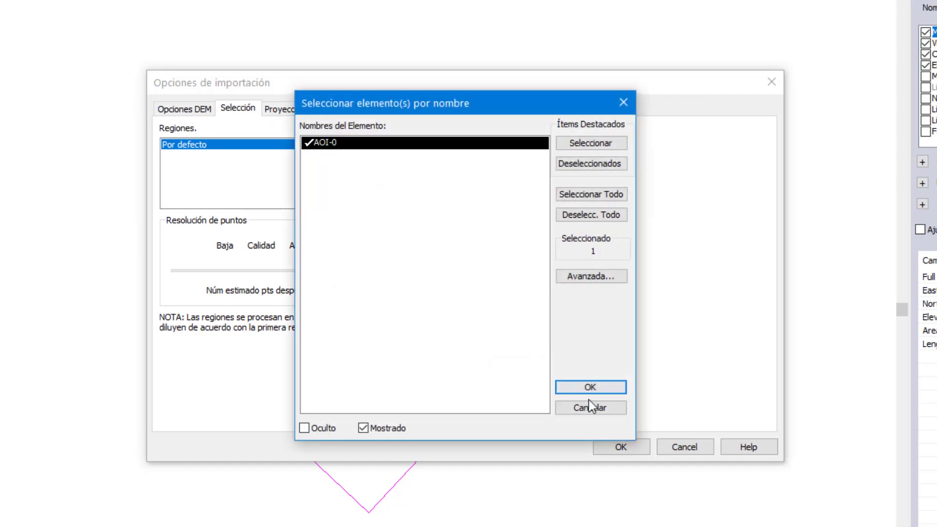
pyautogui.click(590, 388)
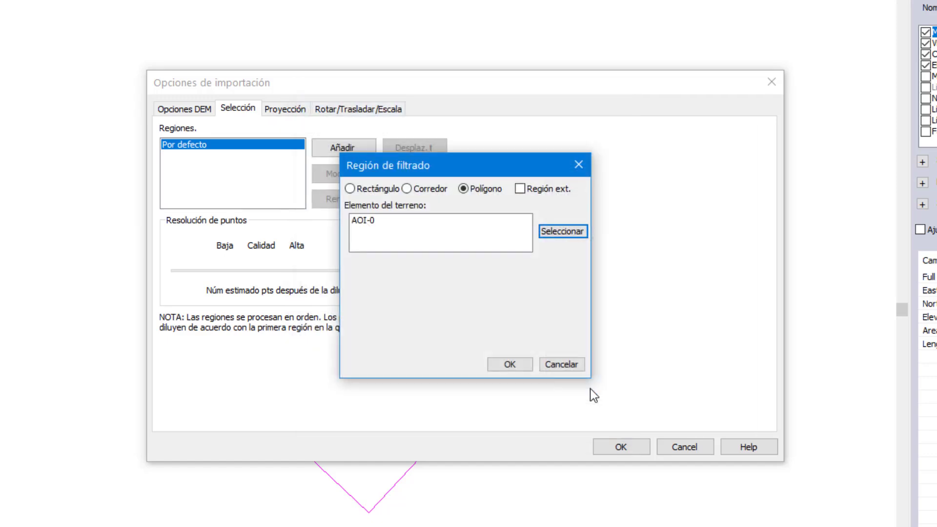
pyautogui.click(500, 362)
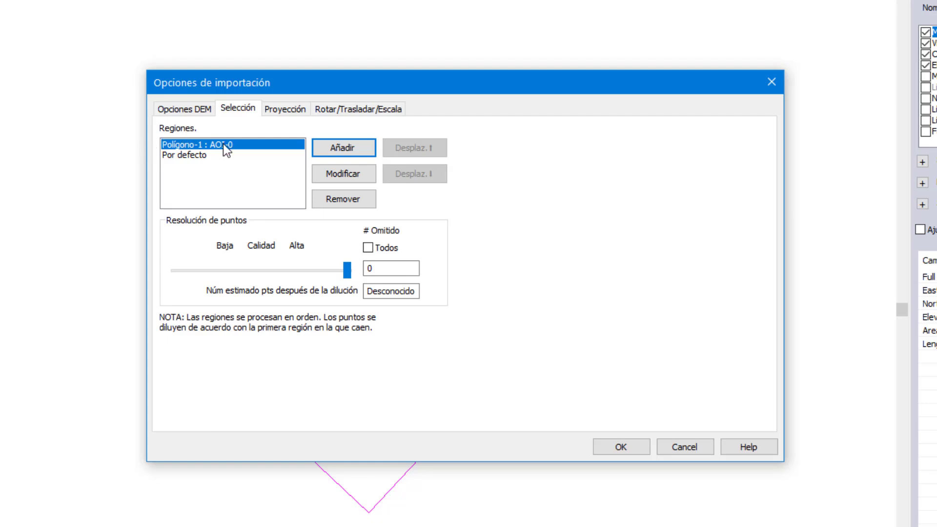
# - Omit all points in the default region and check the point resolution of the AOI-0 polygon region
pyautogui.click(181, 156)
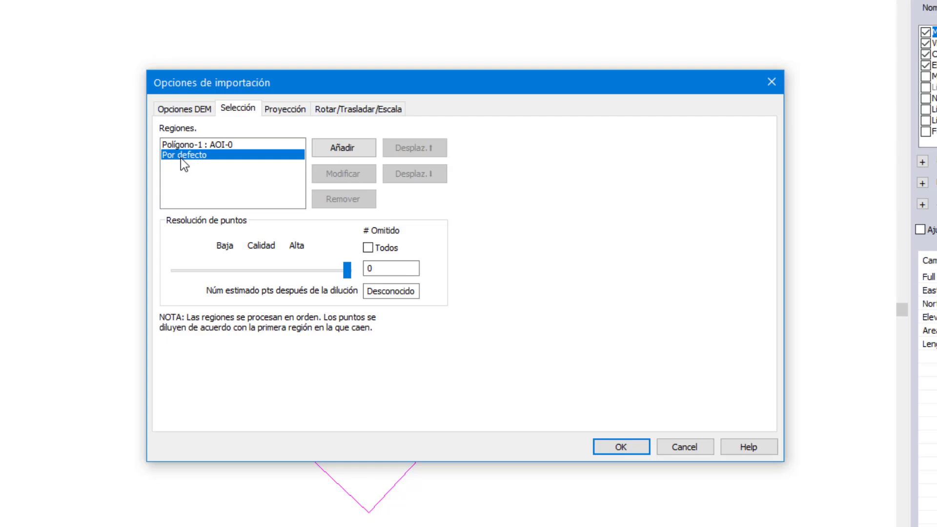
pyautogui.click(368, 248)
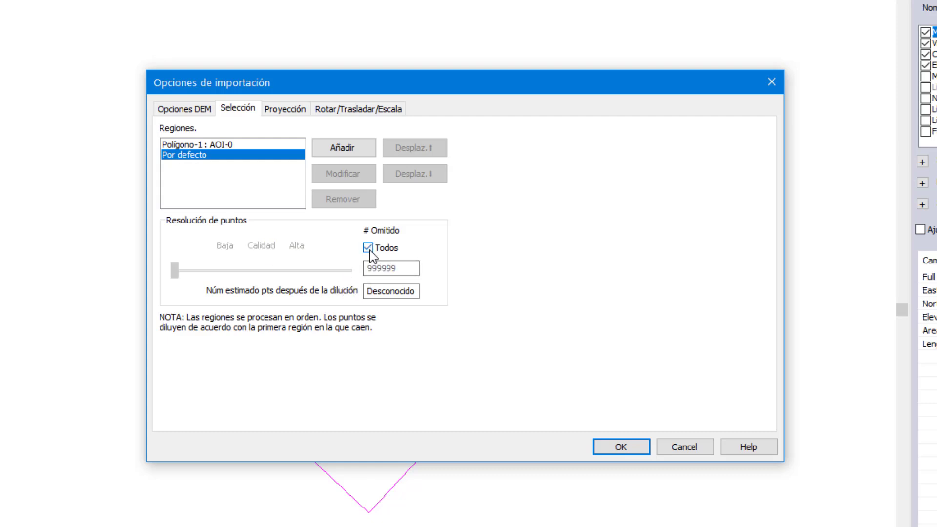
pyautogui.click(203, 145)
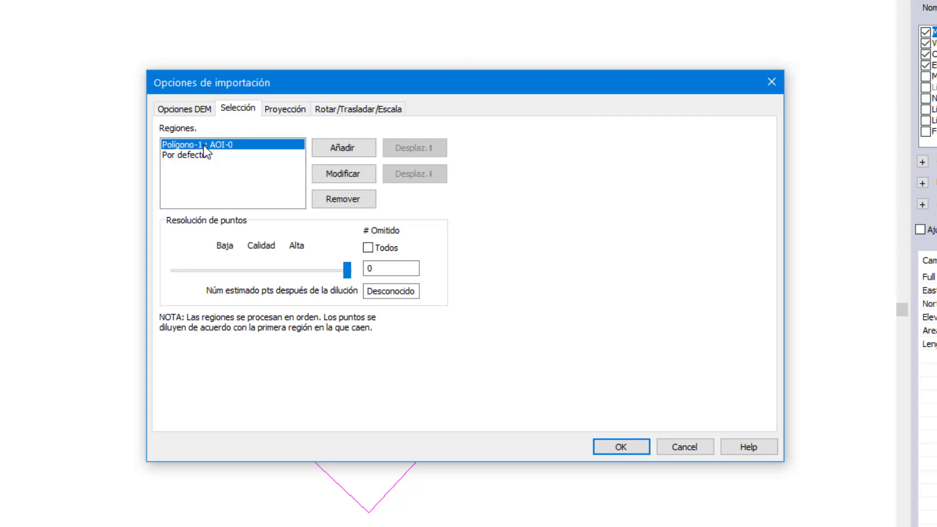
# - Import the DEM tiles with the coordinate transformation applied, and deselect the imported elements
pyautogui.click(614, 449)
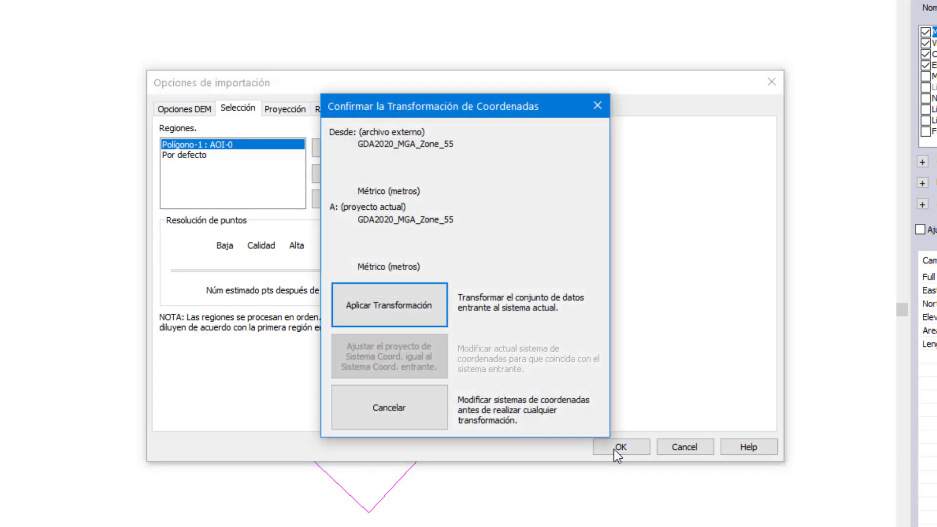
pyautogui.click(400, 310)
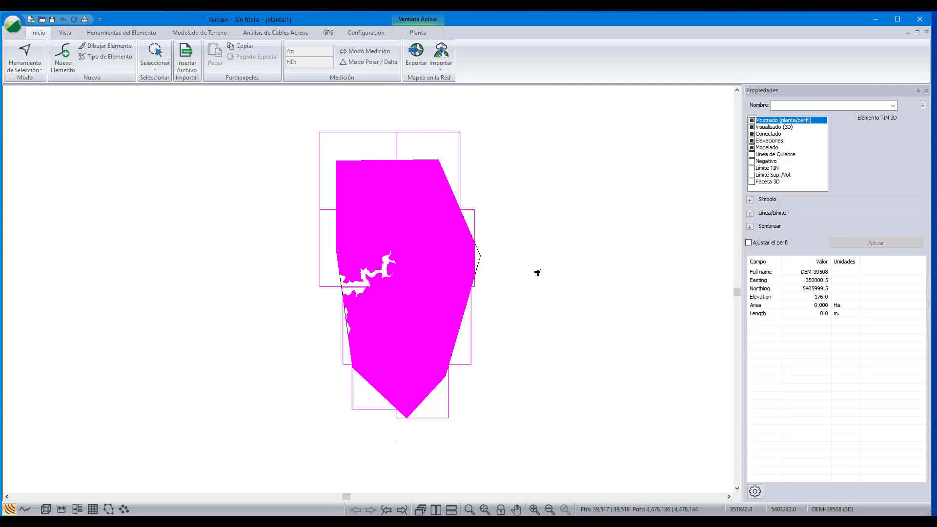
pyautogui.click(553, 205)
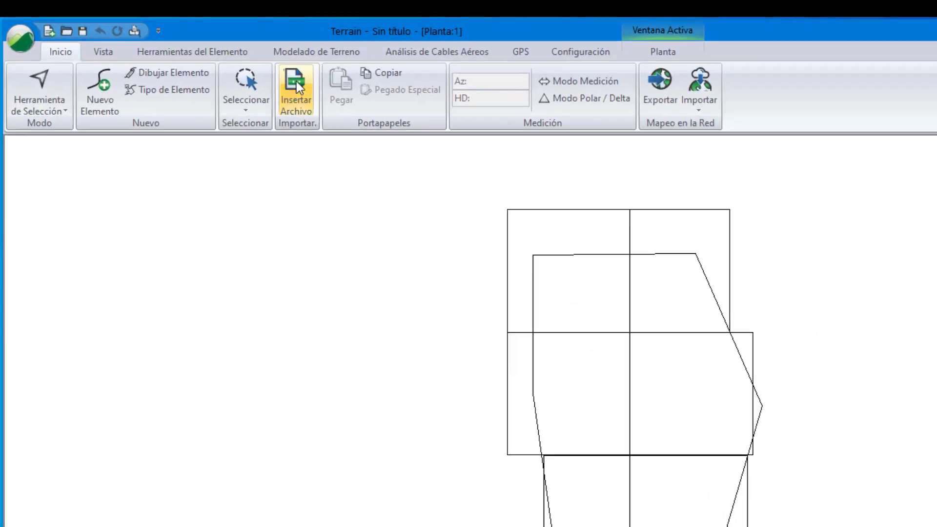
# - Start generating the TIN and contours, setting the major contour interval to 20 and turning off major contour labels
pyautogui.click(195, 33)
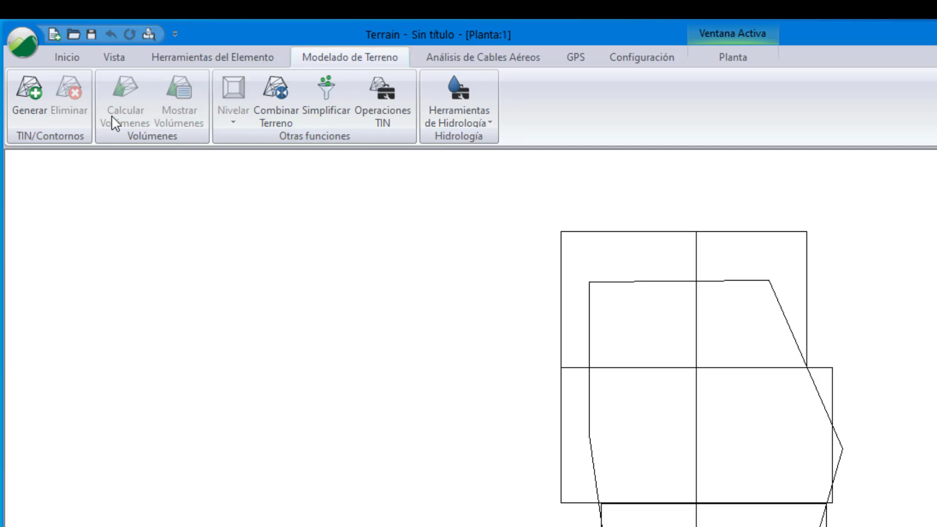
pyautogui.click(20, 100)
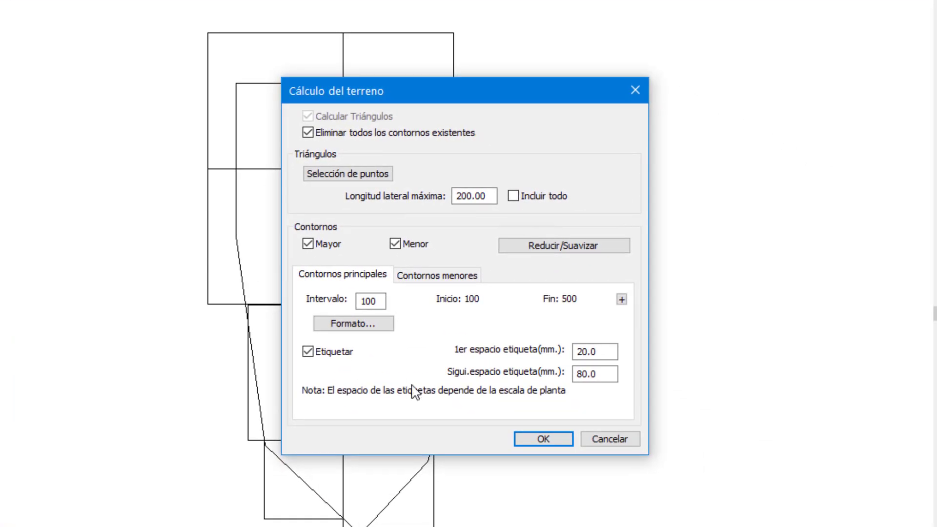
pyautogui.click(381, 301)
pyautogui.press('BackSpace')
pyautogui.press('BackSpace')
pyautogui.press('BackSpace')
pyautogui.write('20')
pyautogui.click(311, 352)
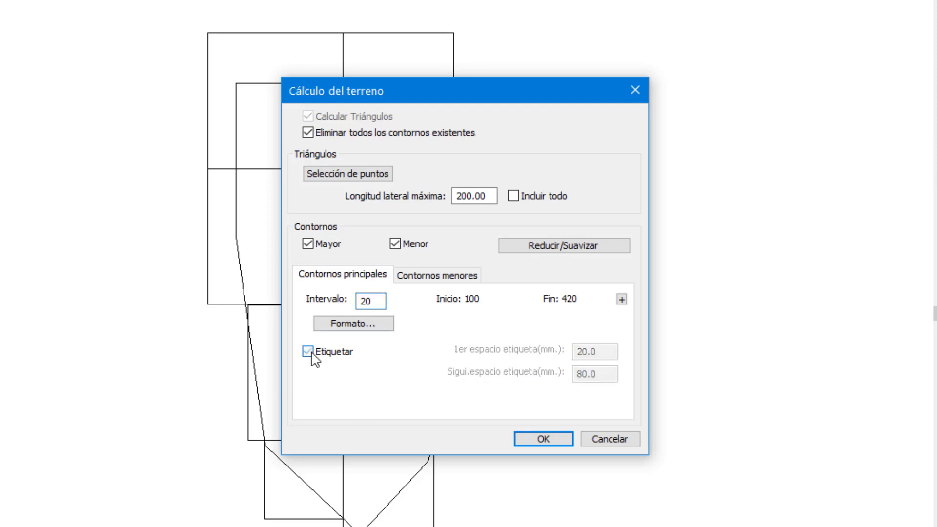
# - Set the minor contour interval to 5 and calculate the TIN and contours
pyautogui.click(429, 274)
pyautogui.click(381, 301)
pyautogui.press('BackSpace')
pyautogui.press('BackSpace')
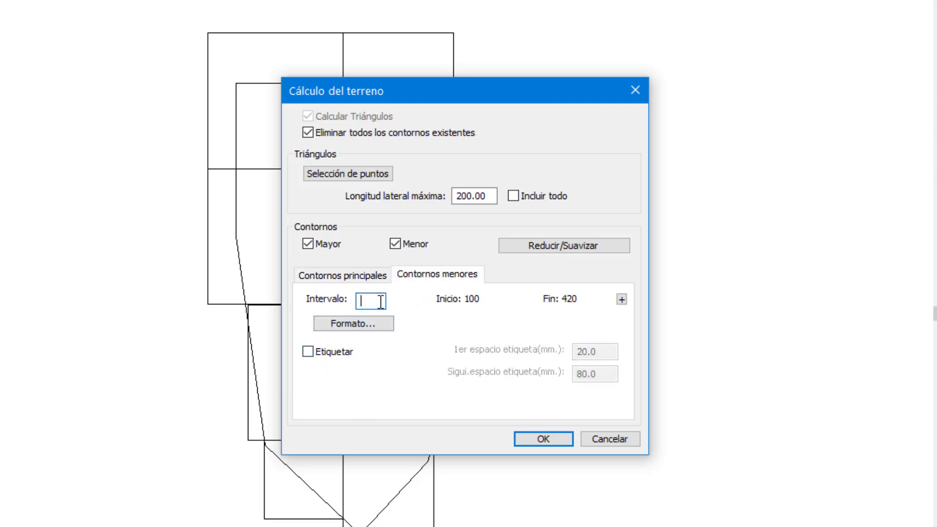
pyautogui.write('5')
pyautogui.click(534, 439)
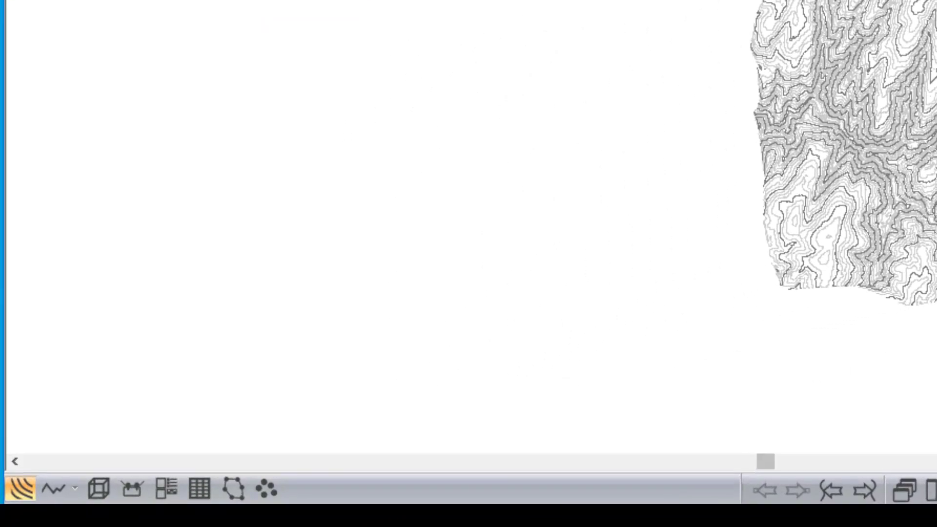
# - Show the terrain in a 3D view and examine the surface and its contours from a closer, tilted angle
pyautogui.click(99, 488)
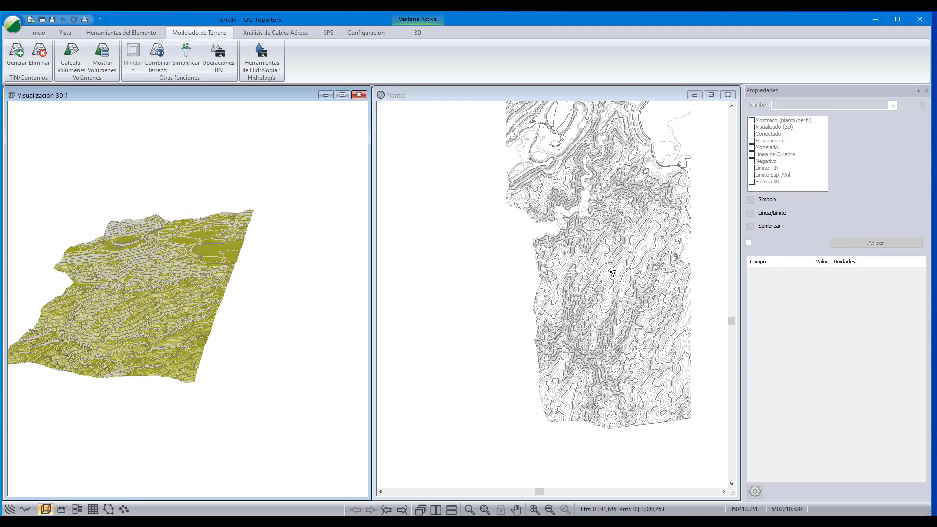
pyautogui.click(612, 273)
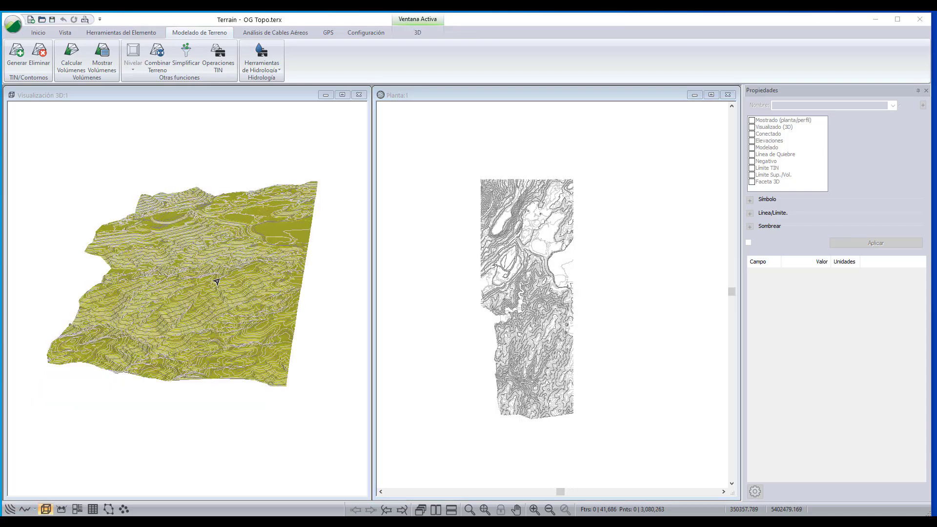
pyautogui.scroll(2, 216, 282)
pyautogui.scroll(1, 495, 257)
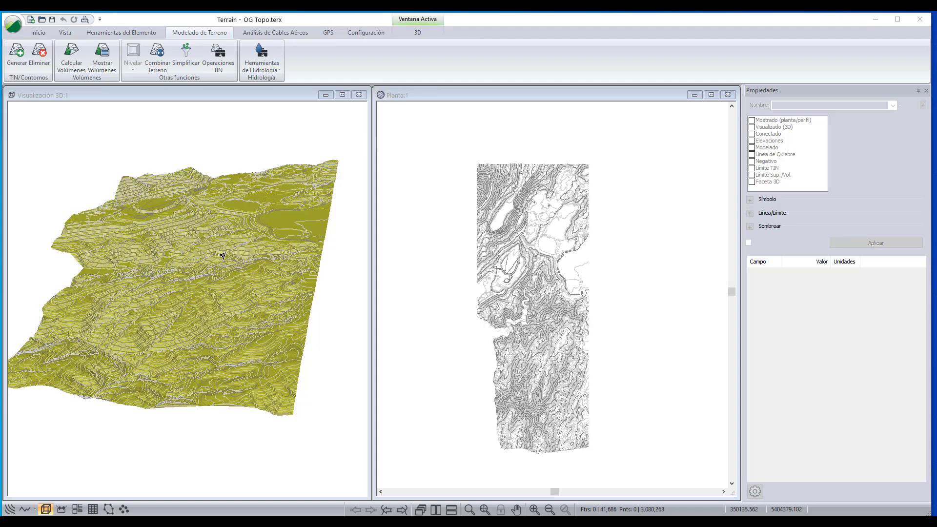
pyautogui.moveTo(226, 293)
pyautogui.mouseDown()
pyautogui.moveTo(230, 336)
pyautogui.moveTo(221, 300)
pyautogui.mouseUp()
pyautogui.moveTo(220, 300); pyautogui.dragTo(222, 310)
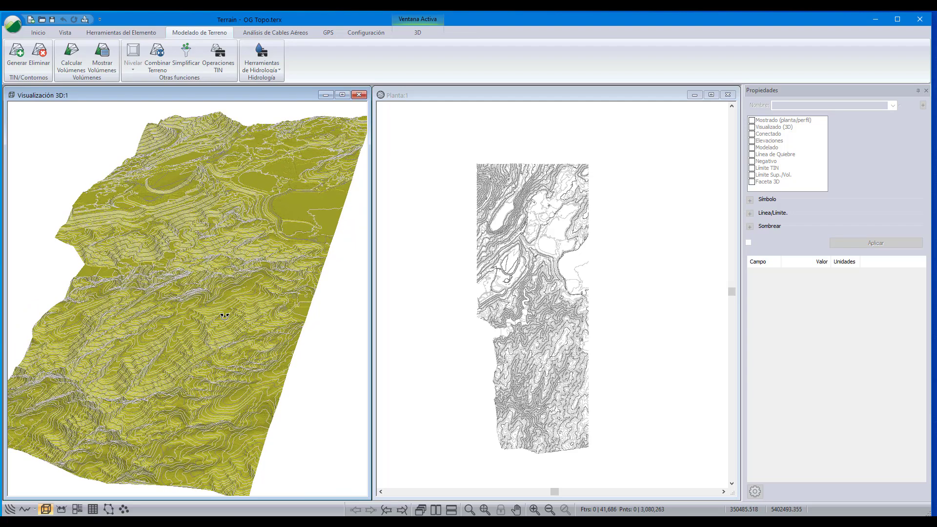
pyautogui.moveTo(224, 316)
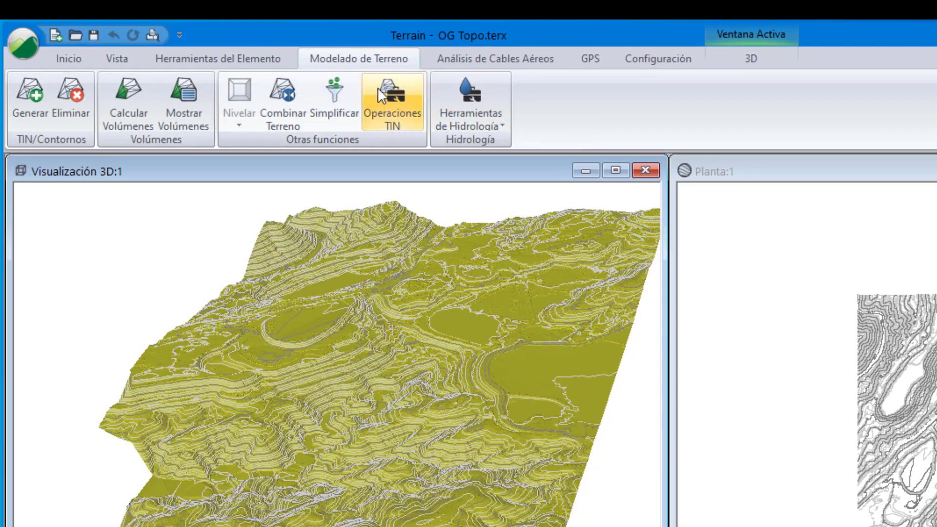
# - Create a TIN boundary element from the current TIN with the TIN operations
pyautogui.click(378, 89)
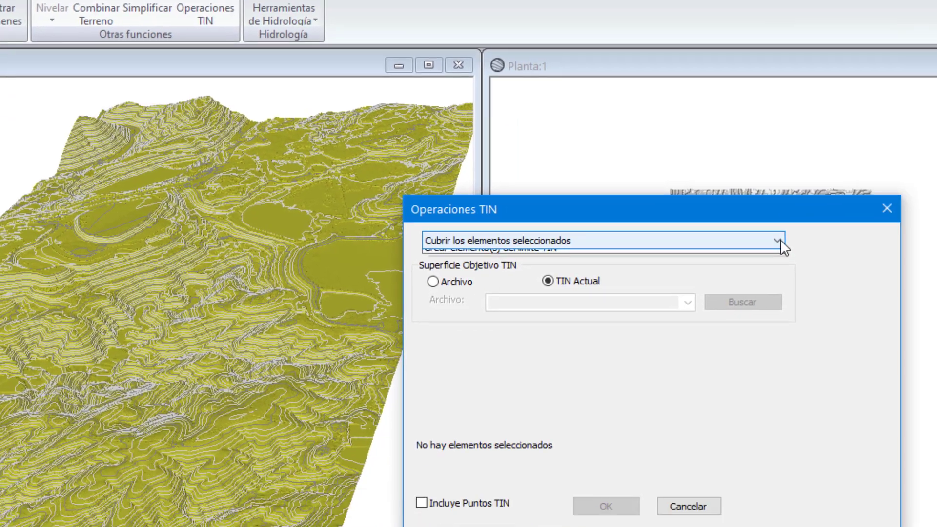
pyautogui.click(781, 244)
pyautogui.click(400, 159)
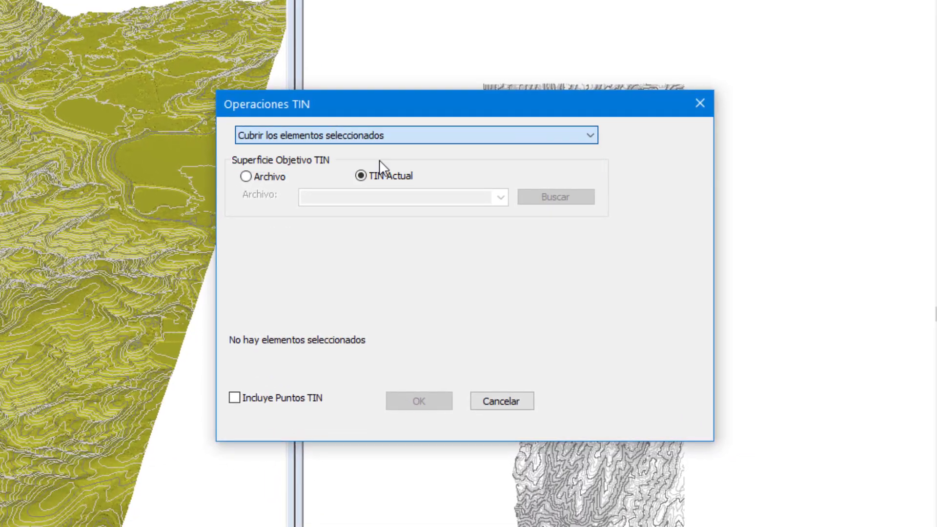
pyautogui.click(420, 398)
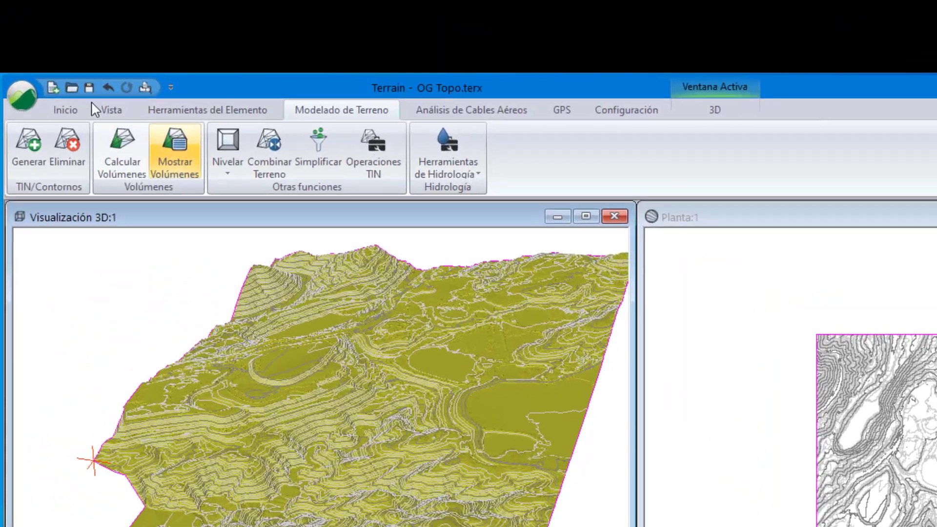
# - Start a web map import for the terrain area and switch the satellite map source to Bing
pyautogui.click(39, 34)
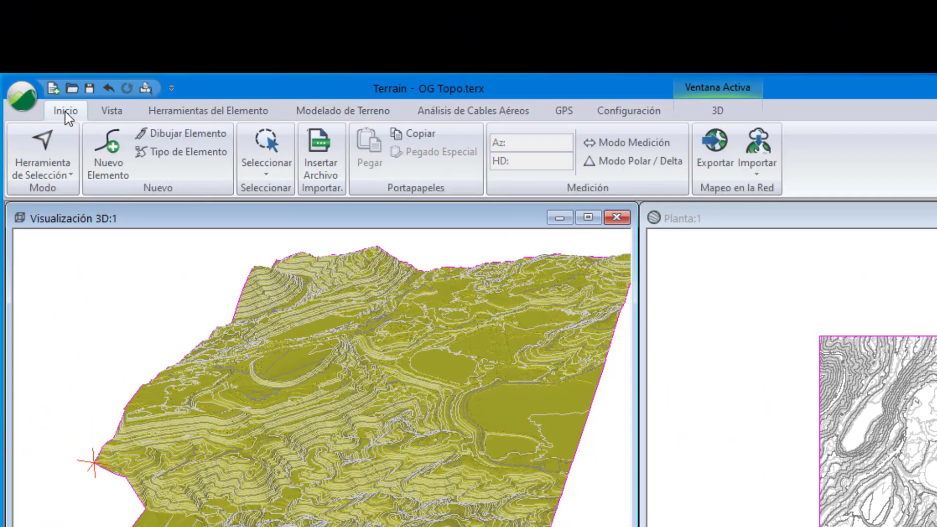
pyautogui.click(751, 139)
pyautogui.click(778, 191)
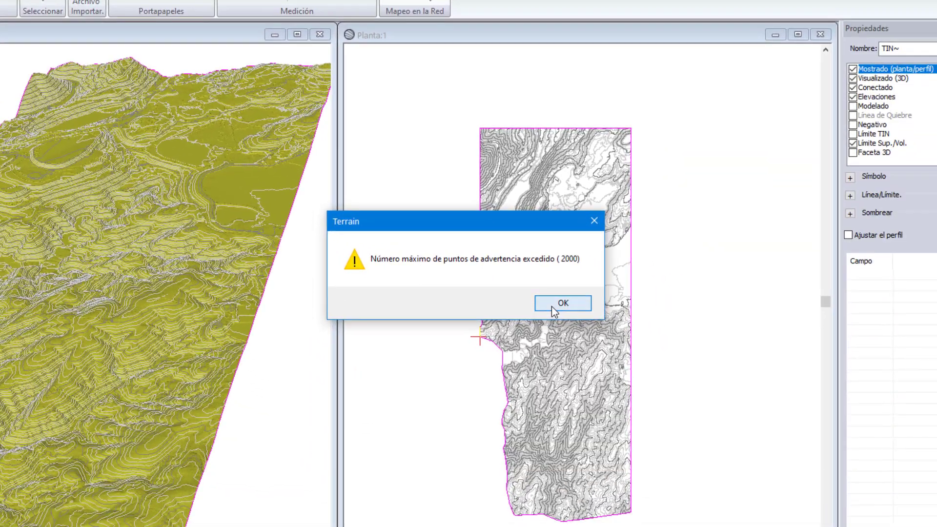
pyautogui.click(840, 497)
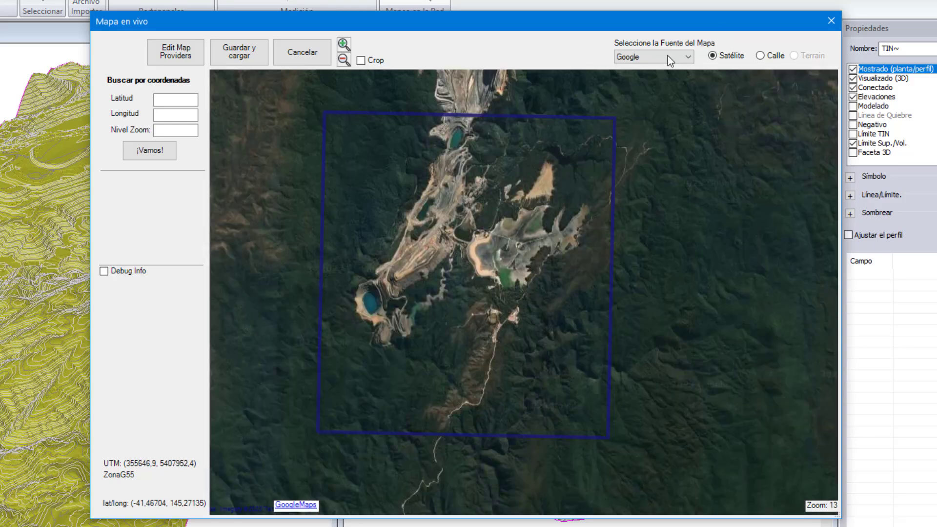
pyautogui.click(687, 58)
pyautogui.click(655, 76)
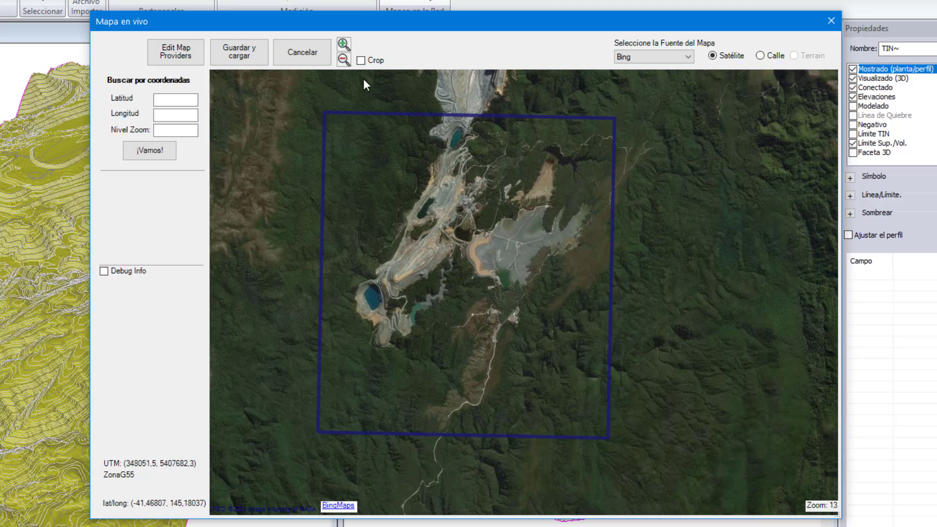
# - Mark a crop rectangle around the terrain extent on the live map, and close the map without importing imagery
pyautogui.click(361, 60)
pyautogui.moveTo(310, 88); pyautogui.dragTo(622, 459)
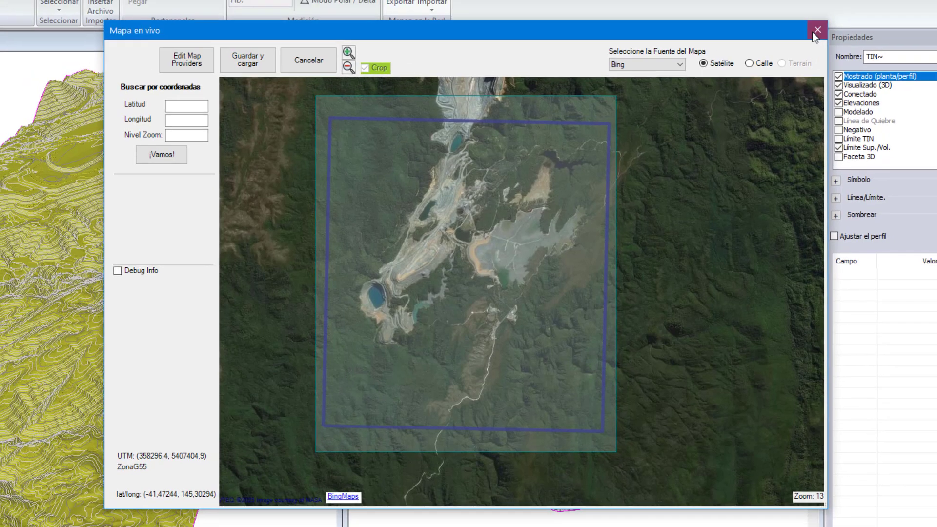
pyautogui.click(830, 22)
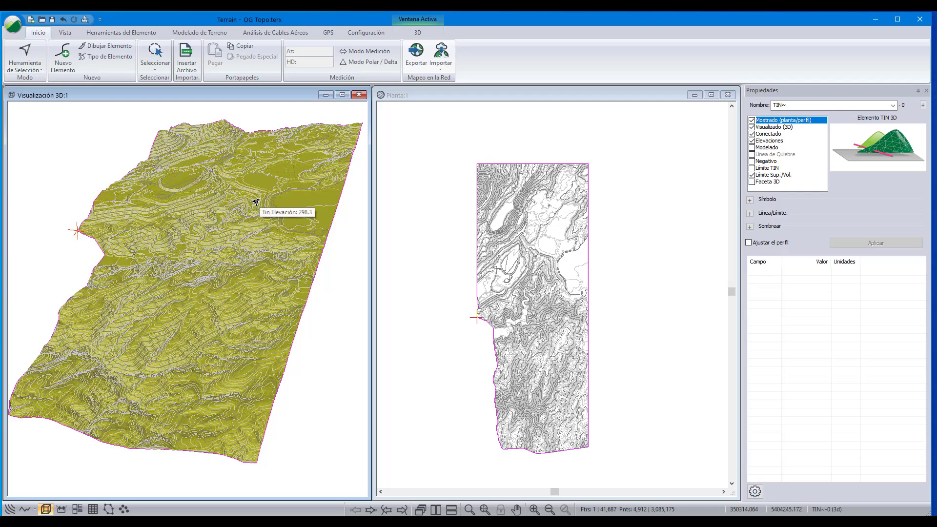
# - Save the terrain model as OG Topo.terx in the WEB folder, replacing the existing file
pyautogui.scroll(-1, 258, 210)
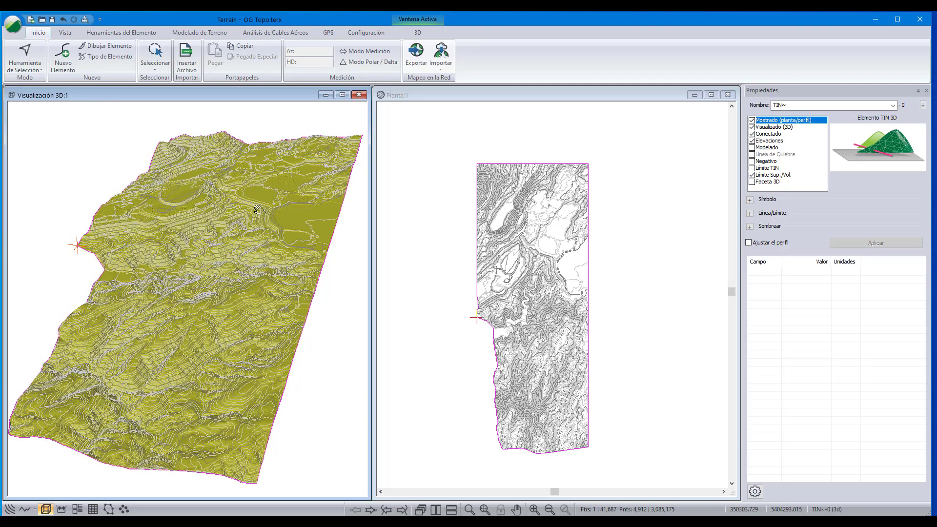
pyautogui.click(630, 247)
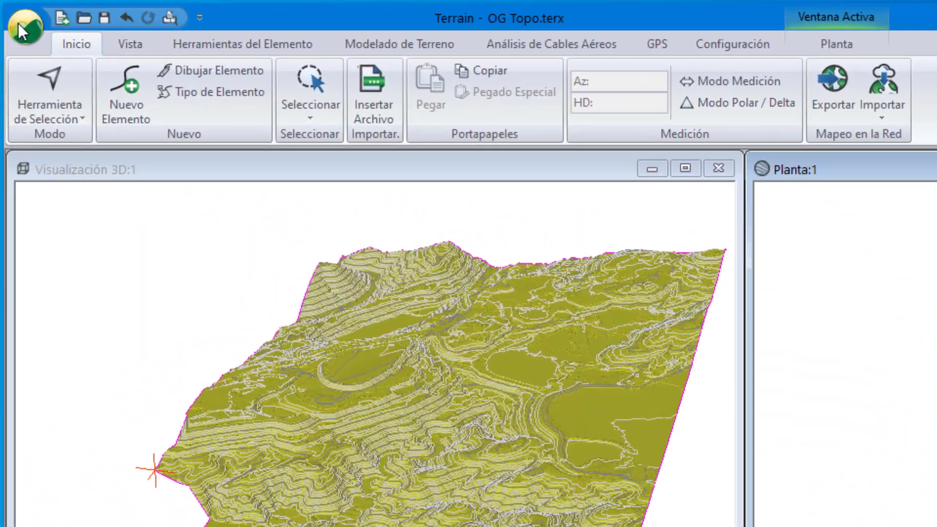
pyautogui.click(13, 23)
pyautogui.click(62, 251)
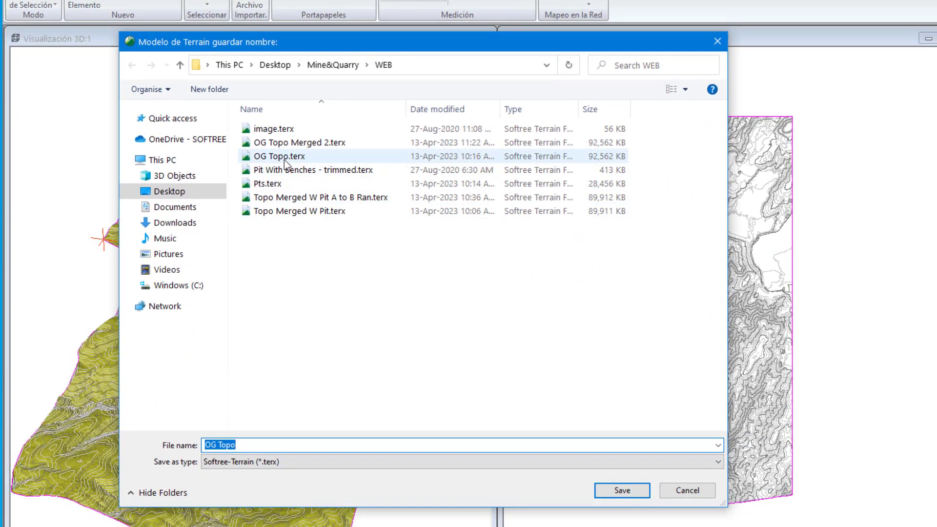
pyautogui.click(416, 330)
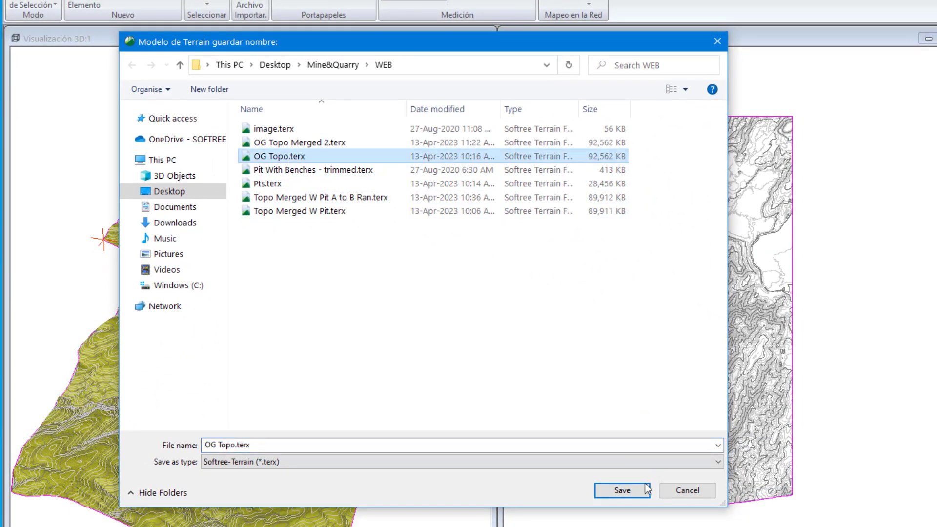
pyautogui.click(622, 490)
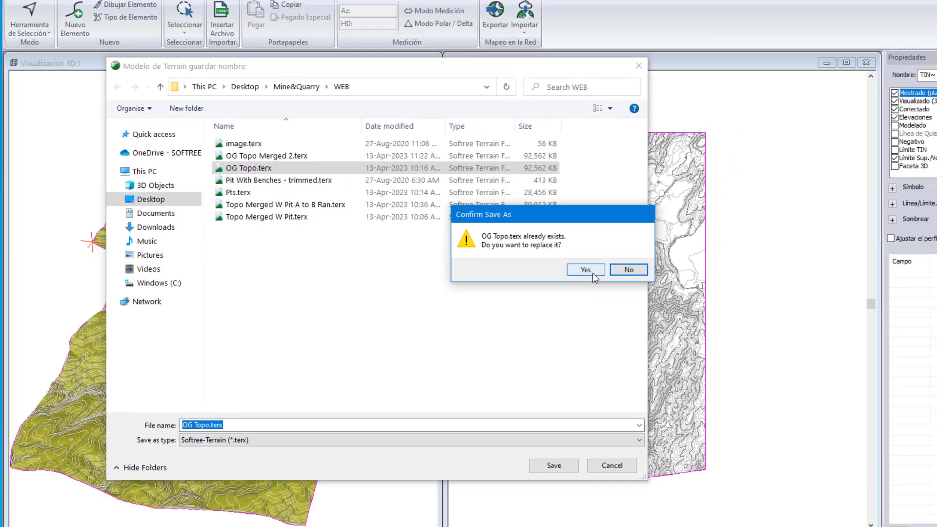
pyautogui.click(592, 271)
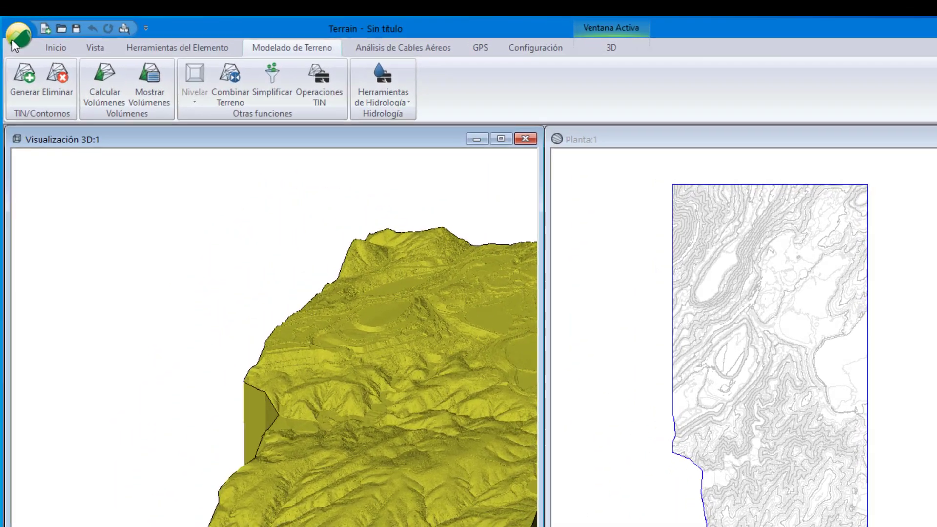
# - Start a new terrain file without saving the changes to the current terrain
pyautogui.click(13, 28)
pyautogui.click(42, 72)
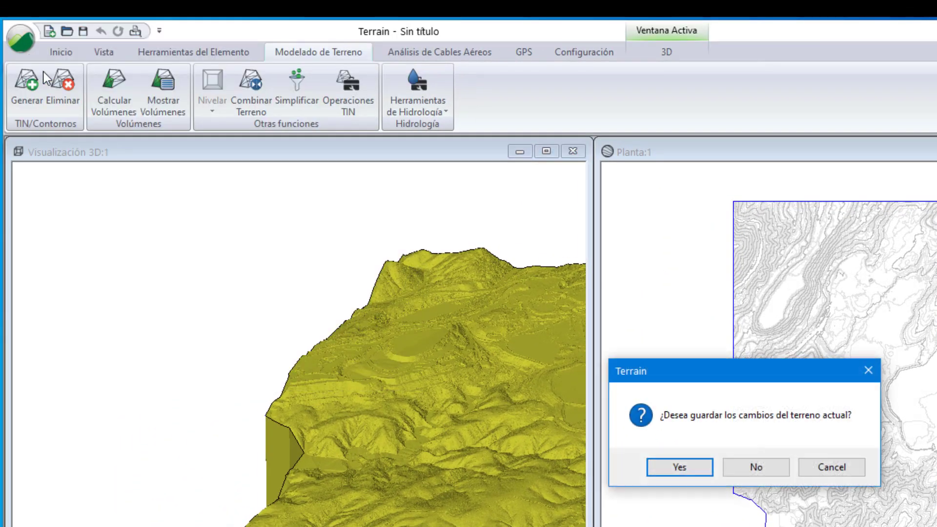
pyautogui.click(750, 466)
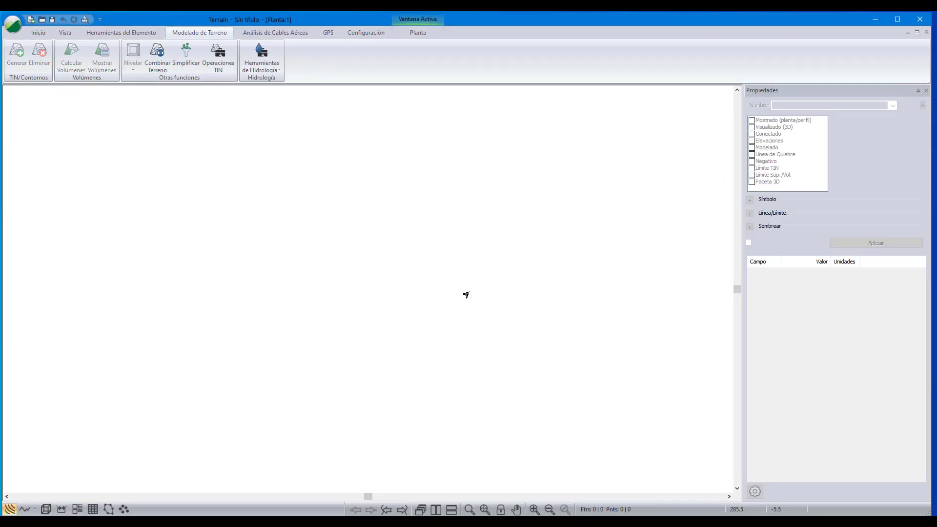
# - Add OG Topo.terx from the TOPO folder as a background file in the plan window options
pyautogui.rightClick(466, 295)
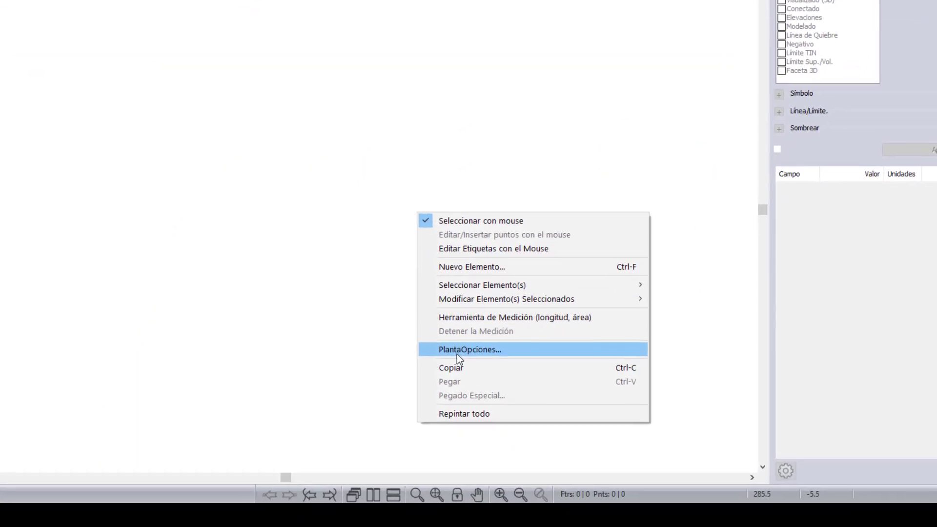
pyautogui.click(501, 397)
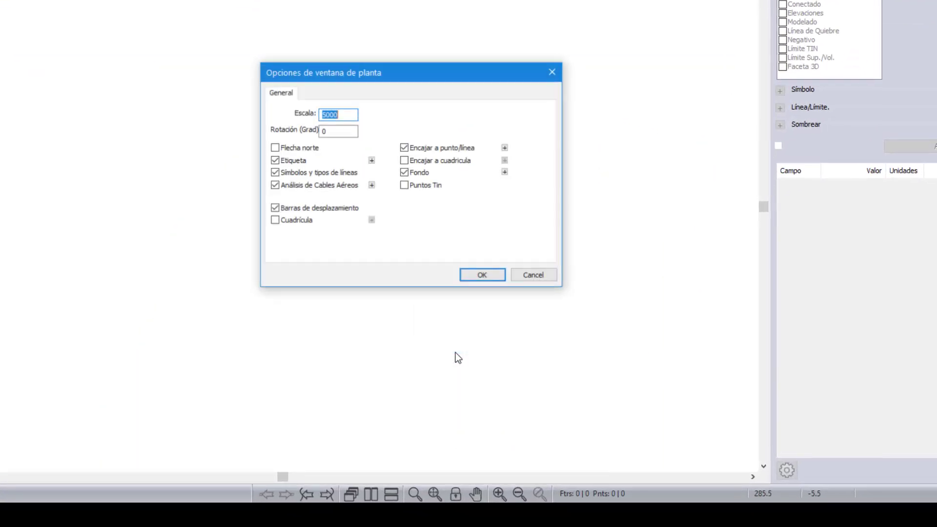
pyautogui.click(504, 172)
pyautogui.click(532, 126)
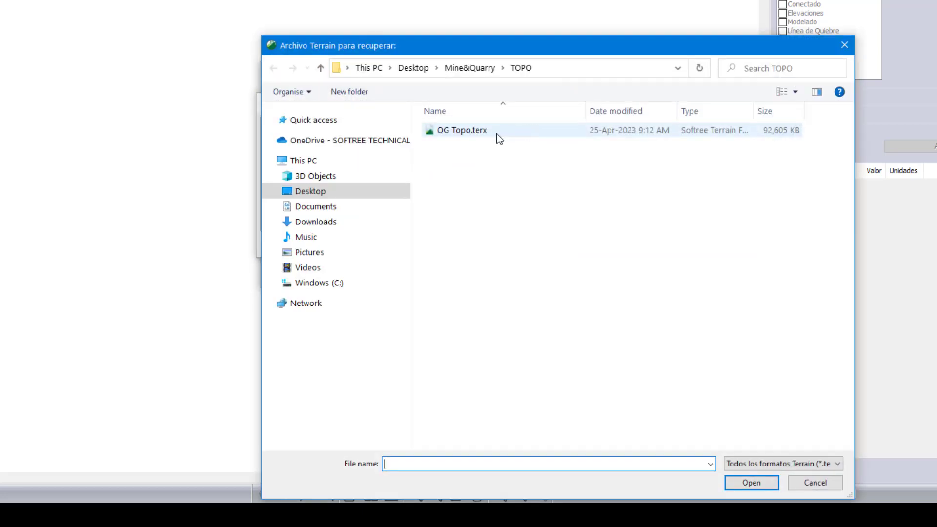
pyautogui.click(464, 131)
pyautogui.click(745, 482)
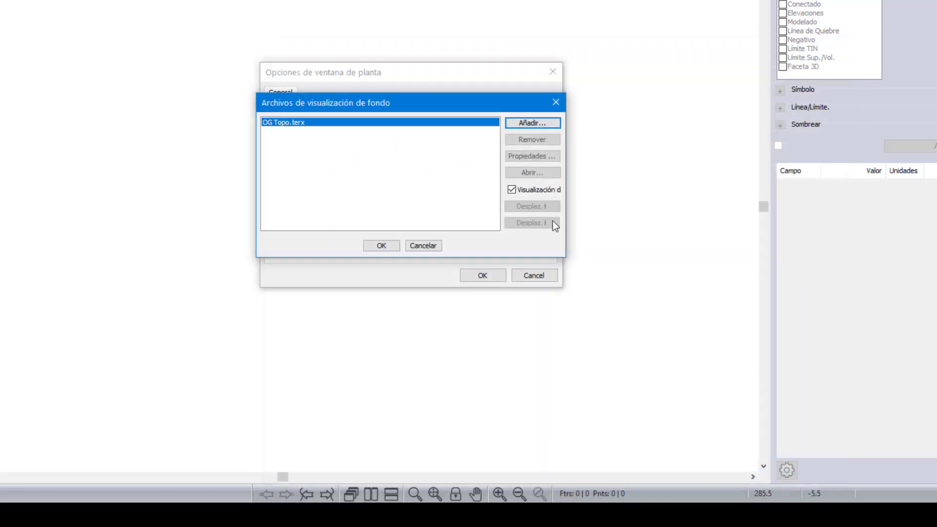
pyautogui.click(387, 247)
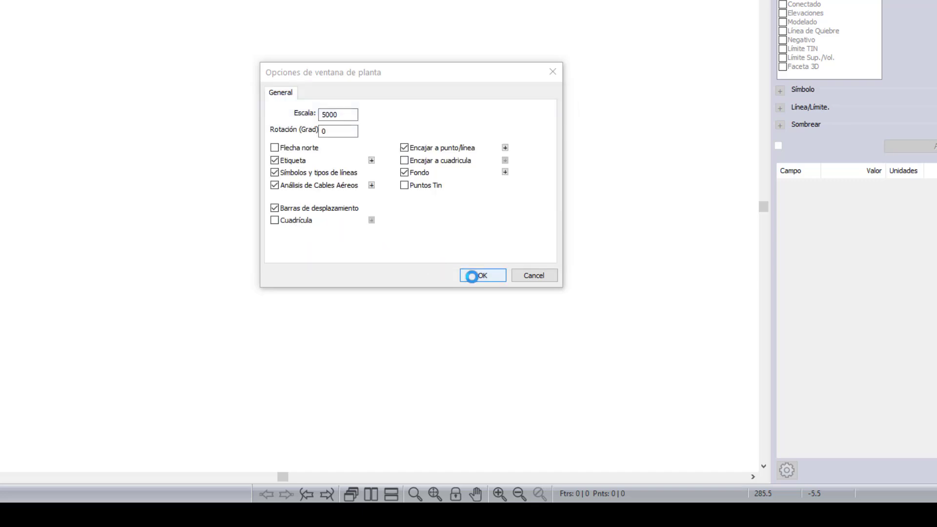
pyautogui.click(472, 275)
# - Examine the background topography's extent and contours in the plan view
pyautogui.click(484, 509)
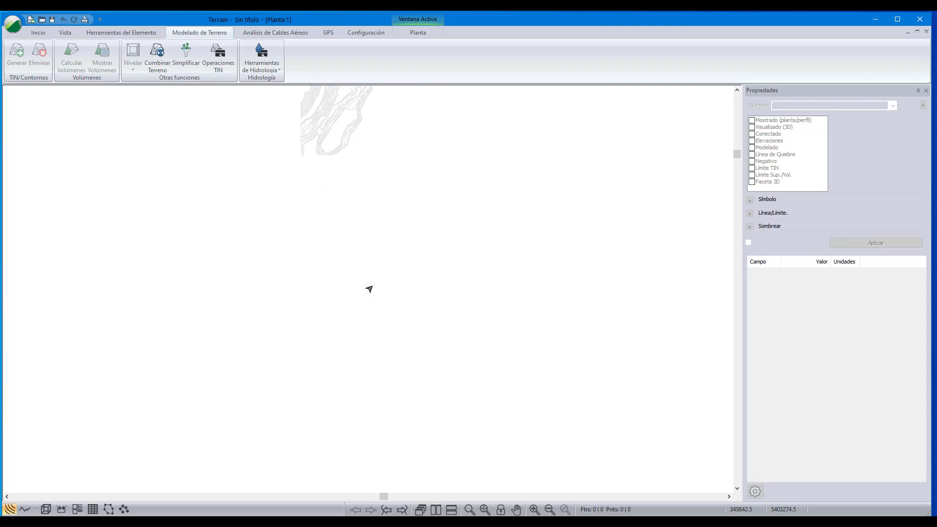
pyautogui.moveTo(381, 277); pyautogui.dragTo(405, 219)
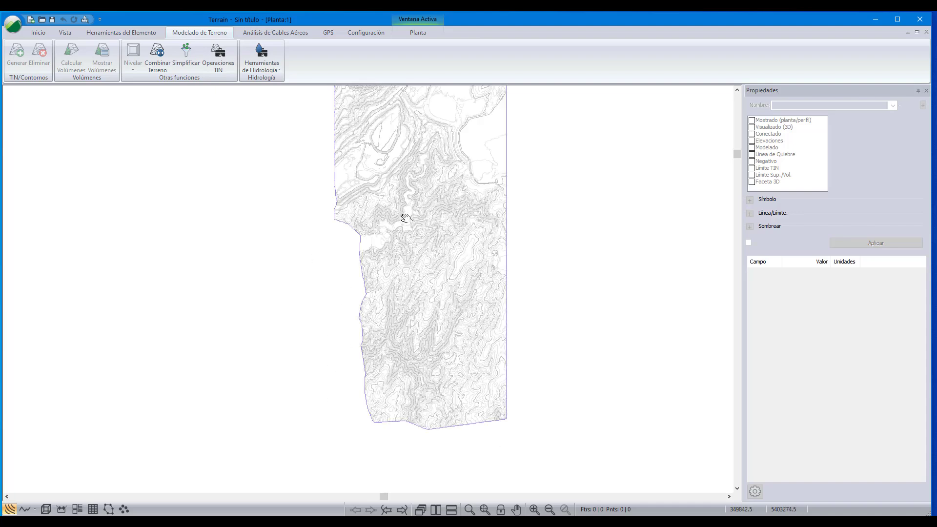
pyautogui.scroll(1, 402, 289)
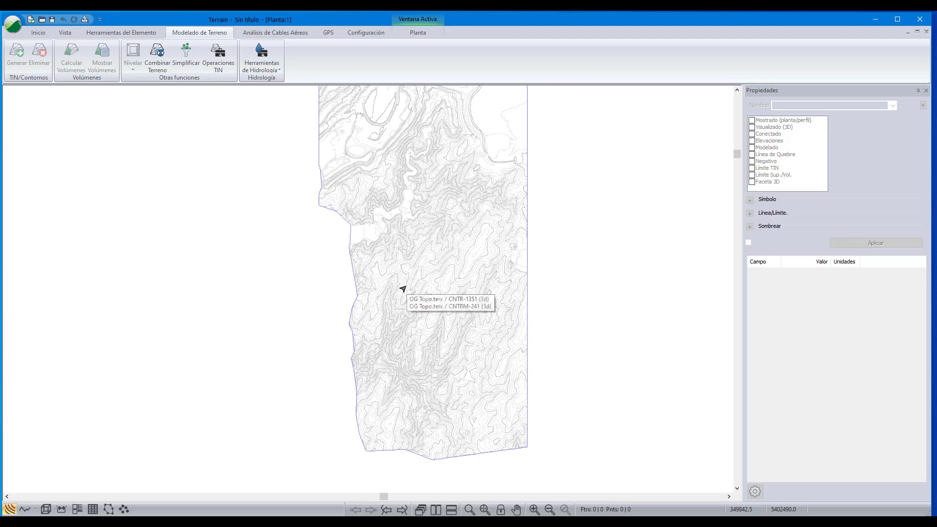
pyautogui.scroll(5, 375, 320)
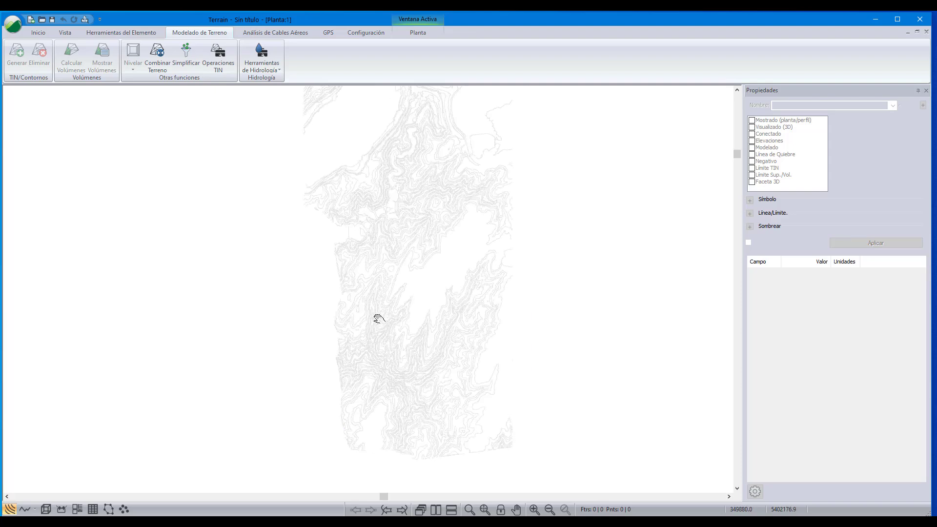
pyautogui.scroll(-1, 375, 320)
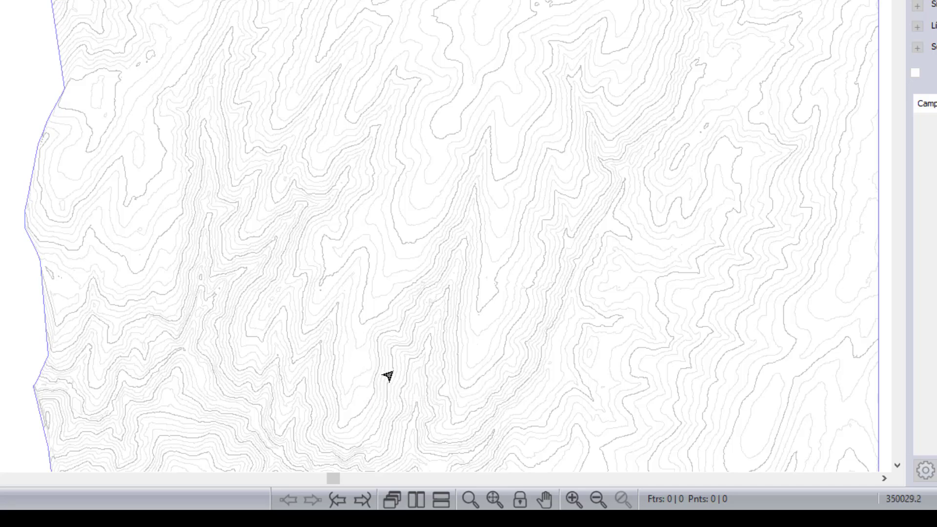
pyautogui.moveTo(387, 376)
pyautogui.moveTo(273, 330)
pyautogui.moveTo(340, 358)
pyautogui.moveTo(354, 391)
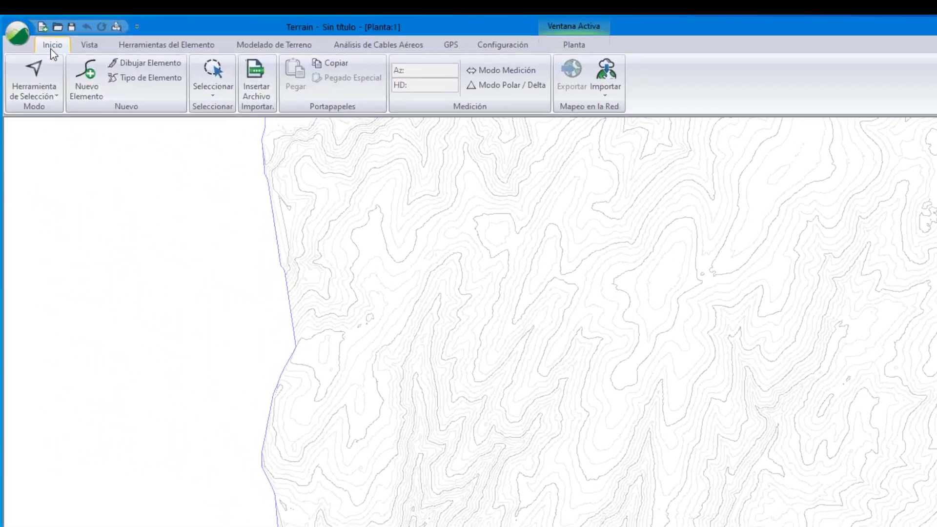
# - Create a new element named base with the Línea de Quiebre property and a default elevation of 290 for drawing in the plan
pyautogui.click(81, 71)
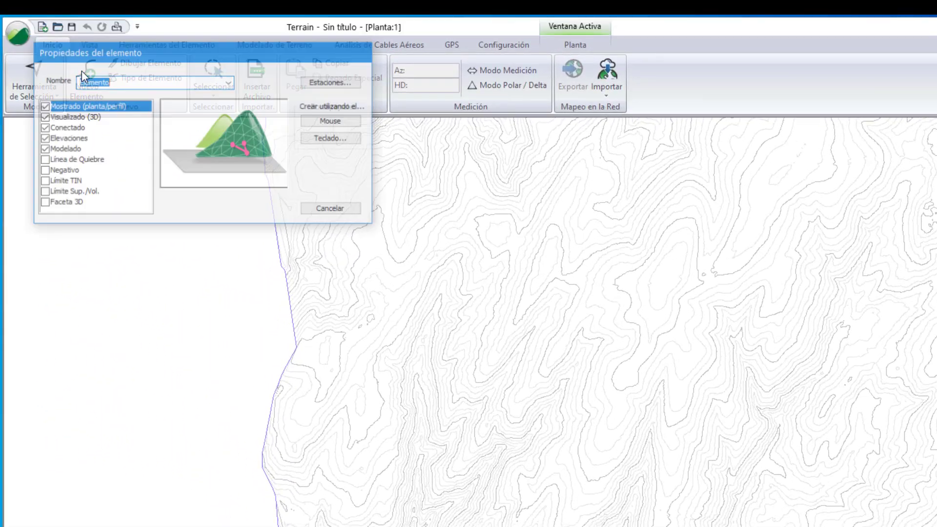
pyautogui.click(43, 160)
pyautogui.click(127, 80)
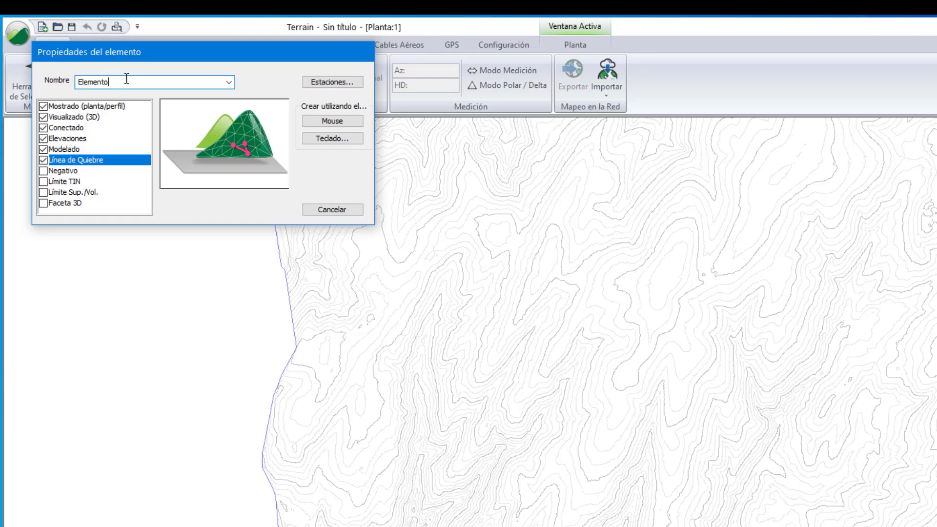
pyautogui.press('BackSpace')
pyautogui.press('BackSpace')
pyautogui.press('BackSpace')
pyautogui.press('BackSpace')
pyautogui.press('BackSpace')
pyautogui.press('BackSpace')
pyautogui.press('BackSpace')
pyautogui.press('BackSpace')
pyautogui.write('base')
pyautogui.click(332, 121)
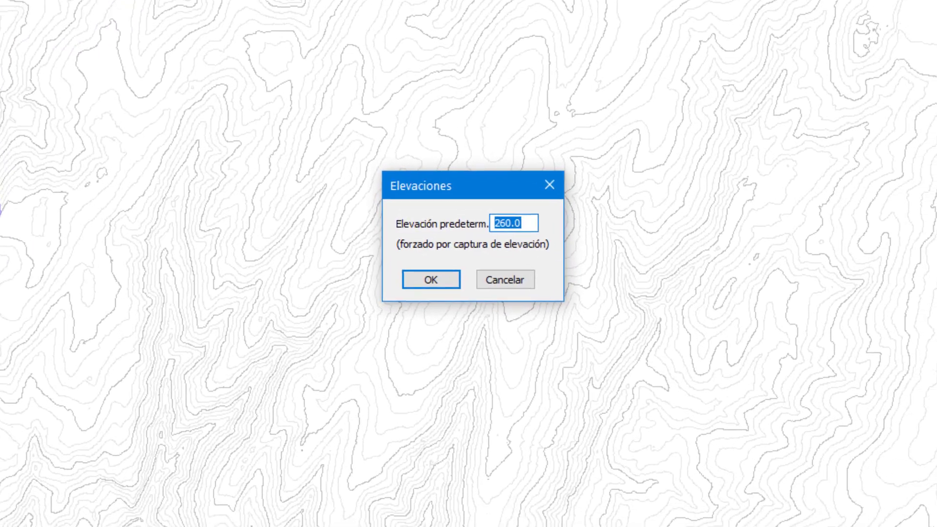
pyautogui.write('290')
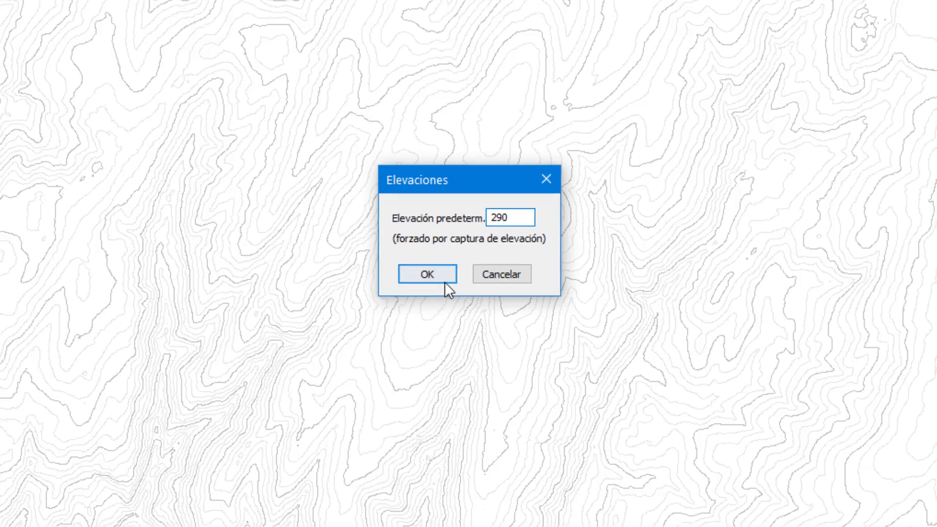
pyautogui.click(444, 282)
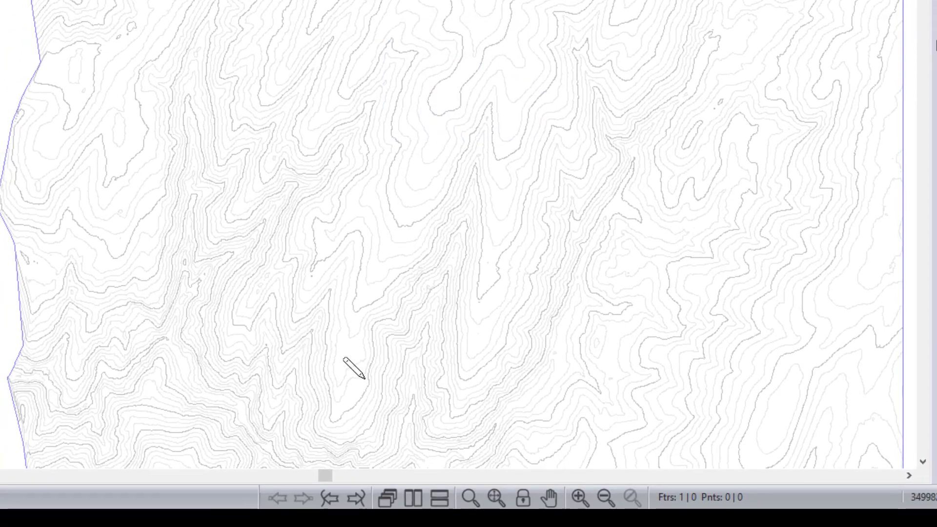
# - Draw the base element as a closed five-sided outline of about 8.3 ha over the background contours and finish drawing
pyautogui.moveTo(364, 377)
pyautogui.click(360, 376)
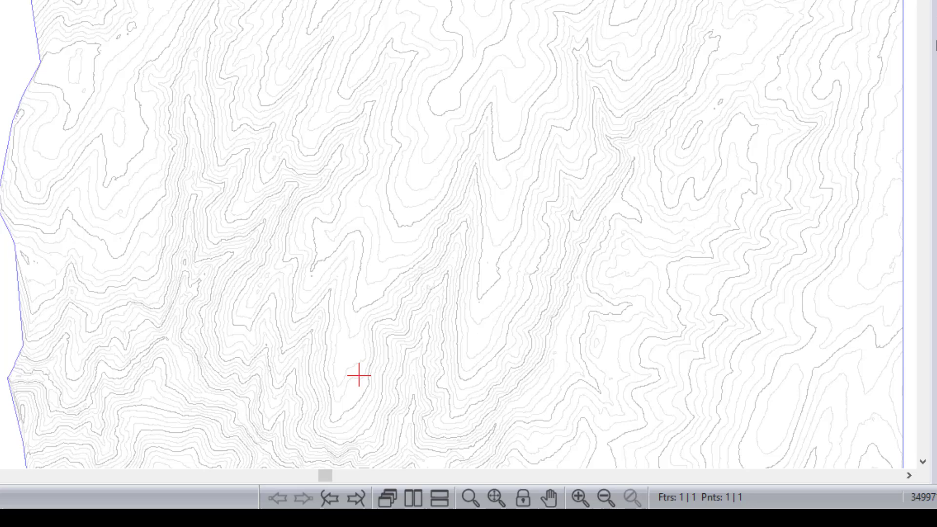
pyautogui.click(344, 370)
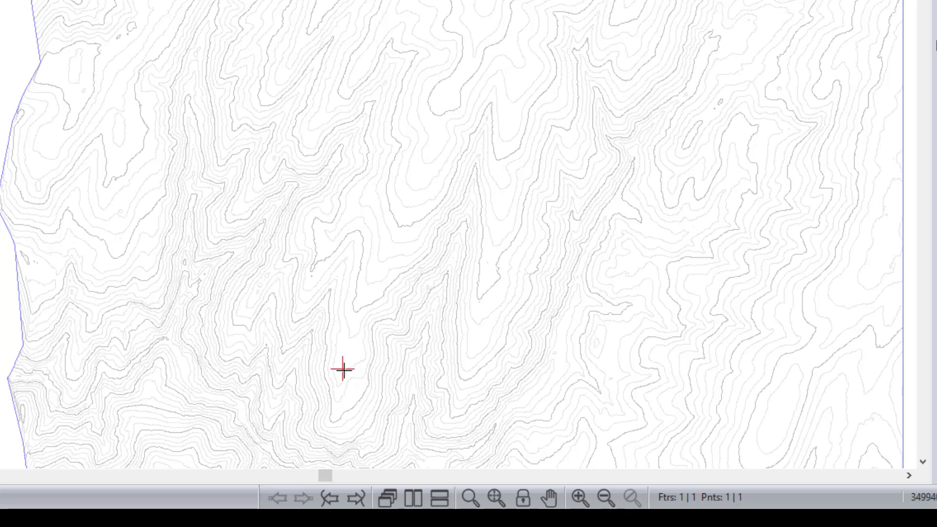
pyautogui.click(219, 291)
pyautogui.click(204, 286)
pyautogui.click(252, 217)
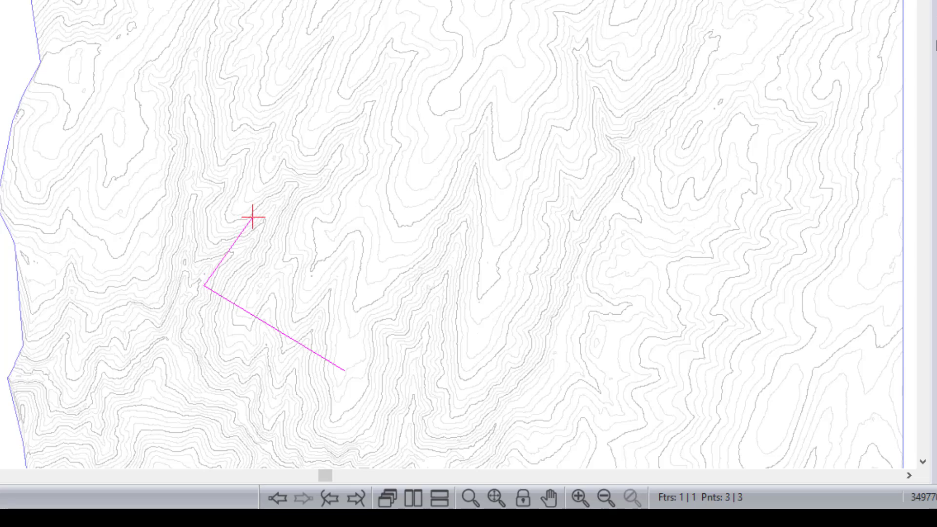
pyautogui.moveTo(254, 210)
pyautogui.mouseDown()
pyautogui.moveTo(249, 199)
pyautogui.moveTo(253, 216)
pyautogui.moveTo(256, 207)
pyautogui.mouseUp()
pyautogui.click(366, 191)
pyautogui.moveTo(365, 191); pyautogui.dragTo(376, 196)
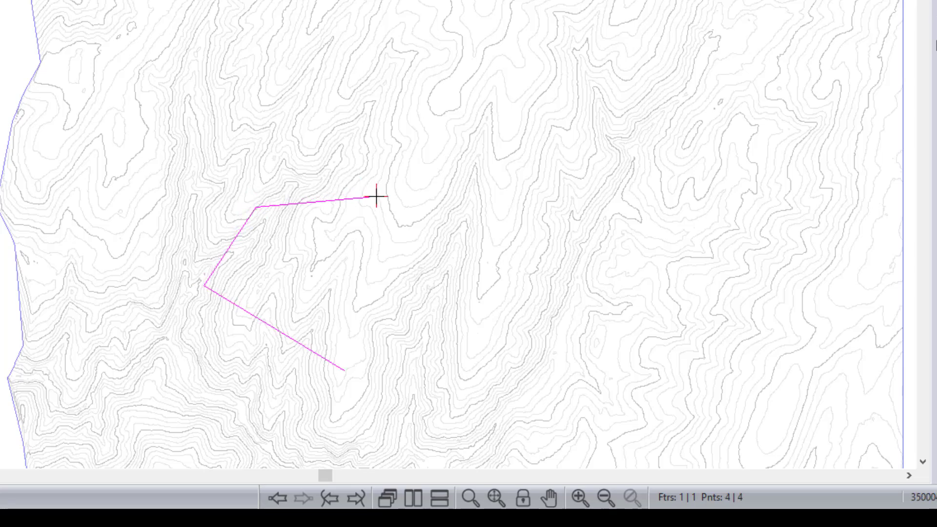
pyautogui.click(425, 259)
pyautogui.moveTo(424, 259); pyautogui.dragTo(419, 287)
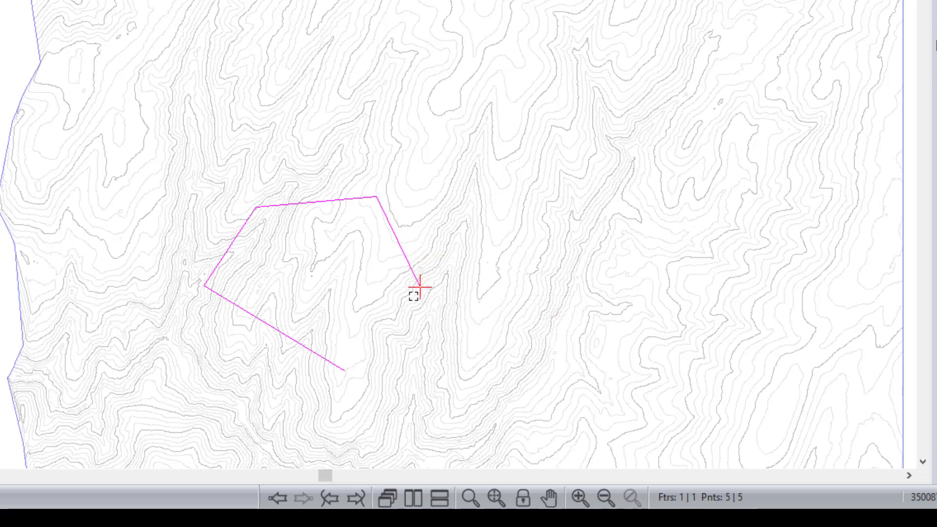
pyautogui.click(406, 303)
pyautogui.moveTo(391, 326); pyautogui.dragTo(344, 370)
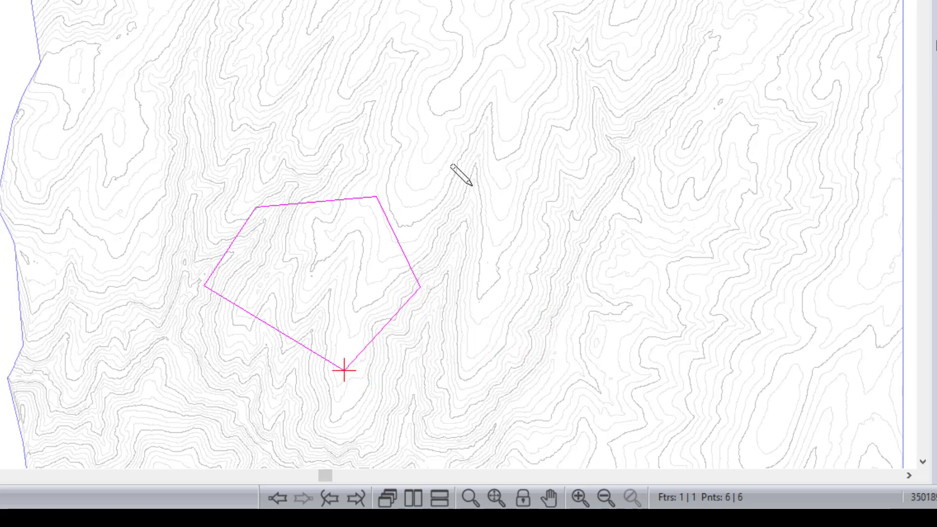
pyautogui.rightClick(422, 121)
pyautogui.click(429, 134)
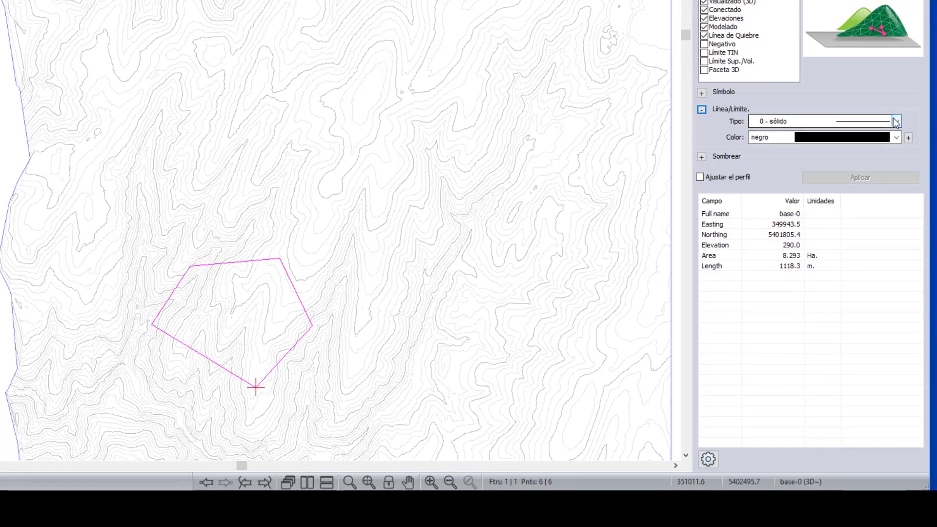
# - Set the base outline's line type to 5 - grueso (medio) and its colour to rojo, and apply the changes
pyautogui.click(878, 120)
pyautogui.click(829, 174)
pyautogui.click(898, 138)
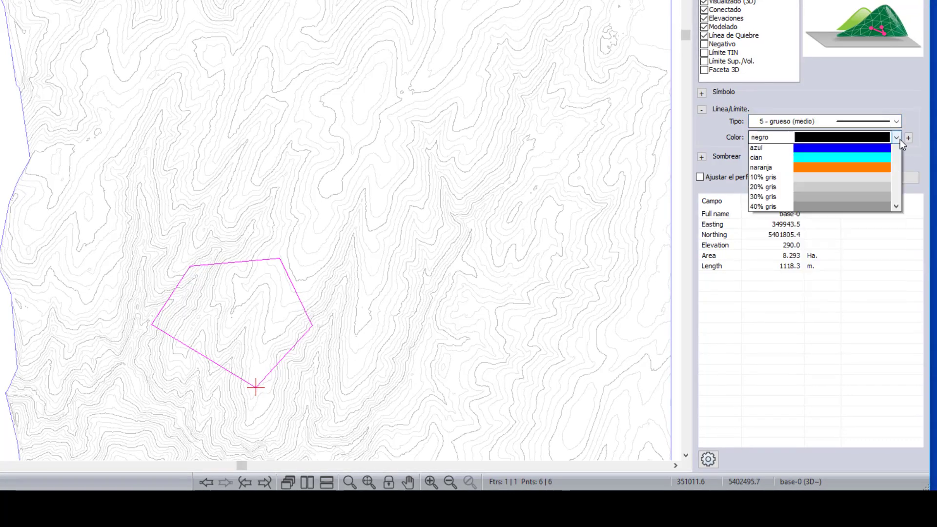
pyautogui.click(871, 229)
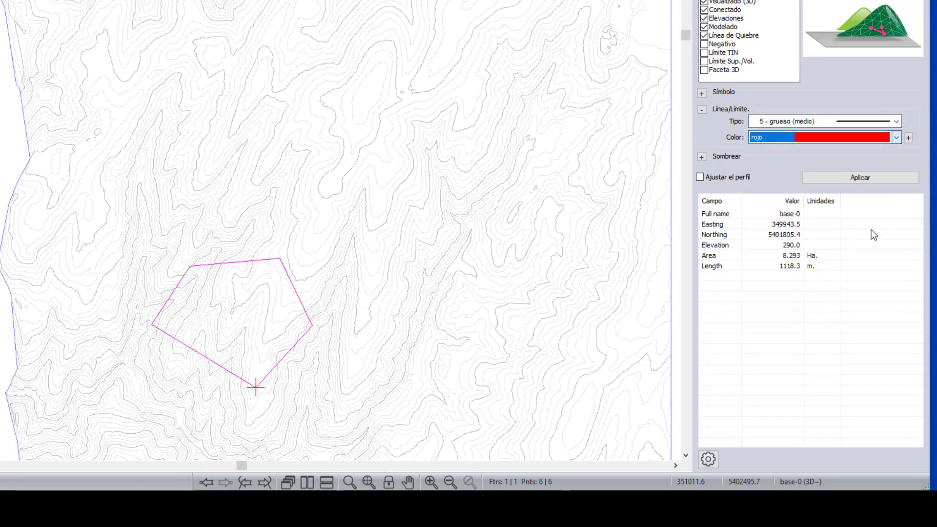
pyautogui.click(862, 180)
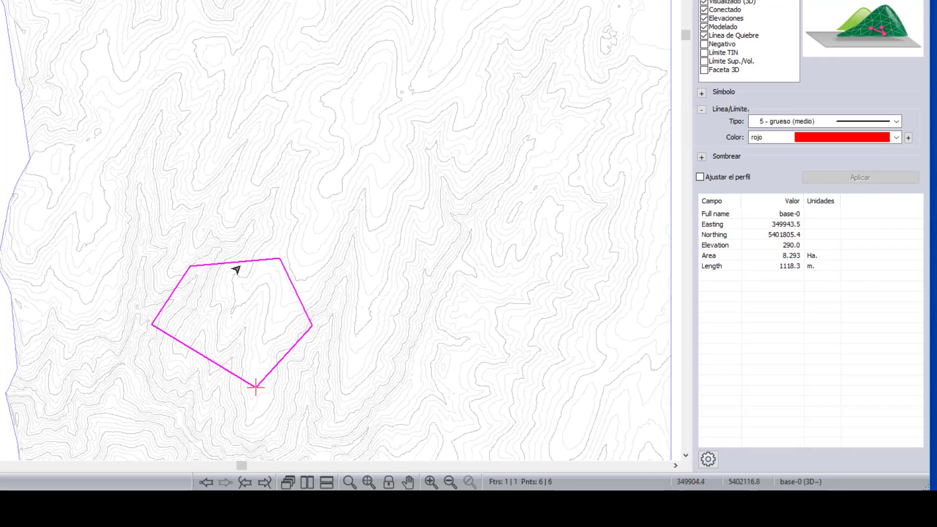
# - Start a standard grading (Nivelar) of the base outline with OG Topo.terx as the target surface file
pyautogui.moveTo(254, 264)
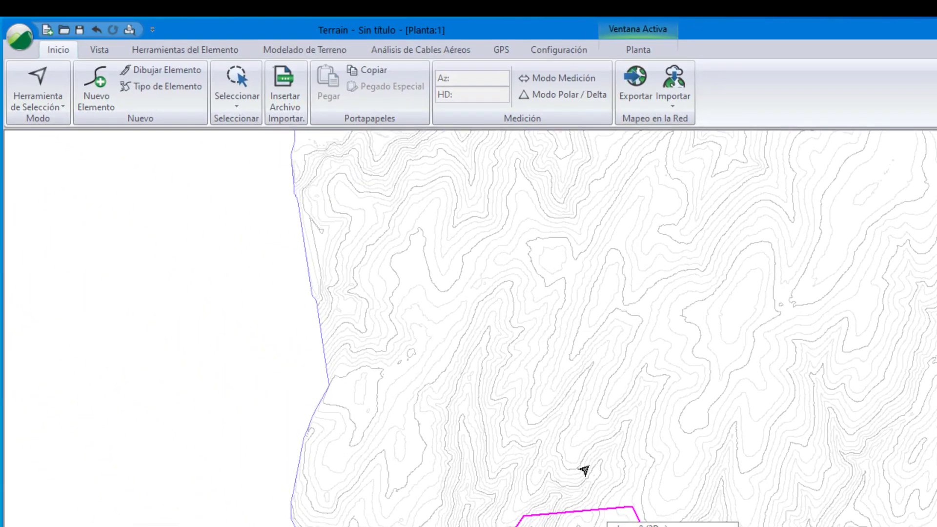
pyautogui.click(291, 51)
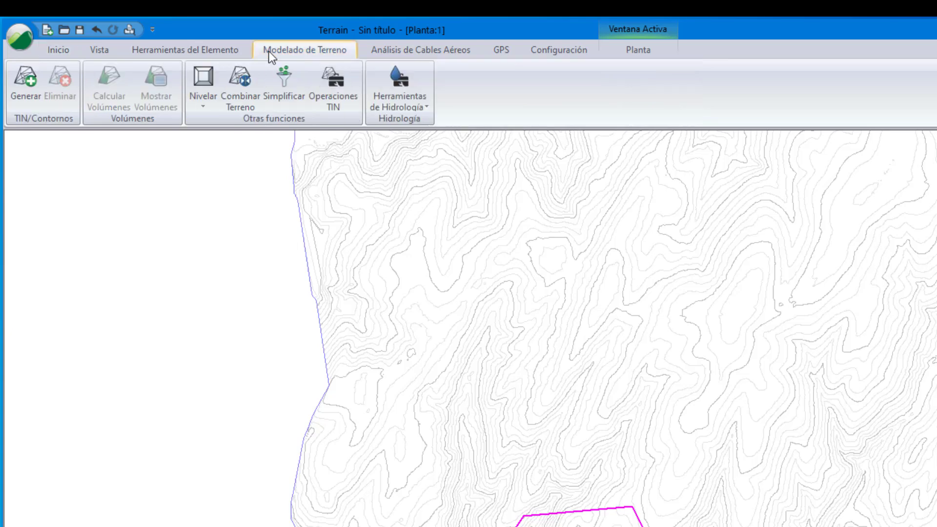
pyautogui.click(202, 80)
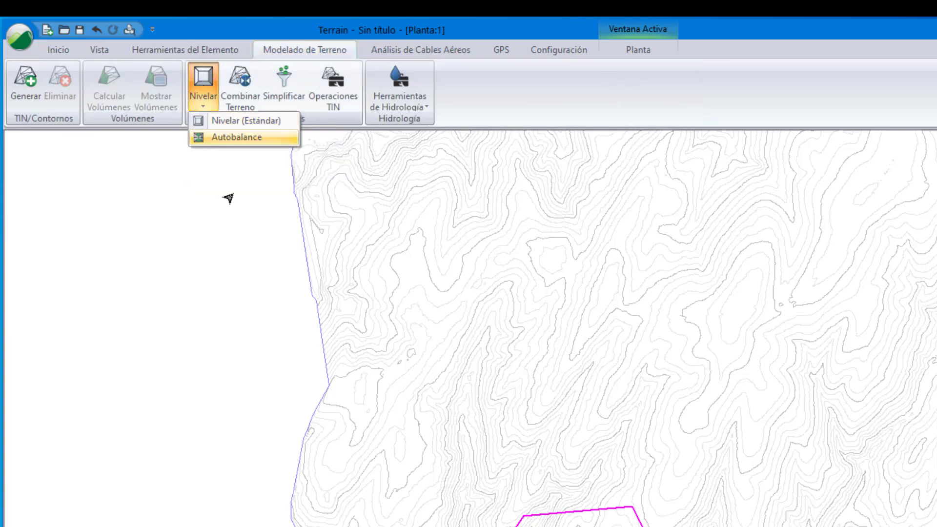
pyautogui.click(239, 124)
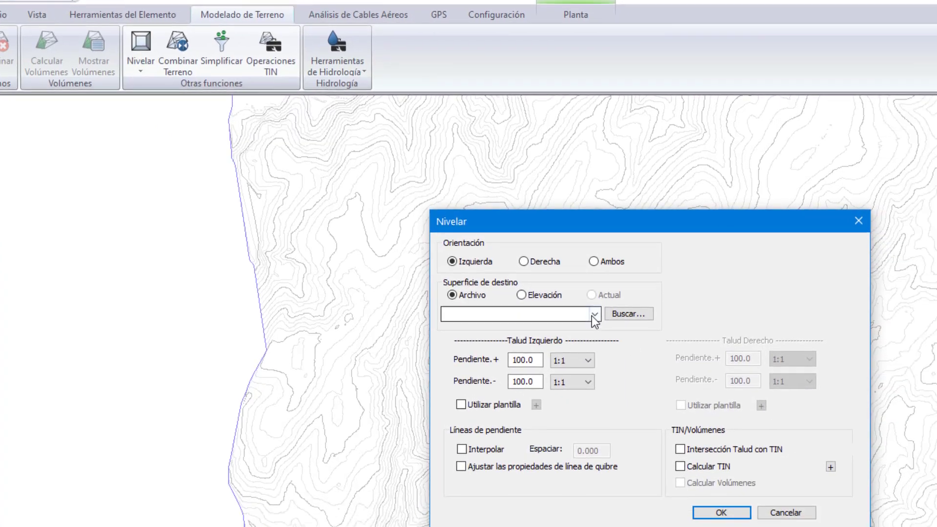
pyautogui.click(634, 333)
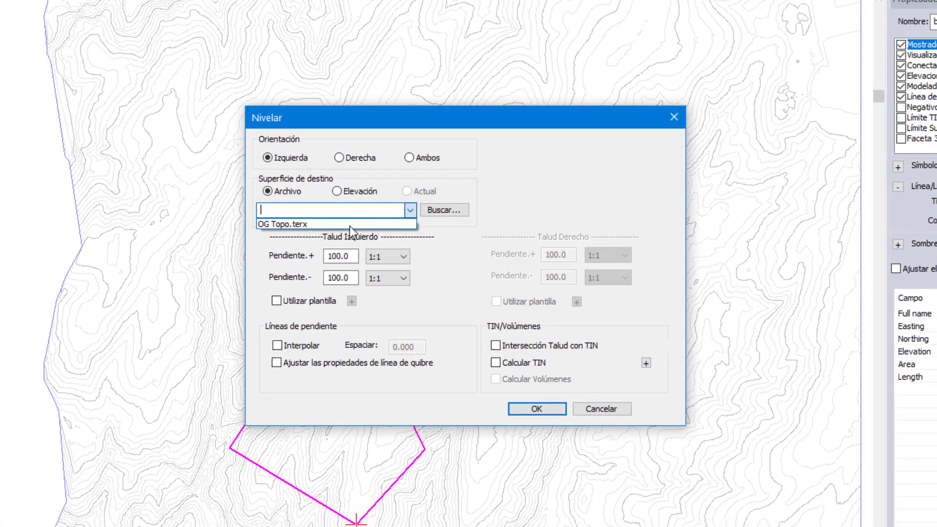
pyautogui.click(318, 226)
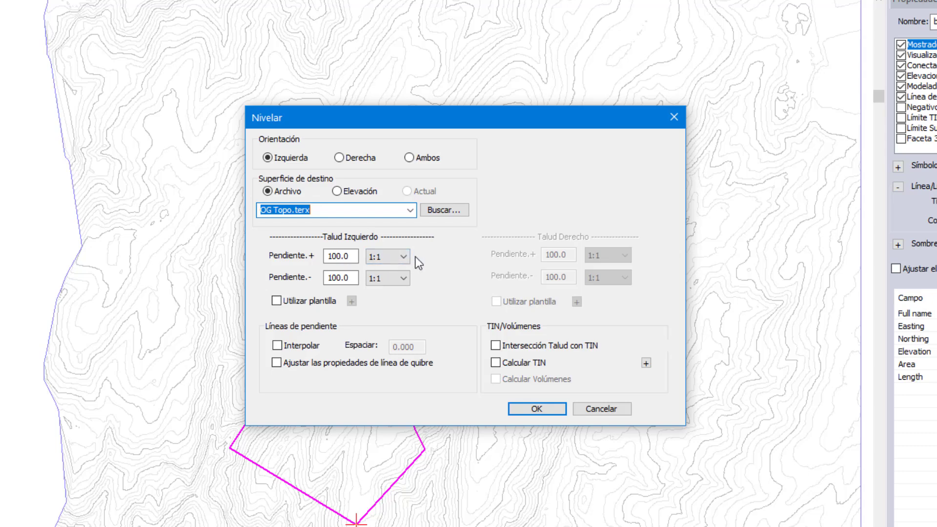
# - Enable interpolated slope lines with a spacing of 2, plus the slope intersection with TIN and TIN calculation options
pyautogui.click(275, 345)
pyautogui.click(392, 347)
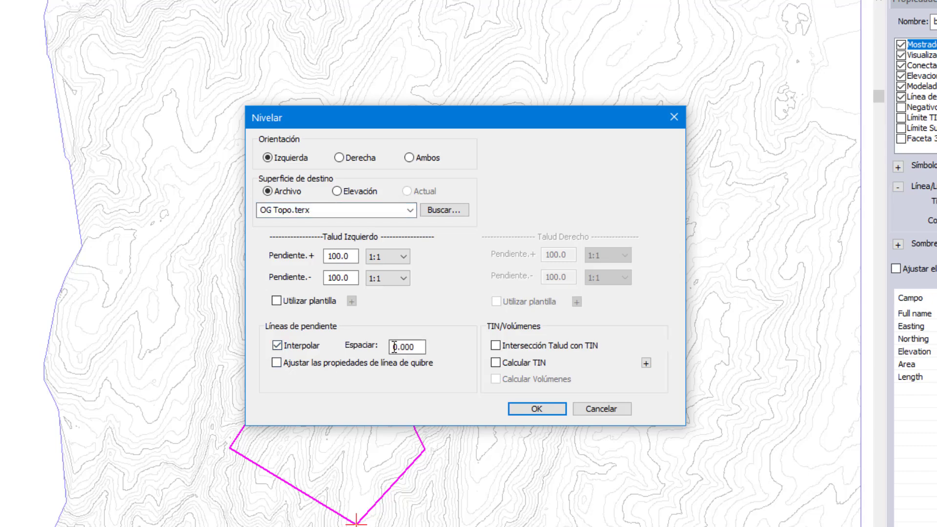
pyautogui.write('2')
pyautogui.press('Delete')
pyautogui.click(502, 347)
pyautogui.click(497, 362)
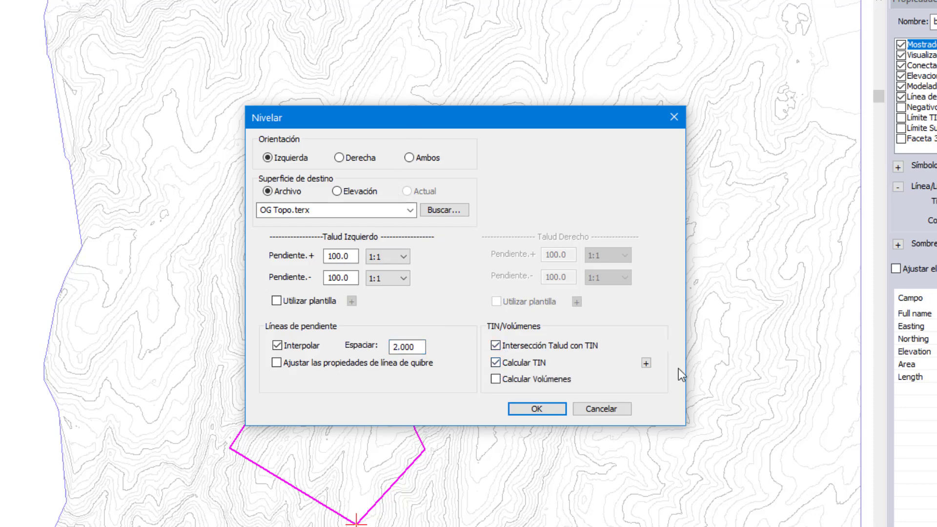
# - In the grading's TIN calculation settings, turn off major and minor contours, include all triangles, and accept the settings
pyautogui.click(646, 363)
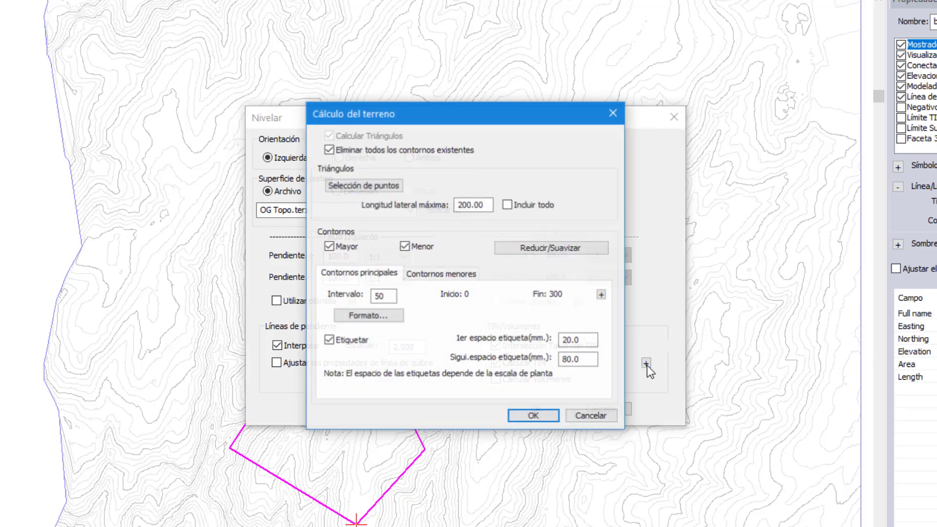
pyautogui.click(328, 247)
pyautogui.click(406, 247)
pyautogui.click(508, 205)
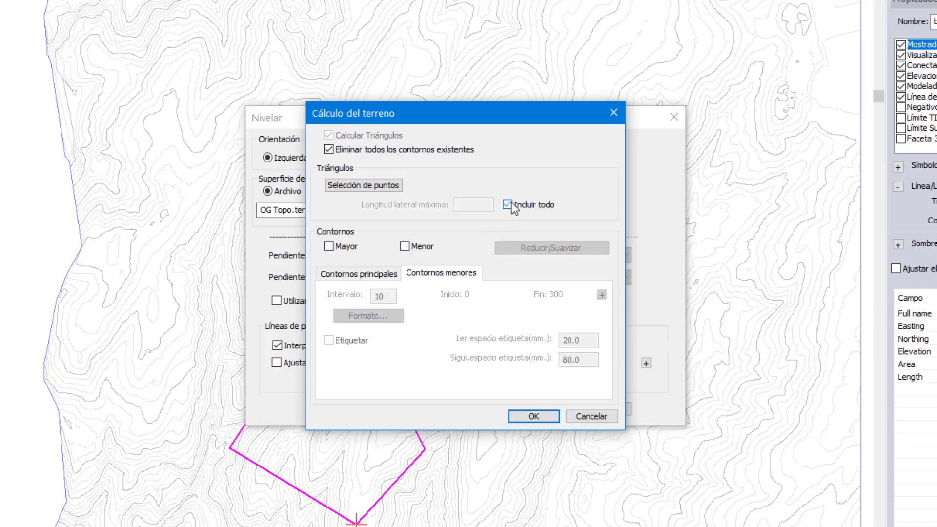
pyautogui.click(534, 417)
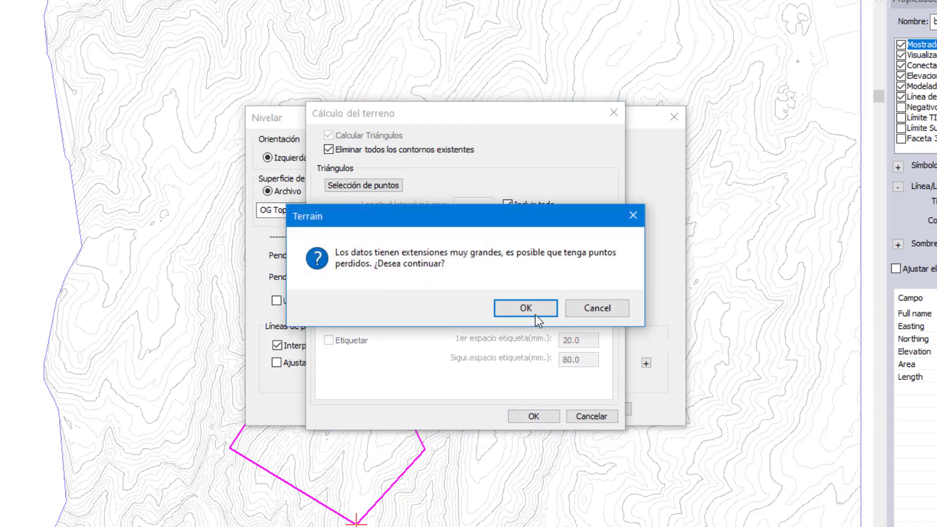
pyautogui.click(584, 309)
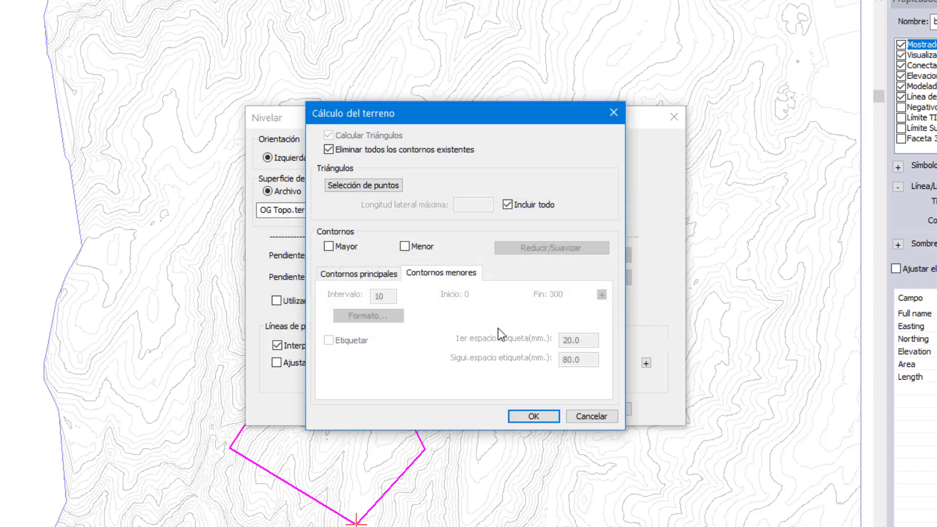
pyautogui.click(529, 418)
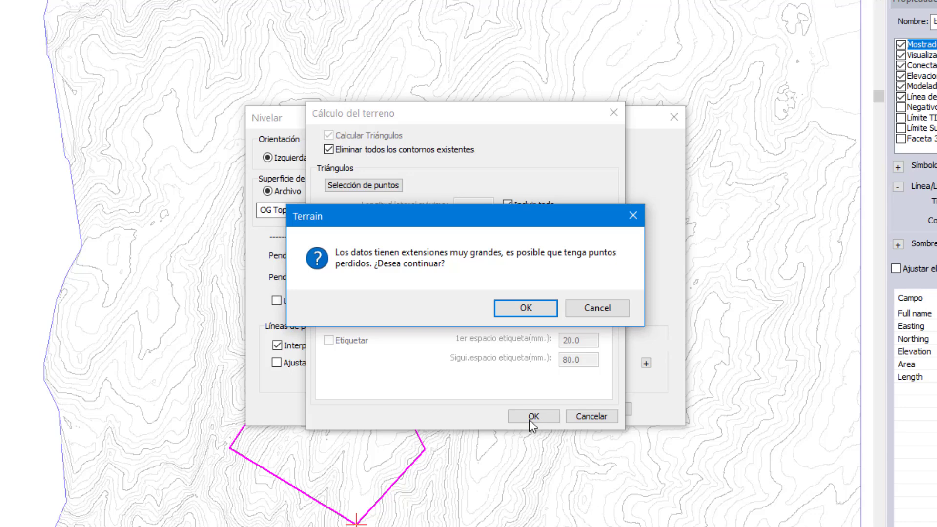
pyautogui.click(527, 309)
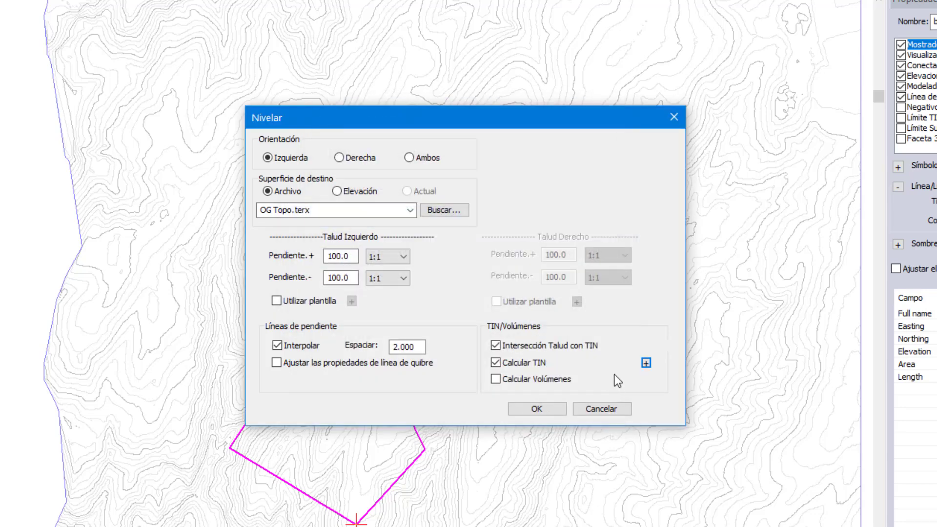
# - Enable volume calculation, run the grading against OG Topo.terx, and close the volume report
pyautogui.click(496, 379)
pyautogui.click(549, 408)
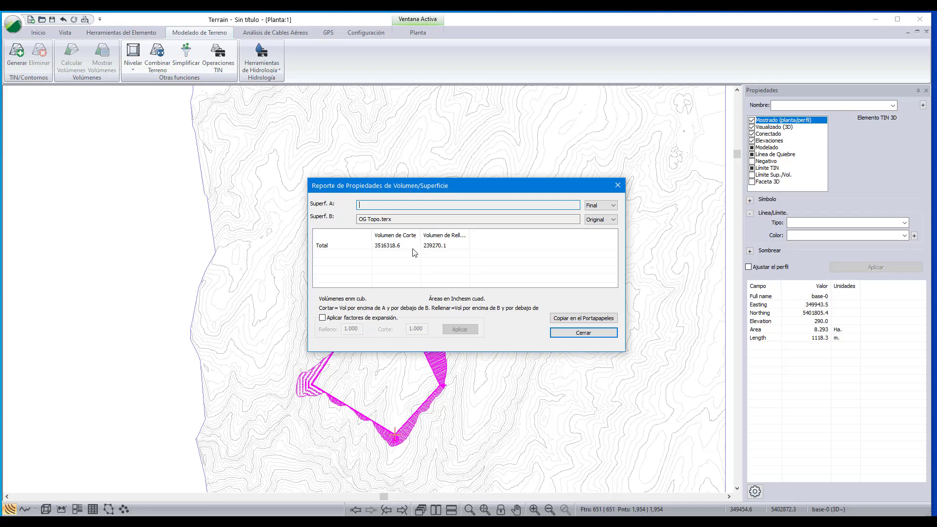
pyautogui.click(577, 336)
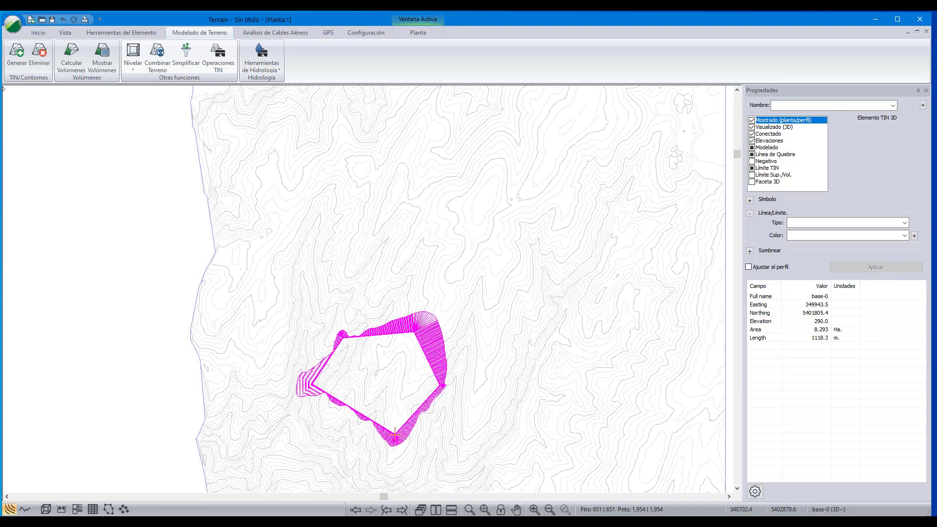
# - Regenerate the terrain TIN with all triangles included and no contours, and inspect the graded base in the 3D view
pyautogui.click(17, 54)
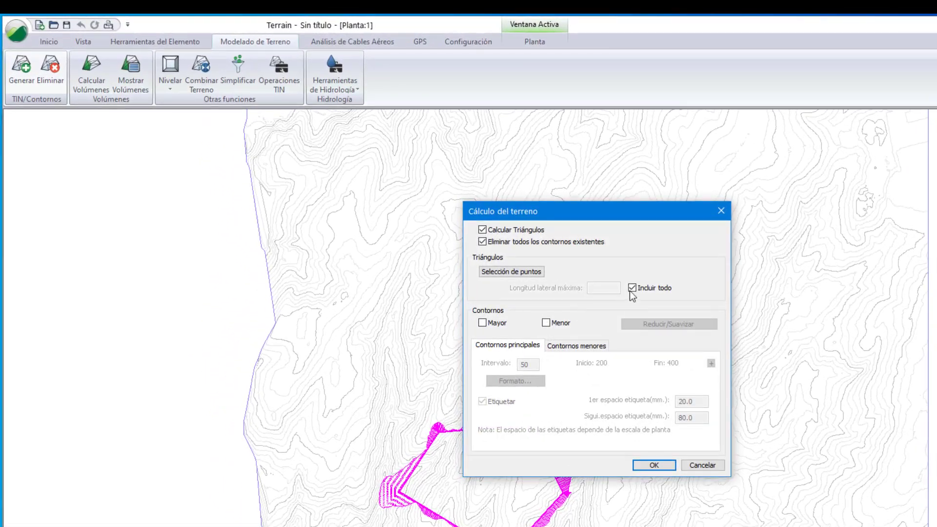
pyautogui.click(665, 466)
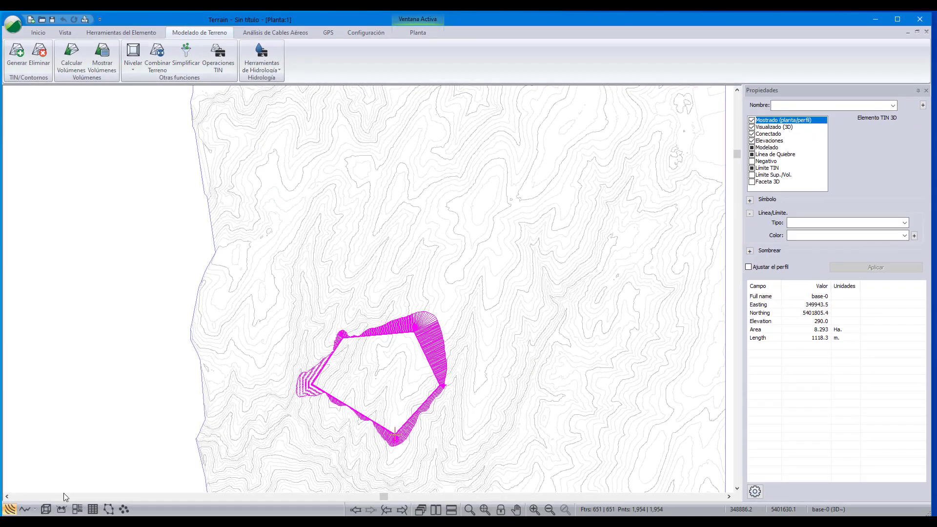
pyautogui.click(45, 510)
pyautogui.moveTo(359, 432); pyautogui.dragTo(369, 301, button='middle')
pyautogui.scroll(5, 368, 302)
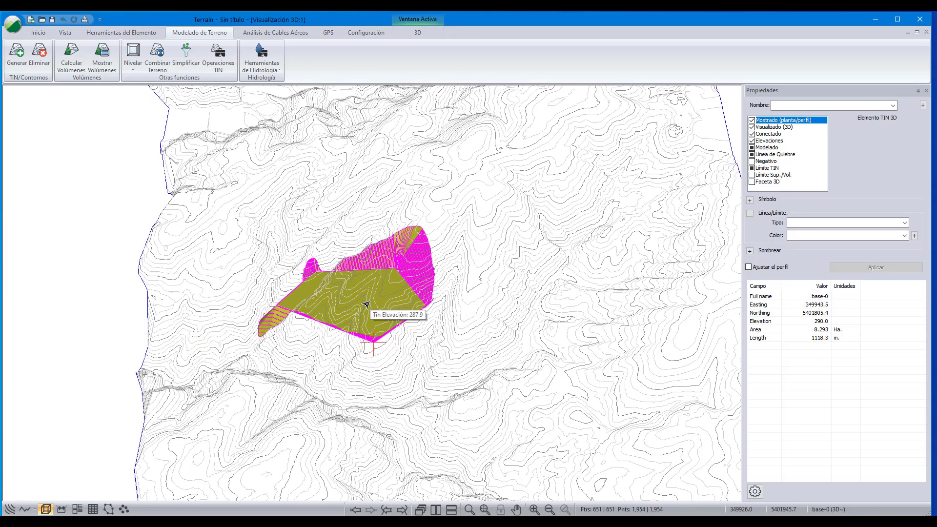
pyautogui.scroll(1, 367, 304)
pyautogui.moveTo(364, 307); pyautogui.dragTo(374, 309)
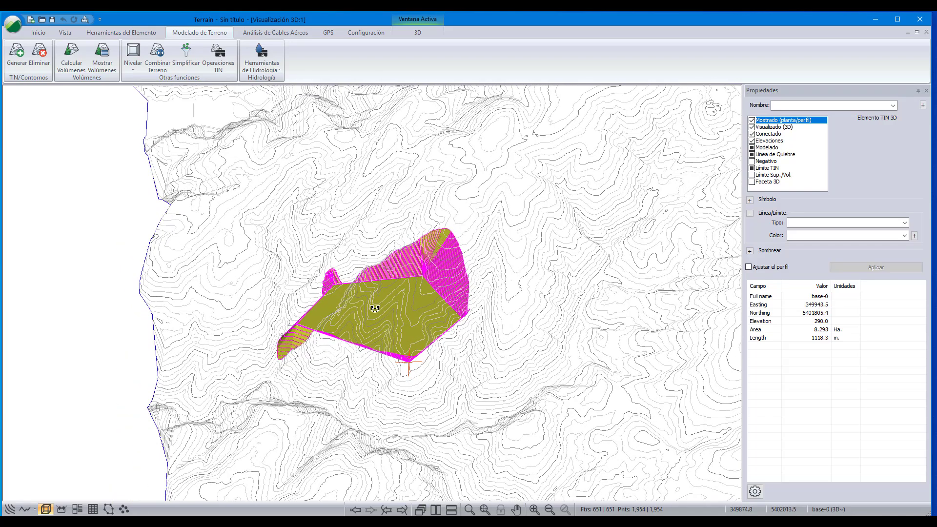
# - Set the 3D camera to look at the current point and inspect the graded base against the surrounding contours
pyautogui.scroll(1, 392, 318)
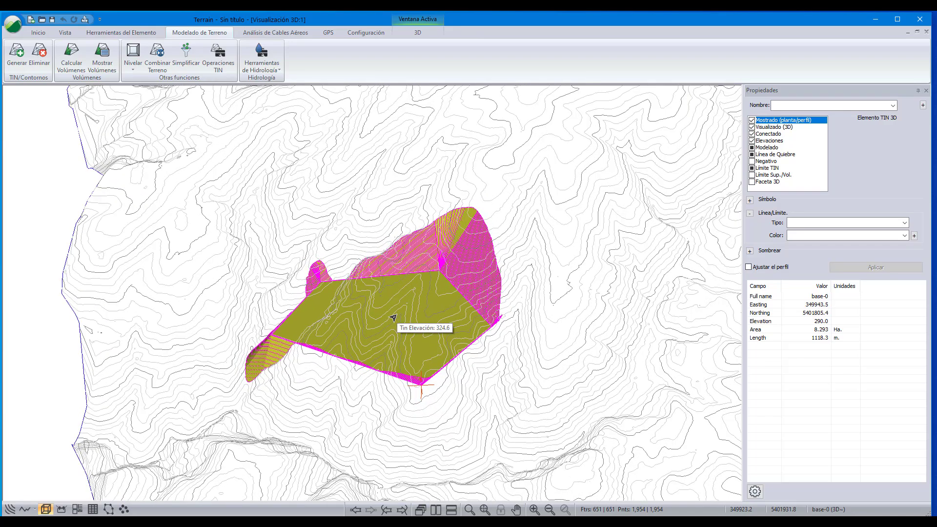
pyautogui.moveTo(393, 318); pyautogui.dragTo(344, 297, button='middle')
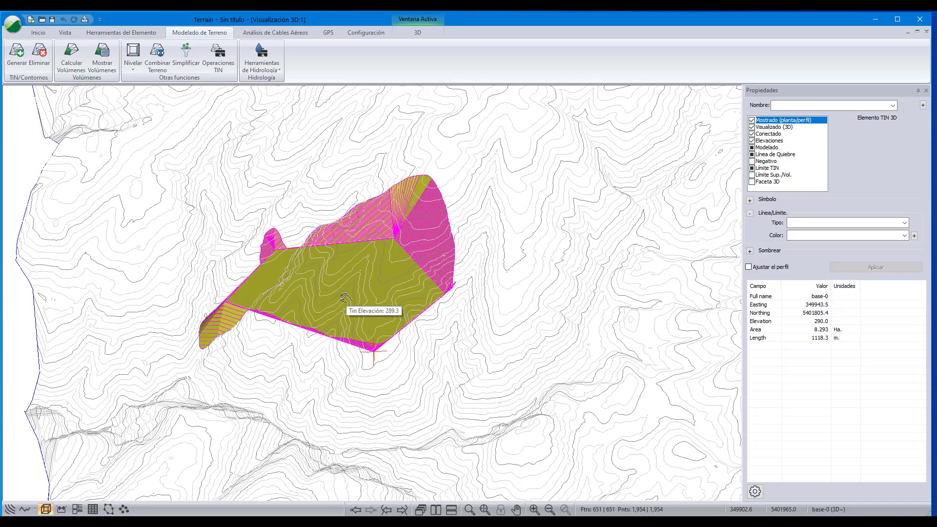
pyautogui.scroll(1, 343, 299)
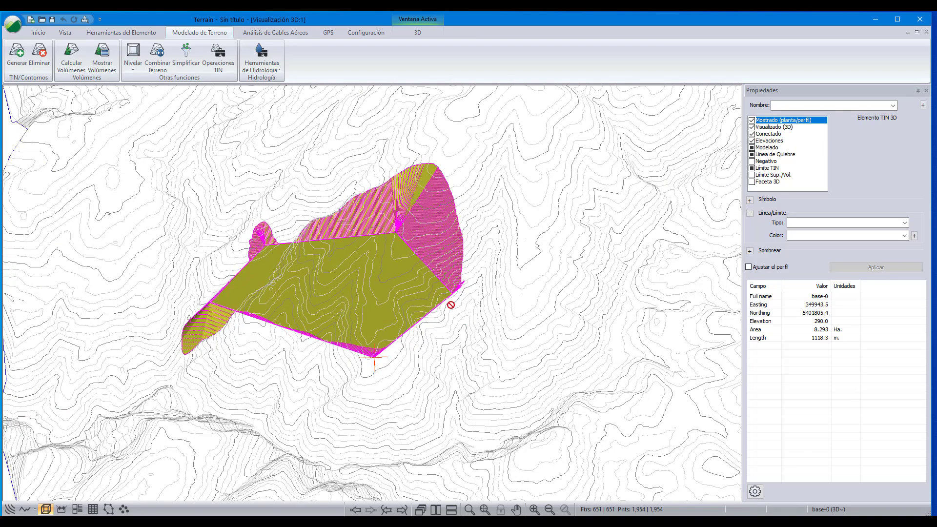
pyautogui.scroll(-1, 448, 305)
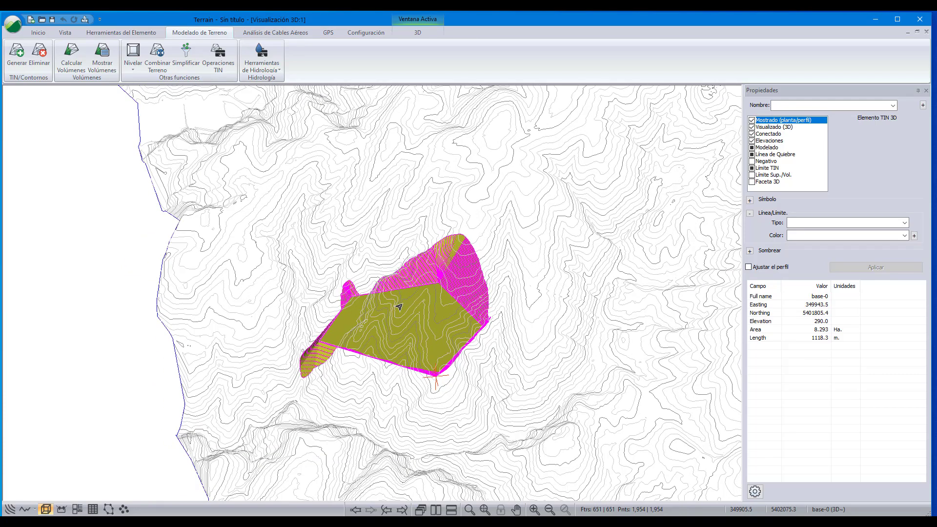
pyautogui.rightClick(403, 304)
pyautogui.click(438, 374)
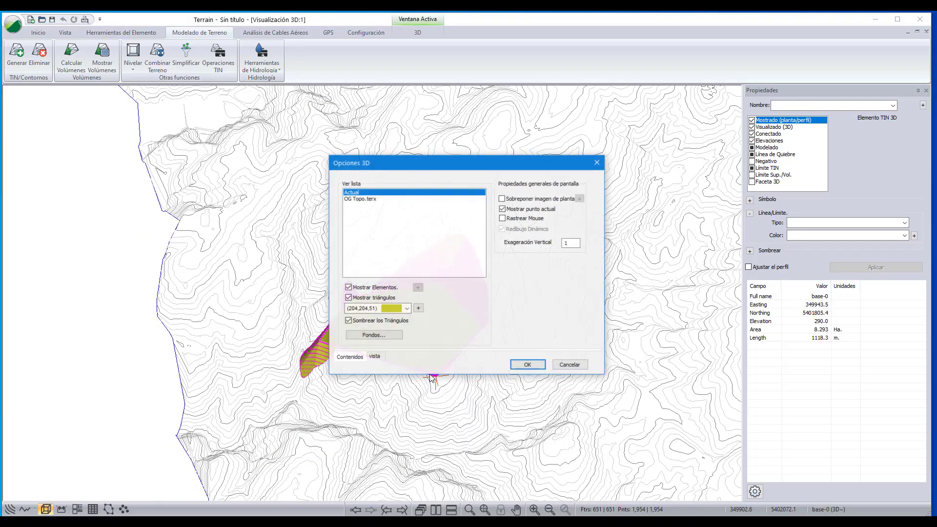
pyautogui.click(374, 357)
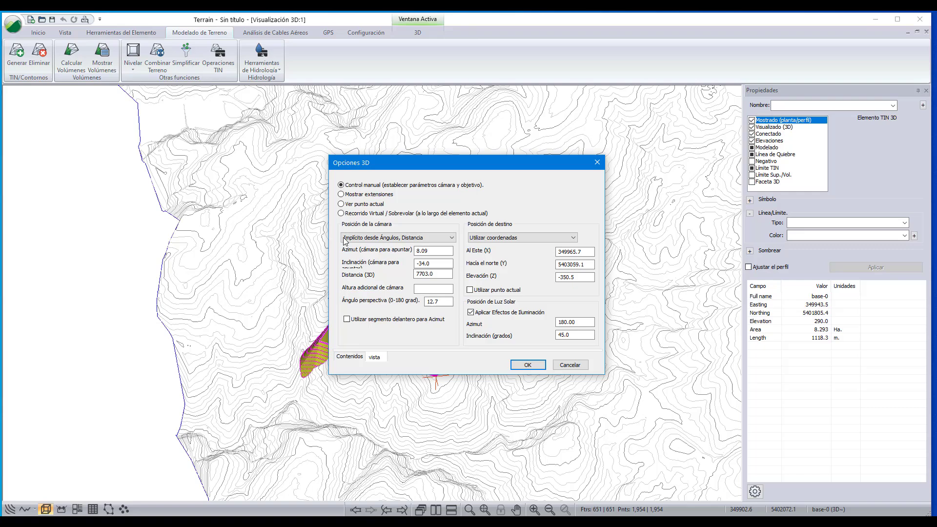
pyautogui.click(340, 204)
pyautogui.click(542, 369)
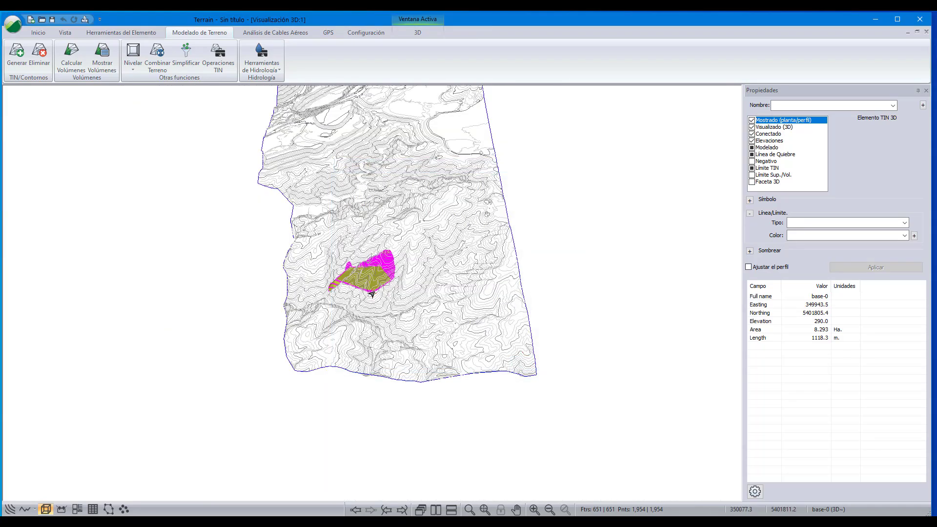
pyautogui.moveTo(398, 396); pyautogui.dragTo(370, 316, button='middle')
pyautogui.scroll(2, 350, 318)
pyautogui.scroll(4, 350, 319)
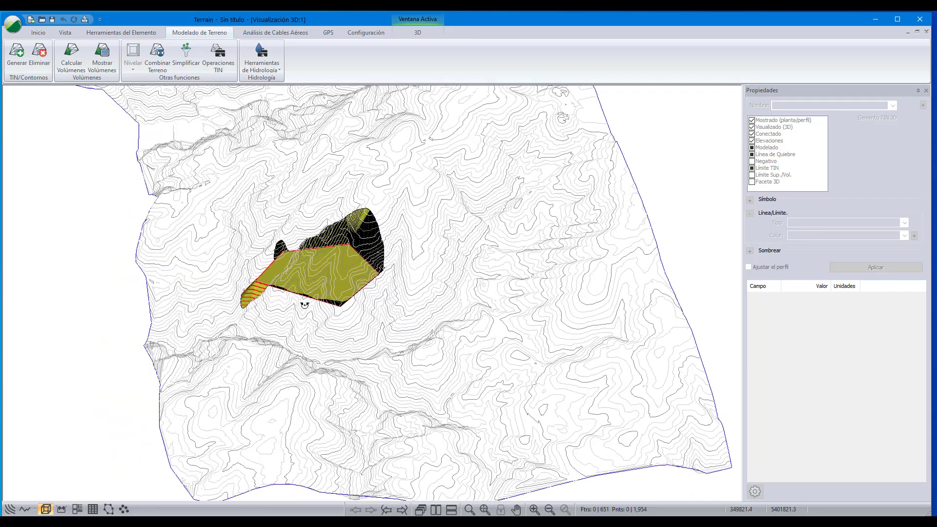
# - Hide the elements of OG Topo.terx in the 3D options so the graded base displays alone
pyautogui.rightClick(414, 282)
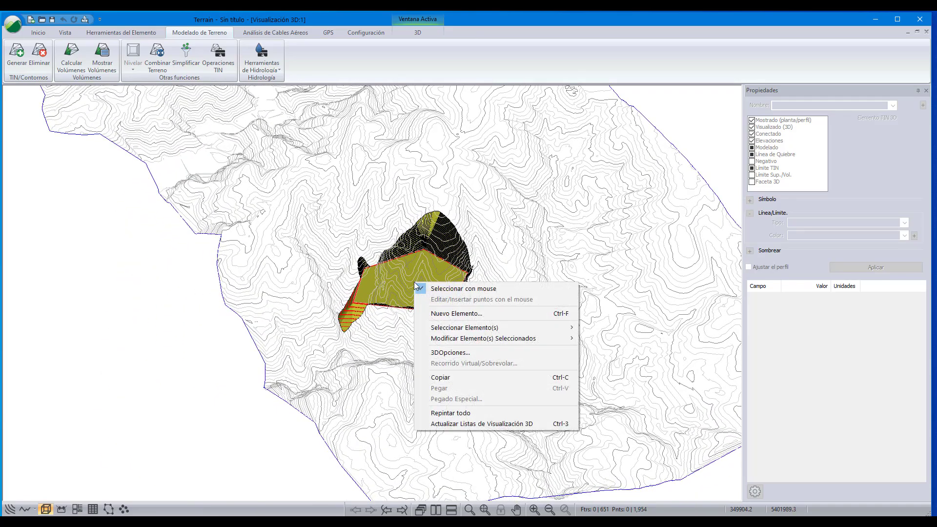
pyautogui.click(434, 353)
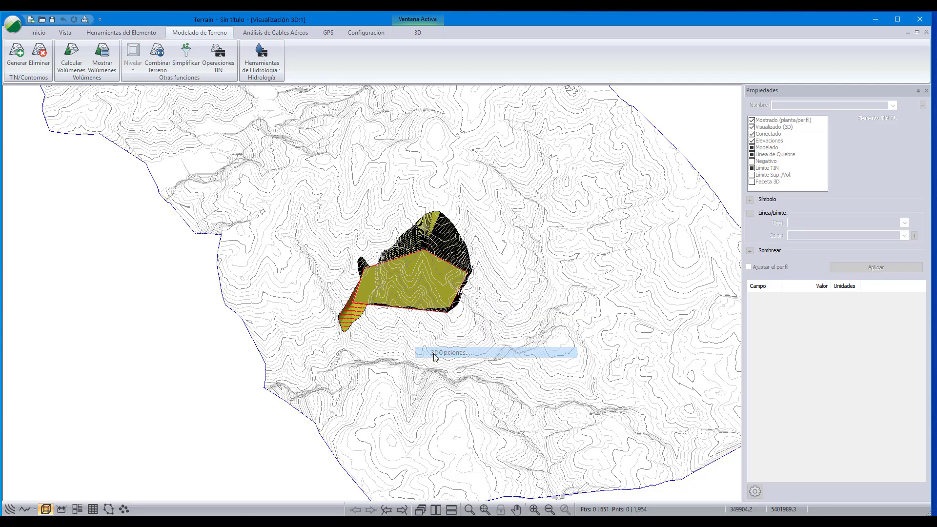
pyautogui.click(354, 199)
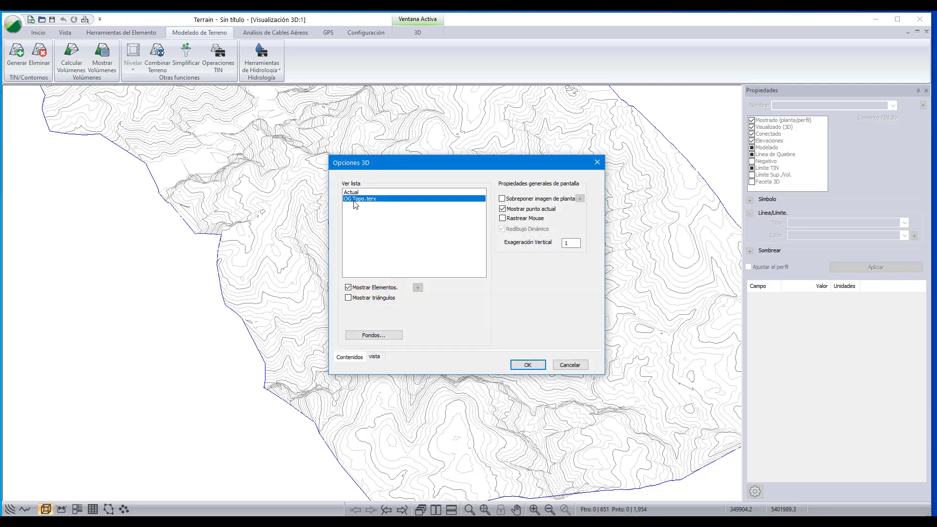
pyautogui.click(348, 287)
pyautogui.click(528, 365)
pyautogui.moveTo(521, 358); pyautogui.dragTo(440, 297)
pyautogui.scroll(1, 447, 298)
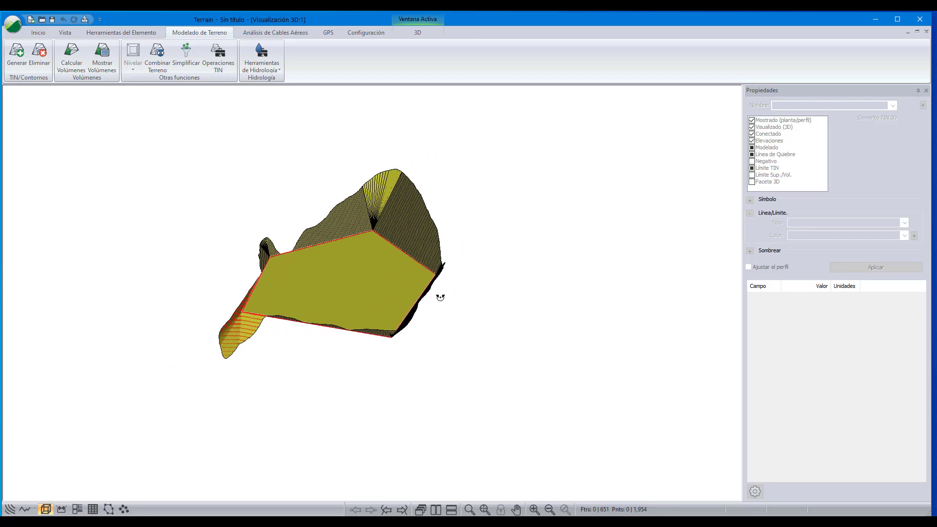
# - Enable triangle display and triangle shading for OG Topo.terx in the 3D options
pyautogui.rightClick(464, 297)
pyautogui.click(495, 372)
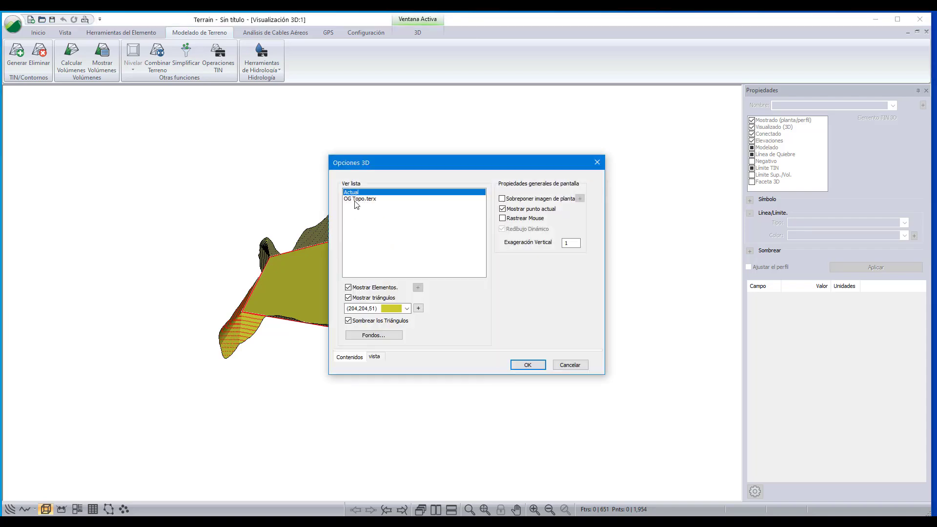
pyautogui.click(356, 200)
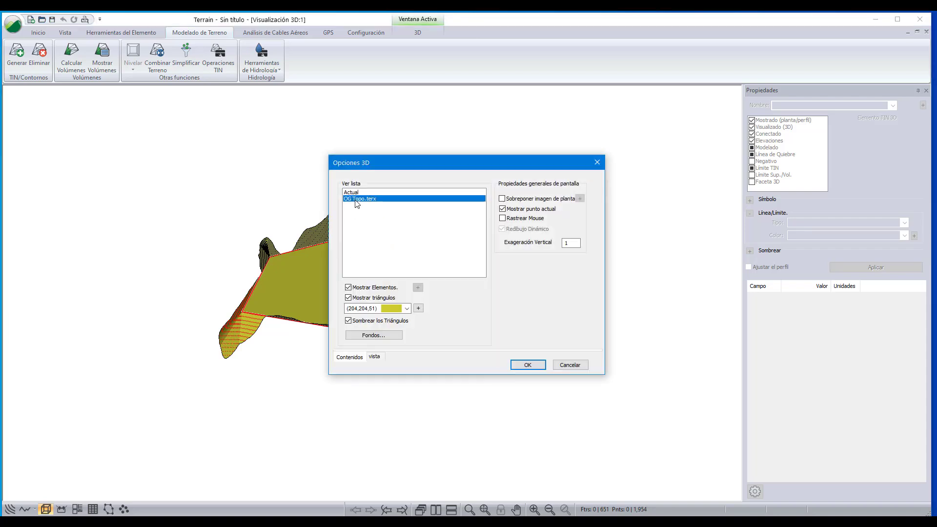
pyautogui.click(348, 297)
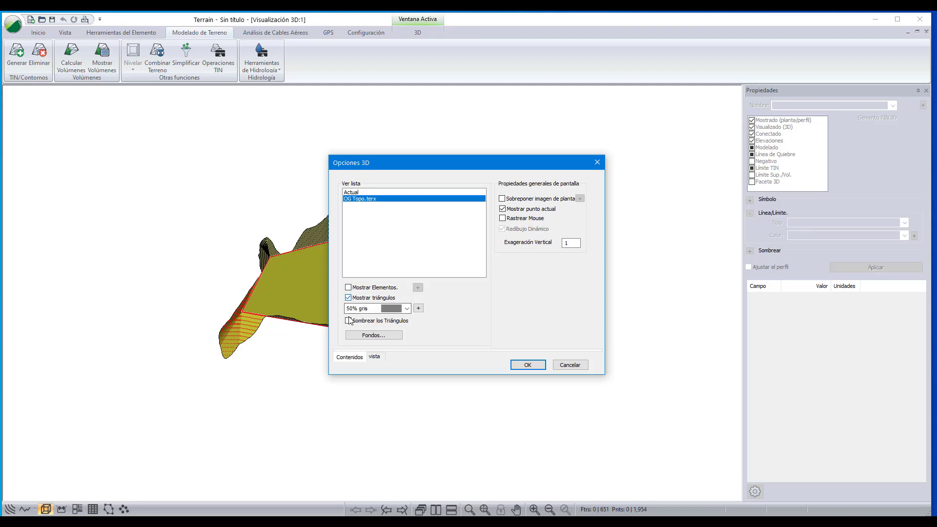
pyautogui.click(348, 320)
# - Set the alpha channel of the OG Topo.terx triangle colour to 125 and apply the 3D options
pyautogui.click(420, 308)
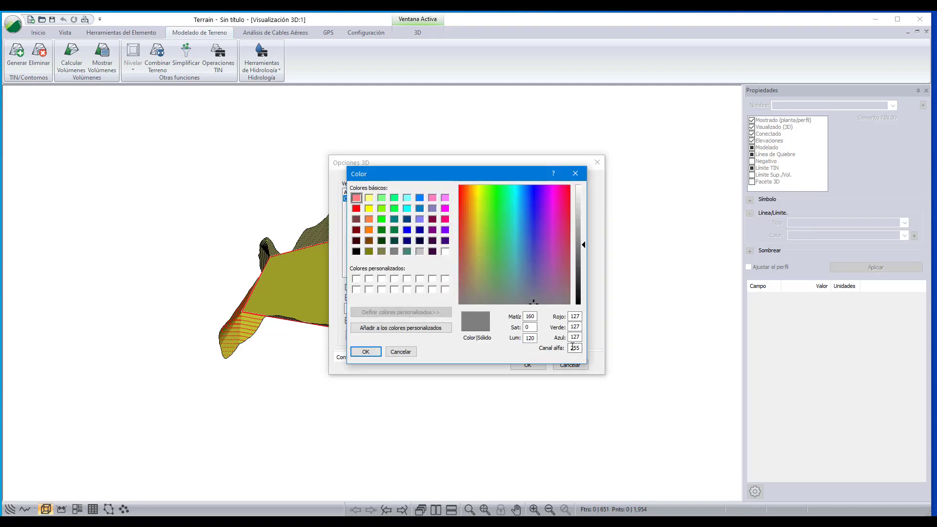
pyautogui.press('BackSpace')
pyautogui.press('BackSpace')
pyautogui.press('BackSpace')
pyautogui.write('125')
pyautogui.click(364, 351)
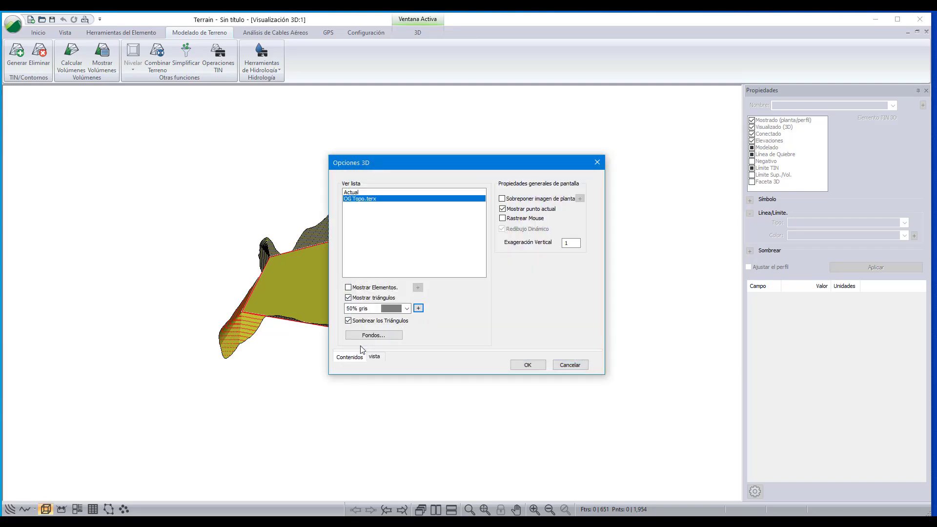
pyautogui.click(518, 365)
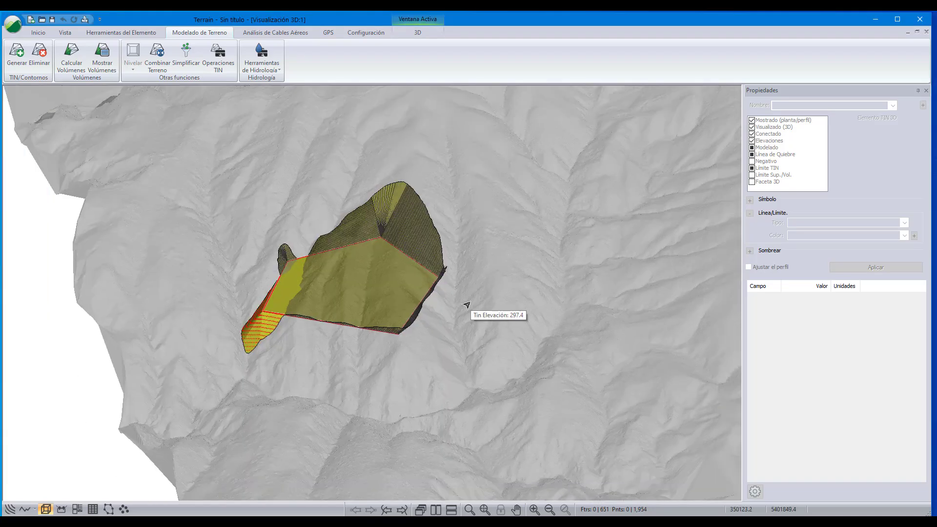
# - Tile the 3D and plan windows side by side and frame the graded base in both views
pyautogui.moveTo(400, 307); pyautogui.dragTo(416, 290)
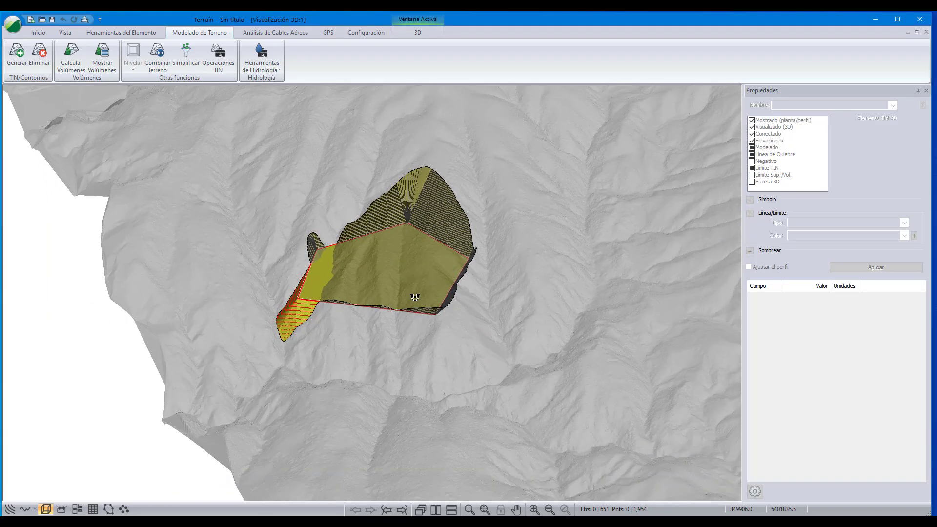
pyautogui.click(435, 510)
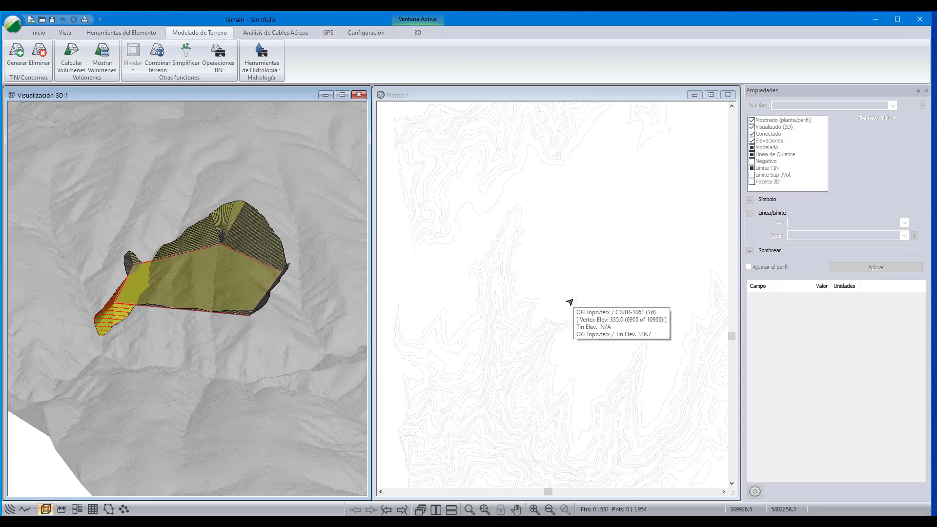
pyautogui.moveTo(571, 293); pyautogui.dragTo(563, 226, button='middle')
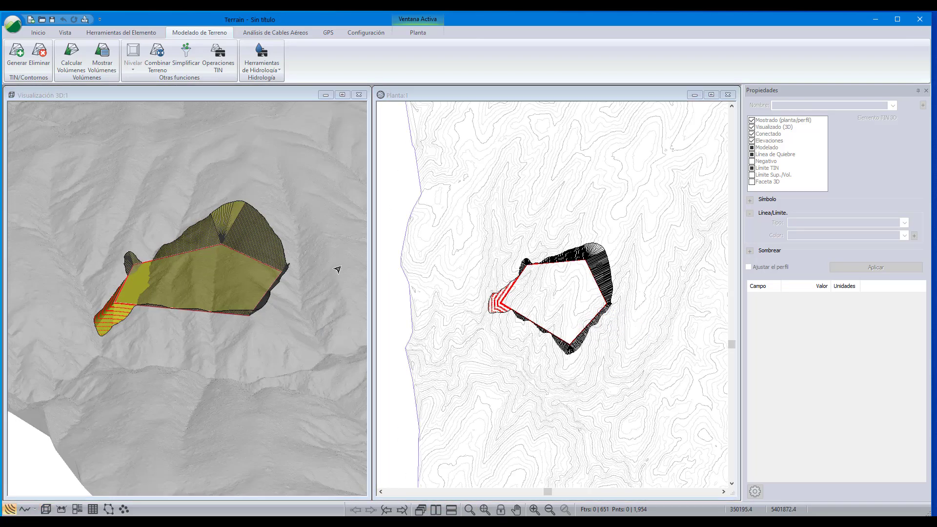
pyautogui.moveTo(337, 269); pyautogui.dragTo(332, 271, button='middle')
pyautogui.scroll(-1, 329, 274)
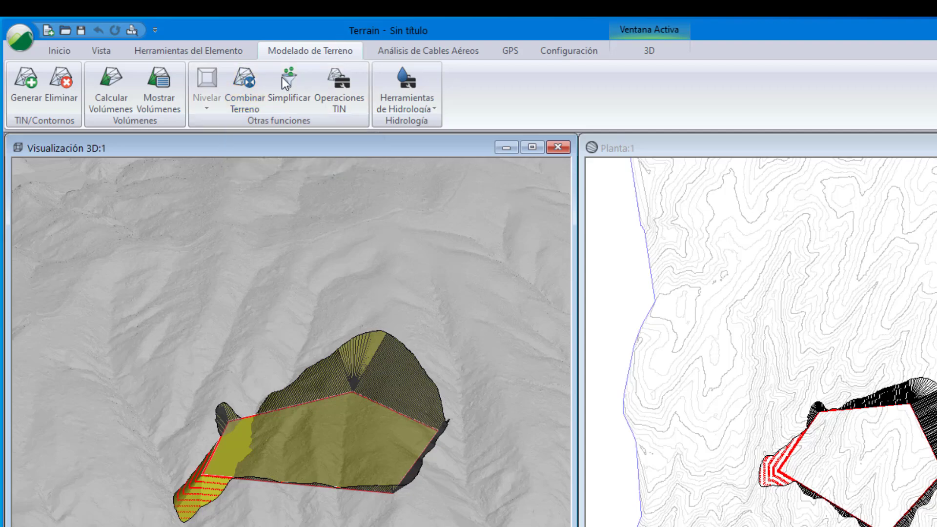
pyautogui.click(245, 86)
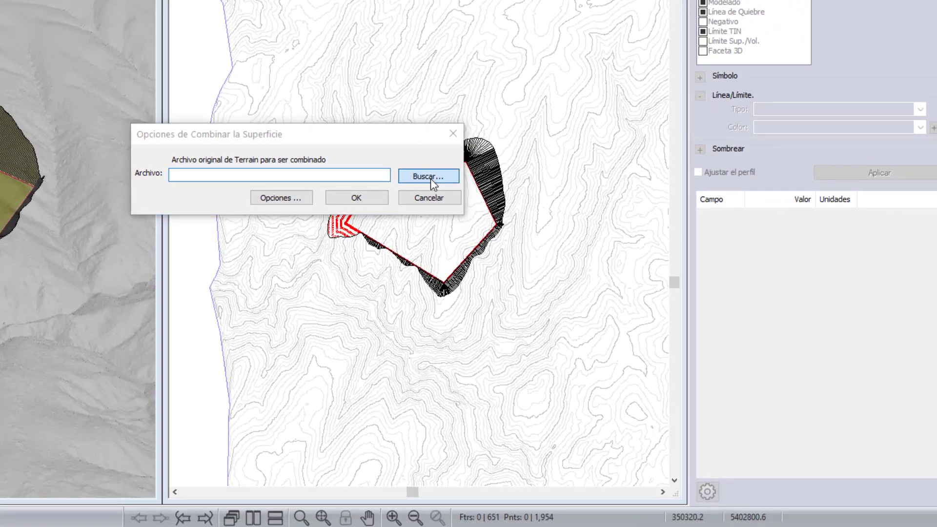
pyautogui.click(795, 378)
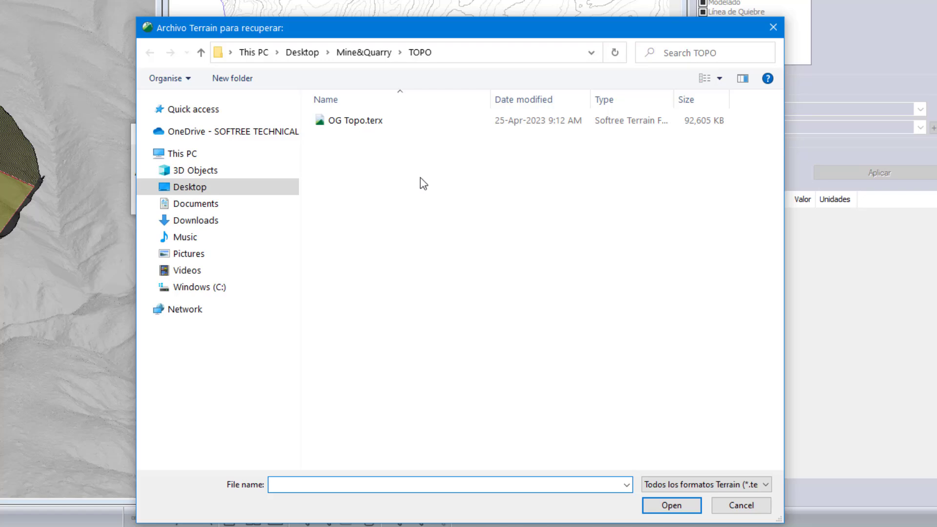
pyautogui.click(356, 124)
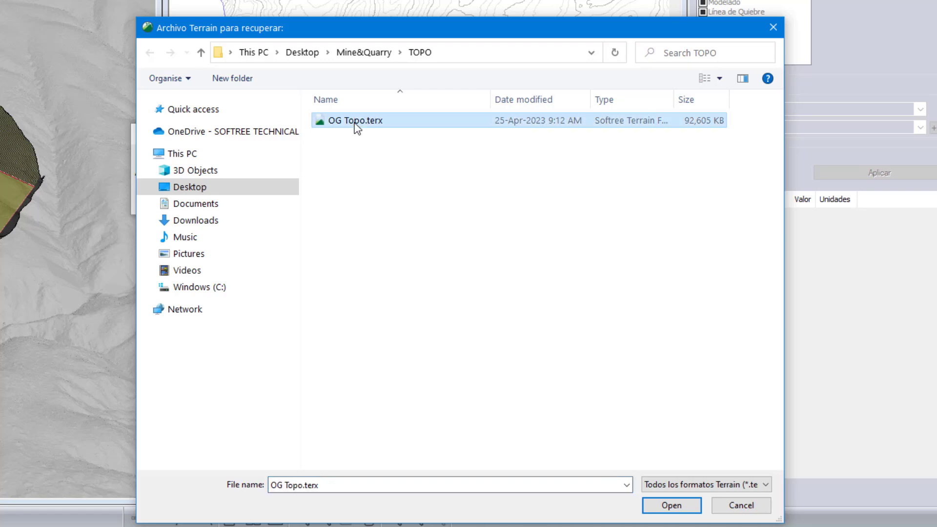
pyautogui.click(717, 502)
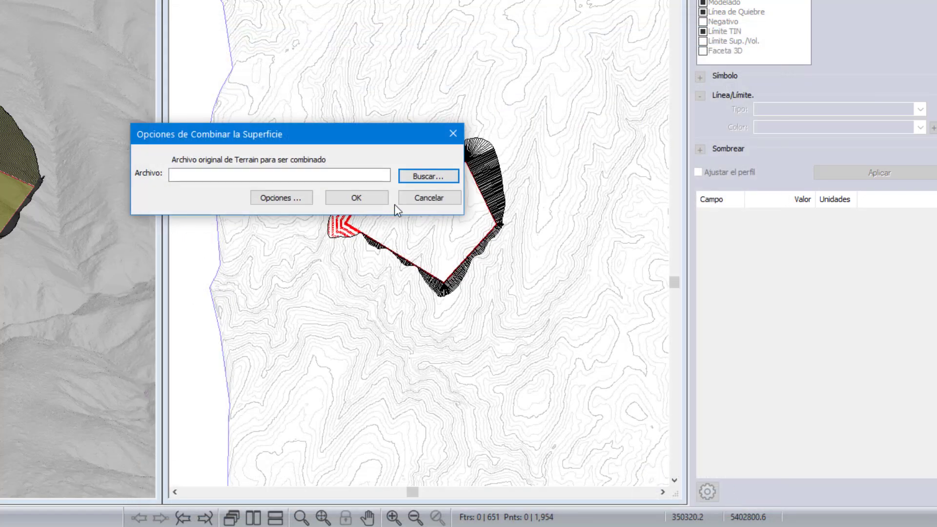
pyautogui.click(369, 198)
pyautogui.click(359, 210)
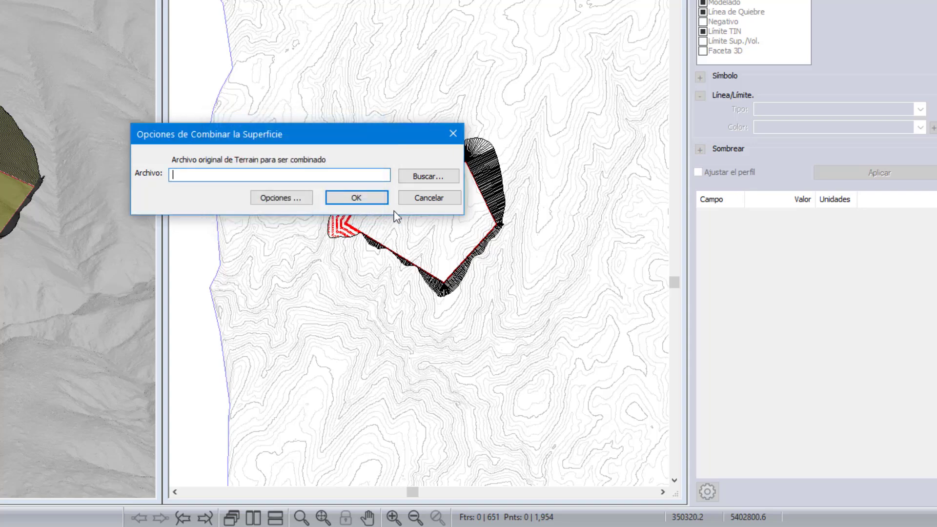
pyautogui.click(442, 201)
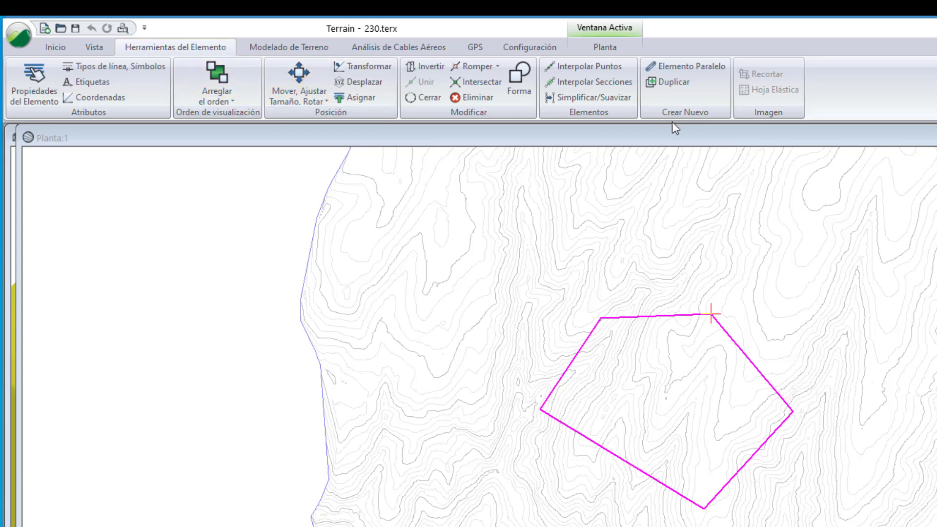
# - Create a circular parallel element offset 5.0 to the left of the selected base outline, with a positive slope of 200 (1/2:1)
pyautogui.click(690, 66)
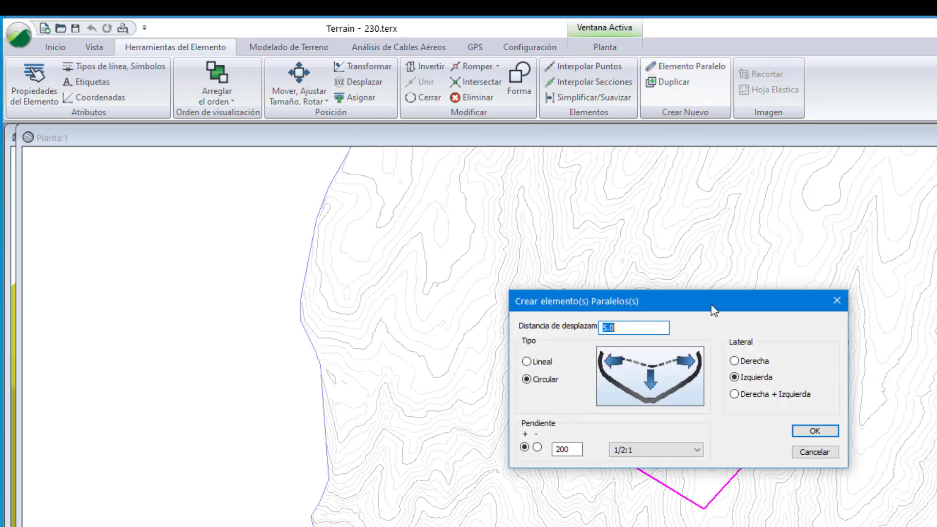
pyautogui.moveTo(713, 310); pyautogui.dragTo(363, 158)
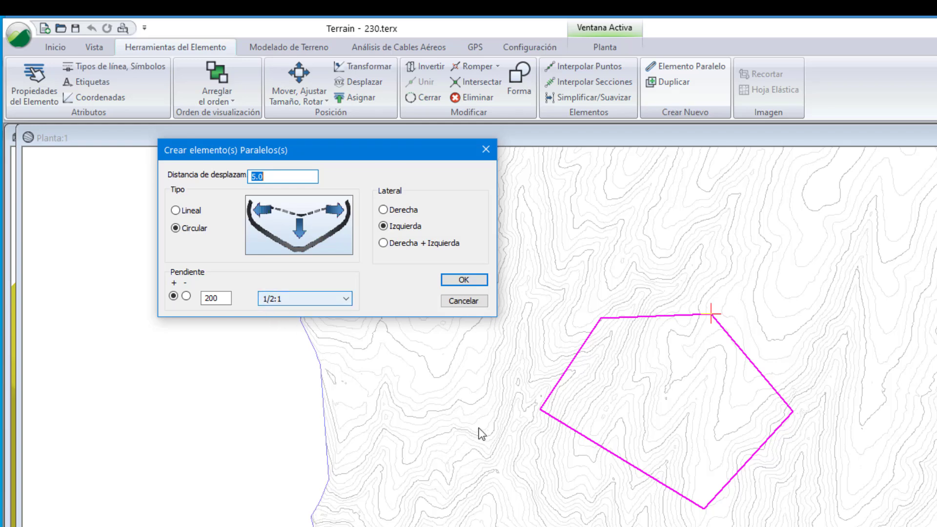
pyautogui.click(461, 285)
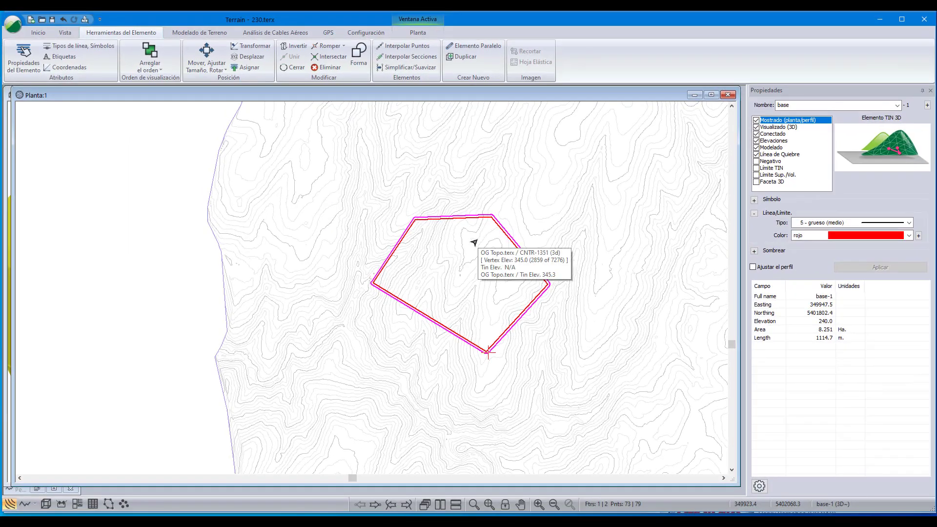
pyautogui.scroll(3, 474, 243)
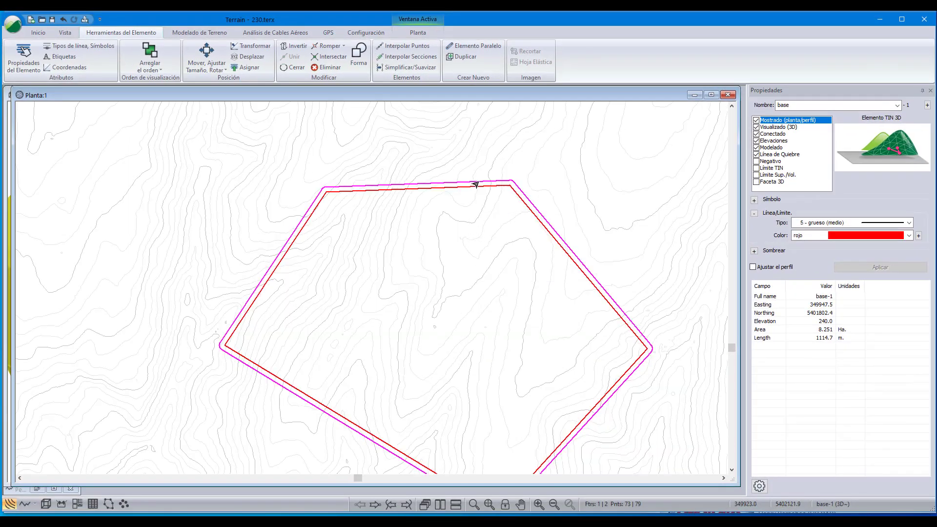
pyautogui.moveTo(475, 184)
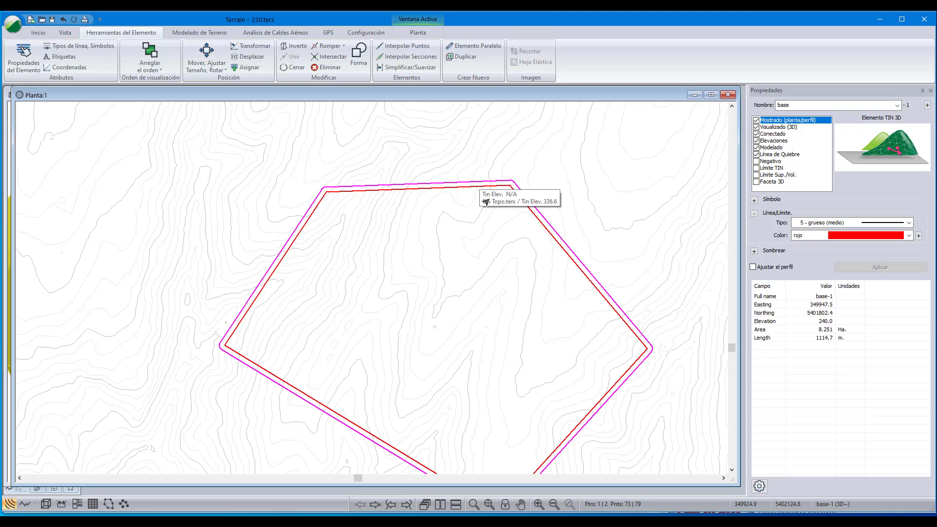
pyautogui.scroll(-2, 492, 215)
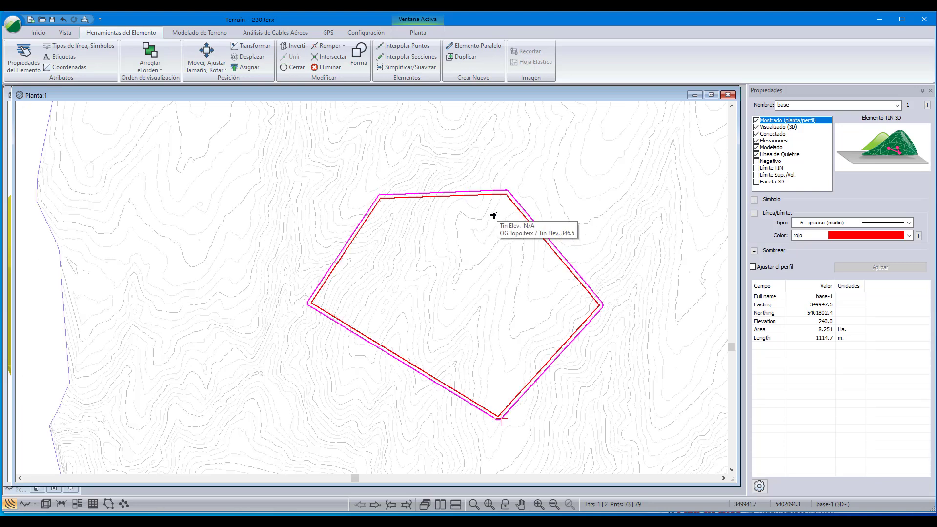
pyautogui.moveTo(492, 215); pyautogui.dragTo(478, 207, button='middle')
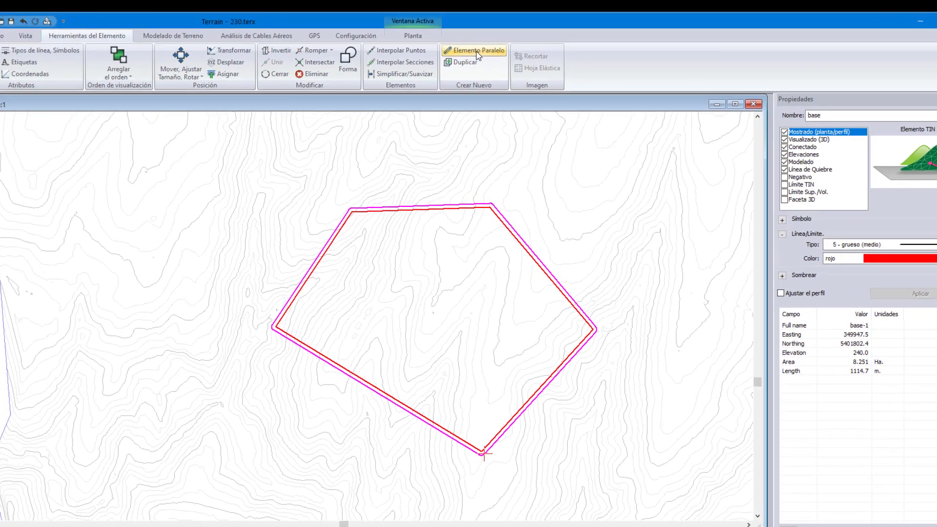
# - Create a flat circular parallel element offset 5.0 to the left of the selected outline, using the Other slope option with a value of 0
pyautogui.click(479, 63)
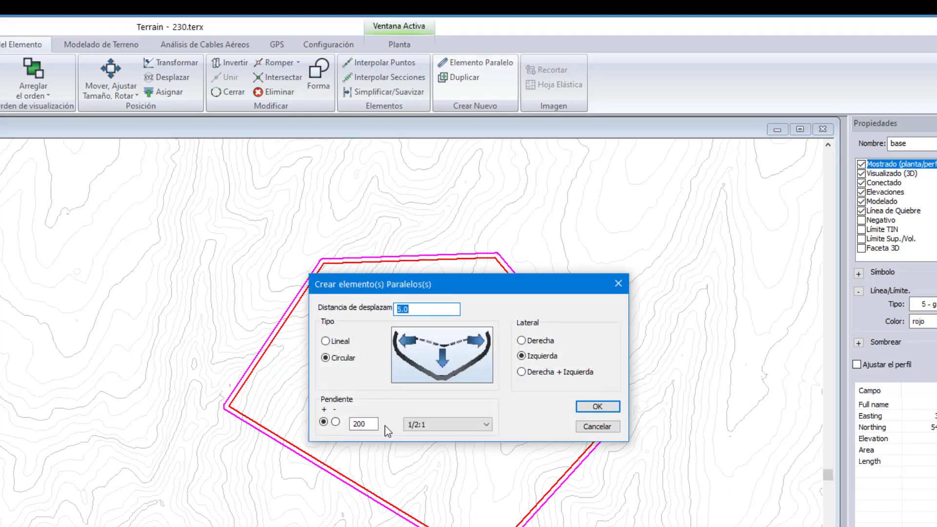
pyautogui.click(370, 425)
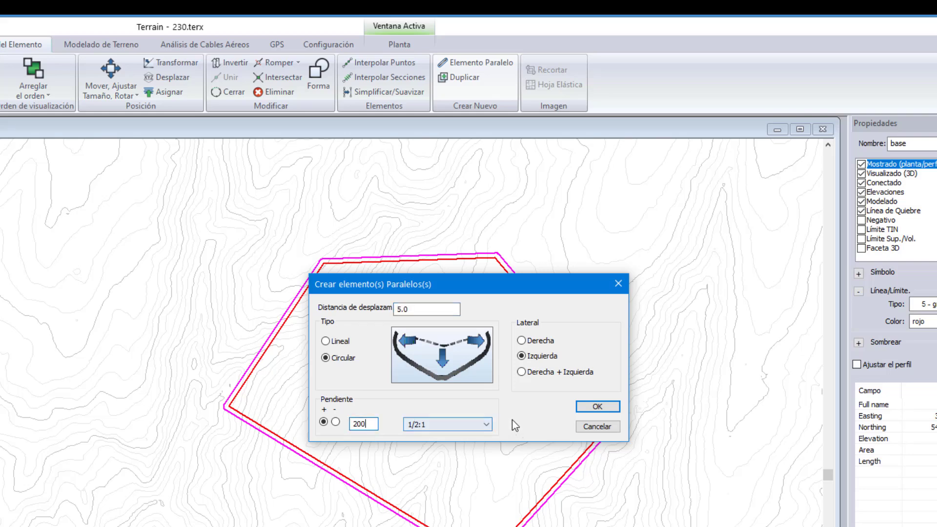
pyautogui.click(486, 424)
pyautogui.click(417, 523)
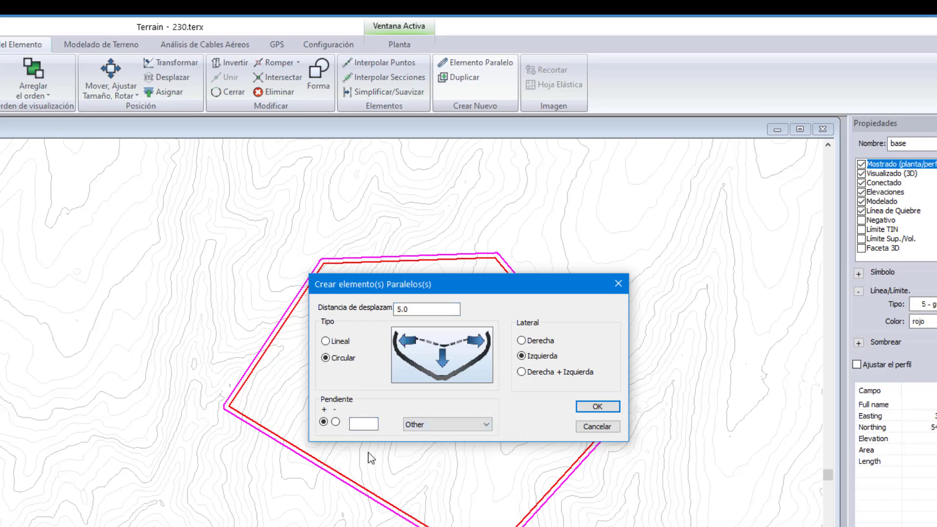
pyautogui.click(357, 425)
pyautogui.click(592, 410)
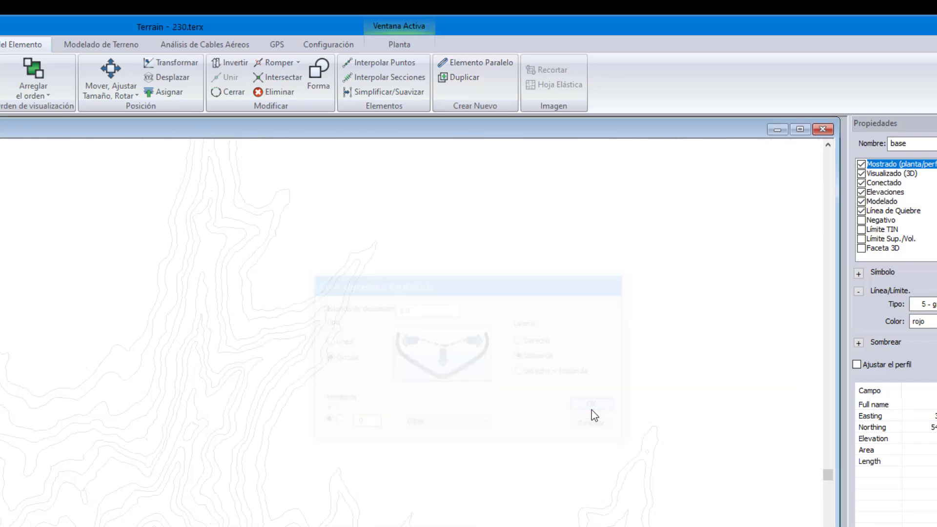
# - Create another circular parallel element offset 5.0 to the left of the newest outline, with a positive slope of 1/2:1
pyautogui.click(486, 66)
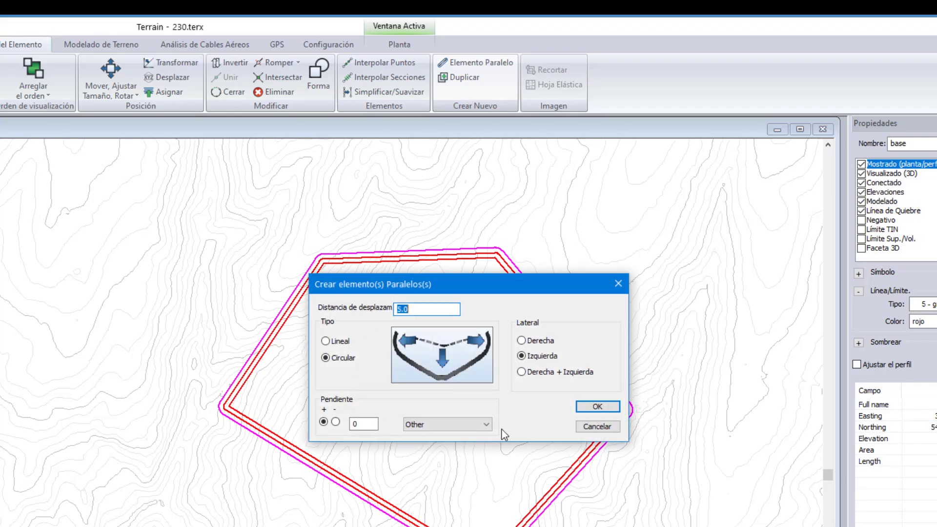
pyautogui.click(491, 423)
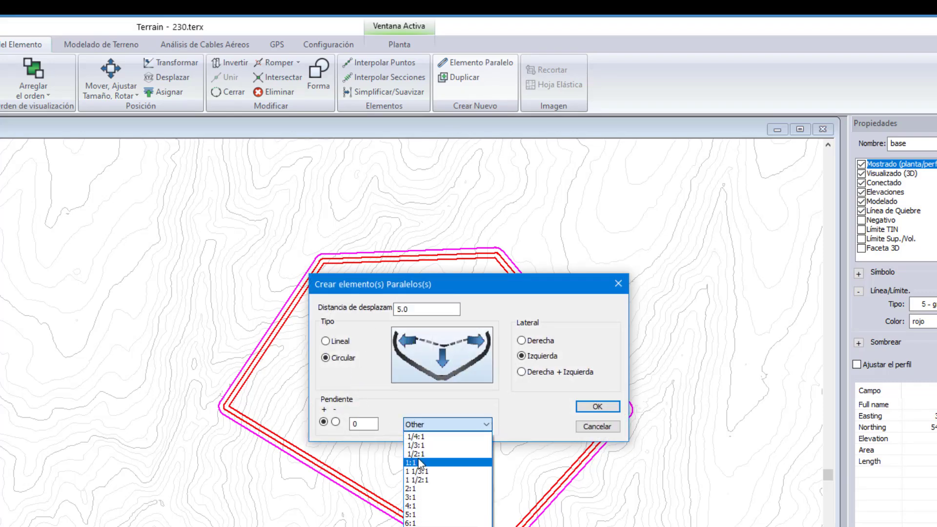
pyautogui.click(415, 454)
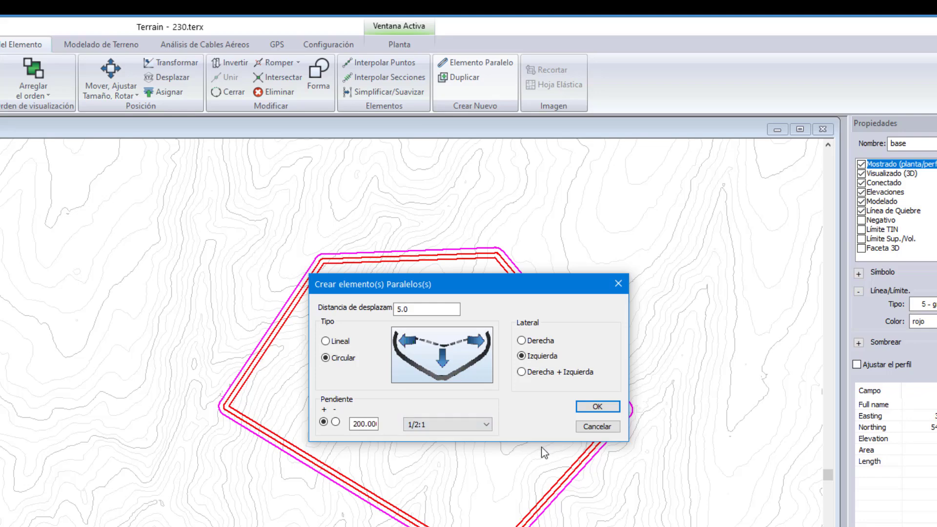
pyautogui.click(588, 406)
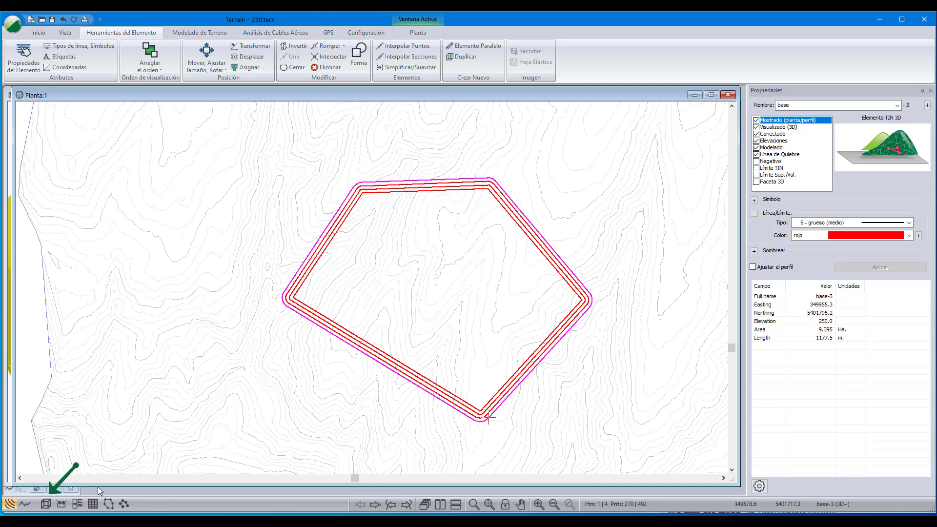
# - Bring up the 3D view and update its display lists
pyautogui.click(46, 504)
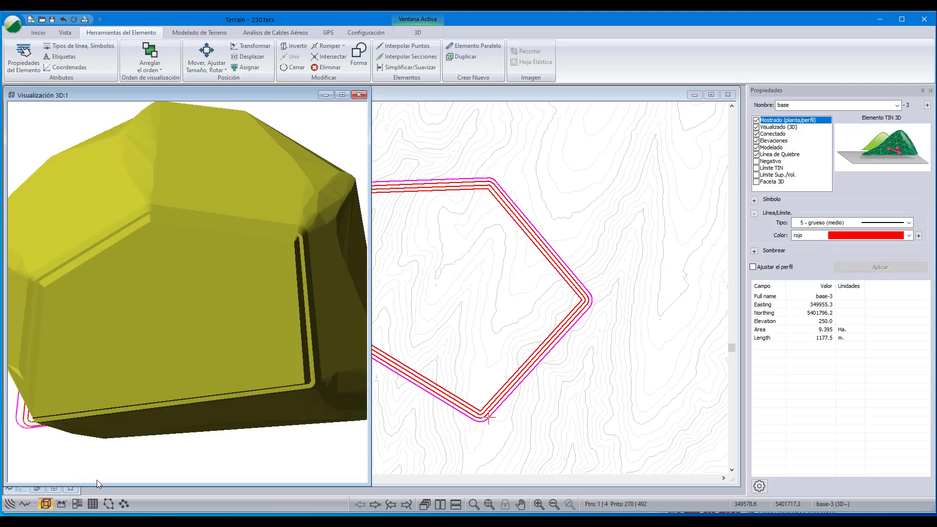
pyautogui.rightClick(238, 328)
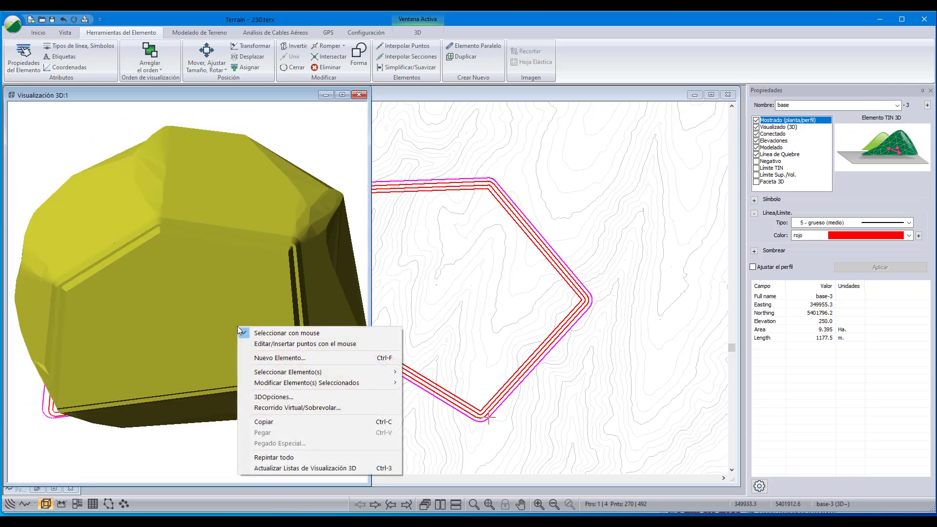
pyautogui.click(257, 467)
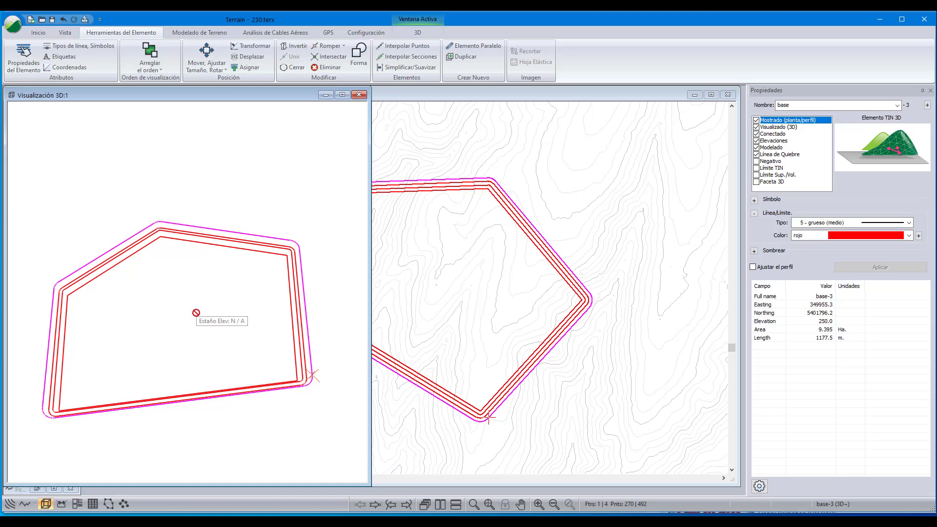
# - Examine the stepped base outlines in 3D from several angles and check the elevations along the inner lines
pyautogui.moveTo(197, 314); pyautogui.dragTo(191, 297)
pyautogui.scroll(4, 203, 276)
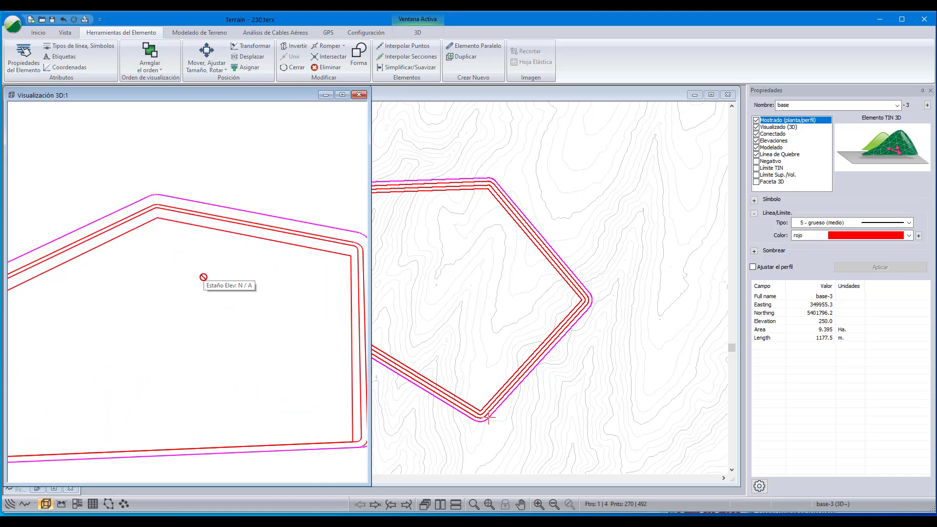
pyautogui.scroll(-1, 210, 252)
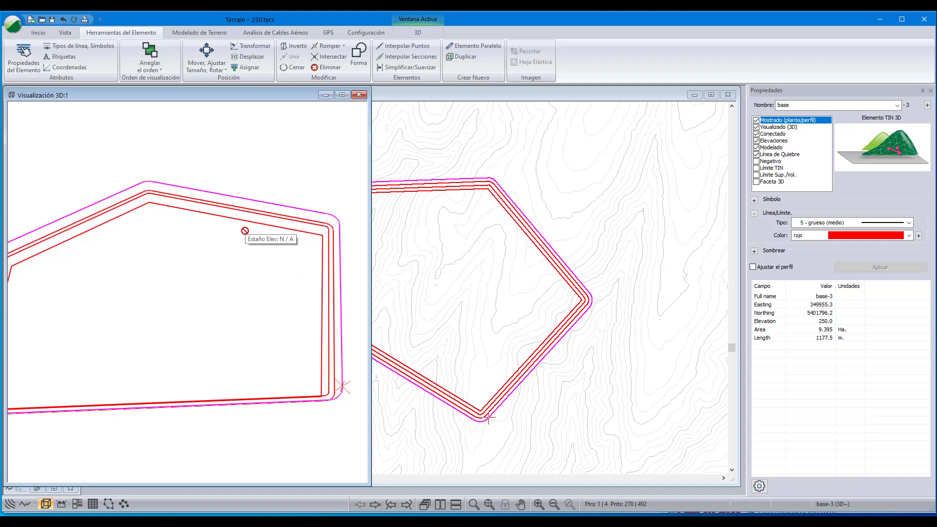
pyautogui.scroll(1, 244, 230)
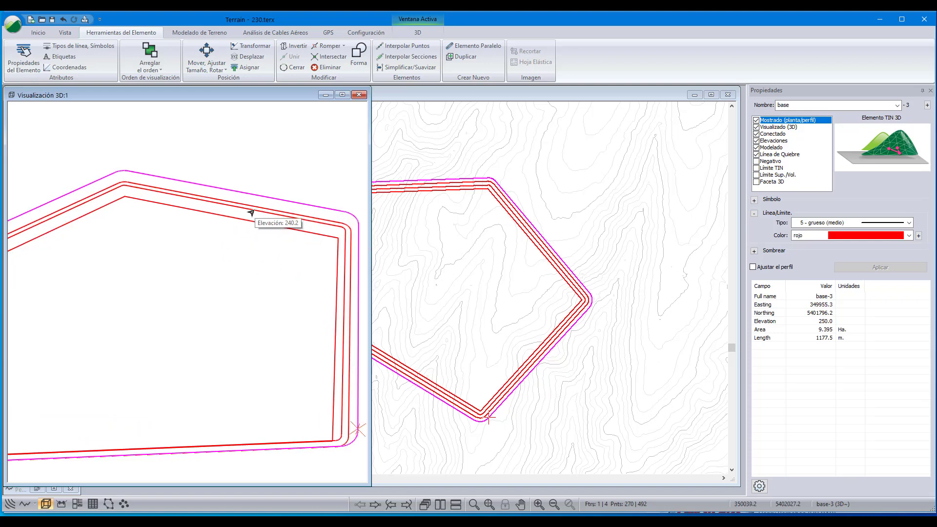
pyautogui.scroll(1, 250, 213)
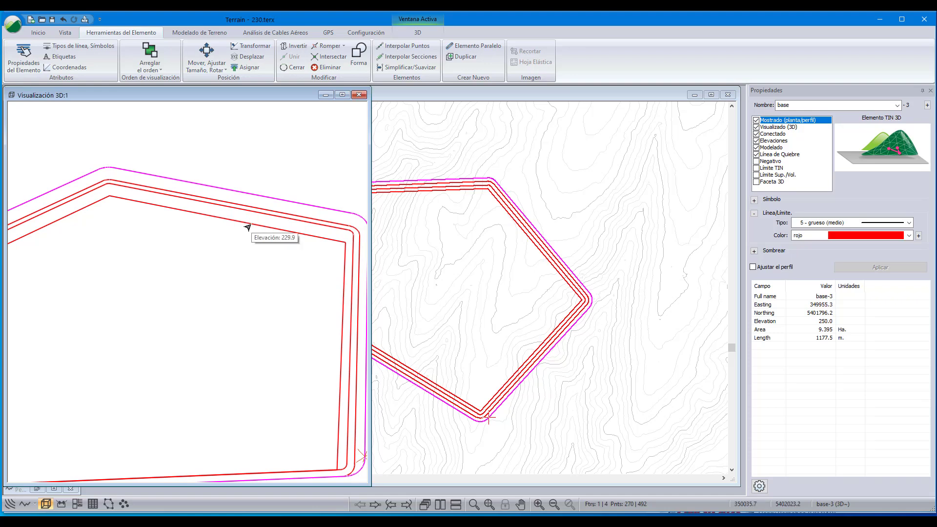
pyautogui.scroll(-8, 248, 227)
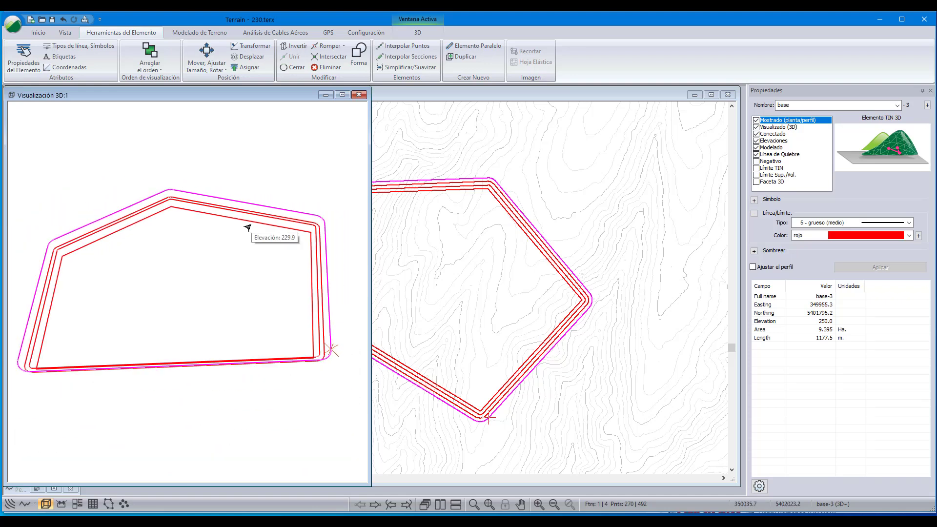
pyautogui.moveTo(249, 268); pyautogui.dragTo(227, 279)
pyautogui.scroll(2, 248, 271)
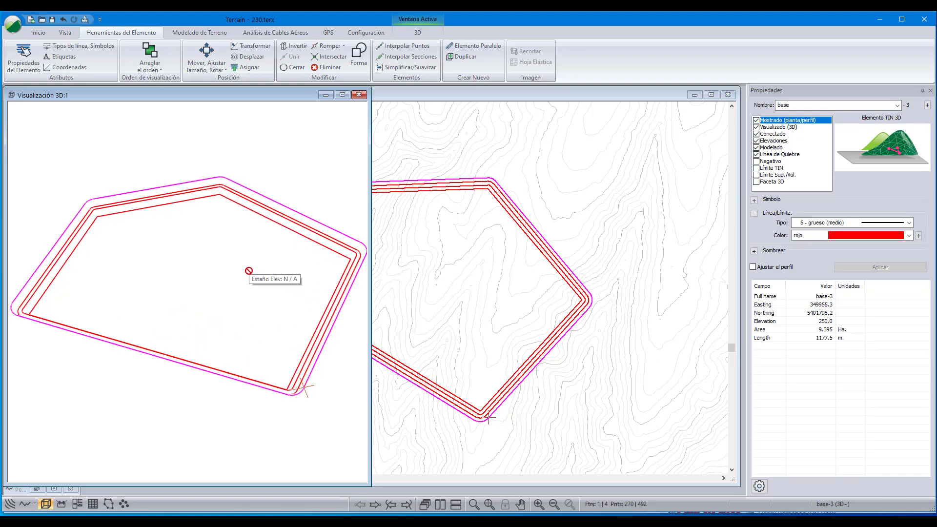
pyautogui.moveTo(248, 271); pyautogui.dragTo(241, 256, button='middle')
pyautogui.scroll(-1, 241, 254)
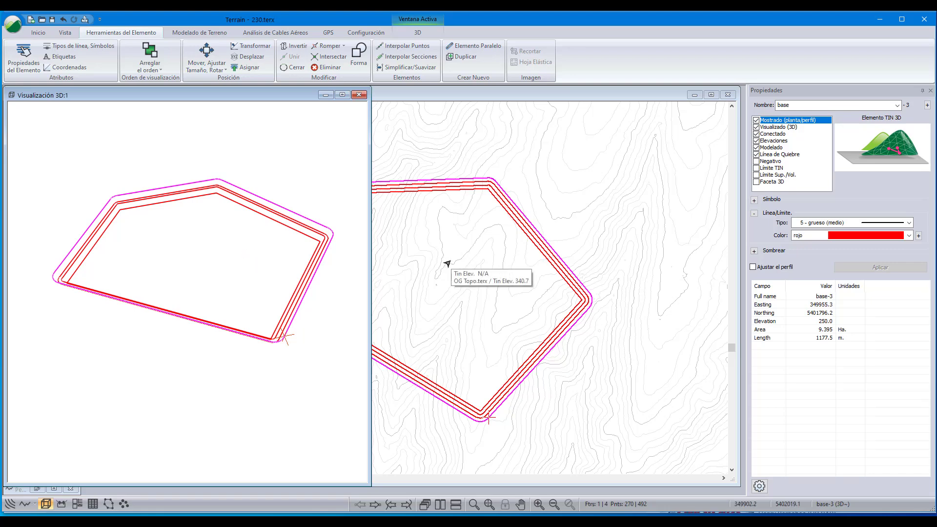
# - Grade the outermost base outline to the left up to elevation 360, with 1:1 slopes, lines interpolated every 2.000 and TIN calculation
pyautogui.scroll(-1, 256, 265)
pyautogui.moveTo(433, 274); pyautogui.dragTo(499, 276, button='middle')
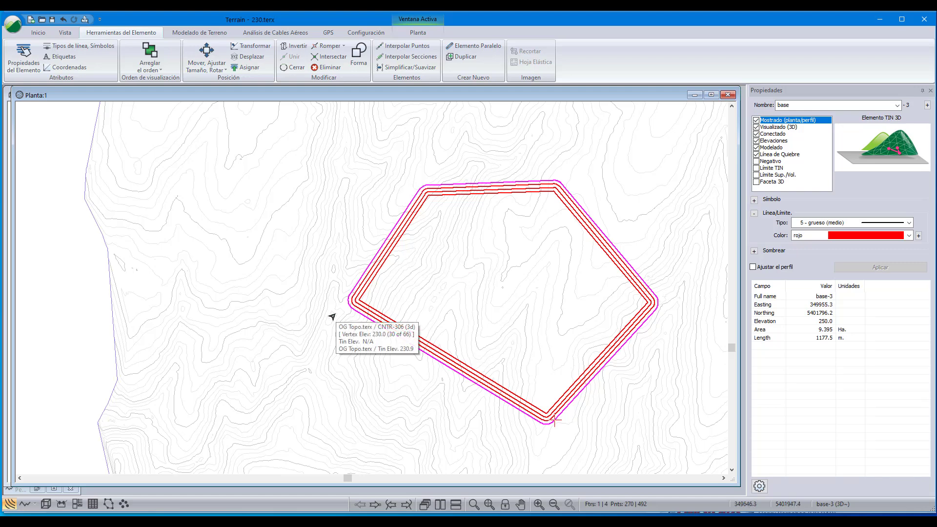
pyautogui.moveTo(452, 224); pyautogui.dragTo(430, 224, button='middle')
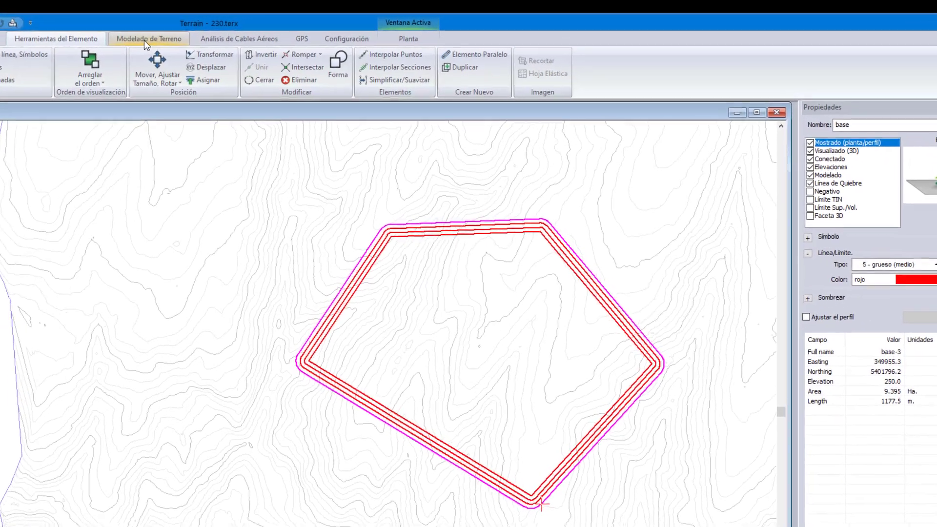
pyautogui.click(199, 33)
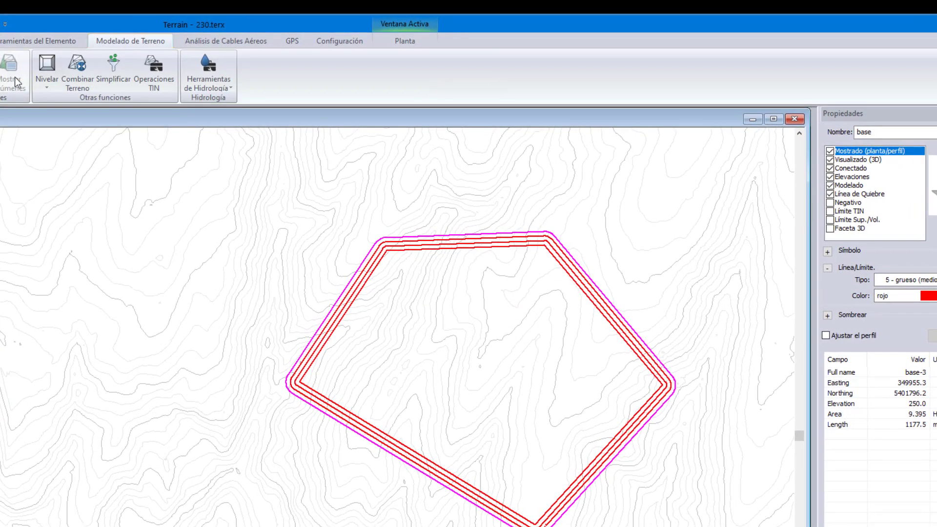
pyautogui.click(47, 73)
pyautogui.click(62, 101)
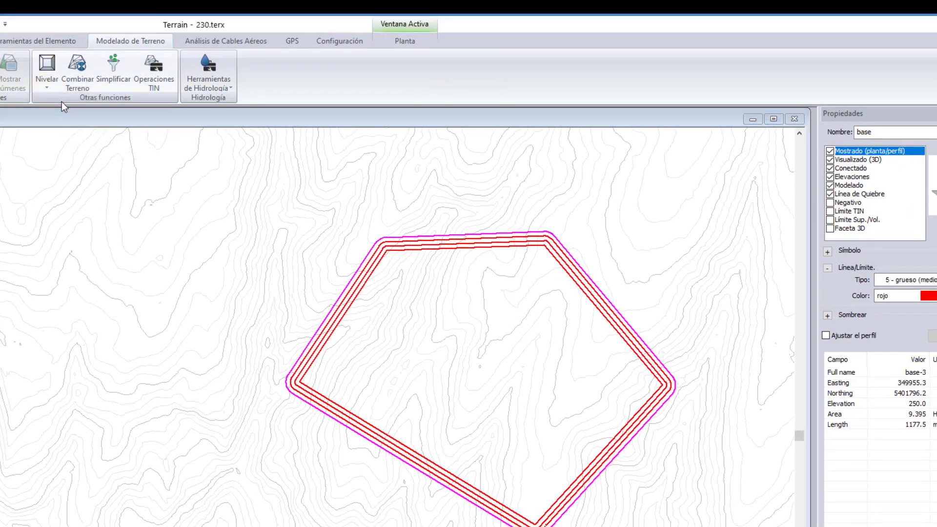
pyautogui.moveTo(373, 211); pyautogui.dragTo(319, 197)
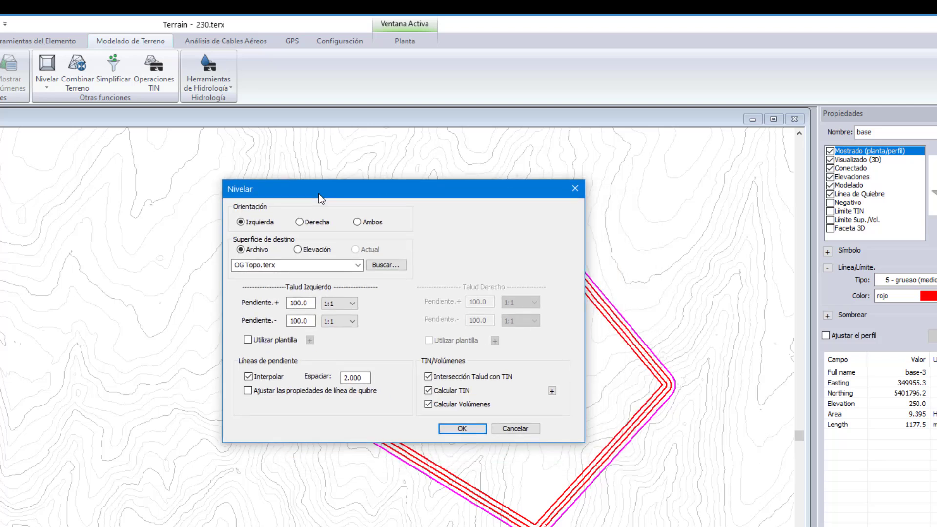
pyautogui.click(298, 250)
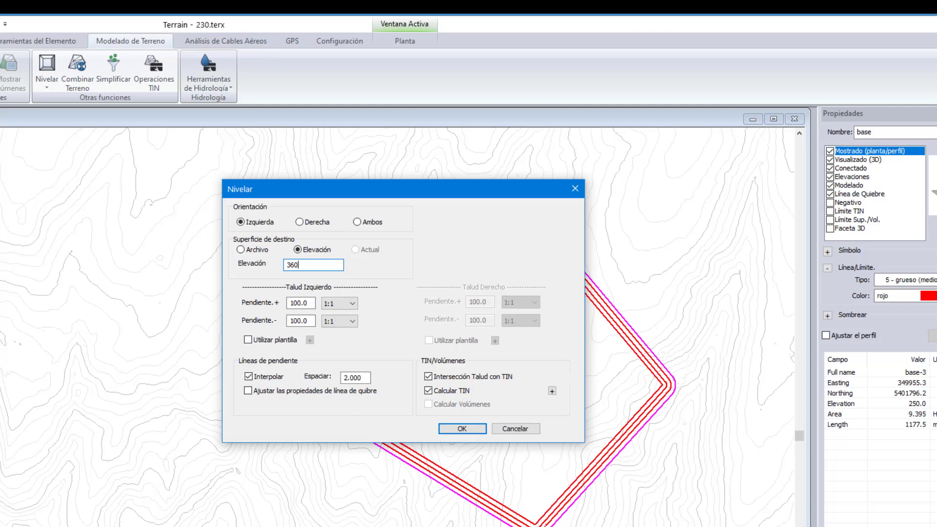
pyautogui.click(461, 429)
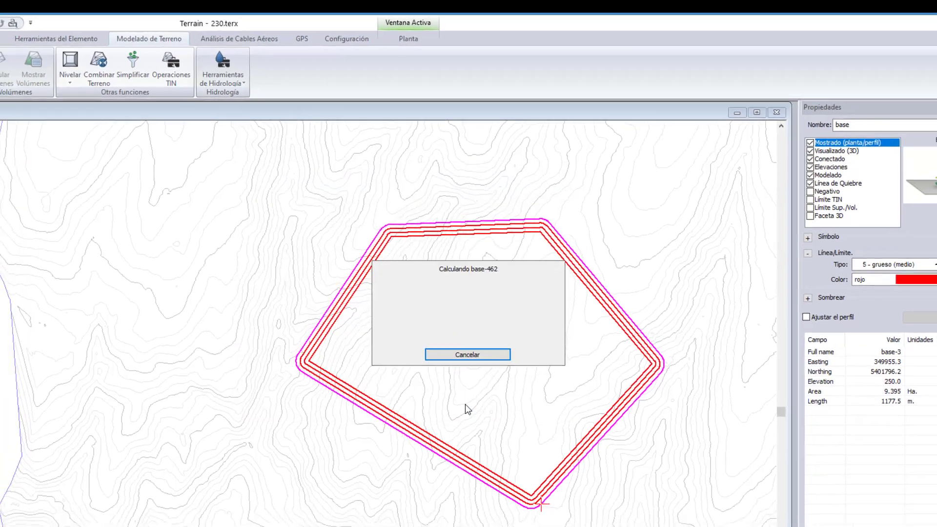
# - Inspect the graded slopes, bench and pad floor in the 3D view and check the full grading extent in plan
pyautogui.scroll(-2, 483, 282)
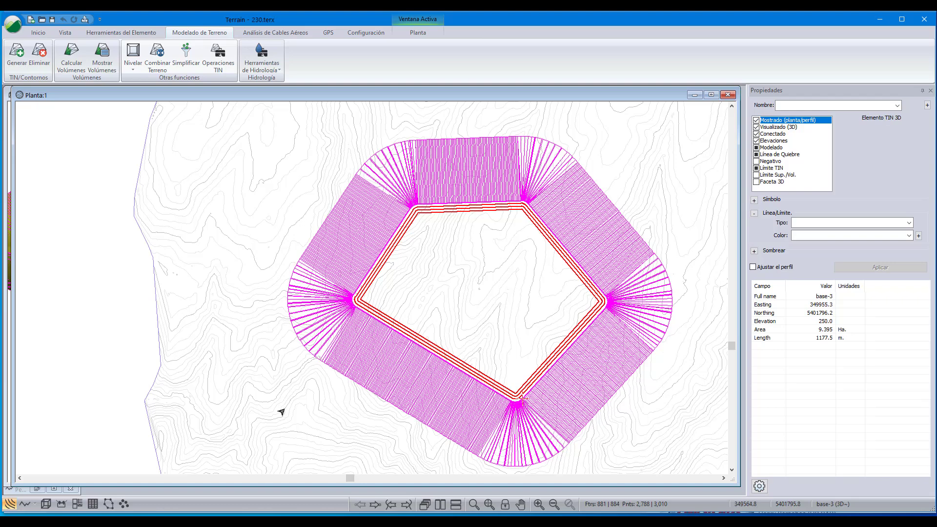
pyautogui.click(45, 505)
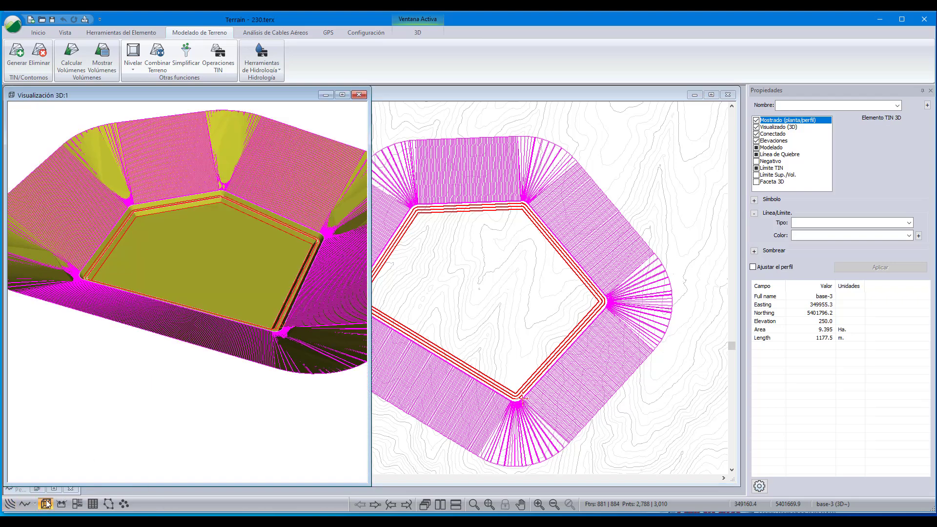
pyautogui.scroll(6, 221, 275)
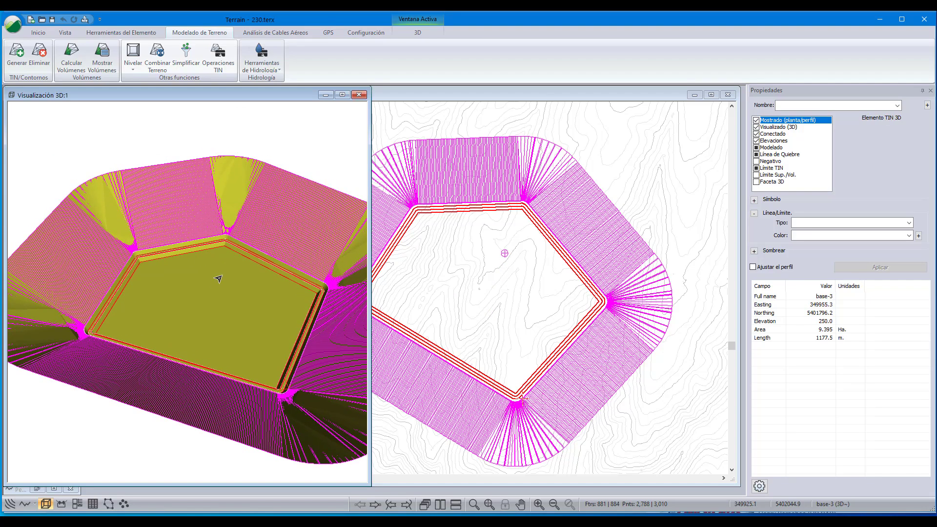
pyautogui.scroll(4, 253, 259)
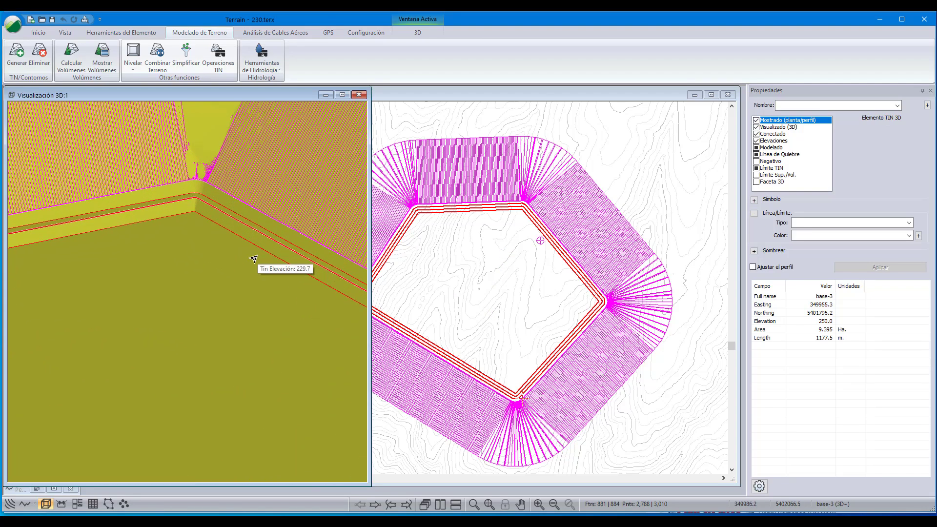
pyautogui.scroll(2, 211, 292)
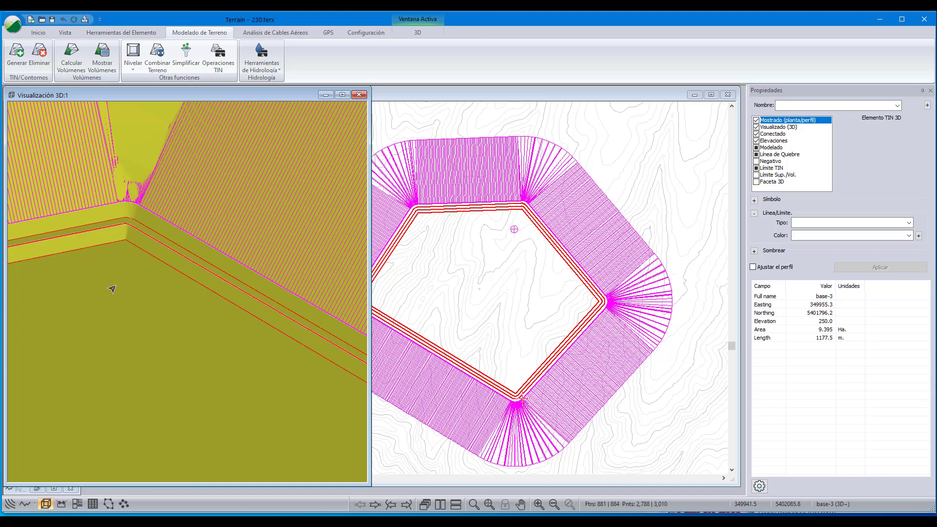
pyautogui.moveTo(113, 288); pyautogui.dragTo(137, 282)
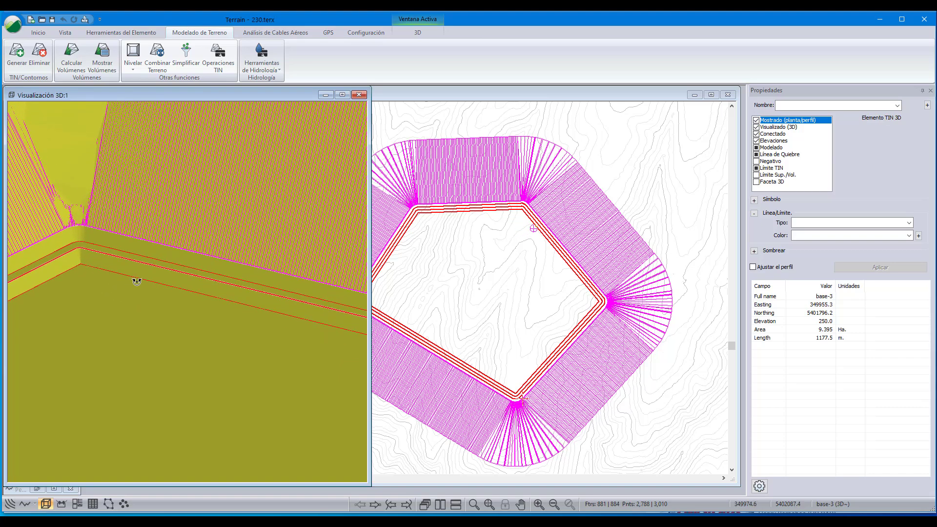
pyautogui.moveTo(133, 282); pyautogui.dragTo(187, 233)
pyautogui.scroll(-5, 187, 233)
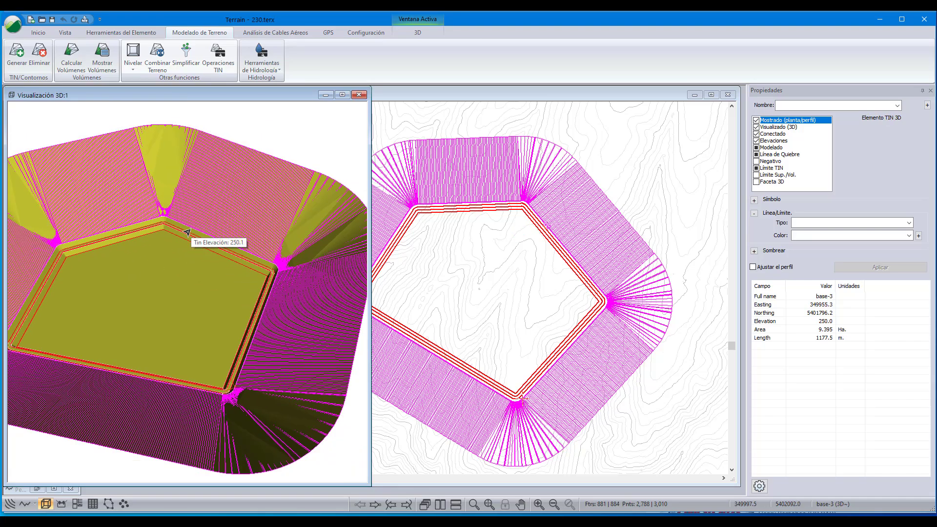
pyautogui.moveTo(166, 328)
pyautogui.mouseDown()
pyautogui.moveTo(175, 240)
pyautogui.moveTo(157, 324)
pyautogui.mouseUp()
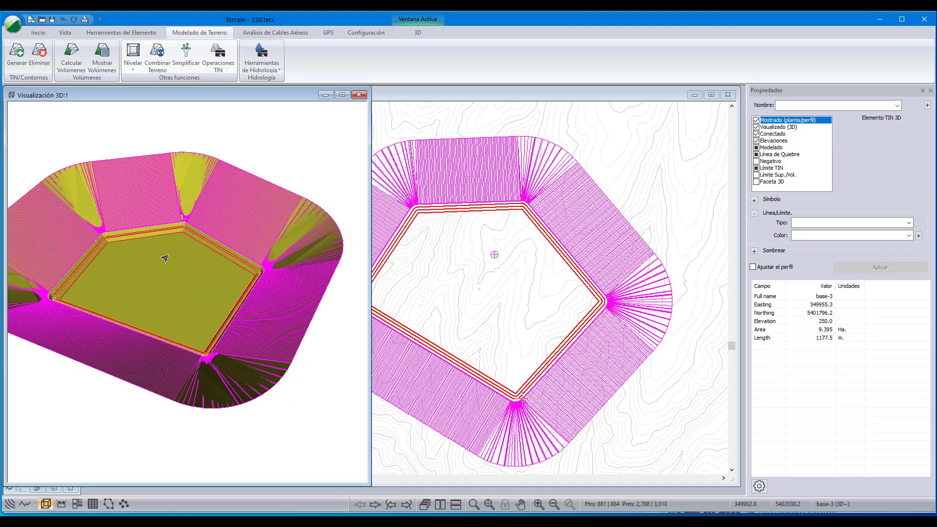
pyautogui.moveTo(198, 265); pyautogui.dragTo(202, 266)
pyautogui.scroll(-1, 487, 259)
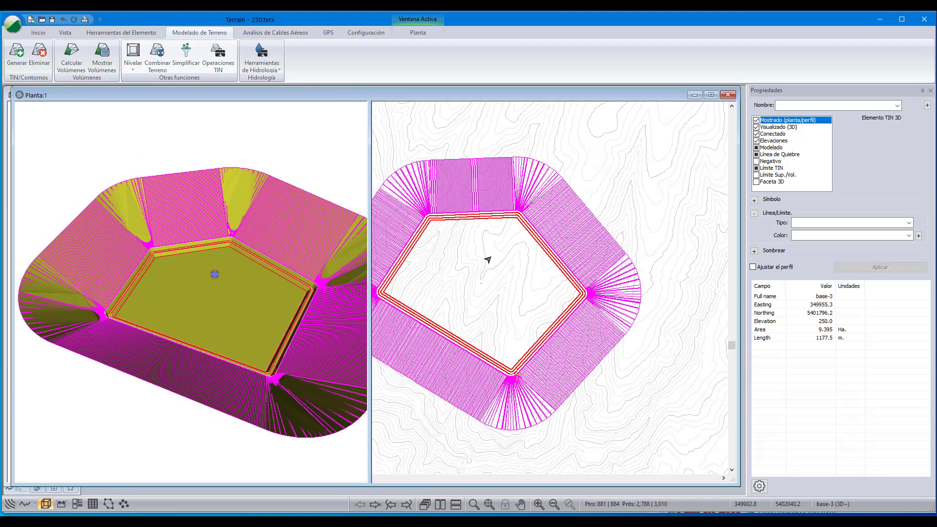
pyautogui.moveTo(487, 259); pyautogui.dragTo(537, 230)
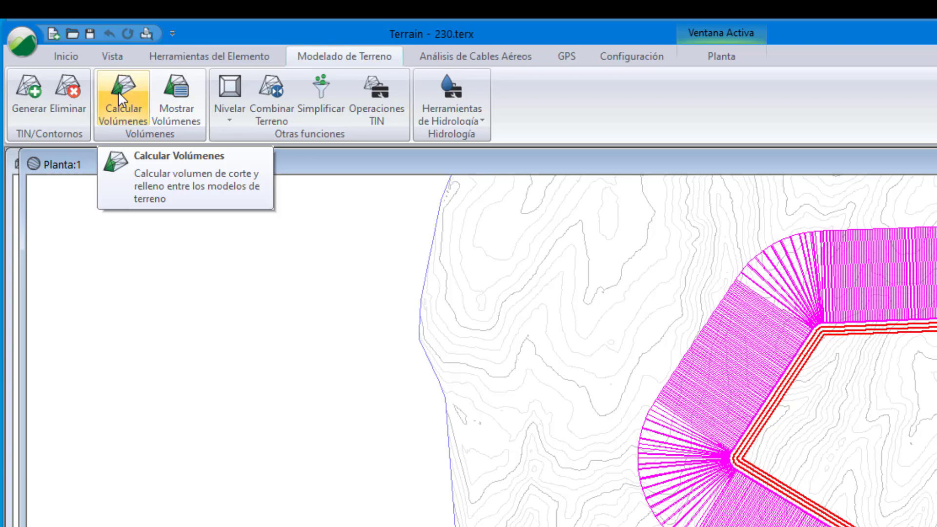
# - Calculate the volumes between 230.terx and OG Topo.terx, generating the surface intersection elements and removing existing ones
pyautogui.click(71, 56)
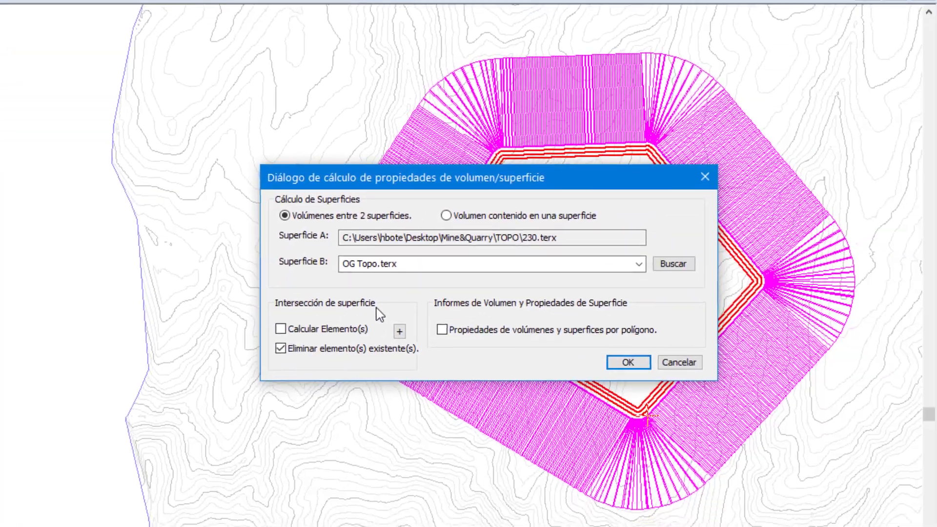
pyautogui.click(281, 329)
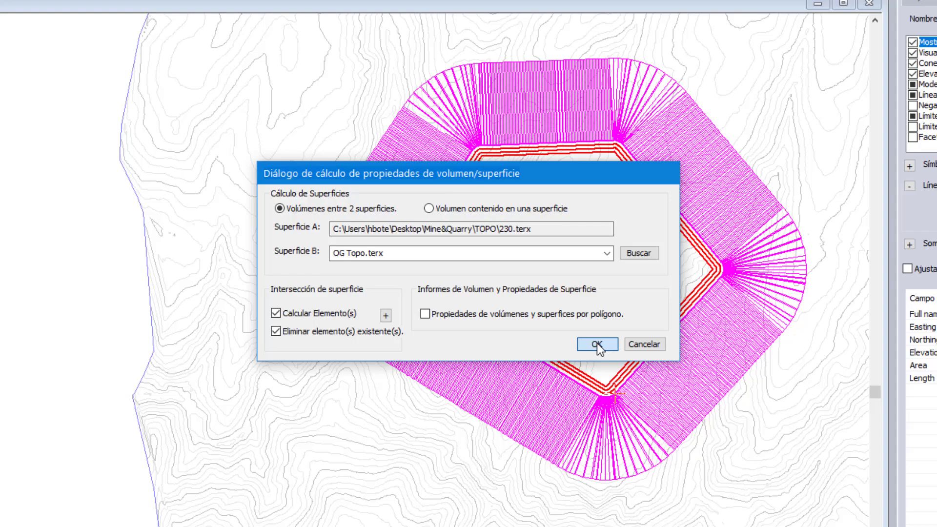
pyautogui.click(606, 352)
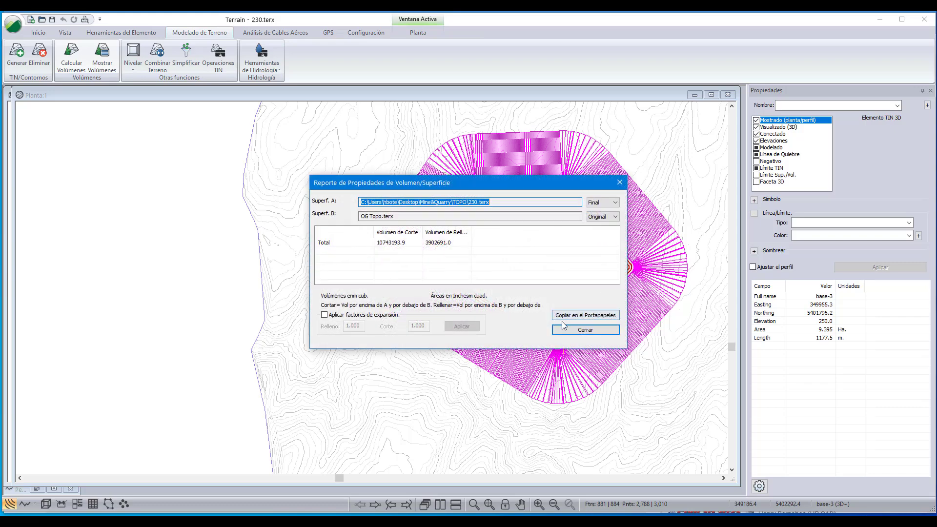
pyautogui.click(565, 329)
# - Give the SSCT surface intersection line the line type 34 - Dash (.9 mm)
pyautogui.moveTo(485, 295); pyautogui.dragTo(388, 331, button='middle')
pyautogui.scroll(3, 472, 183)
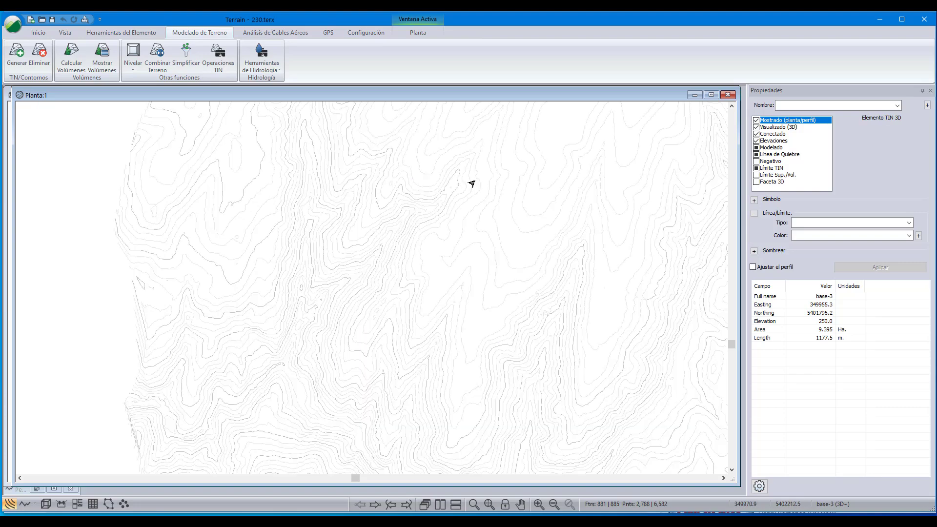
pyautogui.click(475, 178)
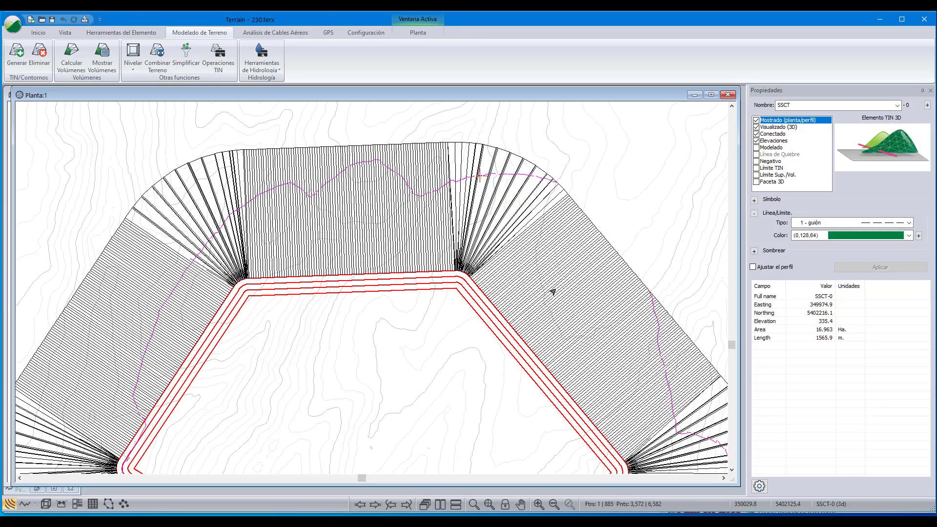
pyautogui.click(909, 224)
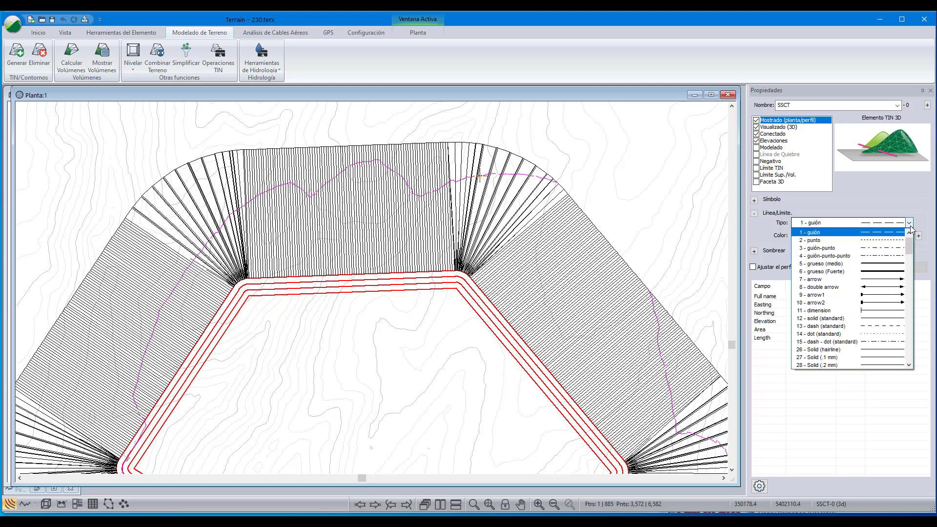
pyautogui.moveTo(906, 249); pyautogui.dragTo(909, 267)
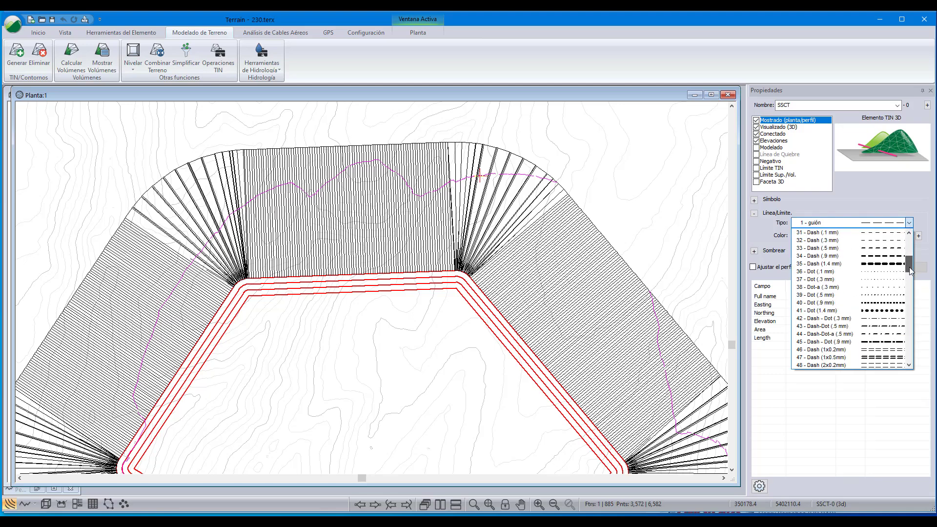
pyautogui.click(889, 257)
pyautogui.click(888, 268)
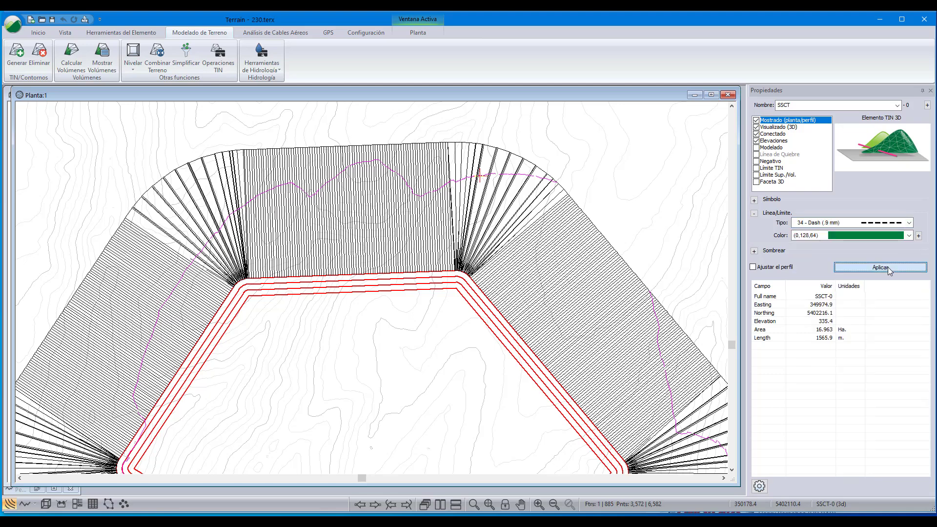
pyautogui.click(585, 189)
# - Break the grading lines where they cross the SSCT intersection line, accepting deletion of the existing terrain triangles
pyautogui.scroll(-3, 590, 192)
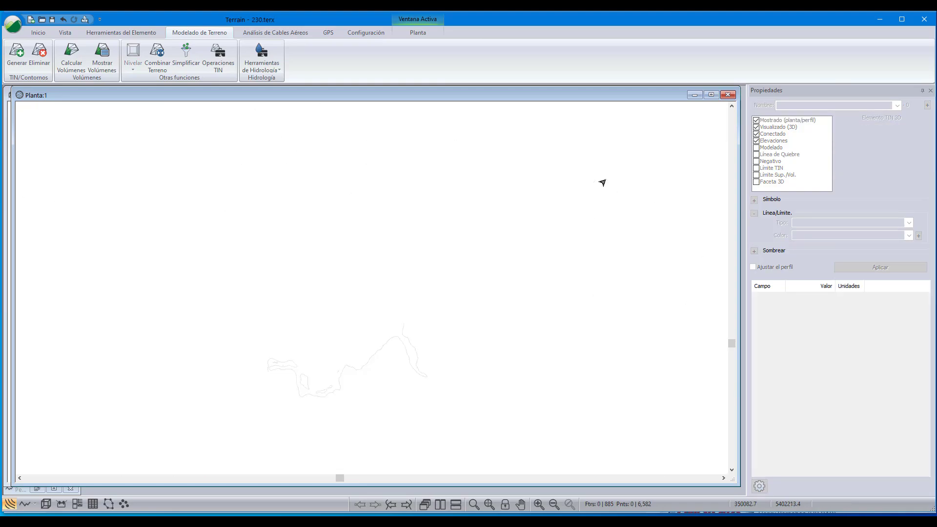
pyautogui.scroll(5, 600, 201)
pyautogui.scroll(-5, 600, 201)
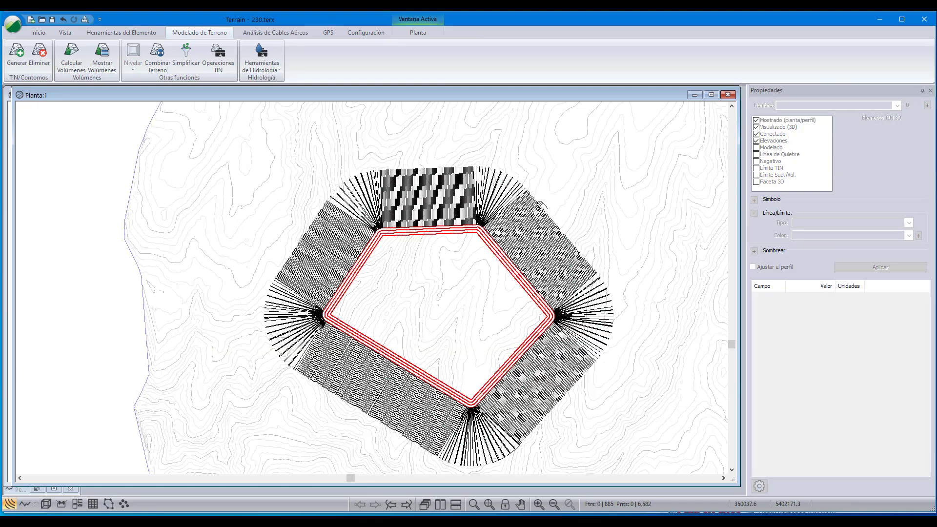
pyautogui.scroll(1, 498, 292)
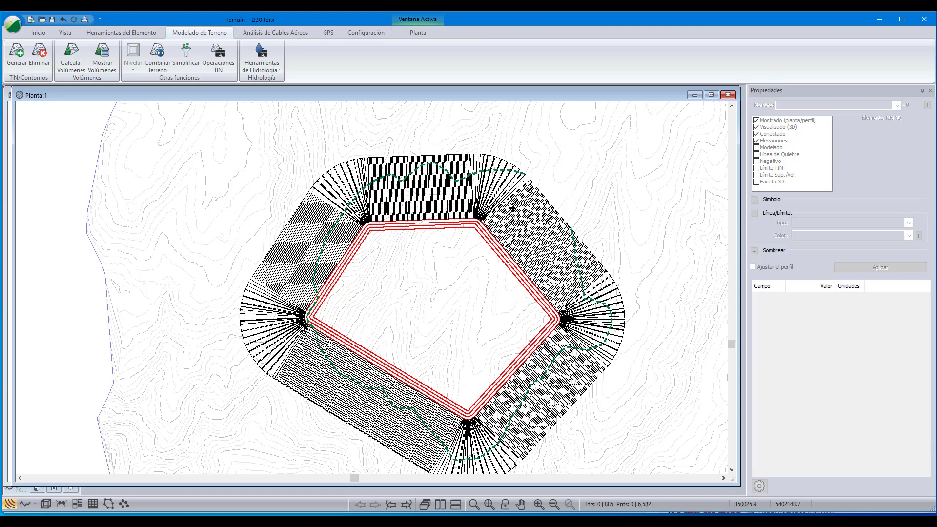
pyautogui.moveTo(430, 284)
pyautogui.mouseDown(button='middle')
pyautogui.moveTo(389, 278)
pyautogui.moveTo(389, 267)
pyautogui.mouseUp(button='middle')
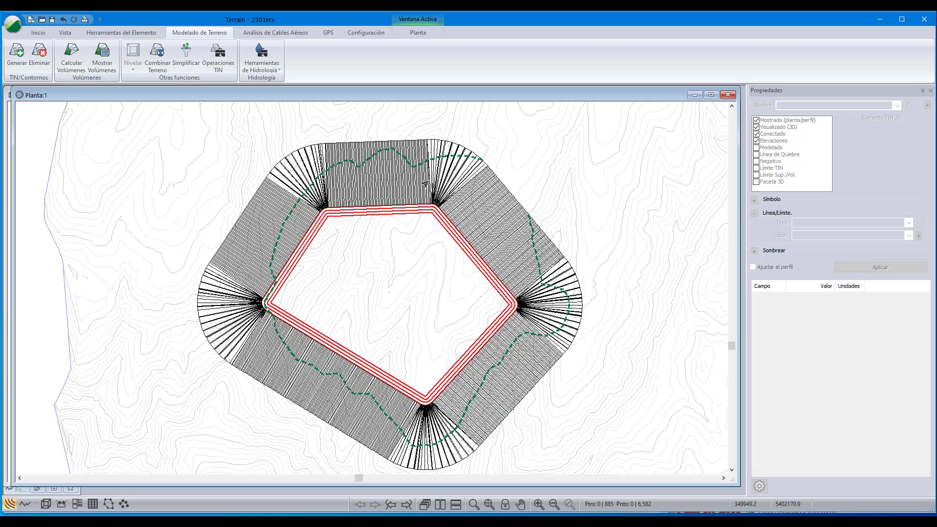
pyautogui.scroll(1, 427, 174)
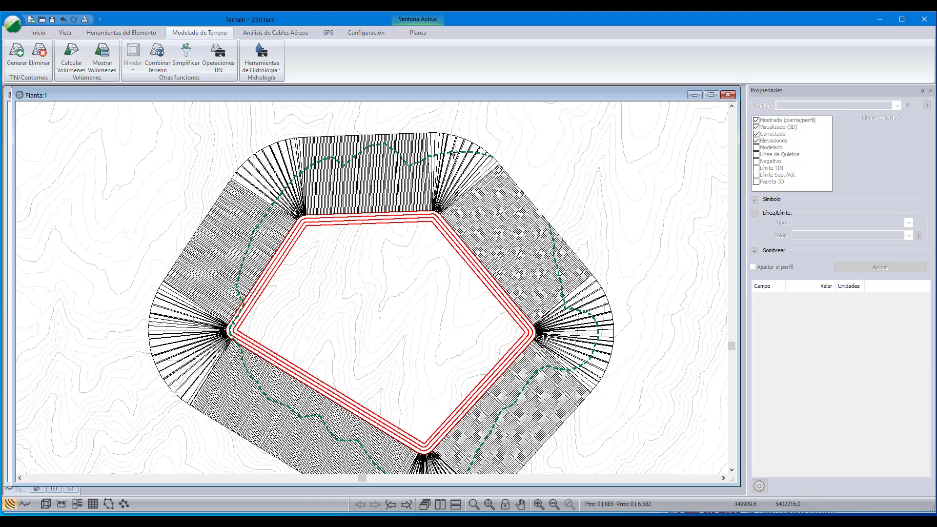
pyautogui.click(452, 154)
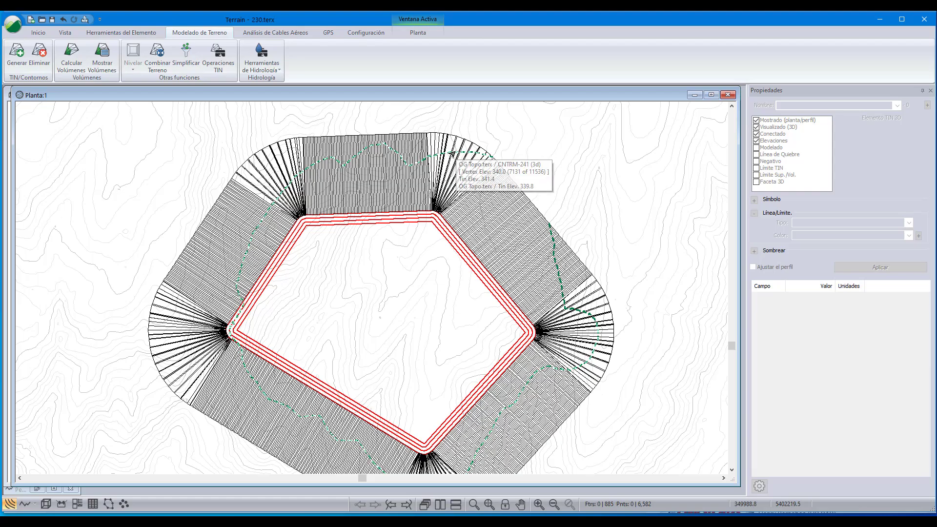
pyautogui.rightClick(455, 154)
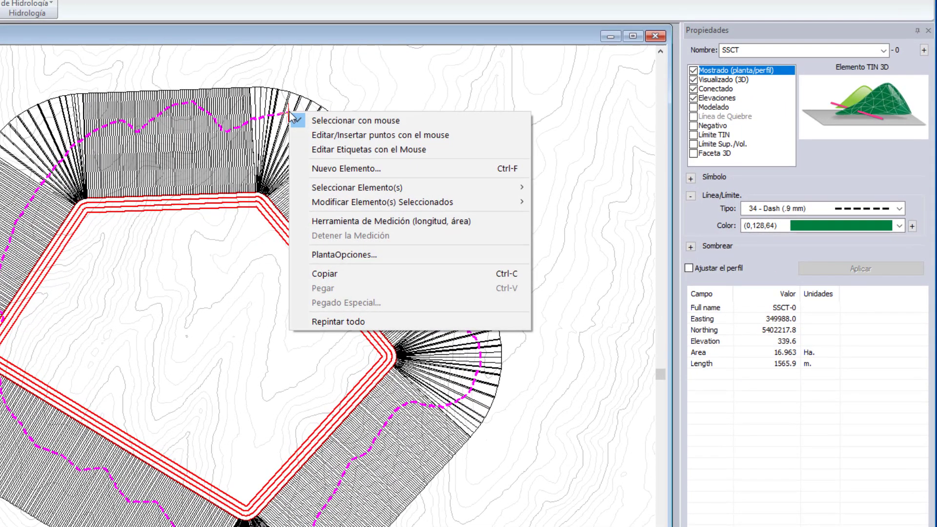
pyautogui.moveTo(338, 201)
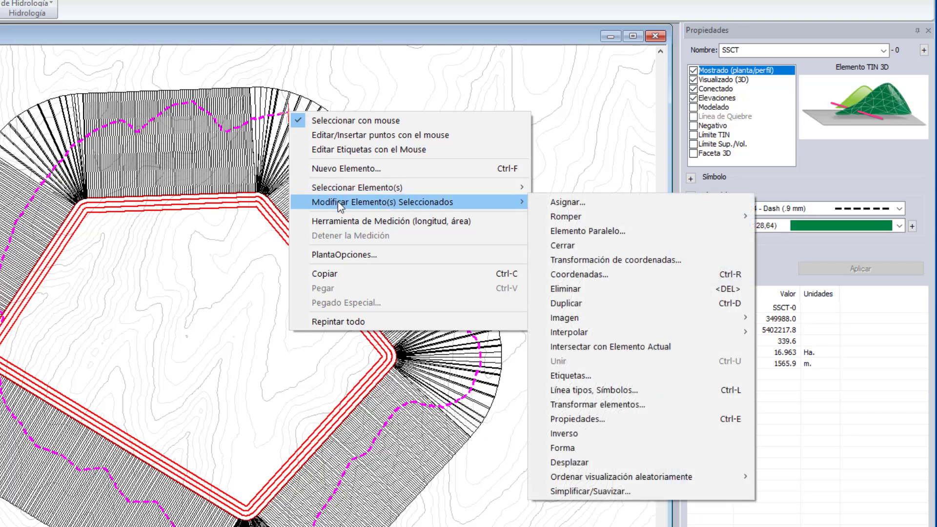
pyautogui.moveTo(556, 218)
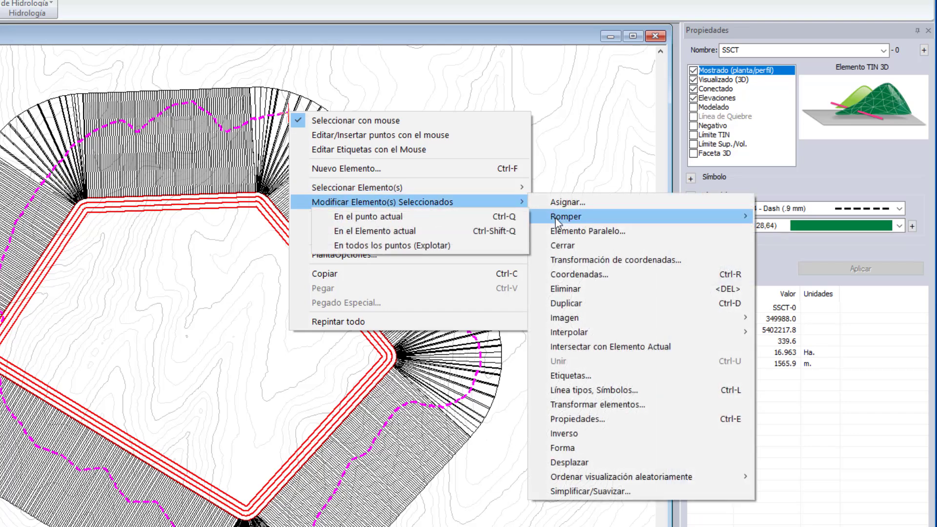
pyautogui.click(382, 232)
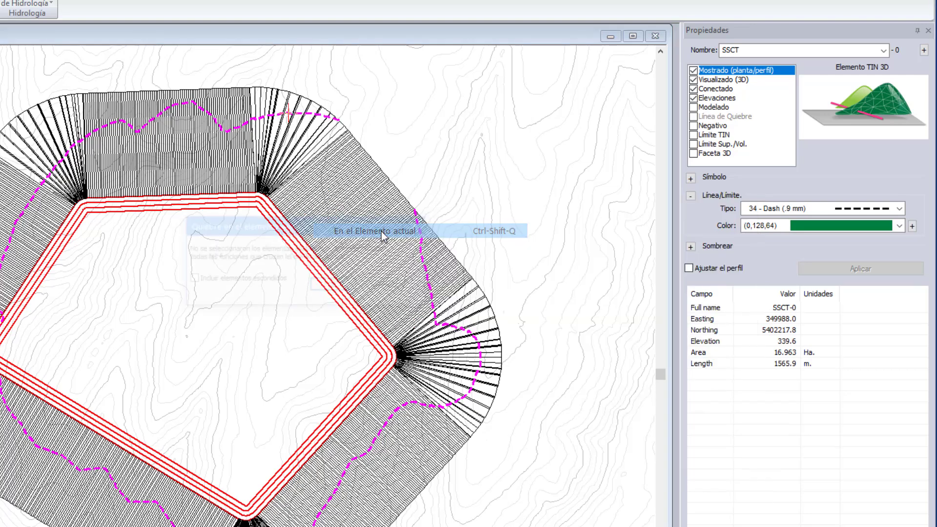
pyautogui.click(332, 287)
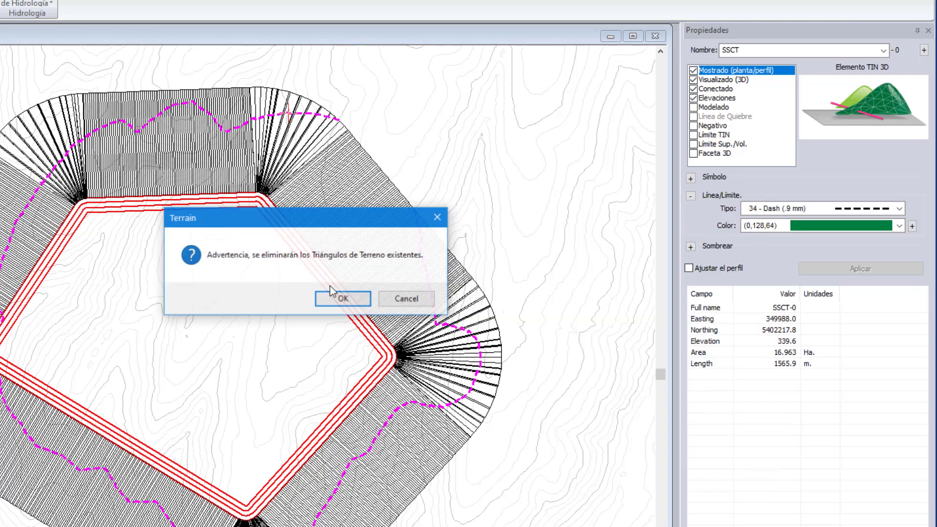
pyautogui.click(335, 296)
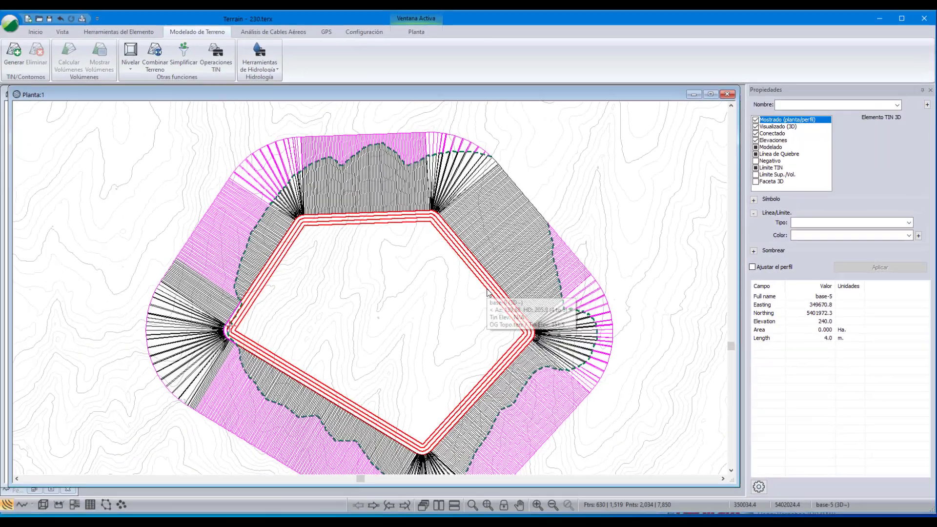
# - Make the SSCT intersection line a TIN boundary (Límite TIN)
pyautogui.scroll(1, 485, 163)
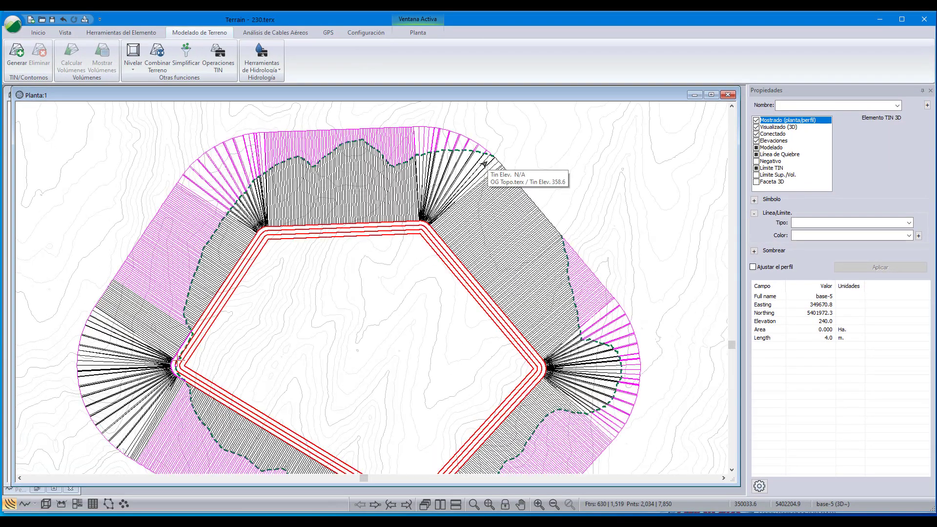
pyautogui.click(445, 155)
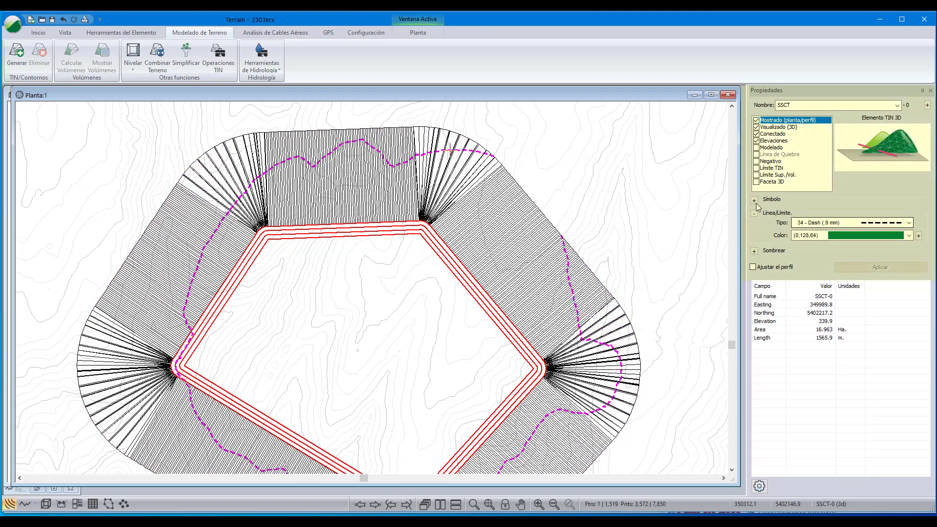
pyautogui.click(756, 169)
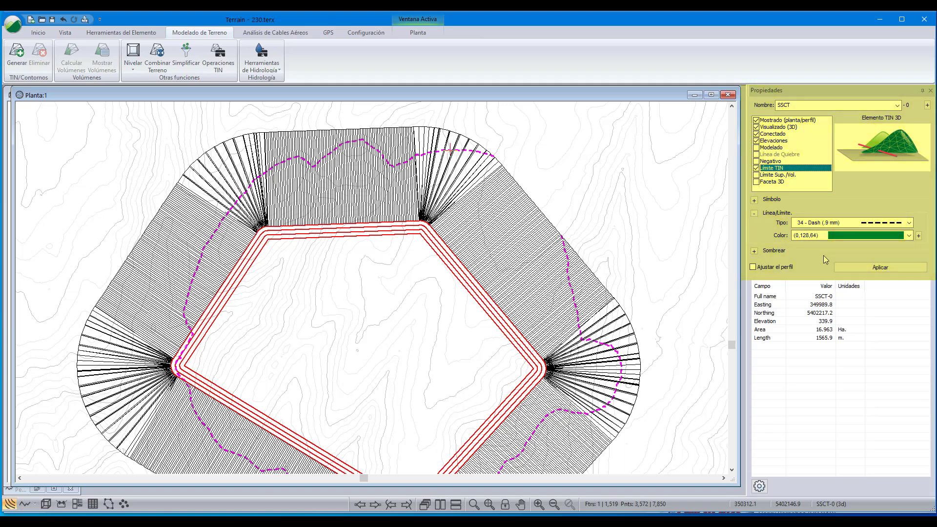
pyautogui.click(850, 267)
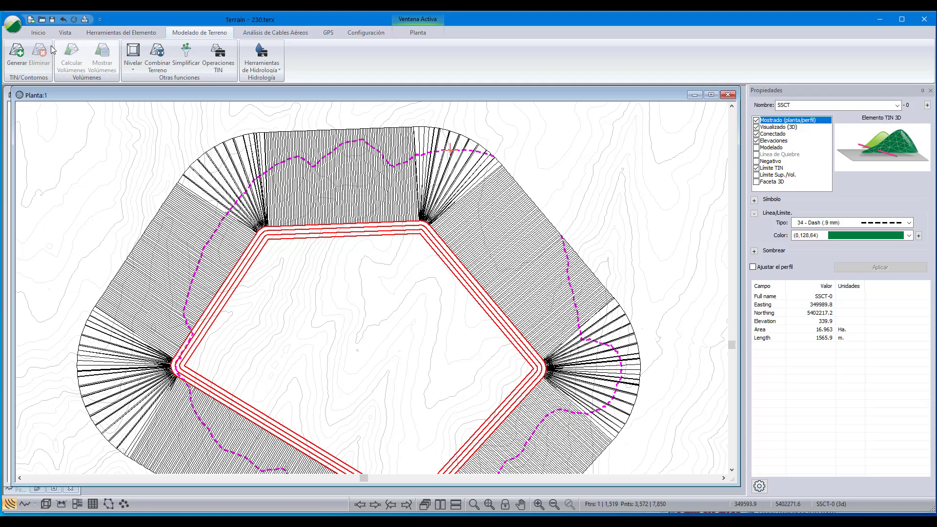
# - Select the elements outside the SSCT-0 boundary, leaving out partially contained and hidden ones, and delete the selection
pyautogui.click(40, 32)
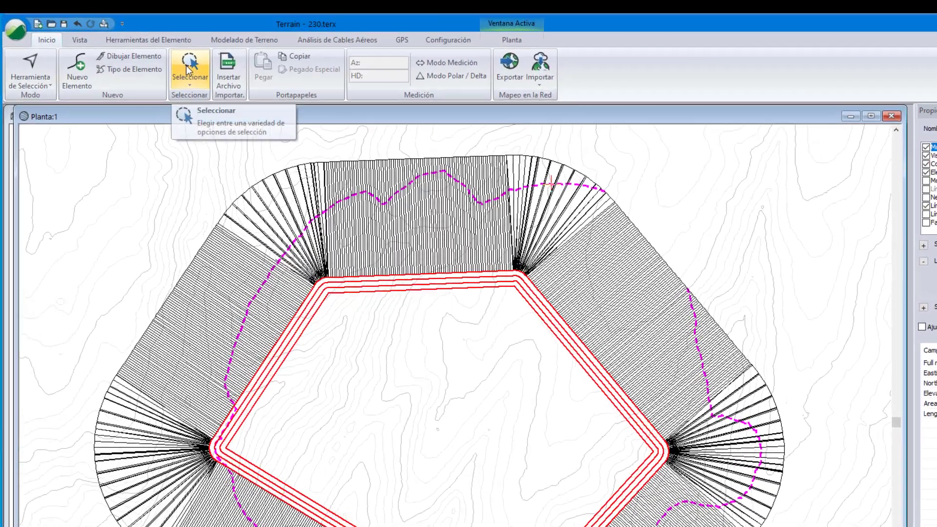
pyautogui.click(147, 56)
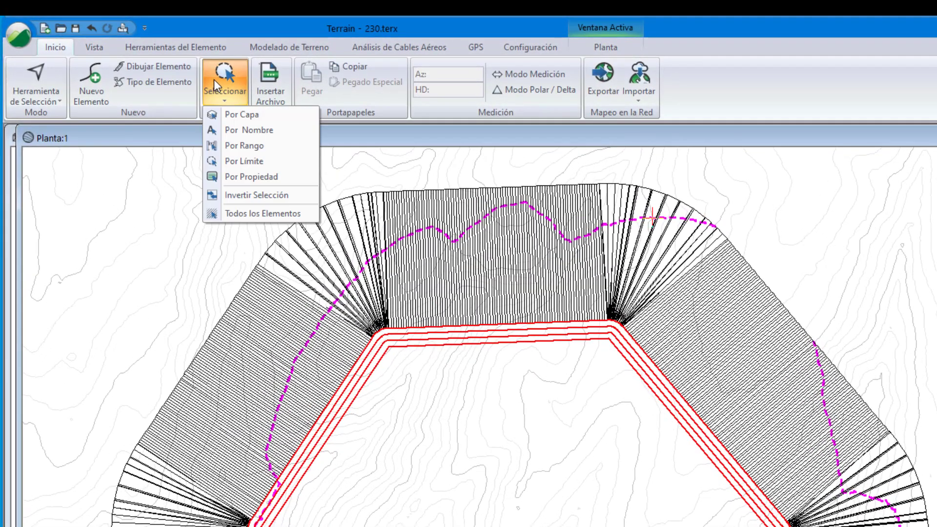
pyautogui.click(248, 165)
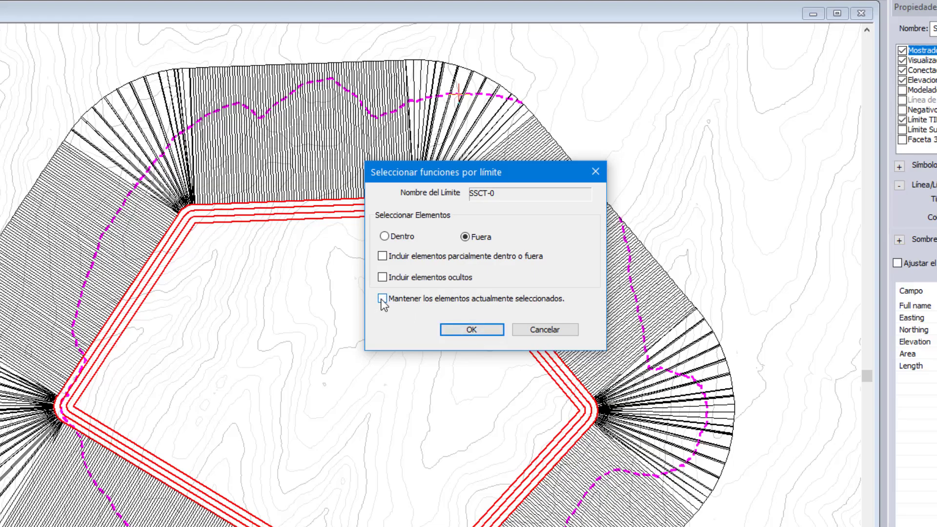
pyautogui.click(453, 329)
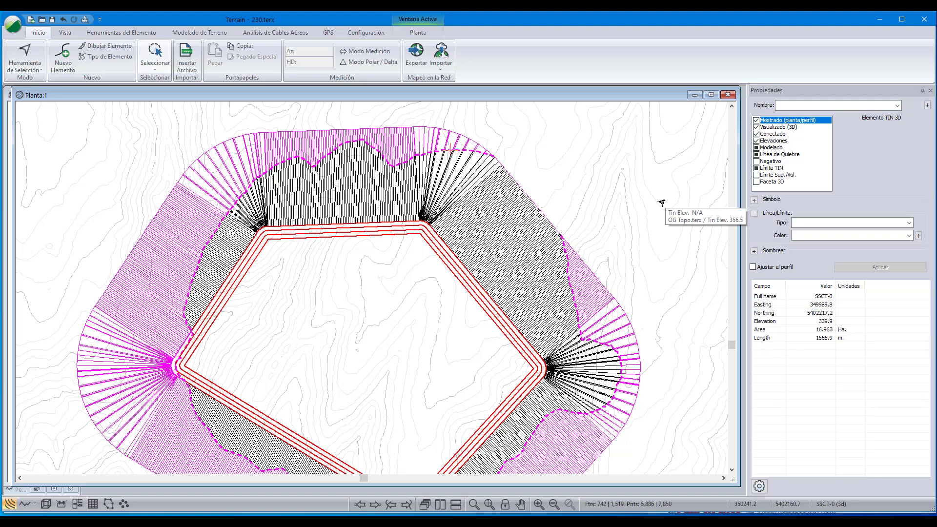
pyautogui.press('Delete')
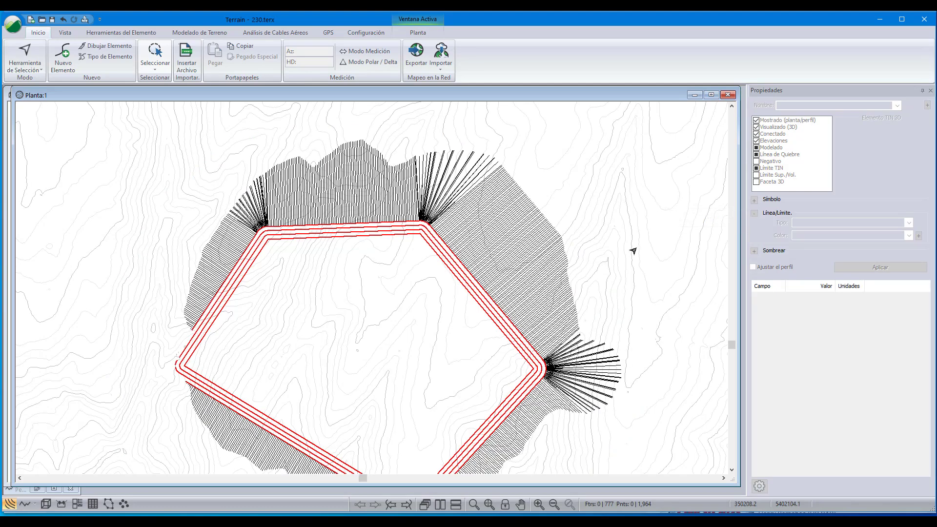
# - Inspect the trimmed grading lines in plan and in the 3D view
pyautogui.scroll(-1, 636, 248)
pyautogui.moveTo(636, 248); pyautogui.dragTo(642, 221, button='middle')
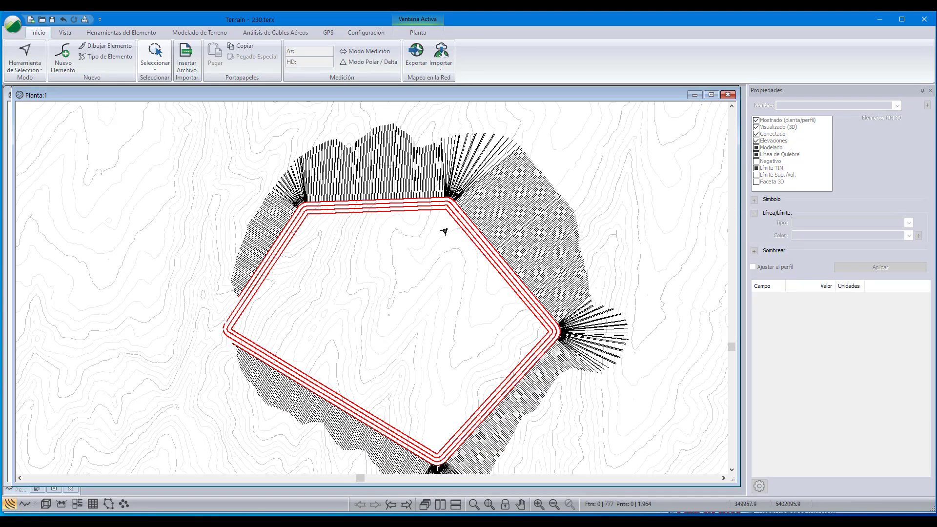
pyautogui.scroll(1, 444, 231)
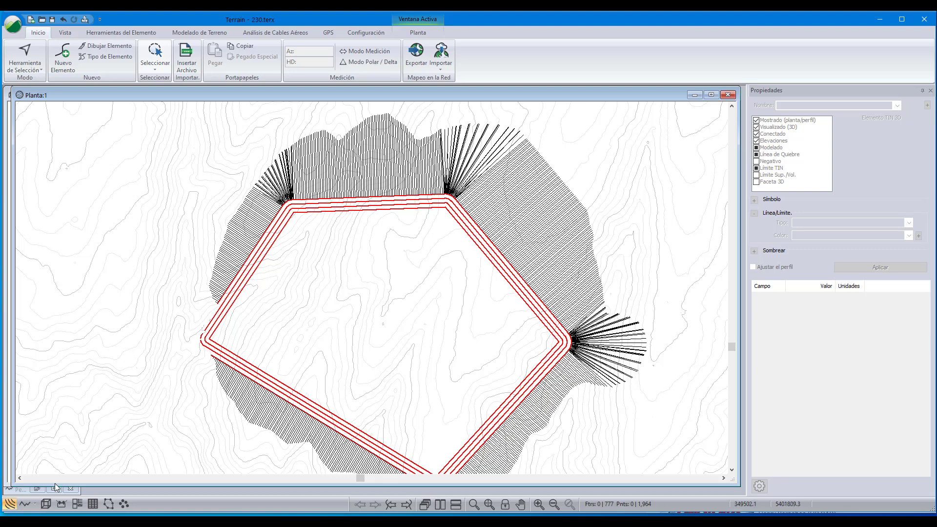
pyautogui.click(46, 503)
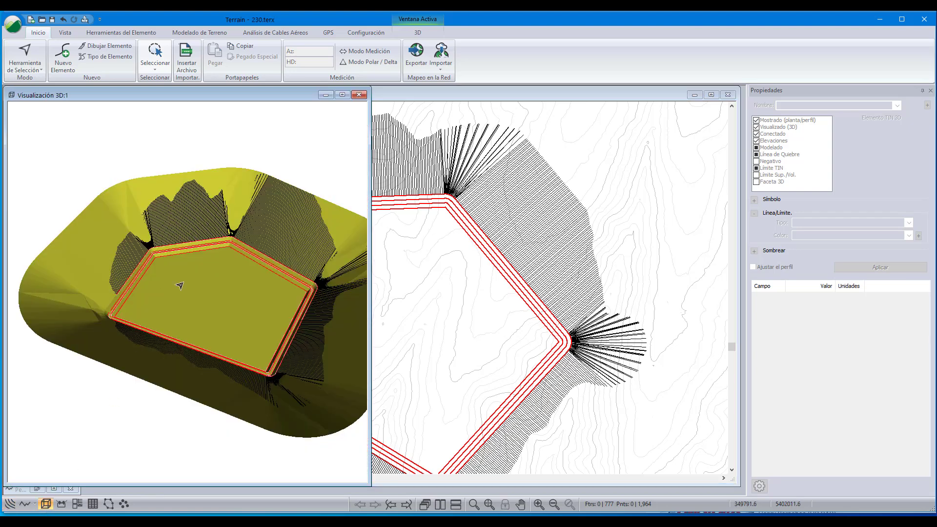
pyautogui.scroll(1, 196, 284)
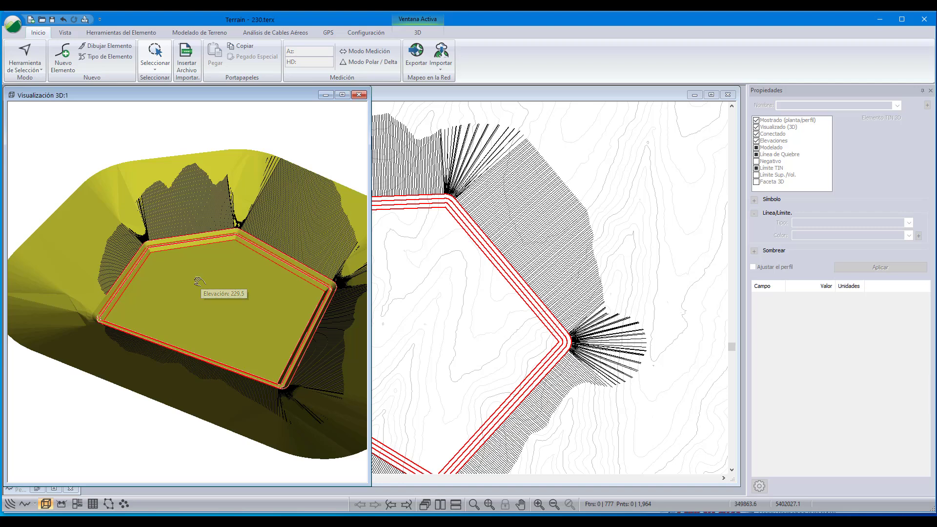
pyautogui.moveTo(197, 283); pyautogui.dragTo(181, 295, button='middle')
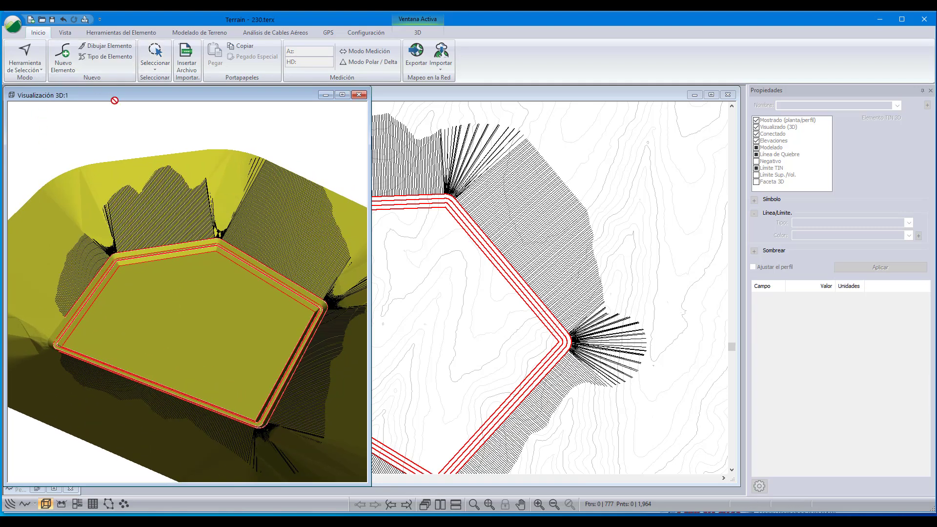
# - Regenerate the terrain TIN for the trimmed pad, deleting all existing contours and generating no major or minor contours
pyautogui.click(184, 33)
pyautogui.click(17, 54)
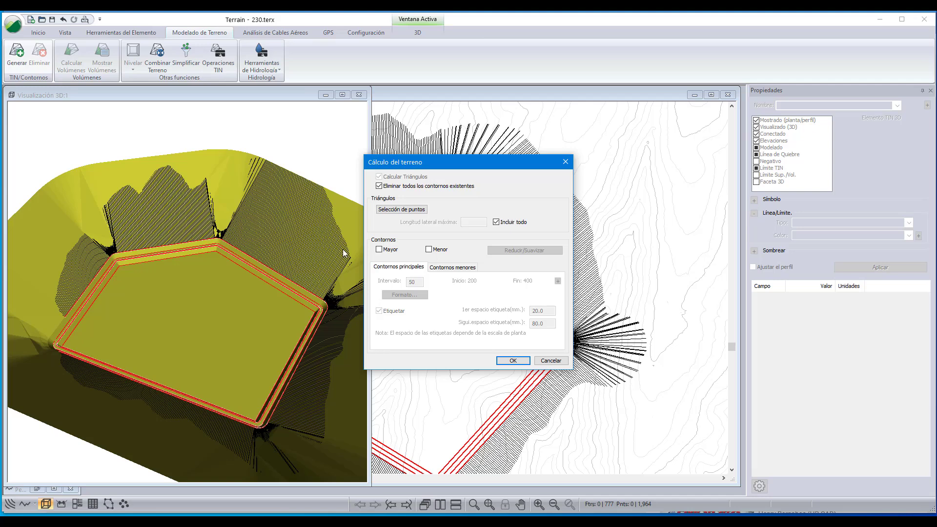
pyautogui.click(512, 360)
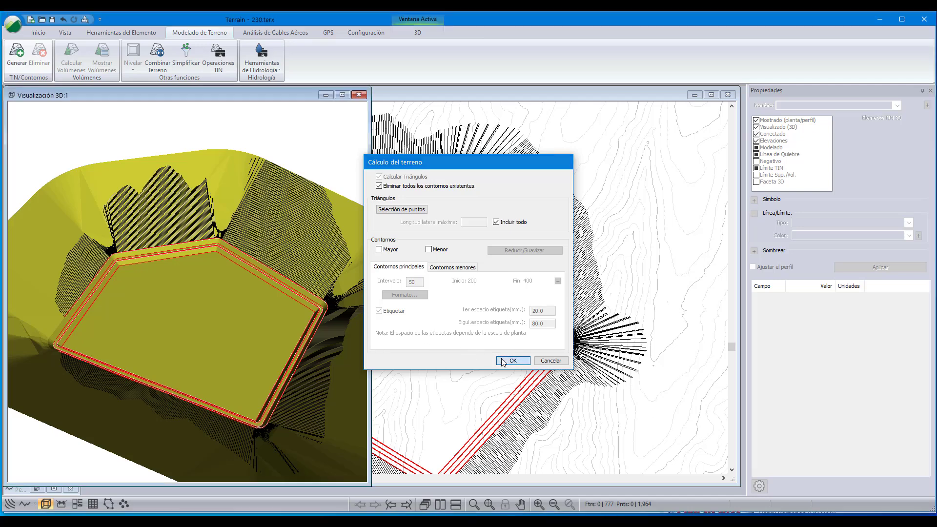
# - Examine the regenerated pad surface and its trimmed slopes from several angles in 3D and in plan
pyautogui.moveTo(278, 326); pyautogui.dragTo(268, 268, button='middle')
pyautogui.moveTo(228, 306); pyautogui.dragTo(234, 292)
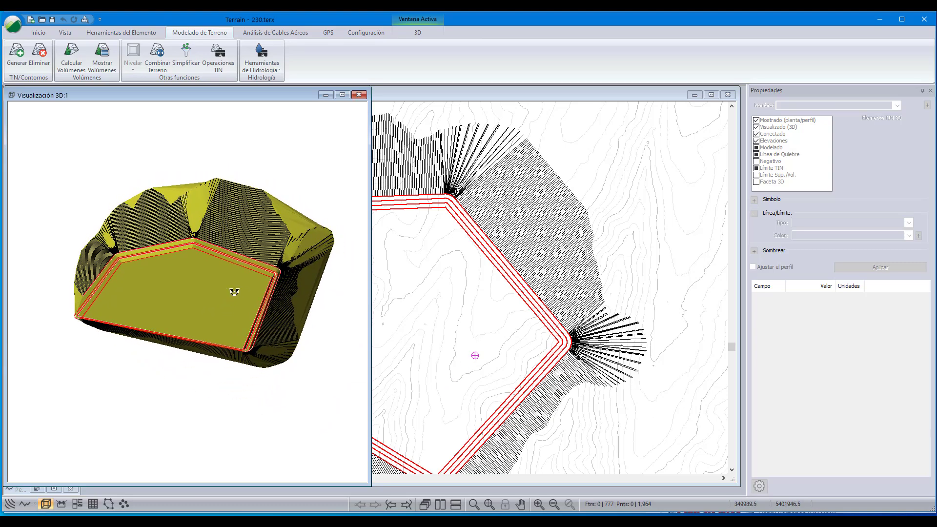
pyautogui.scroll(4, 230, 295)
pyautogui.scroll(-2, 252, 291)
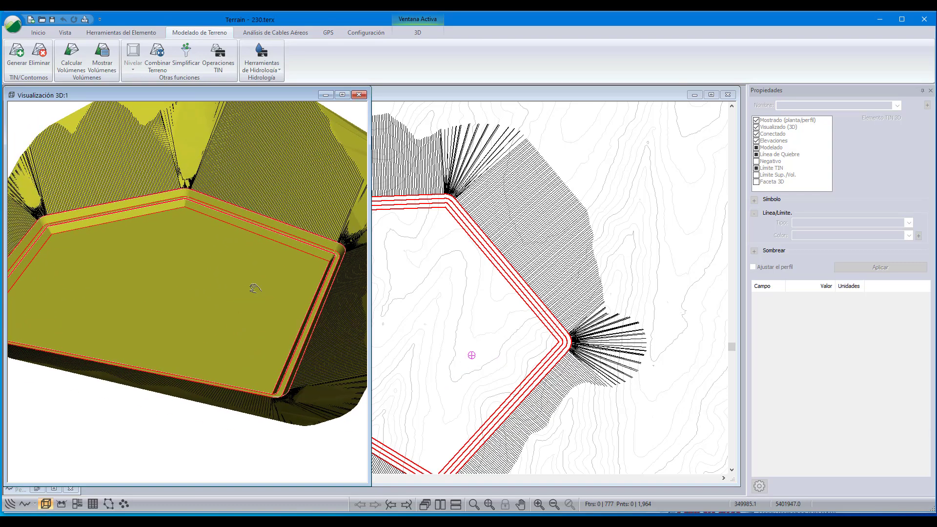
pyautogui.moveTo(215, 278); pyautogui.dragTo(232, 277, button='middle')
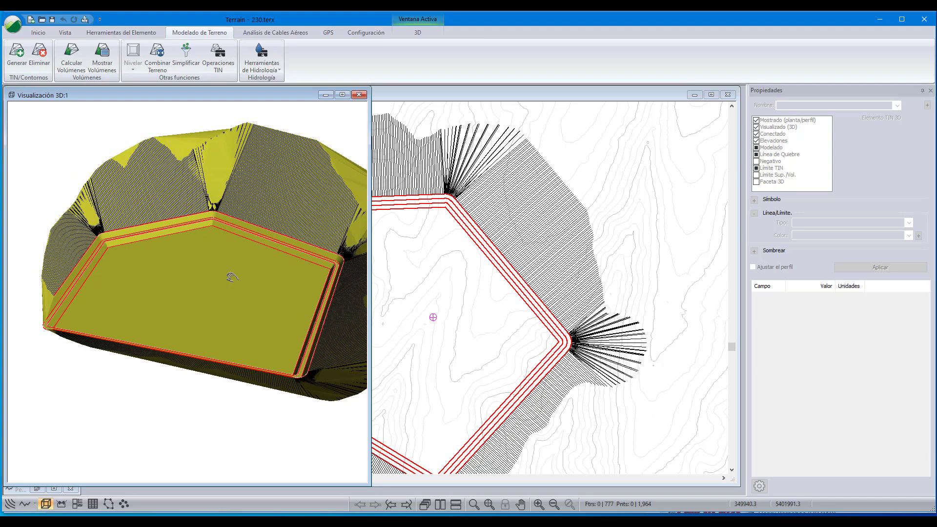
pyautogui.moveTo(232, 277)
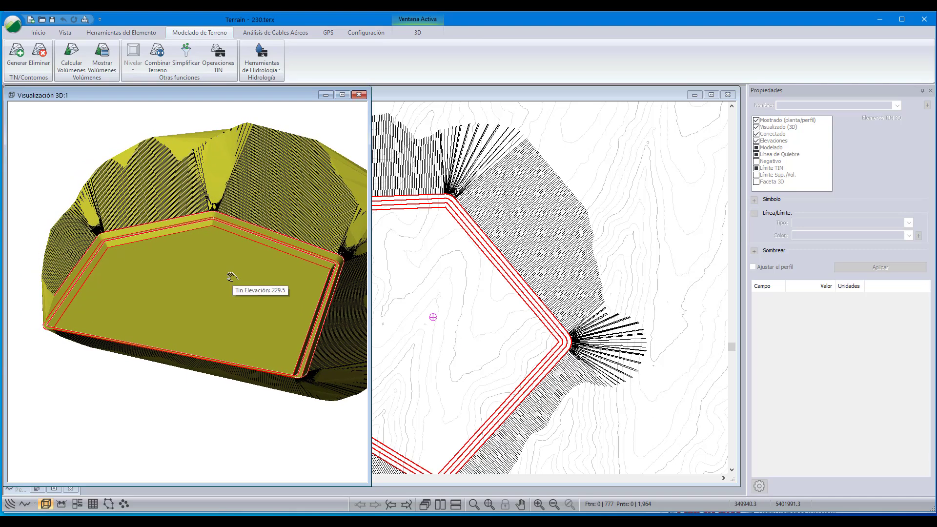
pyautogui.moveTo(232, 277)
pyautogui.mouseDown(button='middle')
pyautogui.moveTo(223, 294)
pyautogui.moveTo(195, 276)
pyautogui.mouseUp(button='middle')
pyautogui.moveTo(191, 278); pyautogui.dragTo(238, 272)
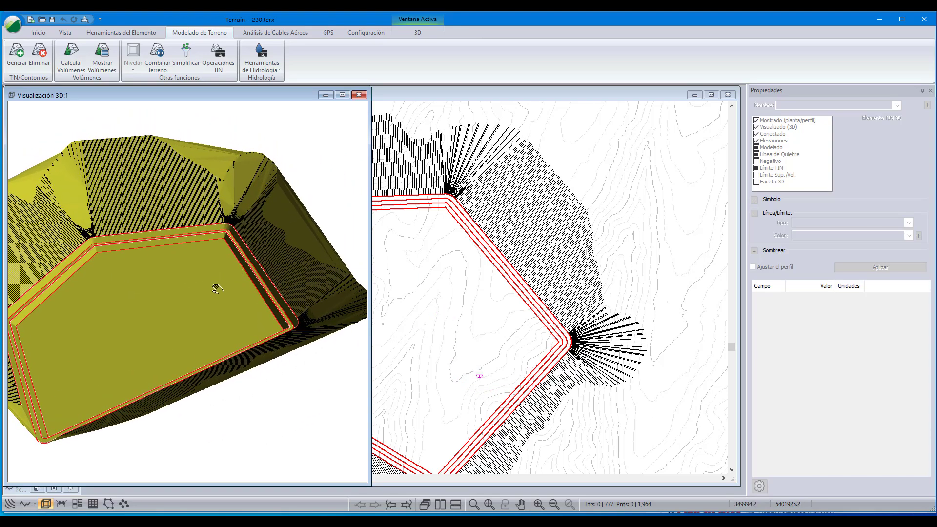
pyautogui.scroll(-2, 215, 292)
pyautogui.moveTo(194, 333); pyautogui.dragTo(170, 319)
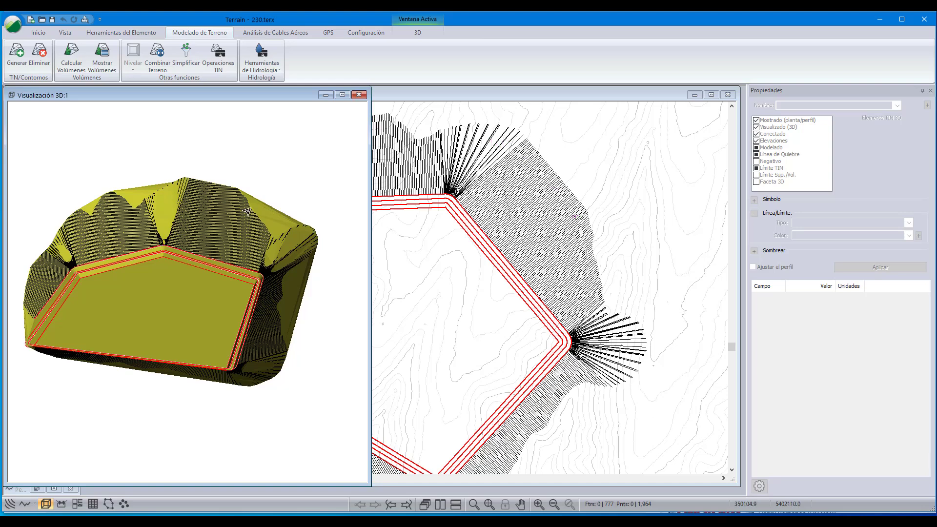
pyautogui.moveTo(278, 338)
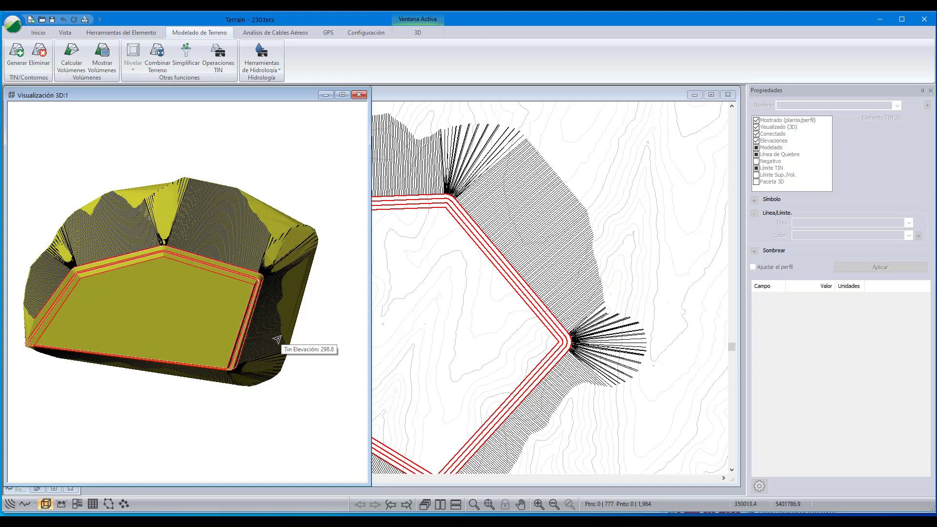
pyautogui.moveTo(122, 287); pyautogui.dragTo(208, 248)
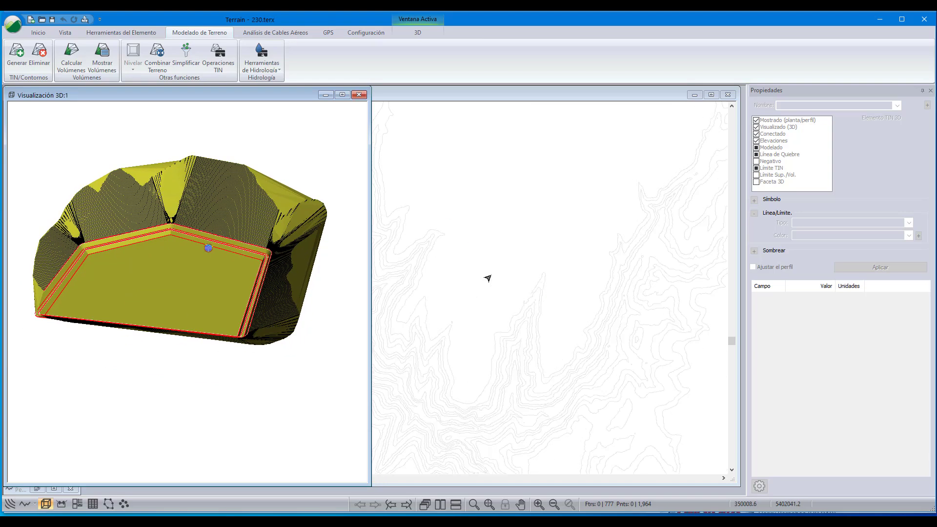
pyautogui.moveTo(488, 278); pyautogui.dragTo(582, 232, button='middle')
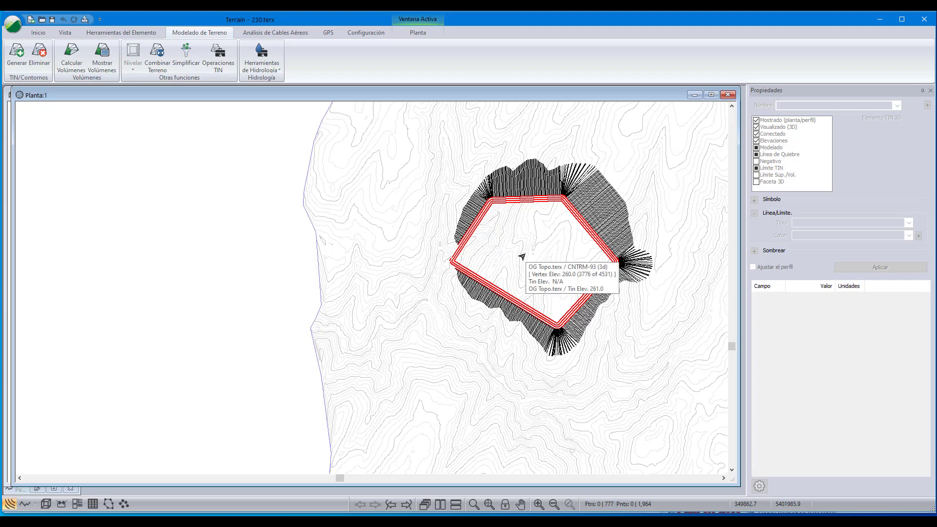
pyautogui.moveTo(522, 255); pyautogui.dragTo(437, 285, button='middle')
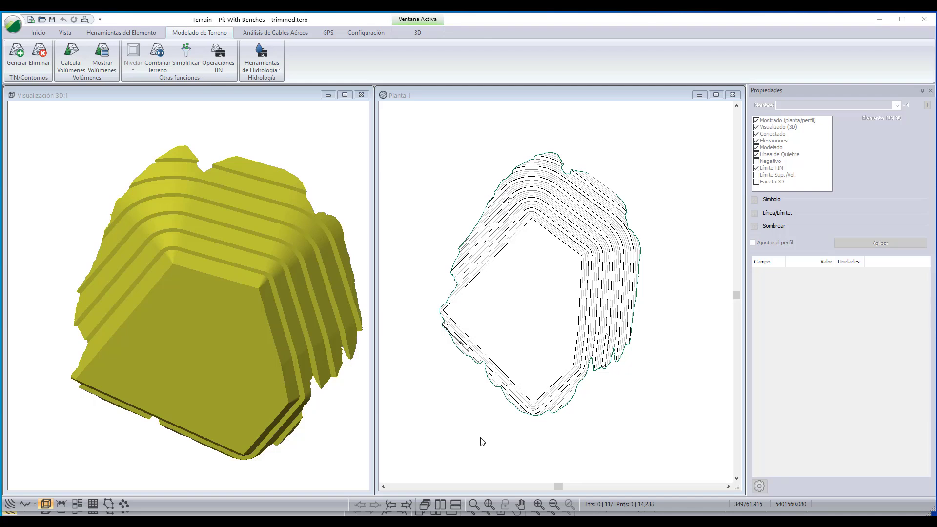
# - Examine the trimmed benched pit in 3D and view the Combinar Terreno options without merging
pyautogui.scroll(-2, 268, 325)
pyautogui.moveTo(233, 370); pyautogui.dragTo(244, 324)
pyautogui.scroll(2, 226, 272)
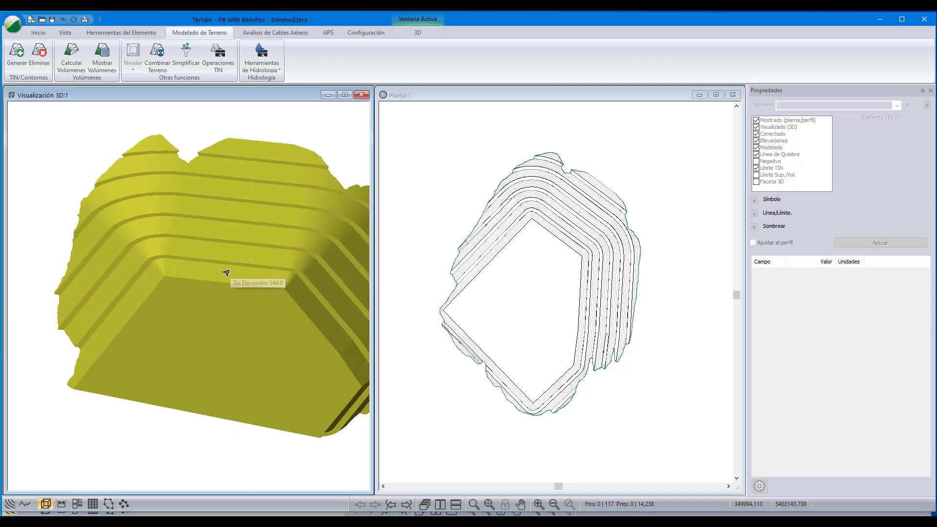
pyautogui.moveTo(226, 270); pyautogui.dragTo(226, 340)
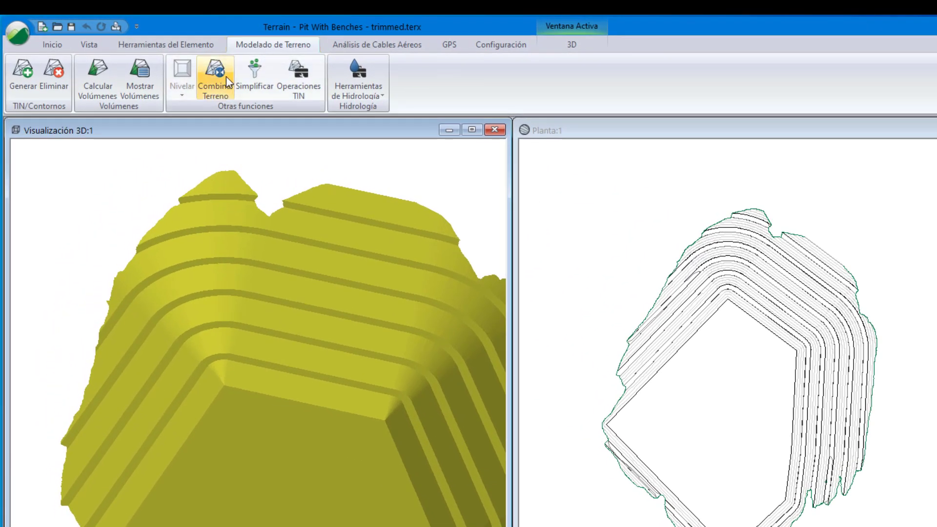
pyautogui.click(218, 84)
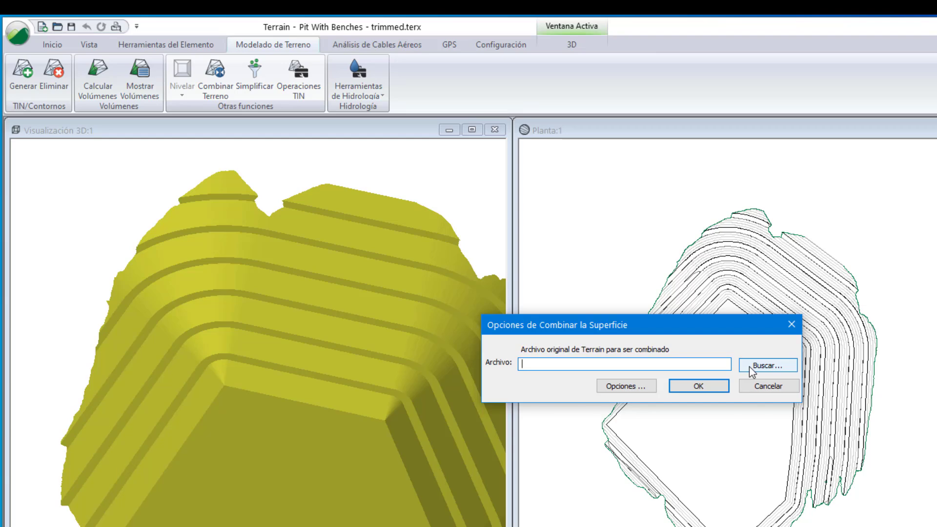
pyautogui.click(760, 387)
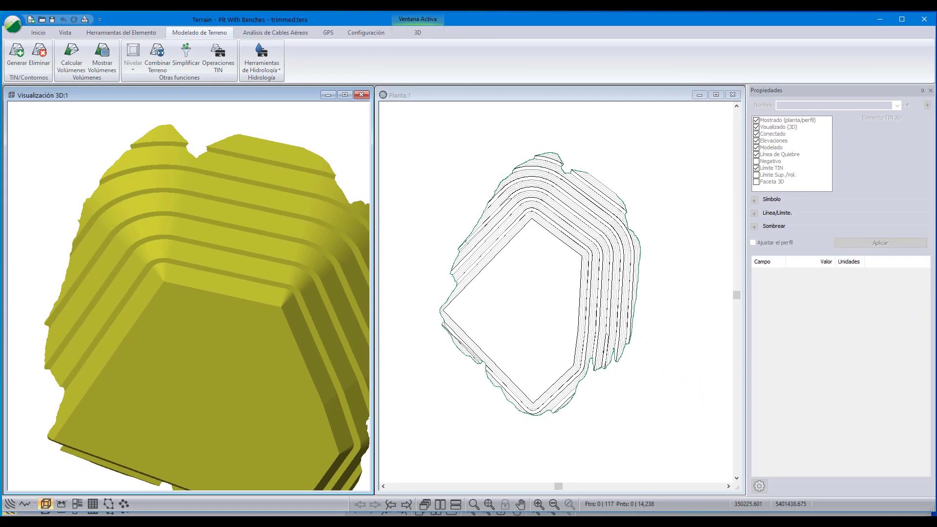
# - Switch to Topo Merged W Pit.terx and examine how the benched pit blends into the topography in 3D
pyautogui.moveTo(658, 521)
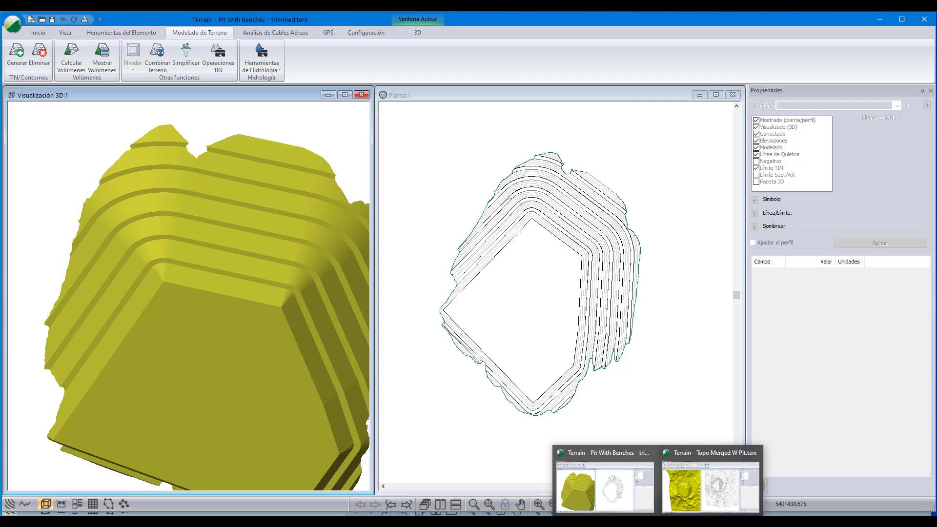
pyautogui.click(677, 499)
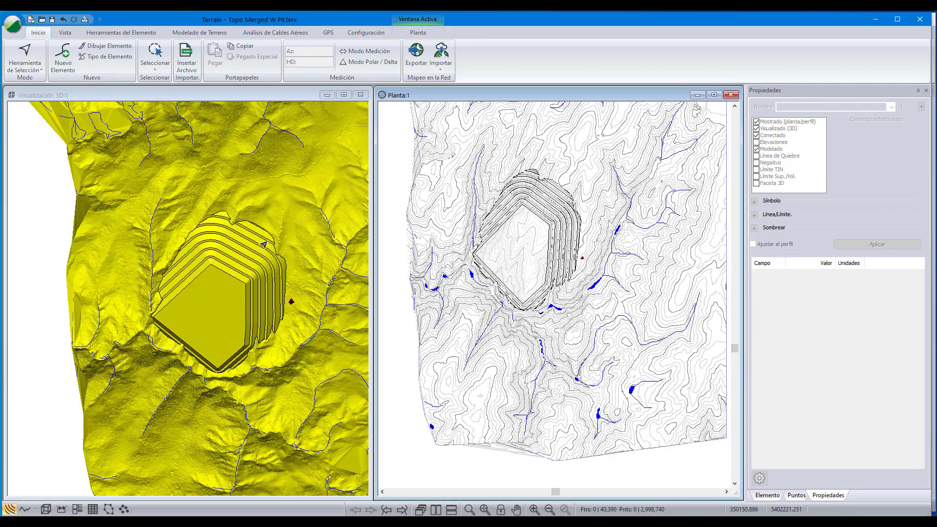
pyautogui.moveTo(256, 310); pyautogui.dragTo(235, 249)
pyautogui.scroll(5, 235, 248)
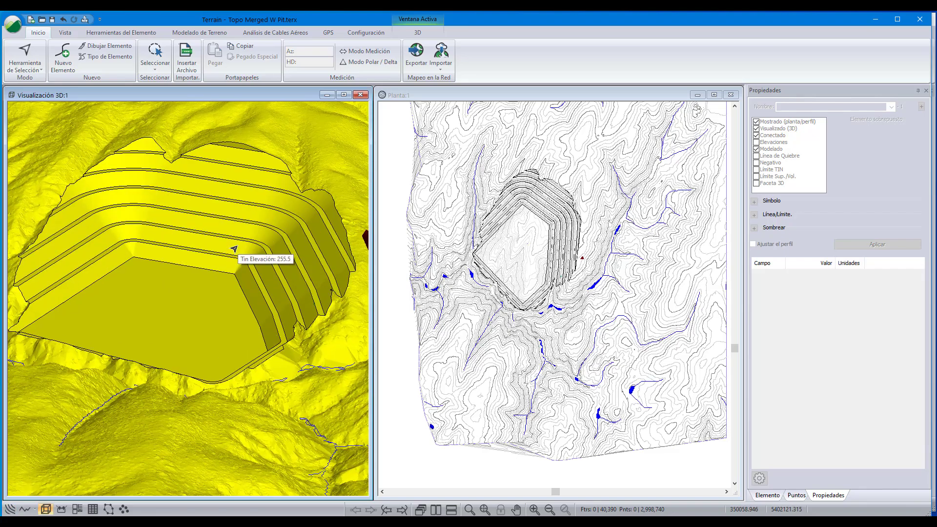
pyautogui.scroll(-5, 234, 249)
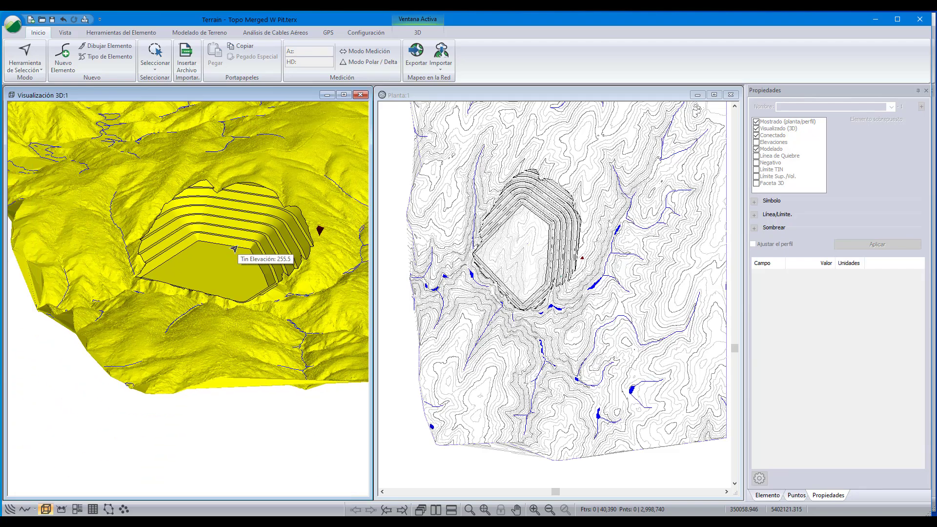
pyautogui.moveTo(235, 249); pyautogui.dragTo(226, 288)
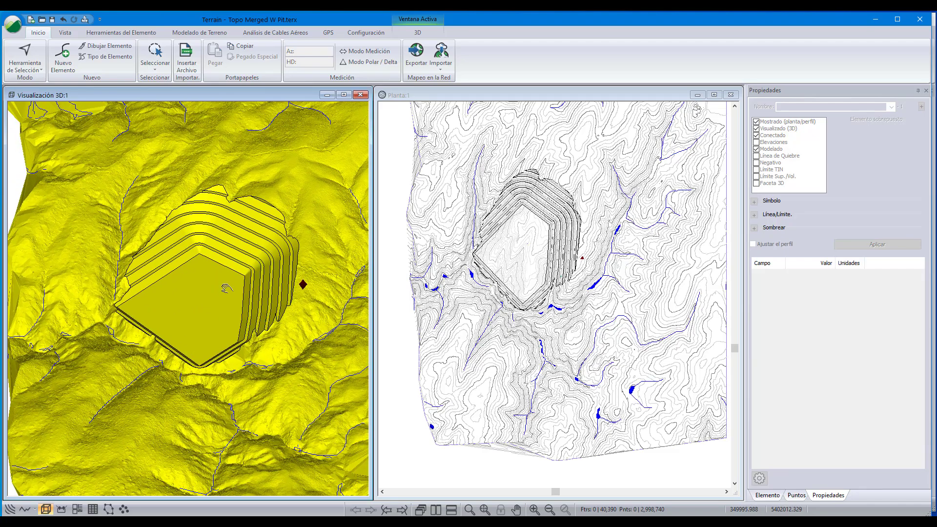
# - Create a draped element without elevations (Elevaciones off) as a section line running diagonally across the benched pit in plan
pyautogui.click(467, 289)
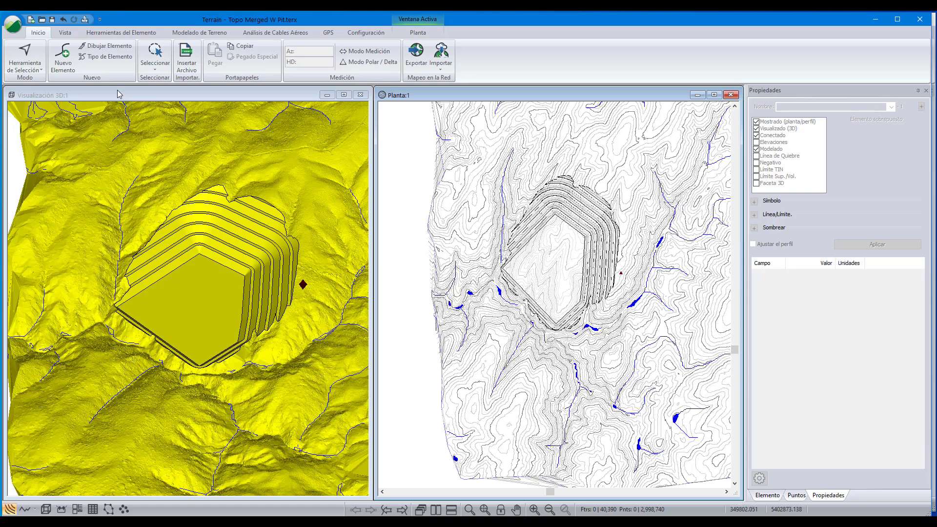
pyautogui.click(63, 55)
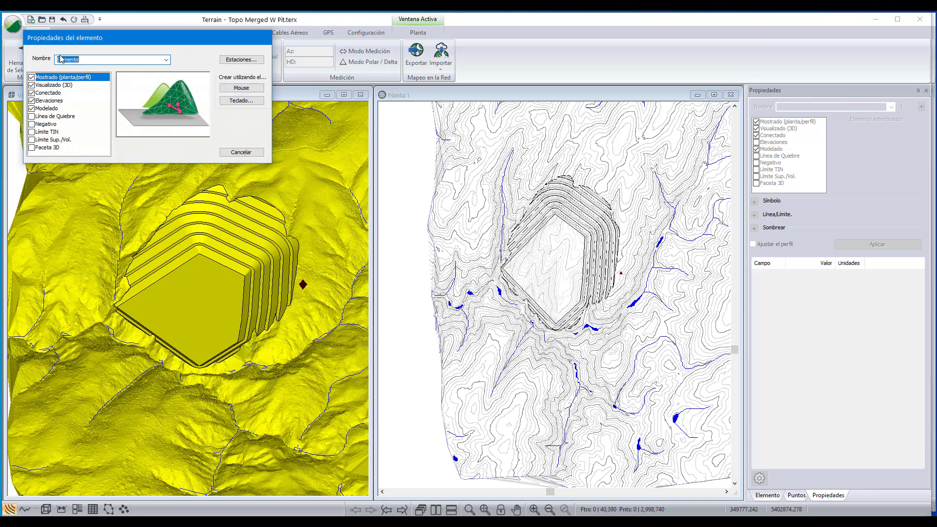
pyautogui.click(32, 100)
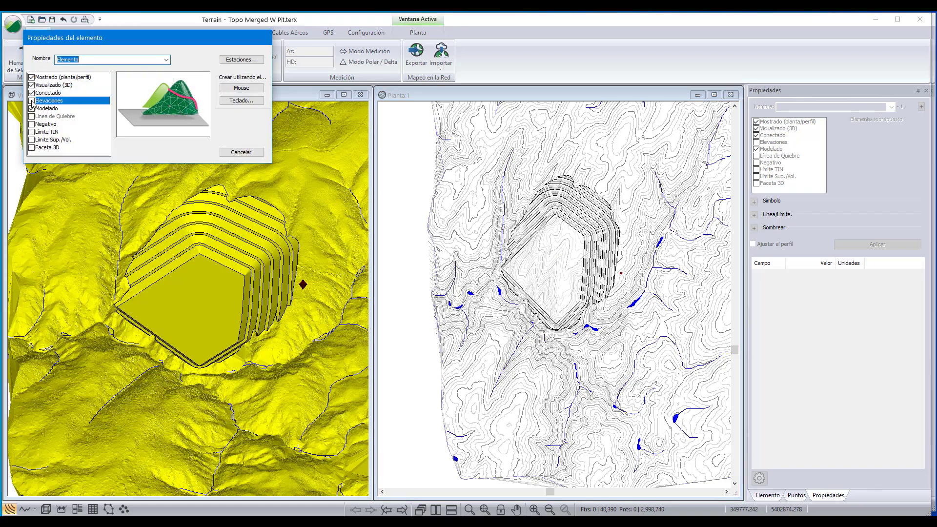
pyautogui.click(241, 88)
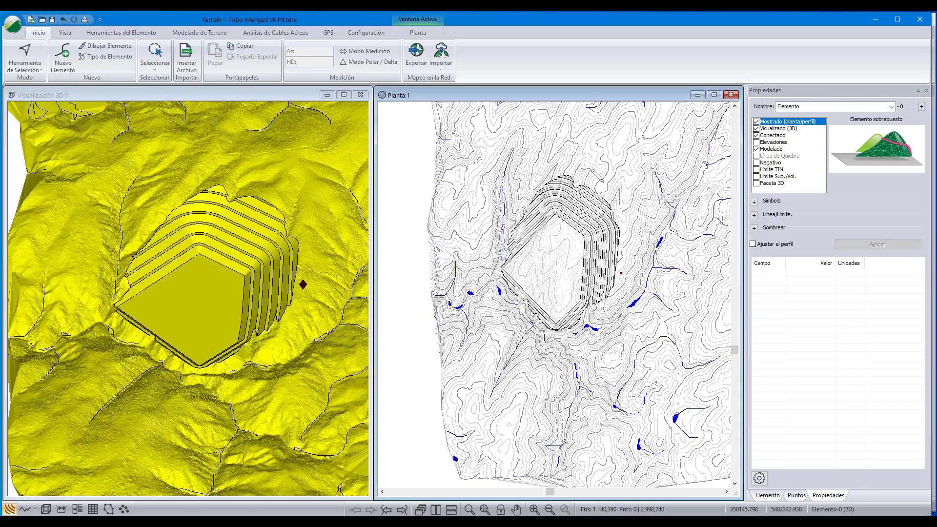
pyautogui.click(602, 180)
pyautogui.click(488, 294)
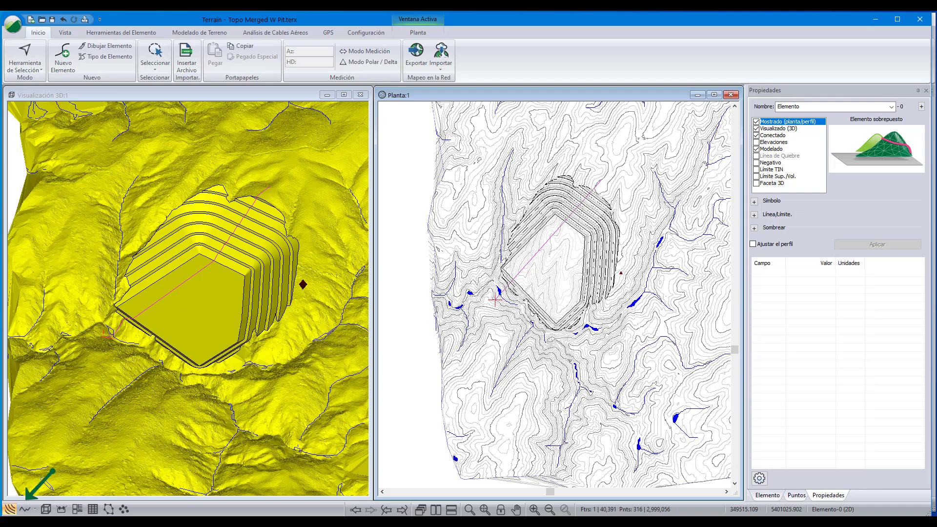
# - Open a profile window and set its main cross-section element to Automático, so it always uses the current element
pyautogui.click(25, 509)
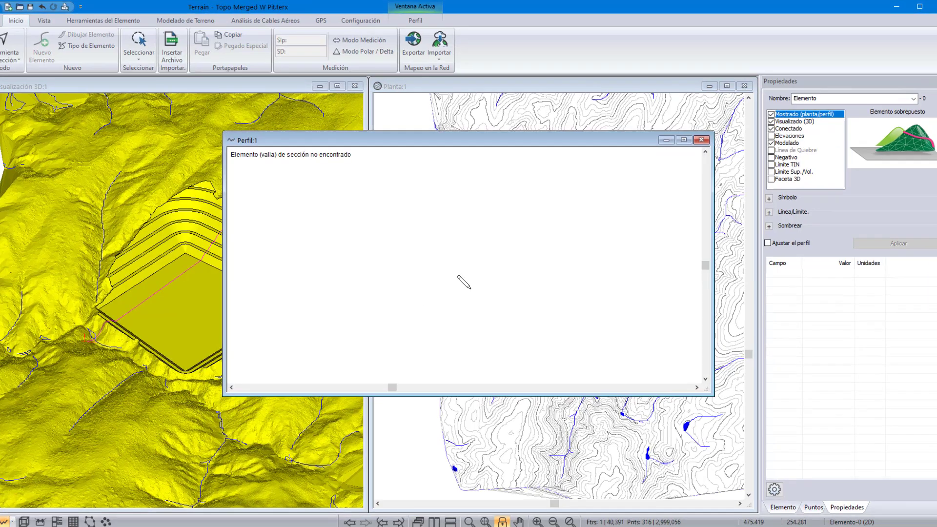
pyautogui.rightClick(470, 288)
pyautogui.click(475, 293)
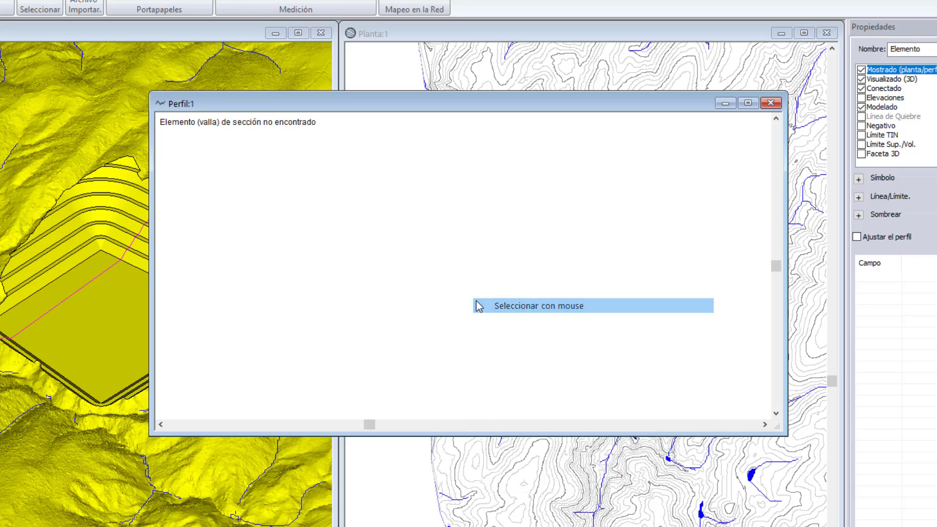
pyautogui.rightClick(478, 300)
pyautogui.click(513, 482)
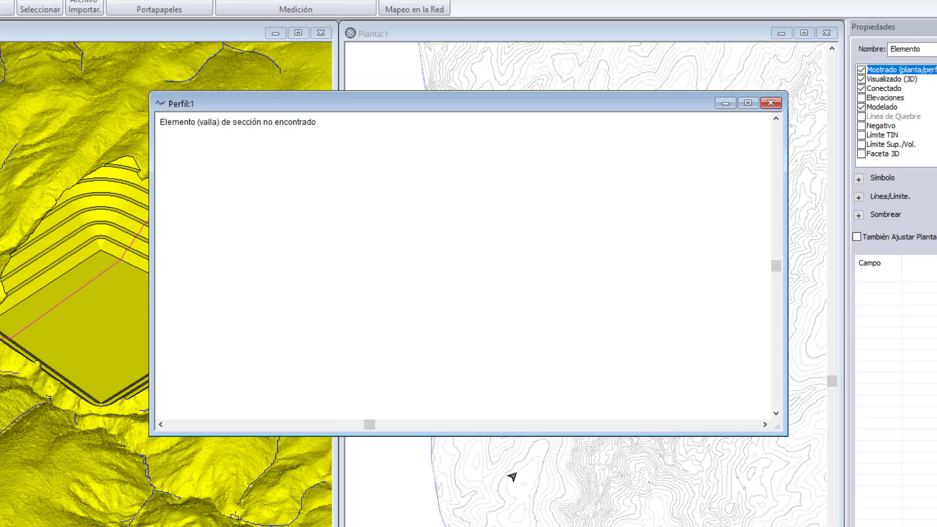
pyautogui.rightClick(525, 277)
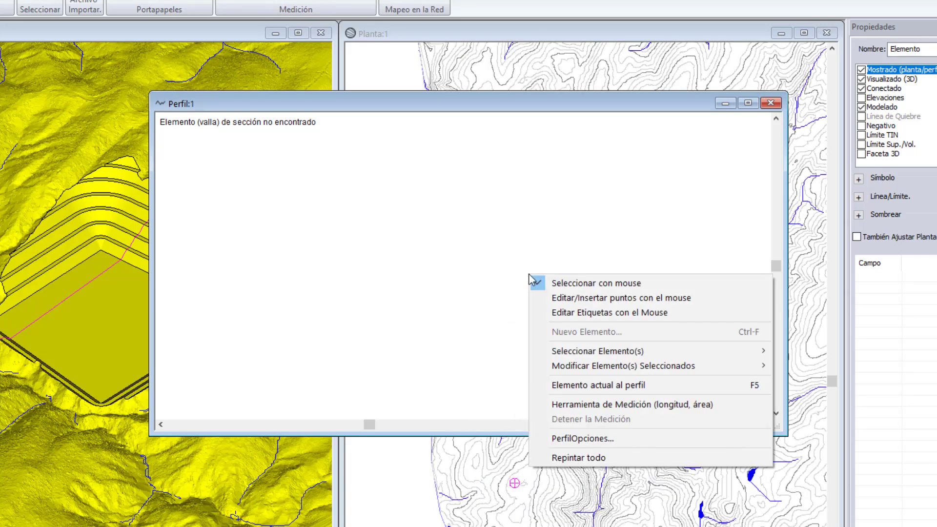
pyautogui.click(575, 438)
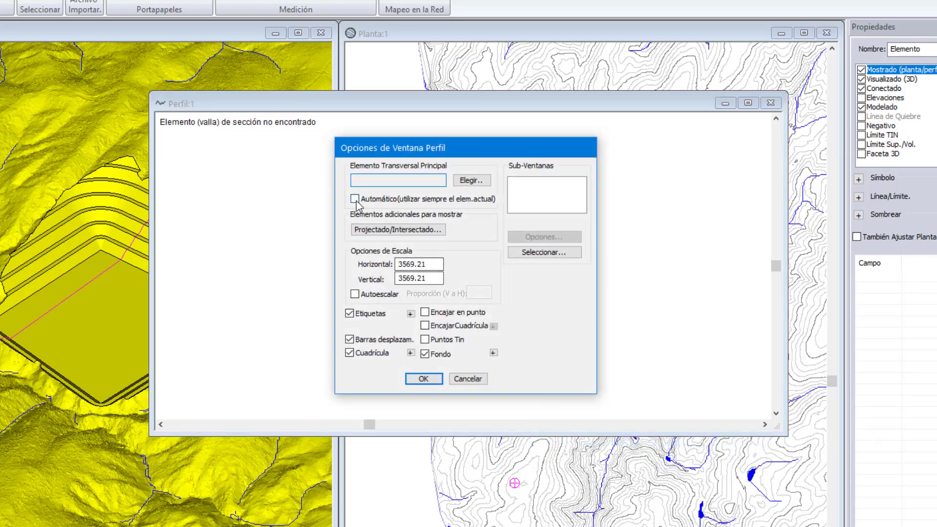
pyautogui.click(355, 199)
pyautogui.click(423, 379)
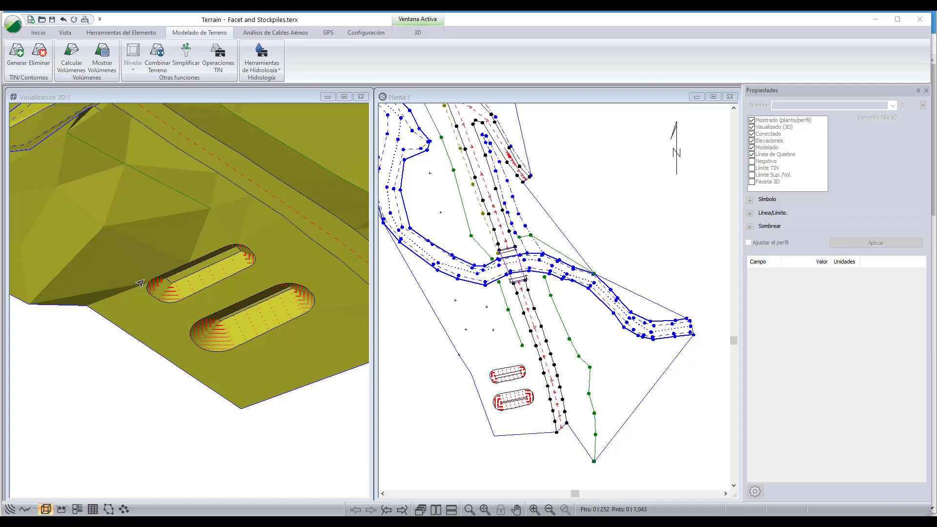
# - Examine the two stockpiles in Facet and Stockpiles.terx in 3D and in plan
pyautogui.scroll(-3, 261, 275)
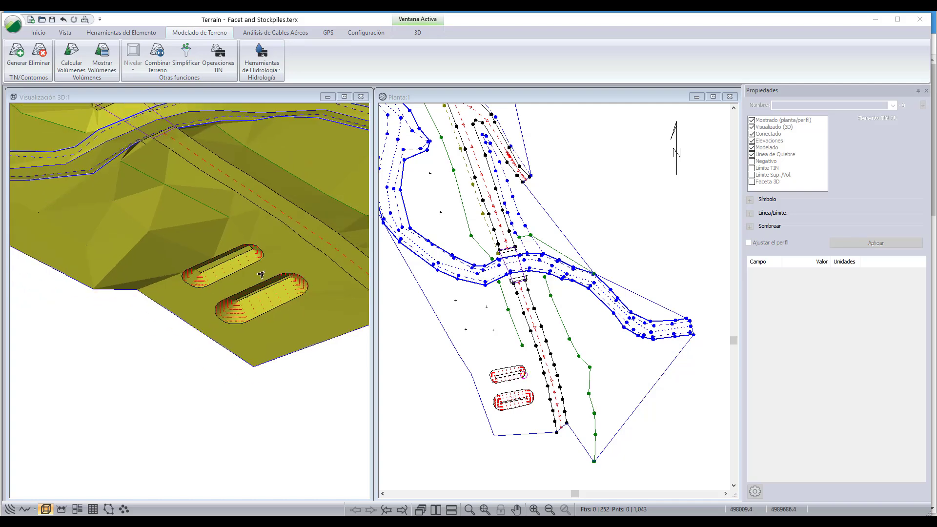
pyautogui.moveTo(299, 318); pyautogui.dragTo(158, 312)
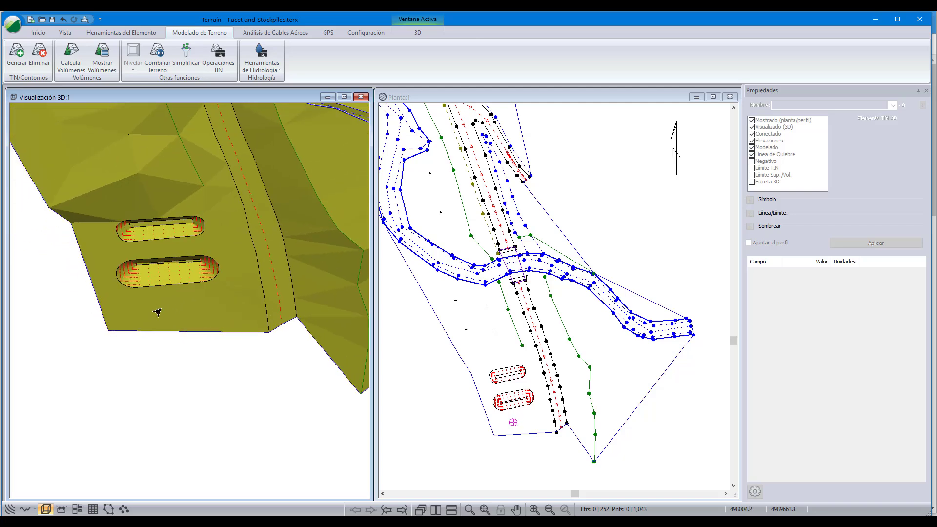
pyautogui.moveTo(180, 200); pyautogui.dragTo(228, 268, button='middle')
pyautogui.scroll(5, 510, 378)
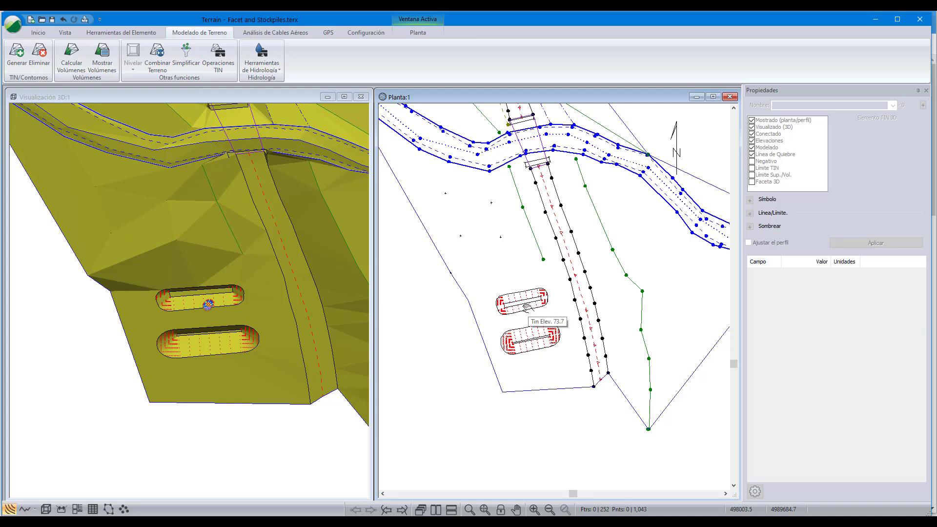
# - Examine the two stockpiles up close in 3D from several angles
pyautogui.moveTo(220, 366); pyautogui.dragTo(191, 303, button='middle')
pyautogui.moveTo(189, 297); pyautogui.dragTo(199, 267)
pyautogui.scroll(1, 154, 272)
pyautogui.scroll(4, 154, 273)
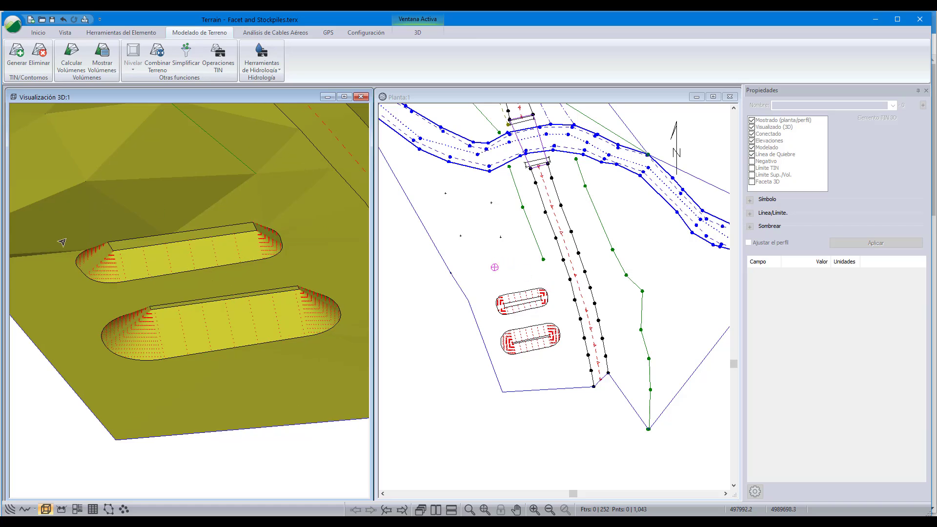
pyautogui.scroll(-3, 239, 317)
pyautogui.moveTo(236, 352); pyautogui.dragTo(189, 324)
pyautogui.scroll(5, 187, 269)
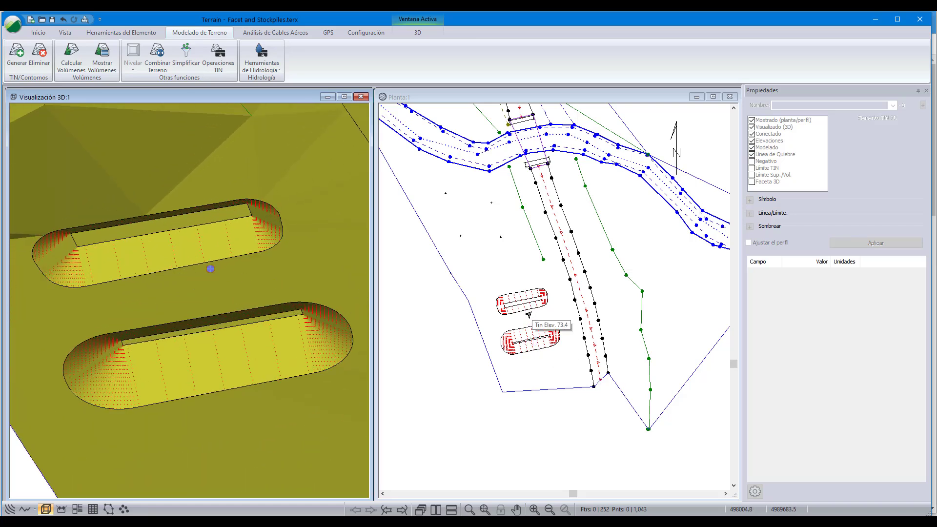
# - Rename the base outline of the upper stockpile in plan as Pila 1 and enable Límite Sup./Vol. for it
pyautogui.scroll(1, 527, 313)
pyautogui.moveTo(528, 314); pyautogui.dragTo(457, 219, button='middle')
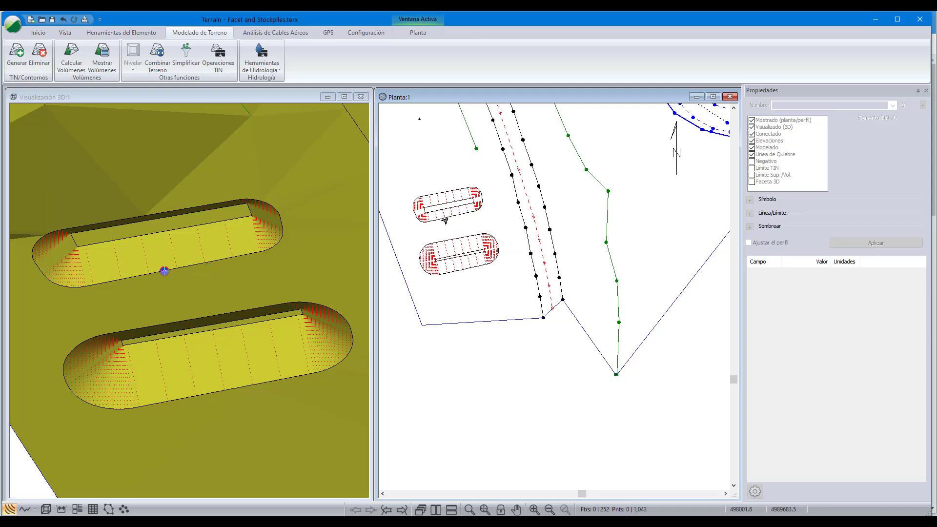
pyautogui.click(445, 221)
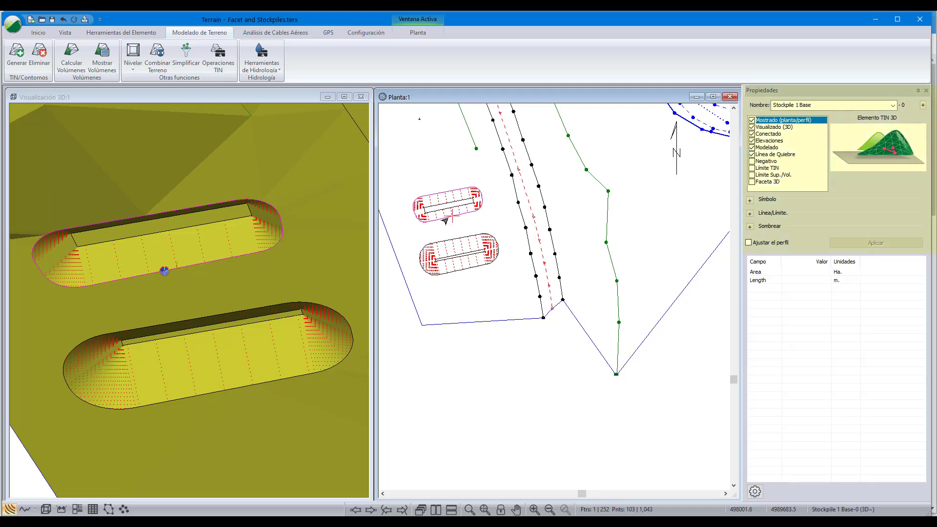
pyautogui.click(820, 107)
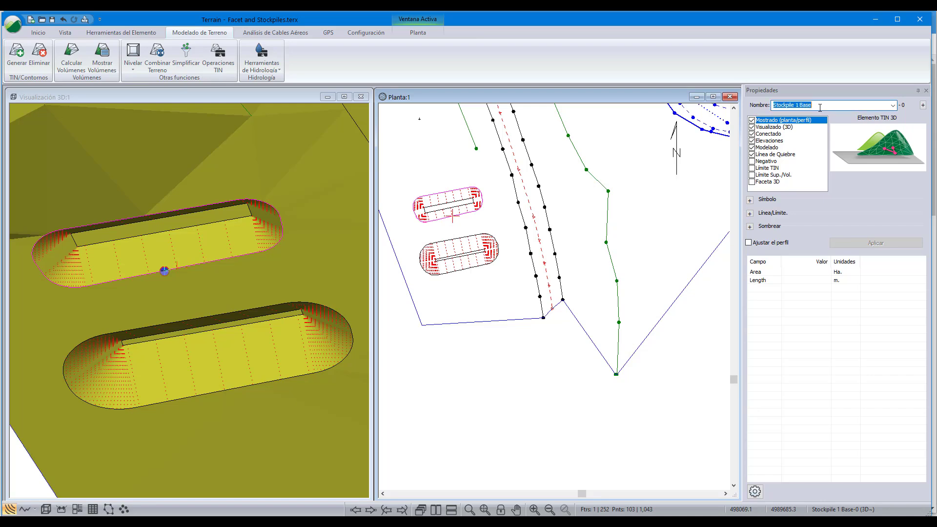
pyautogui.write('Pila')
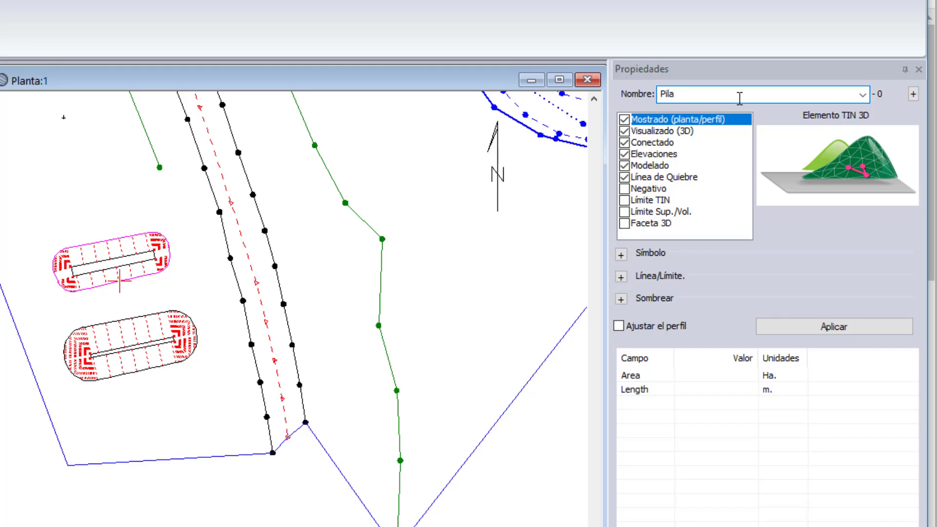
pyautogui.write(' 1')
pyautogui.press('Return')
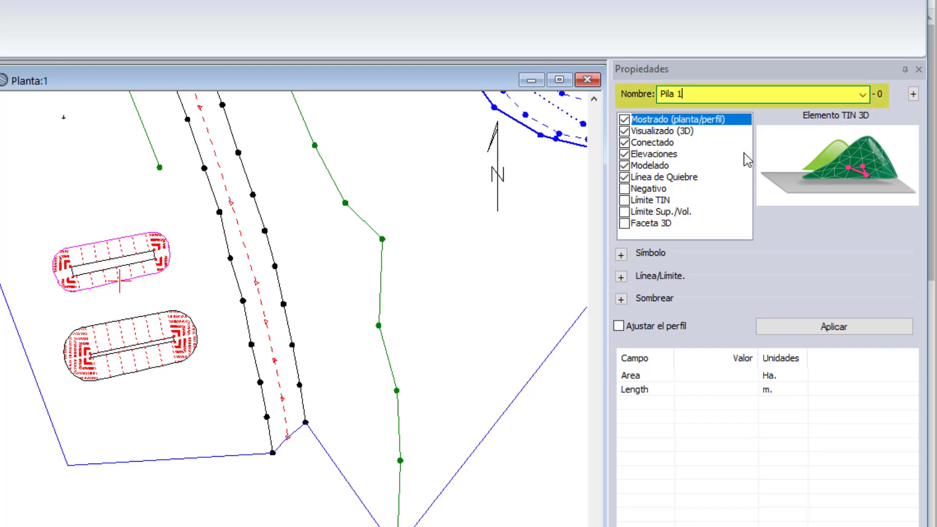
pyautogui.click(623, 212)
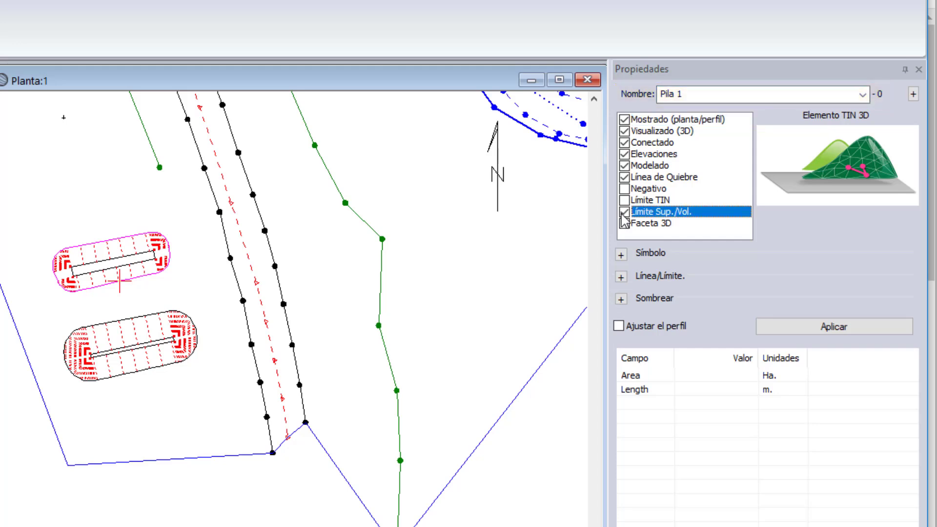
pyautogui.click(786, 330)
# - Rename the base outline of the lower stockpile in plan as Pila 2 and enable Límite Sup./Vol. for it
pyautogui.scroll(2, 205, 383)
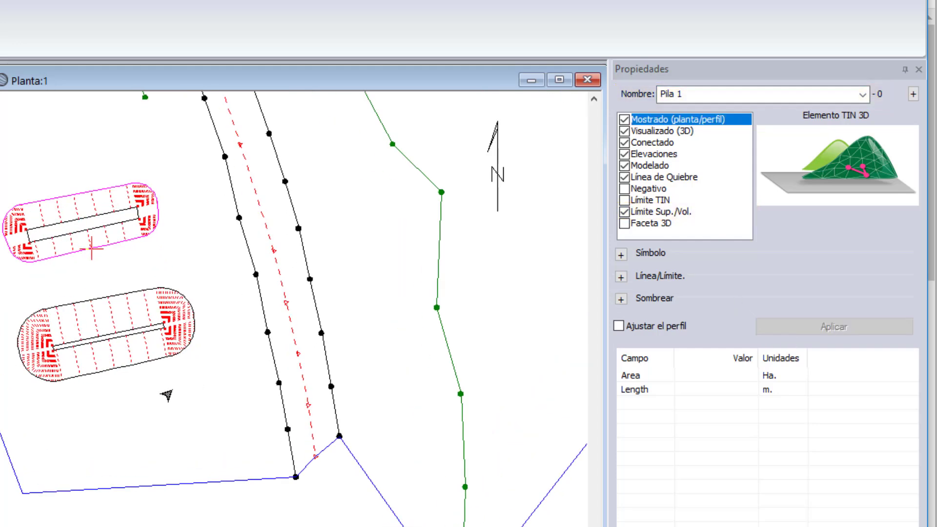
pyautogui.click(131, 366)
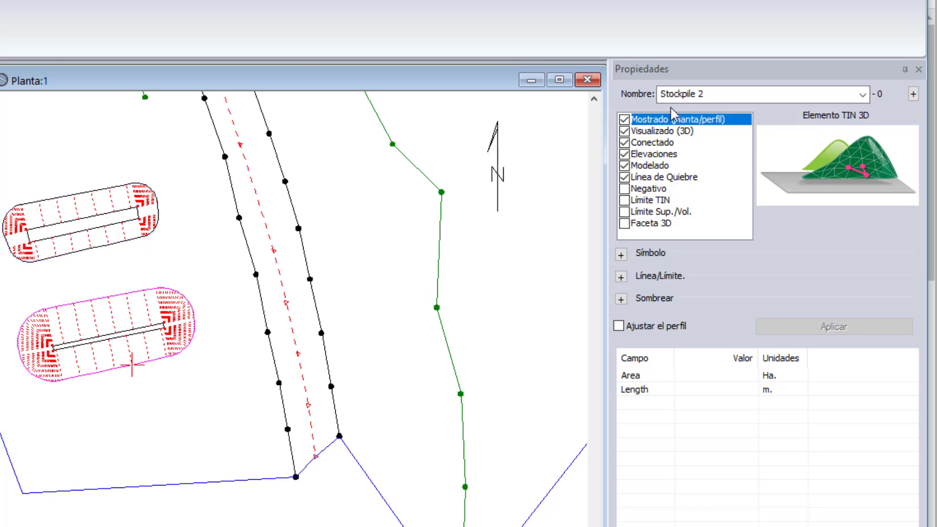
pyautogui.click(722, 93)
pyautogui.press('BackSpace')
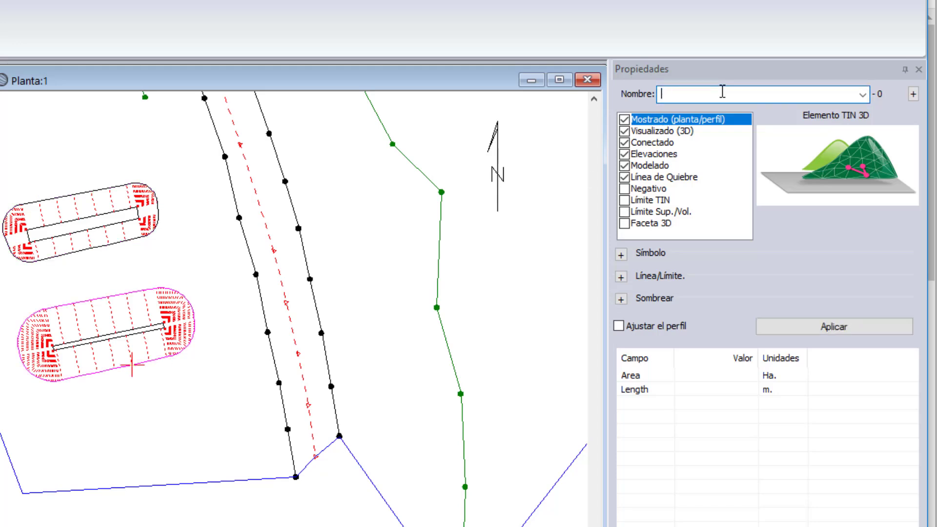
pyautogui.write('Pila 2')
pyautogui.click(624, 212)
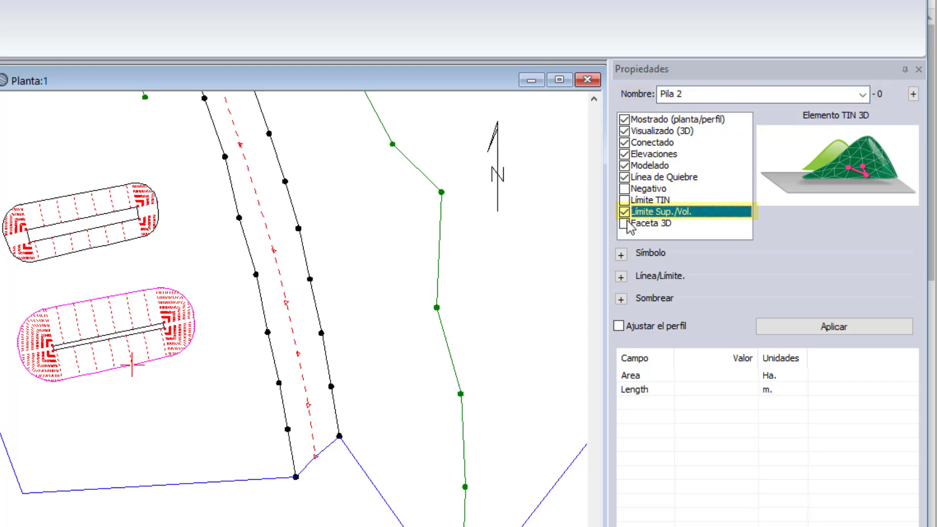
pyautogui.click(811, 329)
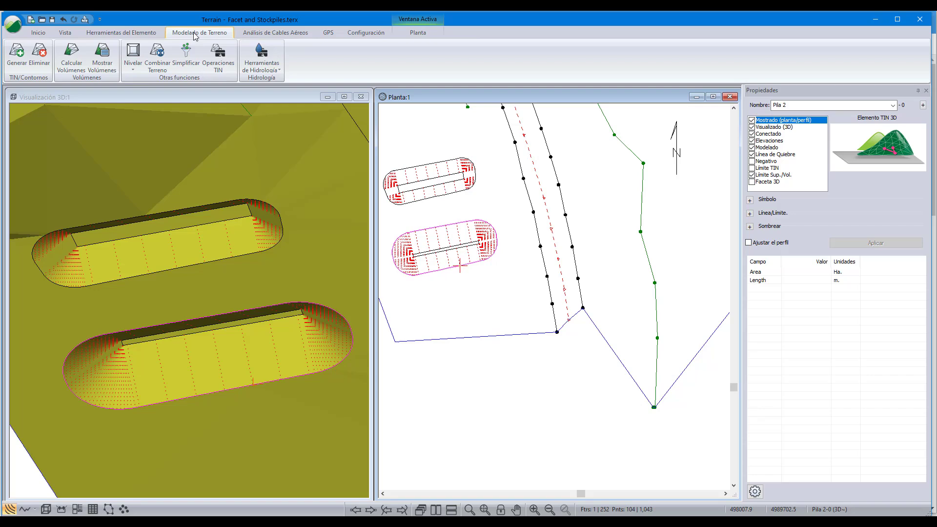
# - Calculate the volume contained in one surface with properties reported per polygon, review the report for both stockpiles and close it
pyautogui.click(71, 54)
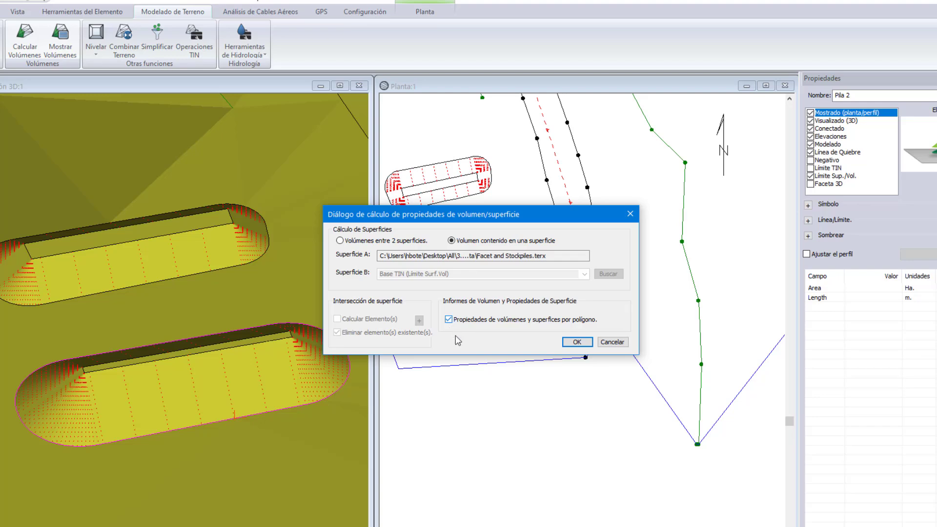
pyautogui.click(577, 342)
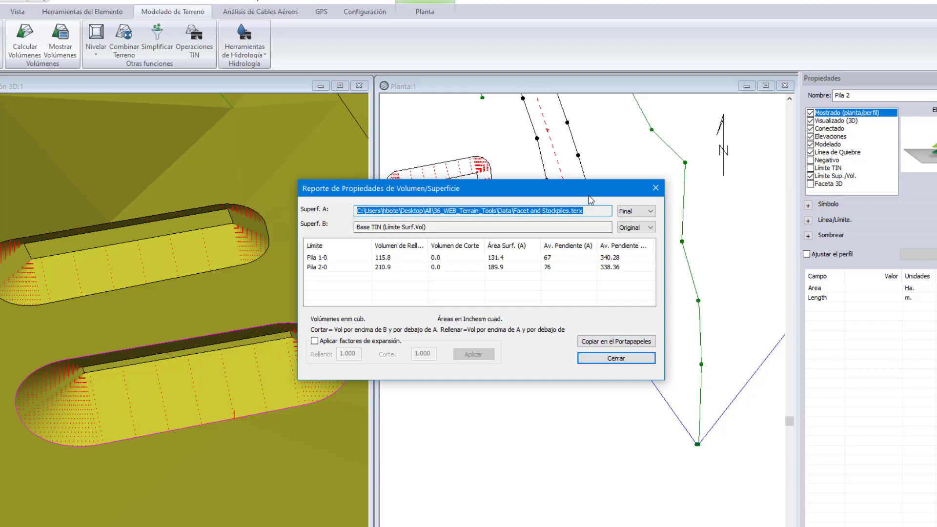
pyautogui.moveTo(615, 190); pyautogui.dragTo(697, 143)
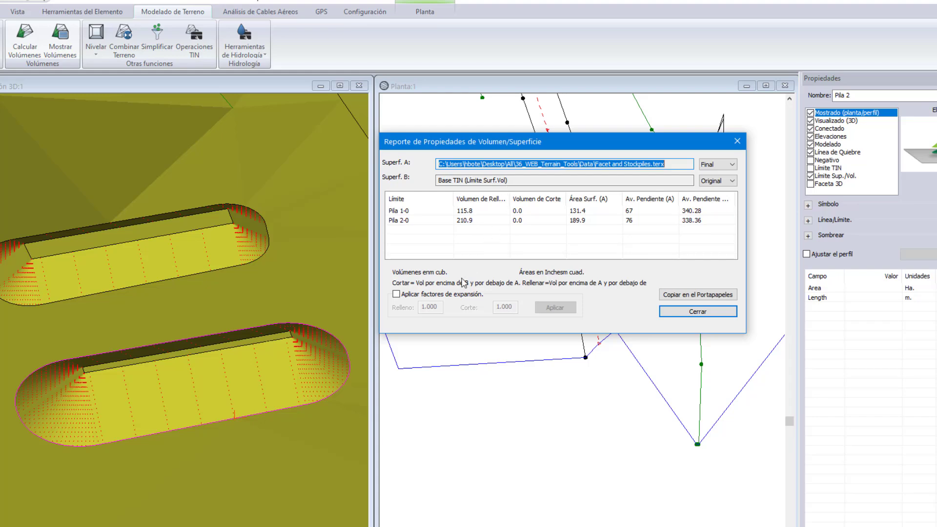
pyautogui.click(683, 315)
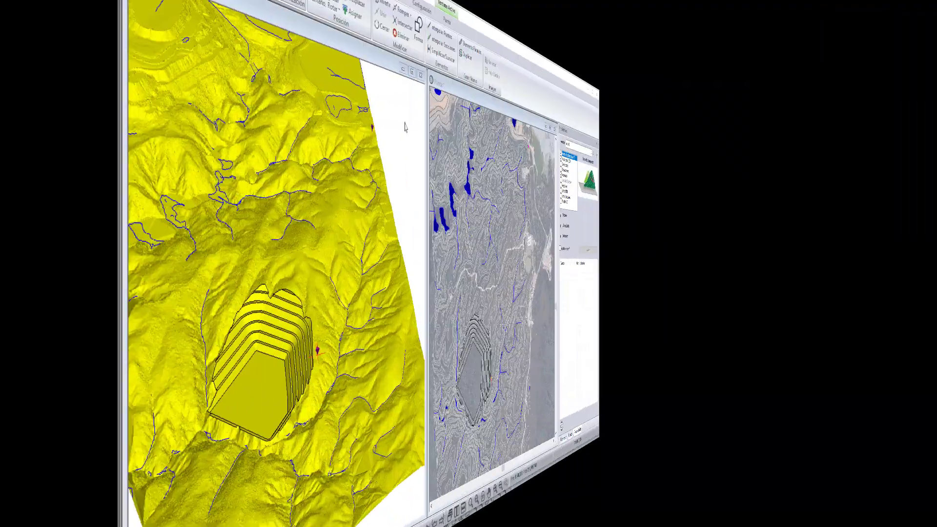
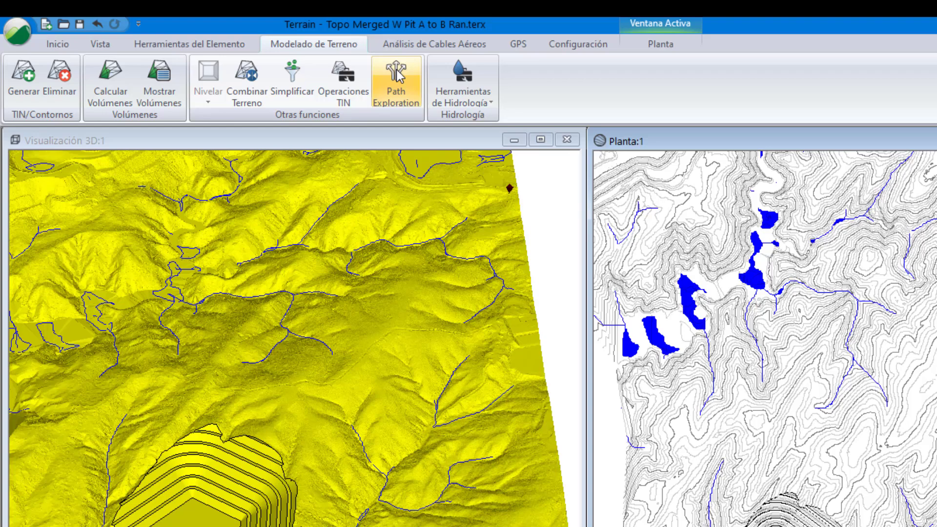
# - Run Path Exploration on Topo Merged W Pit A to B Ran.terx with Remove existing features enabled to generate a route
pyautogui.click(250, 47)
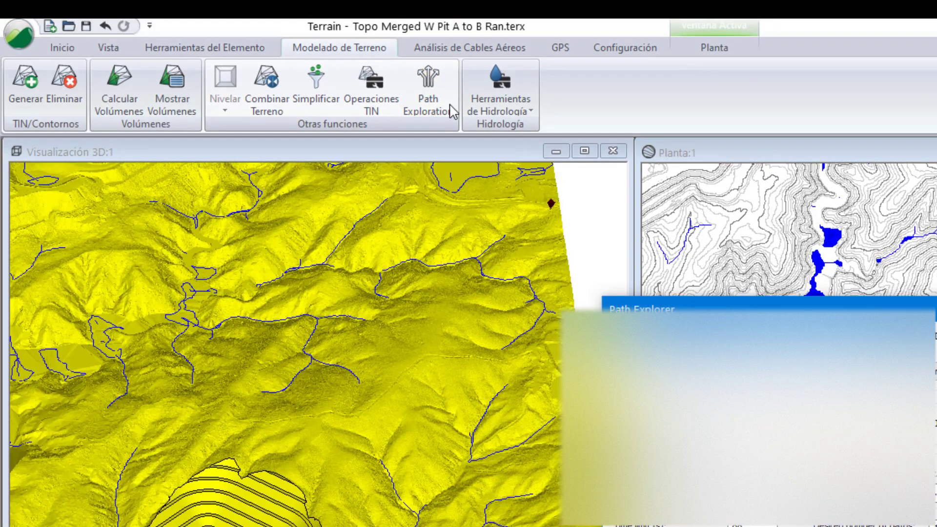
pyautogui.moveTo(769, 305); pyautogui.dragTo(741, 231)
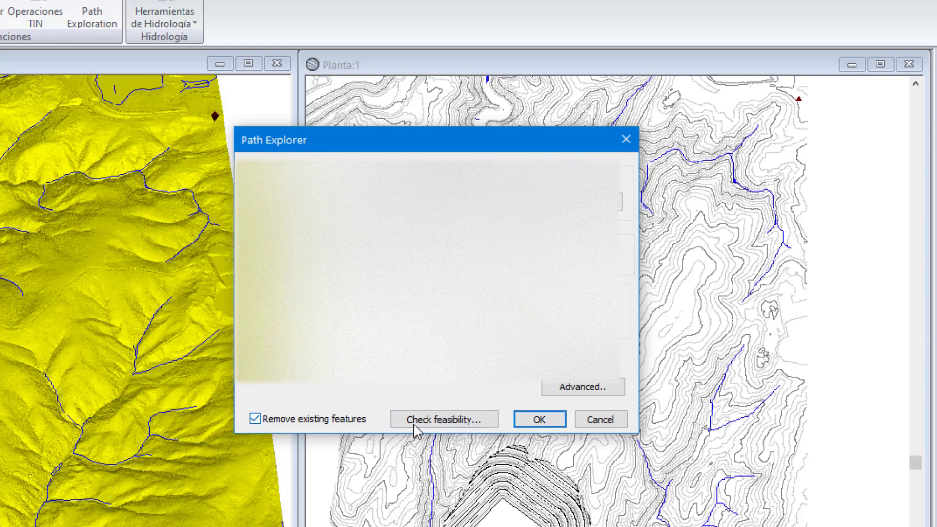
pyautogui.click(539, 420)
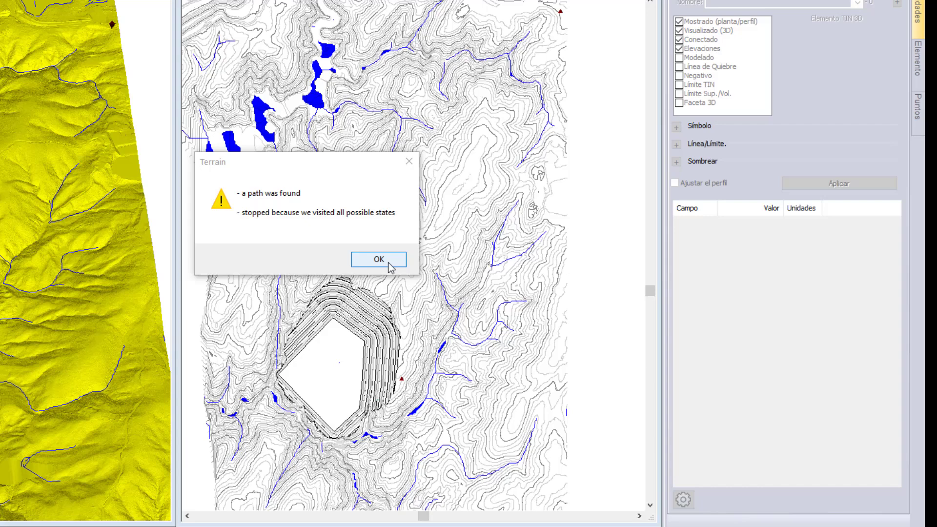
pyautogui.click(523, 296)
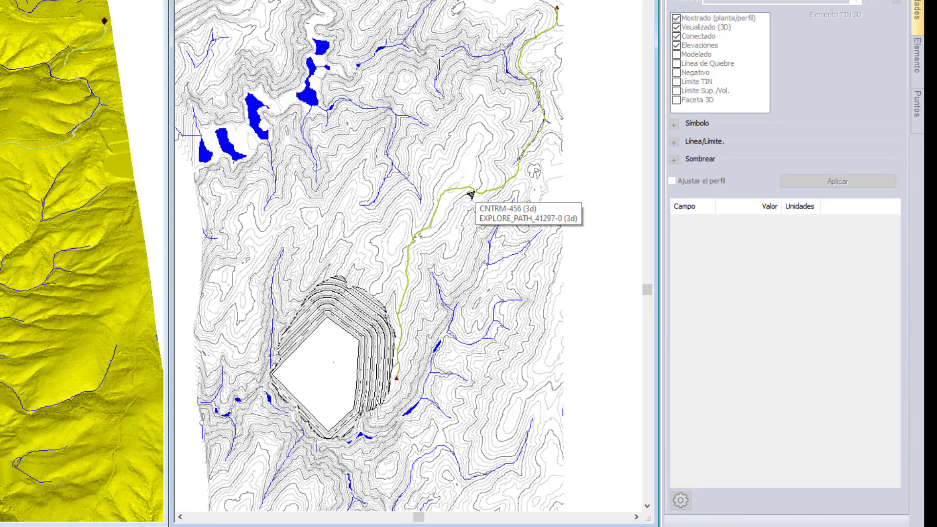
# - Select the explored path rather than the overlapping contour and set its line colour to rojo
pyautogui.click(471, 194)
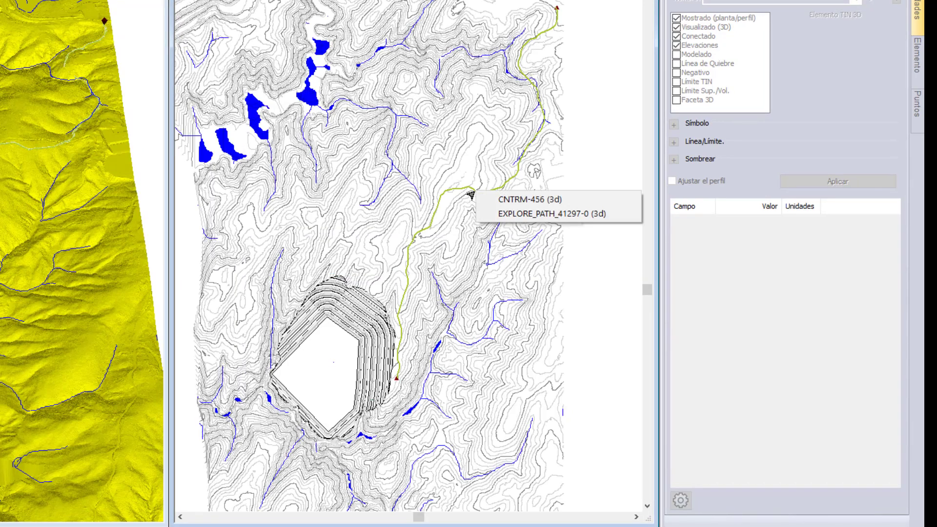
pyautogui.click(501, 214)
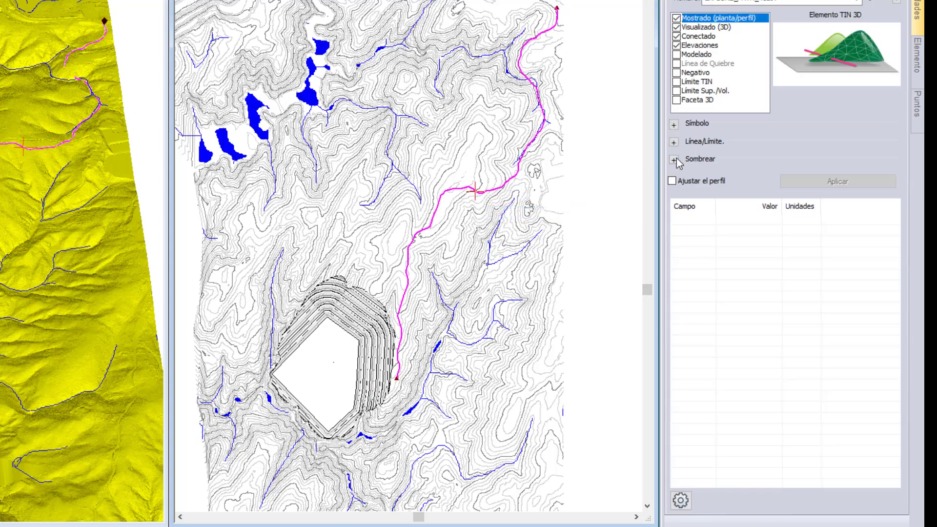
pyautogui.click(674, 142)
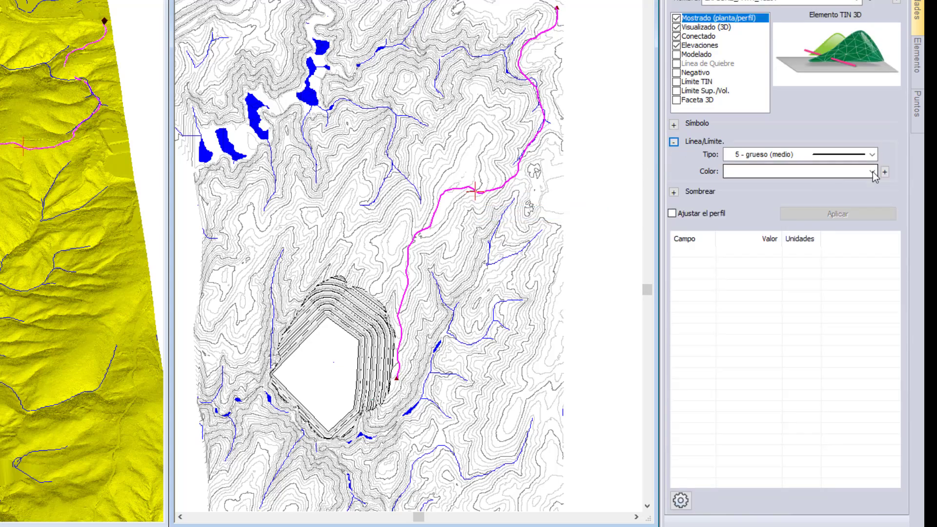
pyautogui.click(873, 177)
pyautogui.click(855, 266)
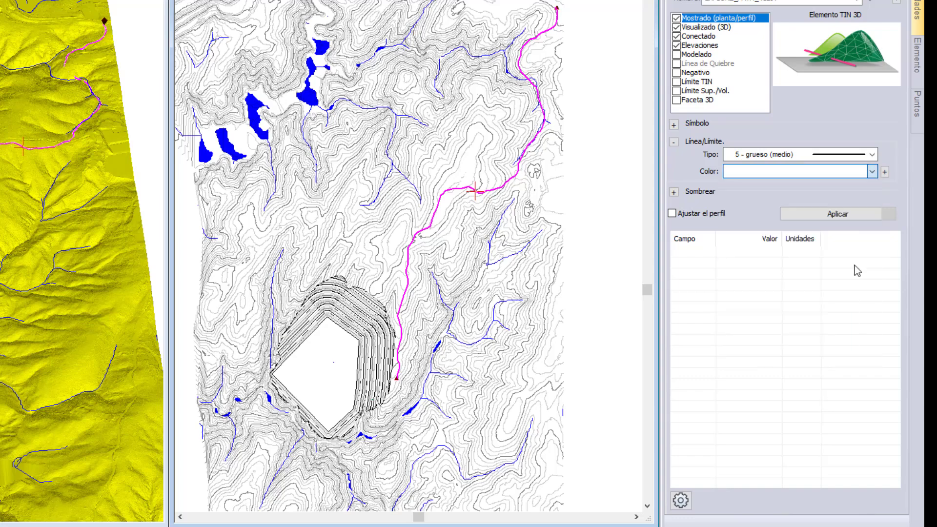
pyautogui.click(843, 218)
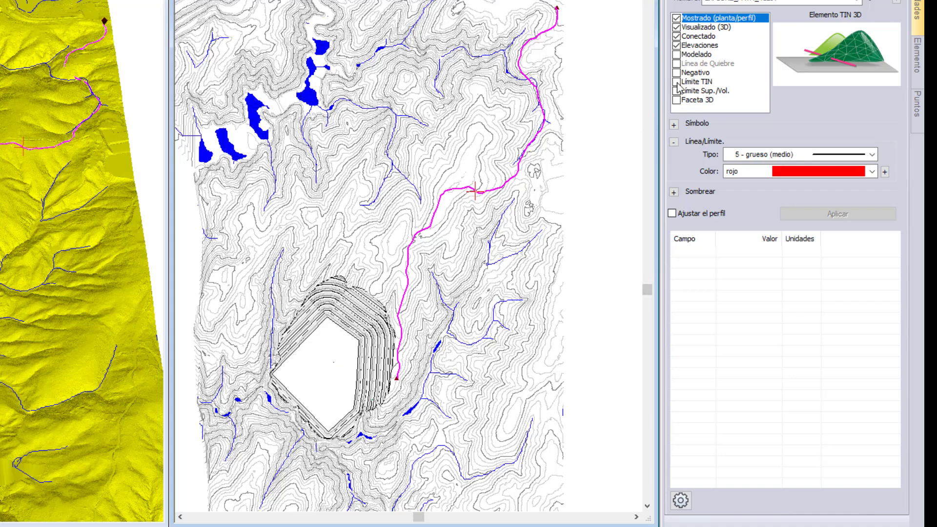
# - Make the explored path a draped element by turning Modelado on and Elevaciones off, and deselect it
pyautogui.click(677, 55)
pyautogui.click(676, 45)
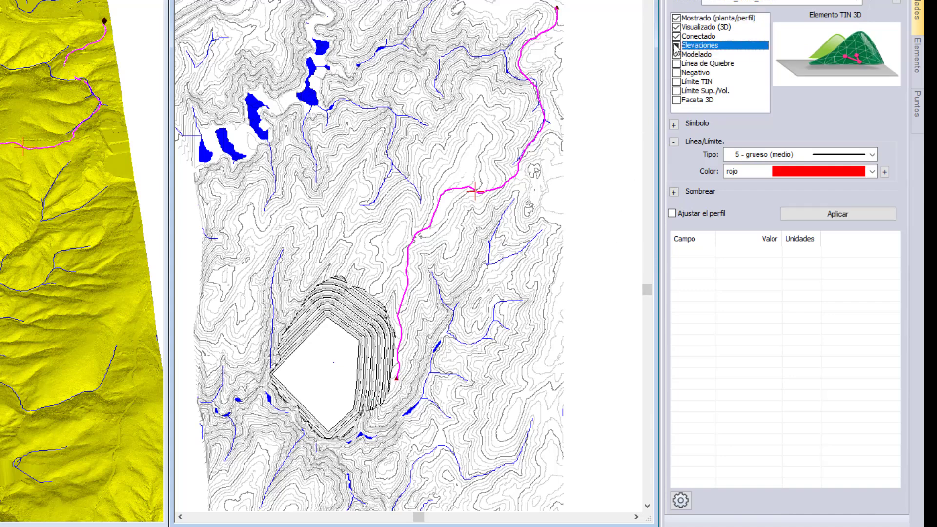
pyautogui.click(791, 215)
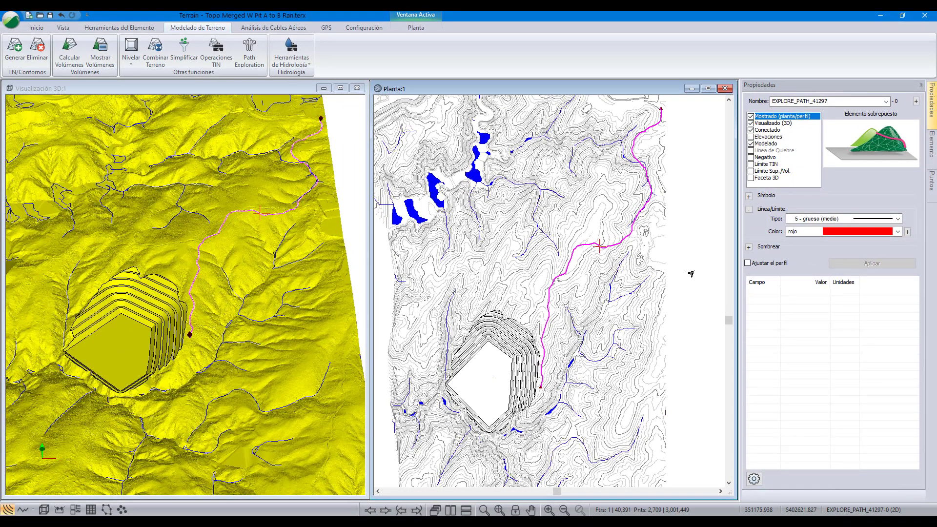
pyautogui.click(691, 274)
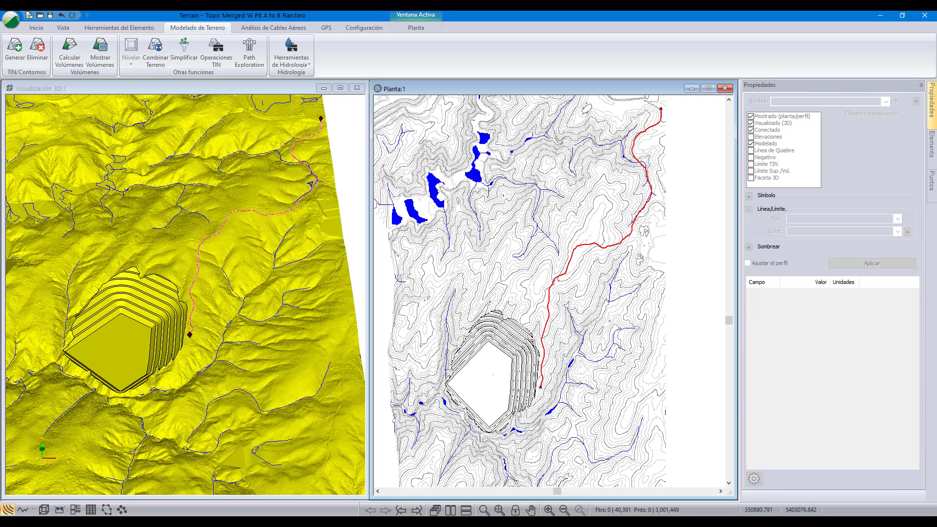
# - Inspect the explored route between its two end markers in 3D and in plan
pyautogui.moveTo(318, 122)
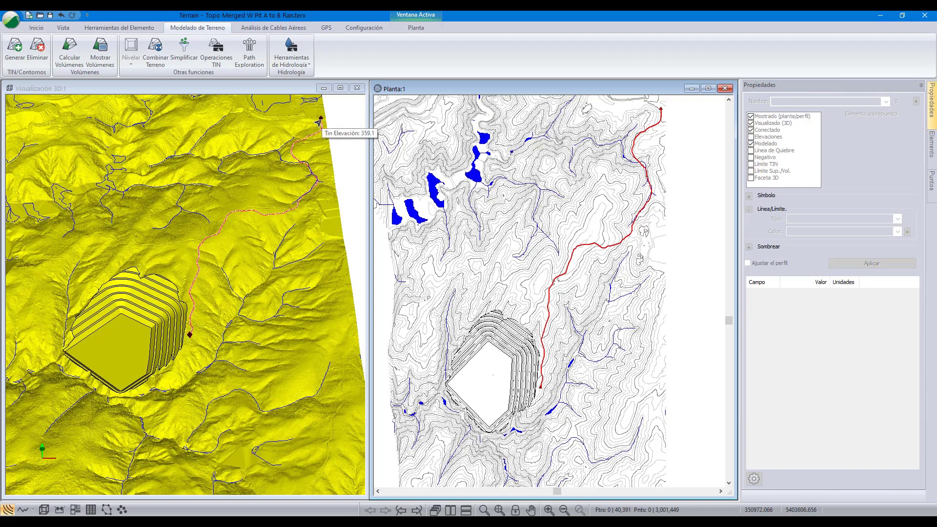
pyautogui.moveTo(551, 252)
pyautogui.moveTo(568, 297)
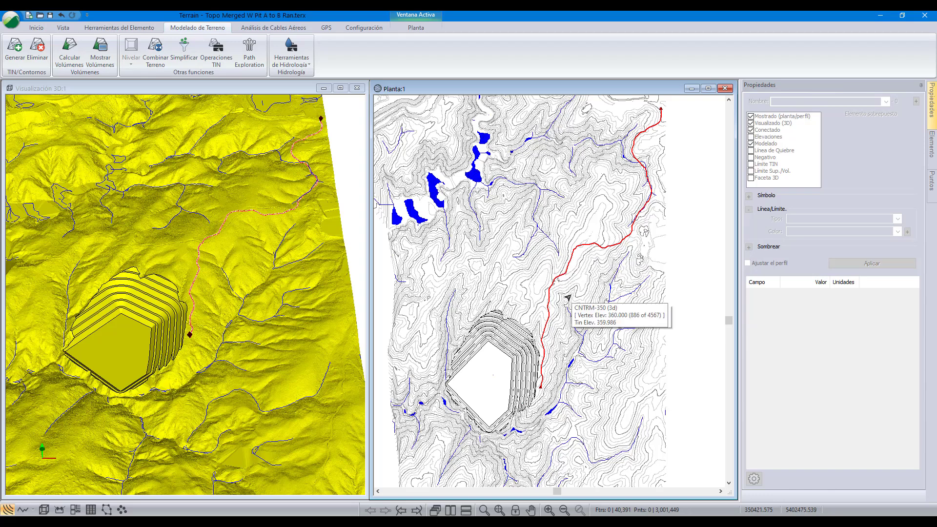
pyautogui.moveTo(585, 252)
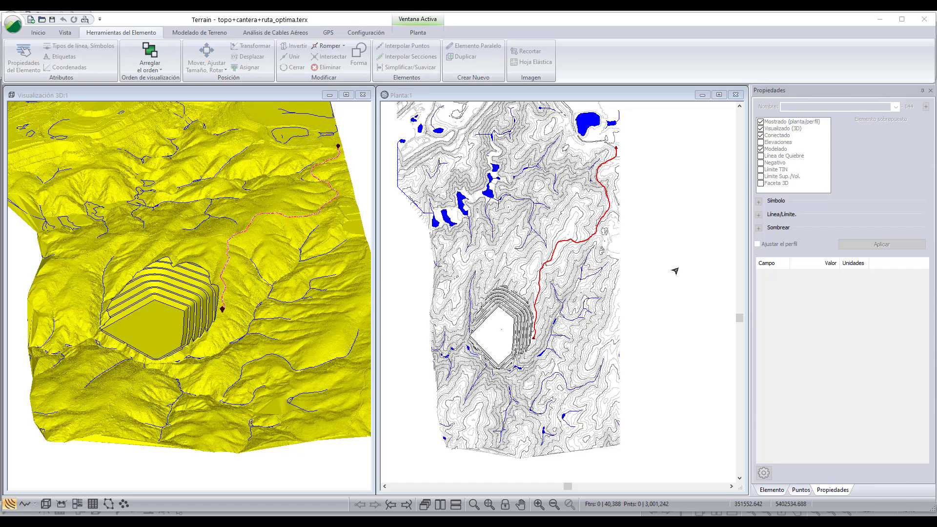
# - Save the terrain model as topo+cantera+ruta_optima.terx in the WEB folder, replacing the existing file
pyautogui.click(13, 24)
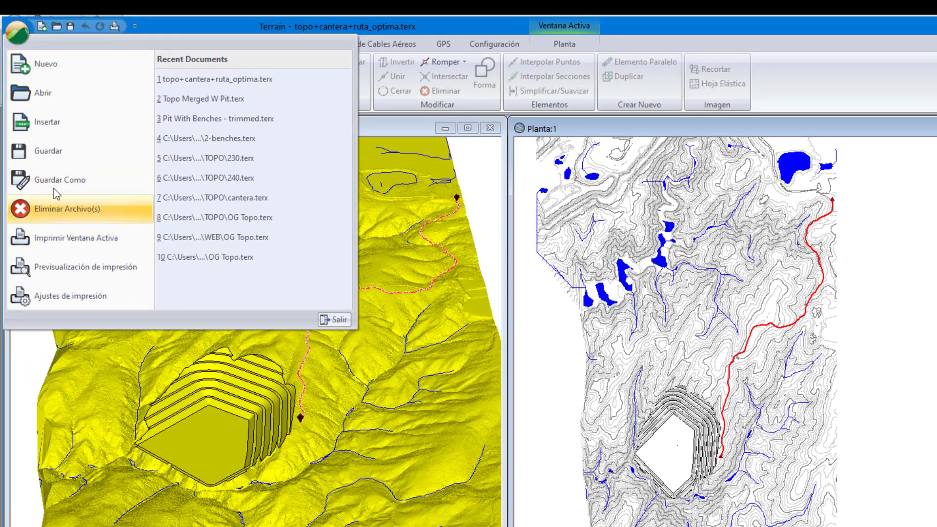
pyautogui.click(50, 162)
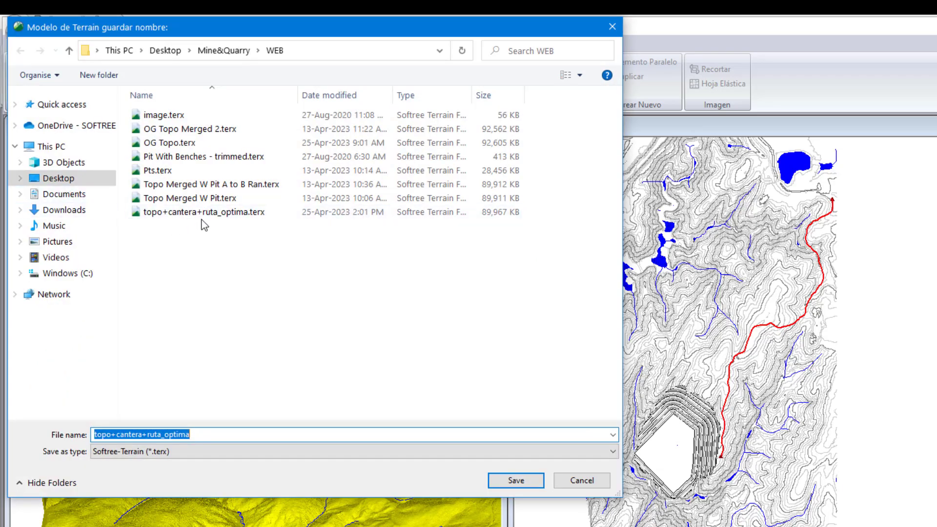
pyautogui.click(204, 214)
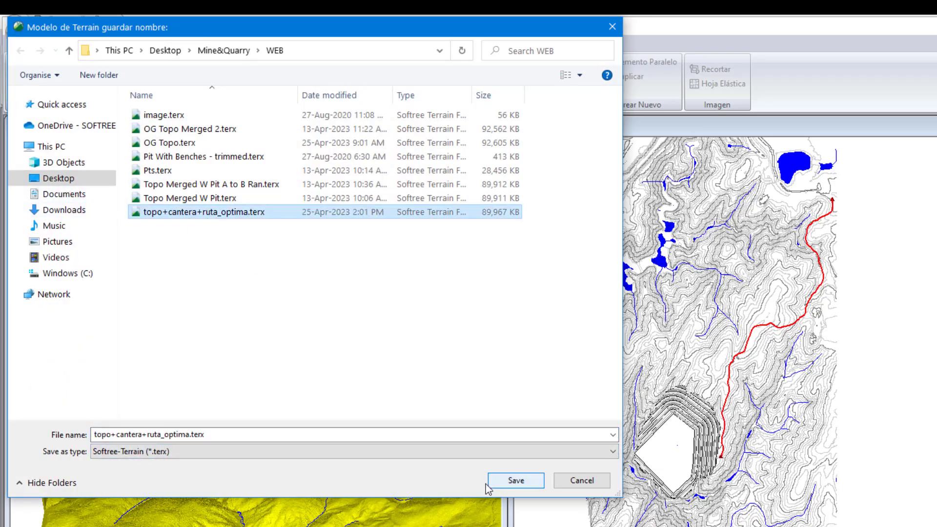
pyautogui.click(518, 482)
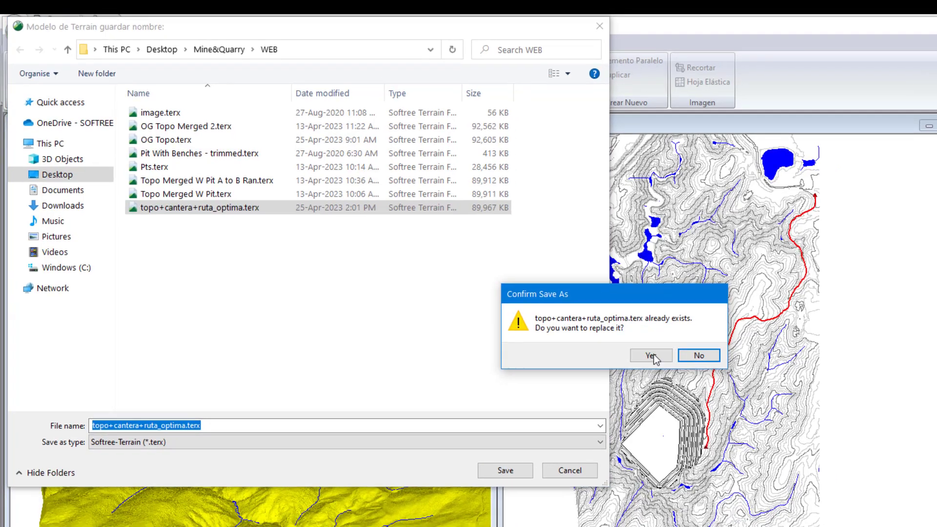
pyautogui.click(652, 356)
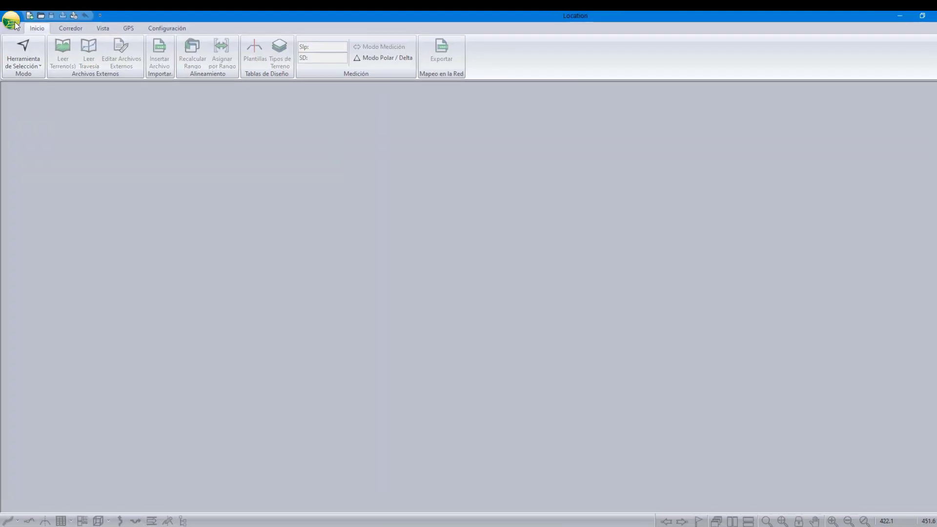
# - Switch to Location and create a design from WEB's topo+cantera+ruta_optima.terx, with its initial point at Centro del terreno and the default standard template
pyautogui.click(15, 23)
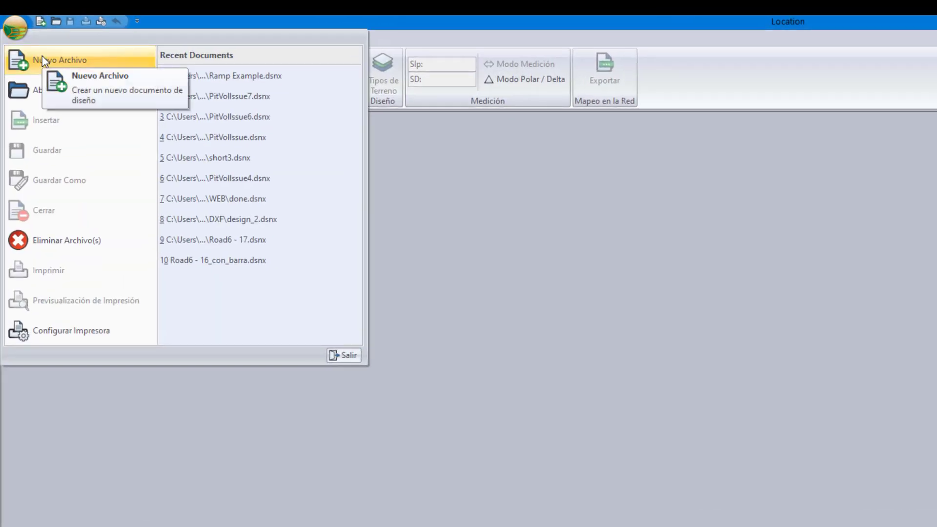
pyautogui.click(43, 57)
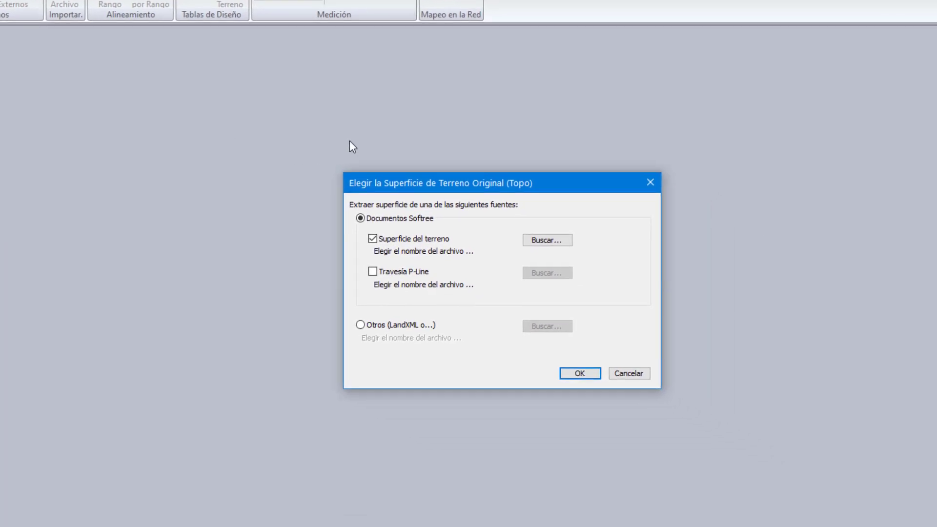
pyautogui.click(547, 241)
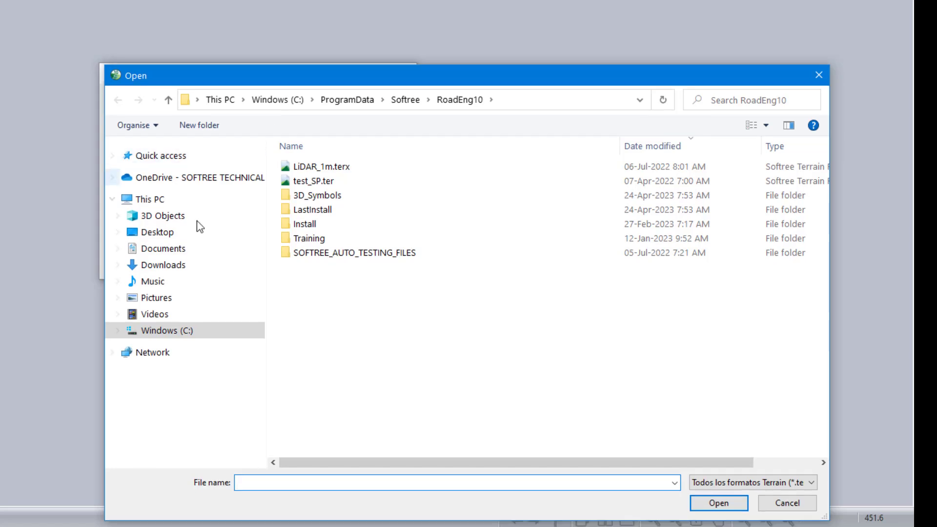
pyautogui.click(157, 232)
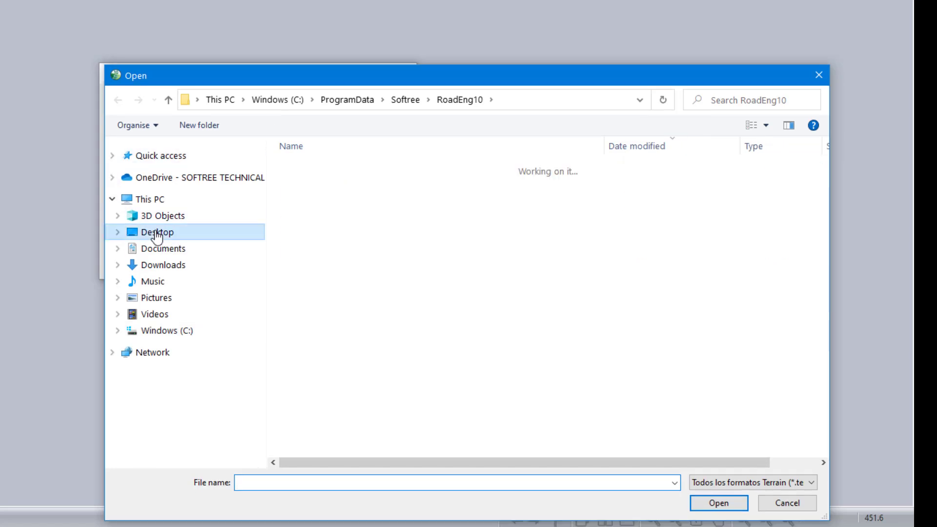
pyautogui.doubleClick(320, 195)
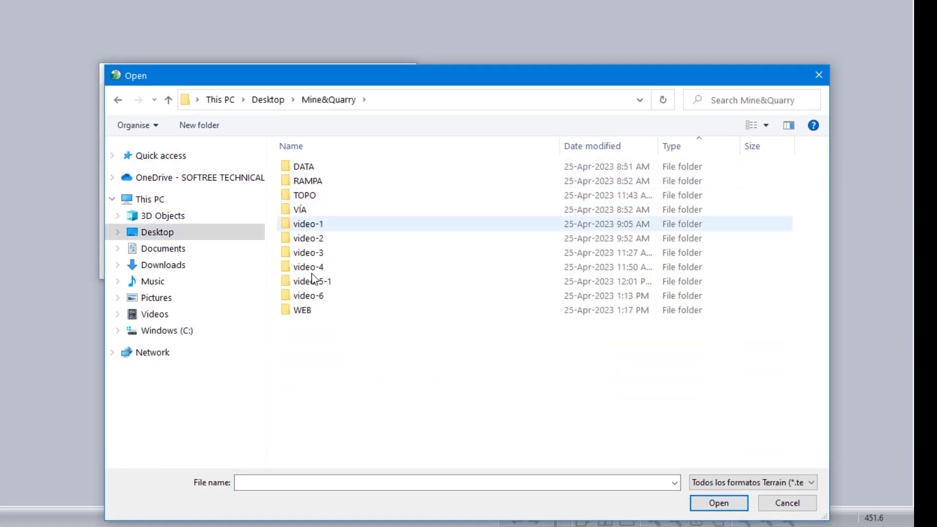
pyautogui.doubleClick(313, 309)
pyautogui.click(339, 268)
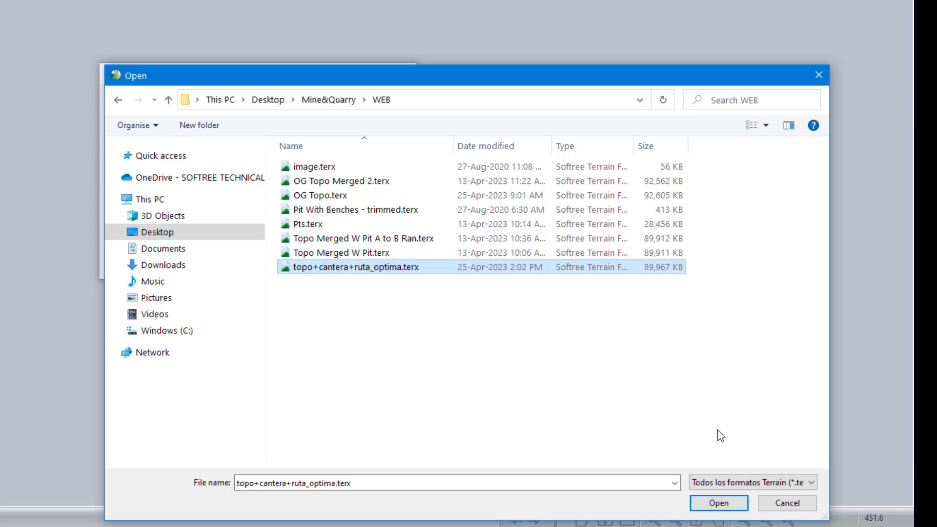
pyautogui.click(716, 503)
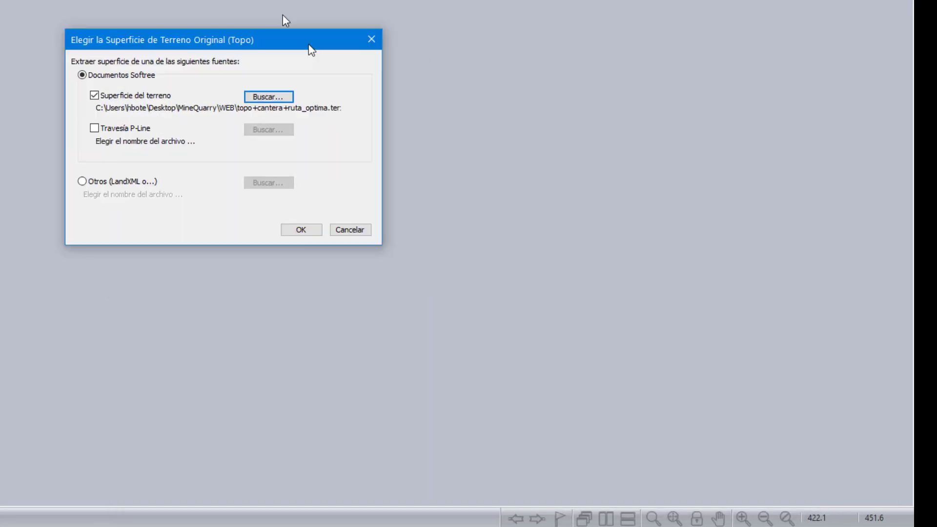
pyautogui.click(379, 237)
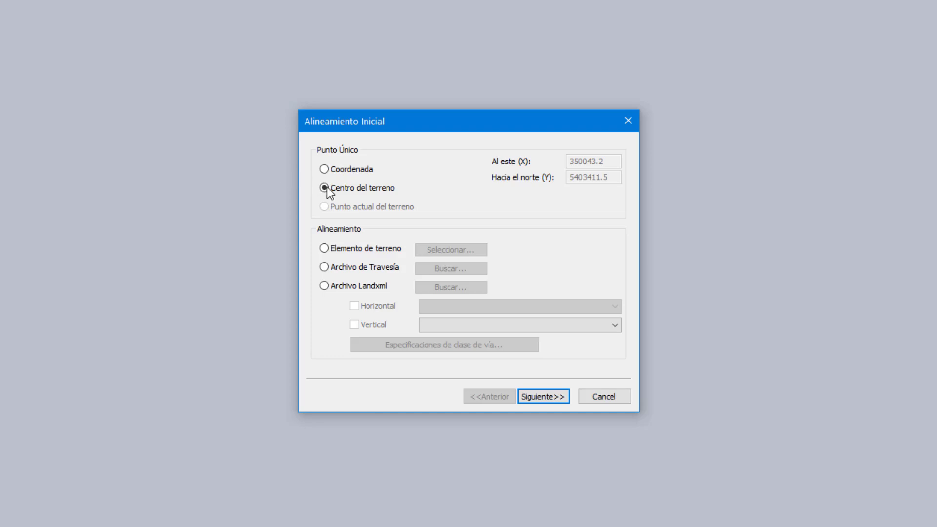
pyautogui.click(536, 396)
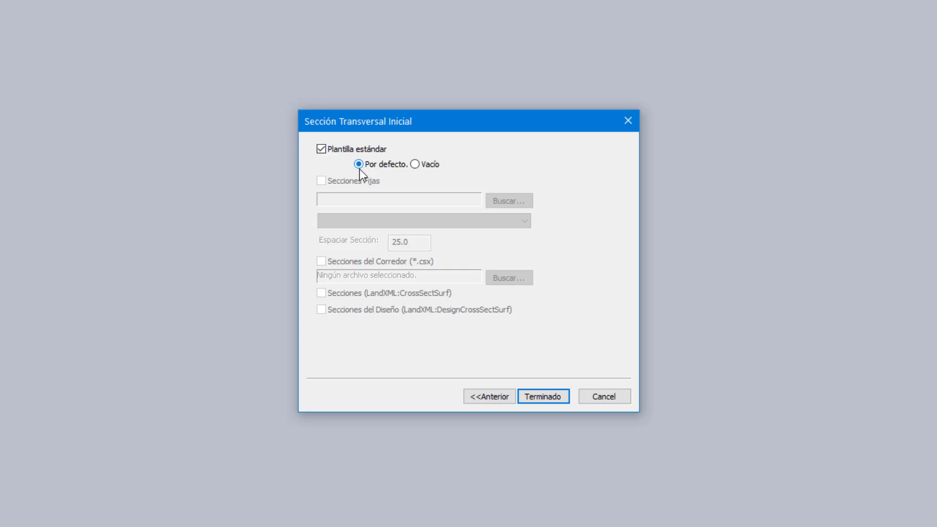
pyautogui.click(547, 397)
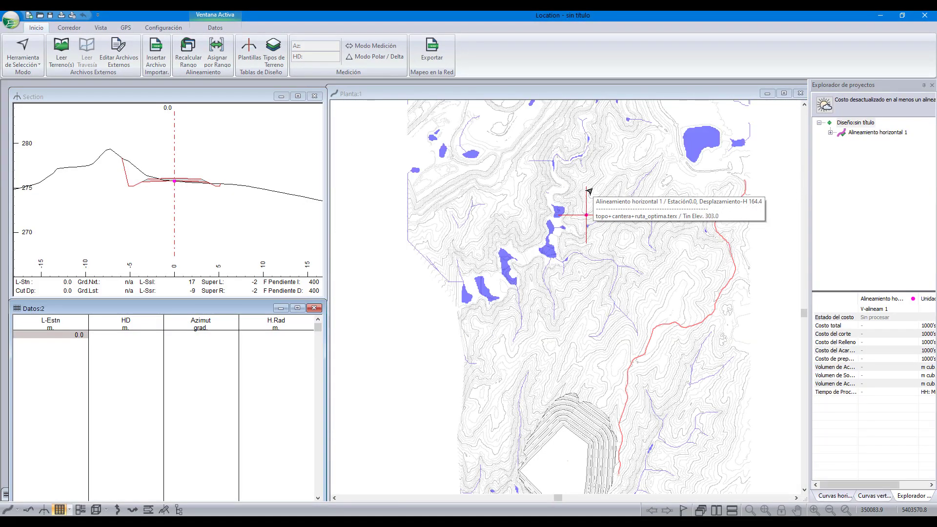
pyautogui.scroll(-3, 590, 191)
pyautogui.moveTo(590, 191); pyautogui.dragTo(487, 263, button='middle')
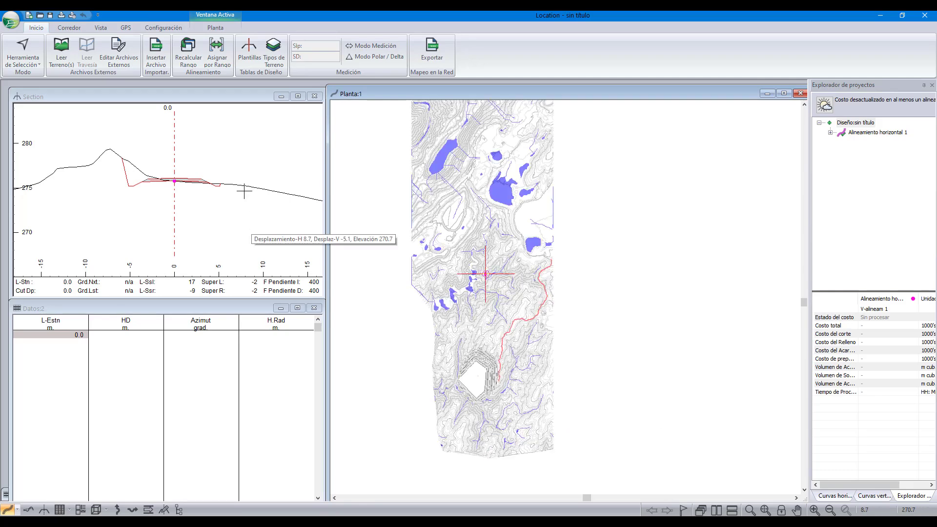
pyautogui.click(236, 105)
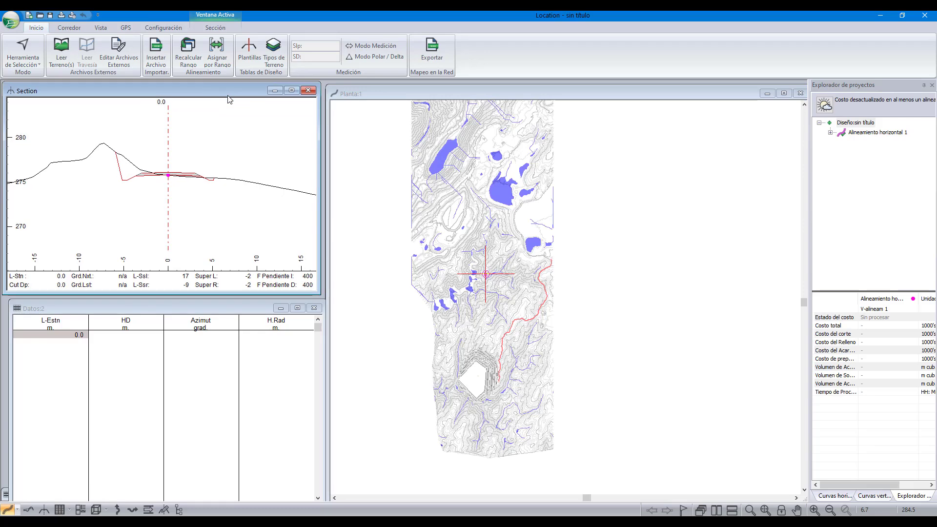
pyautogui.click(176, 308)
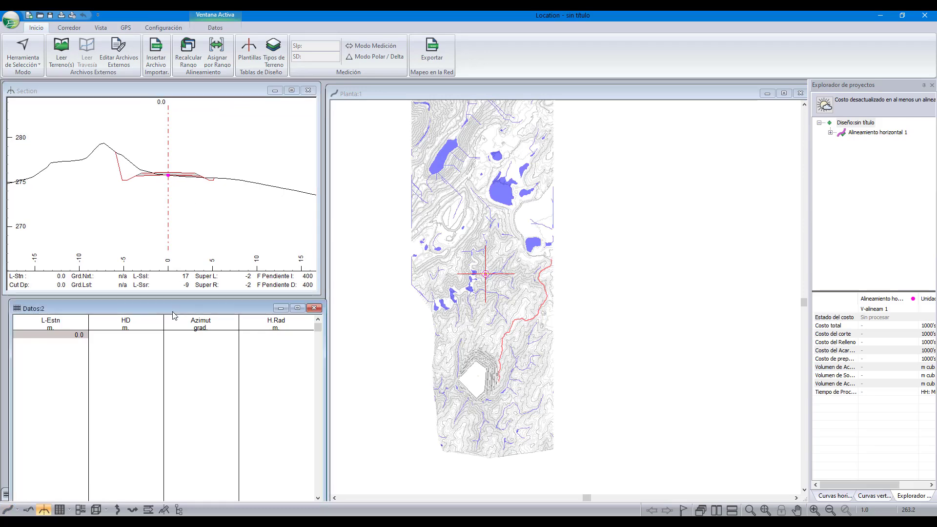
pyautogui.click(431, 97)
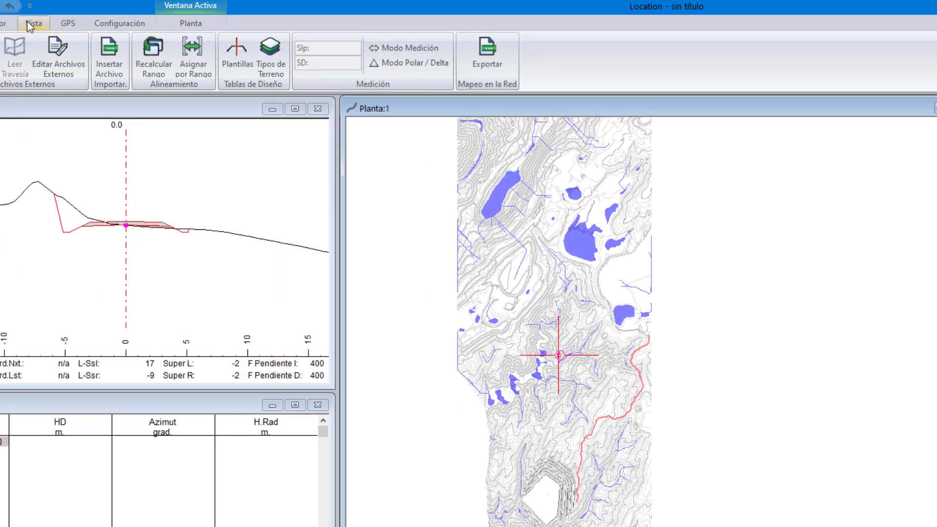
# - Apply the Test.dlt screen format to the design windows
pyautogui.click(29, 24)
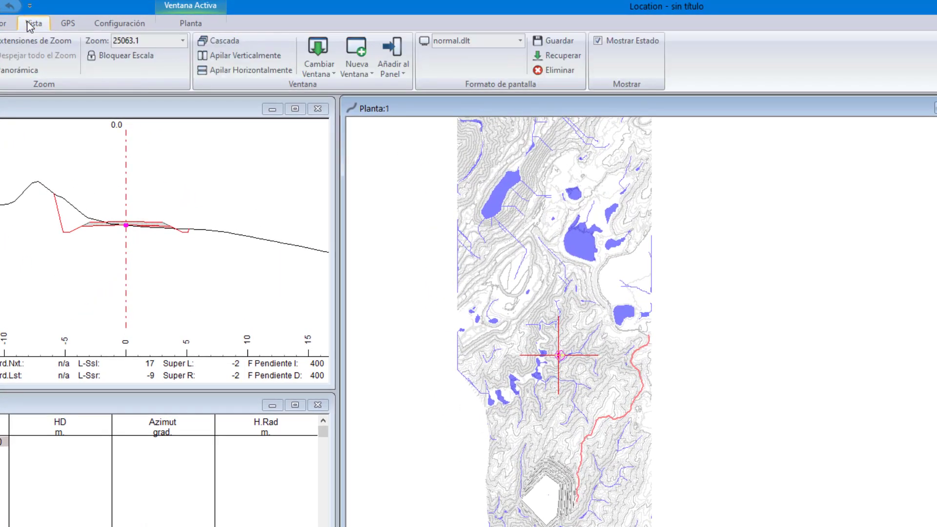
pyautogui.click(520, 41)
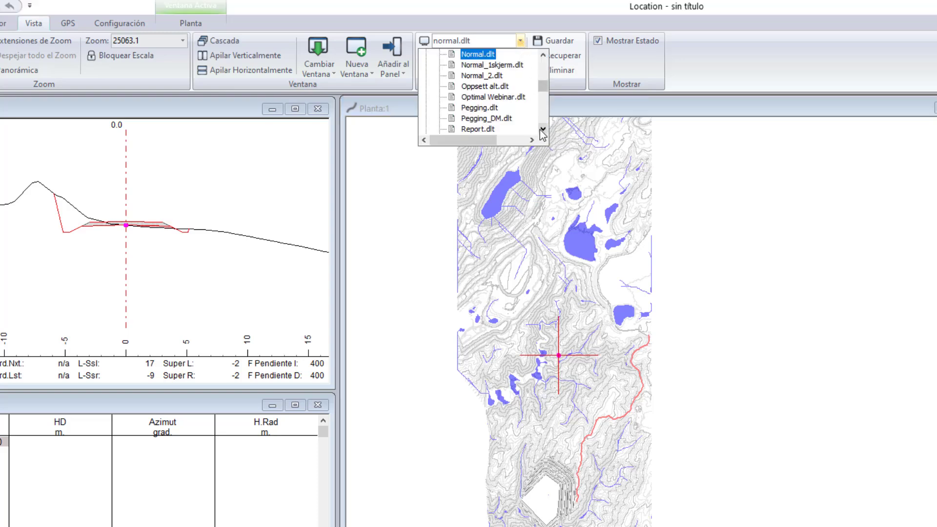
pyautogui.scroll(-3, 539, 125)
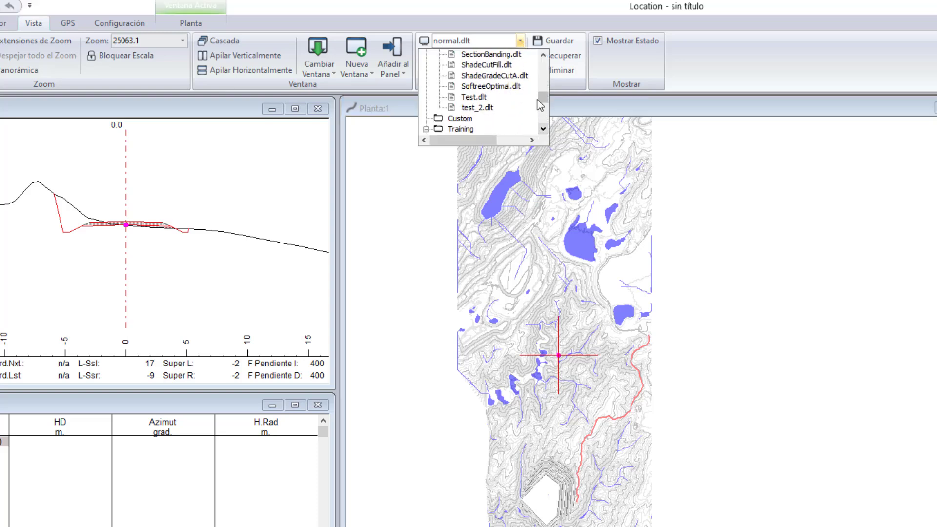
pyautogui.click(536, 96)
# - Apply the green_field.dlt screen format from the Softree folder to the design windows
pyautogui.click(520, 42)
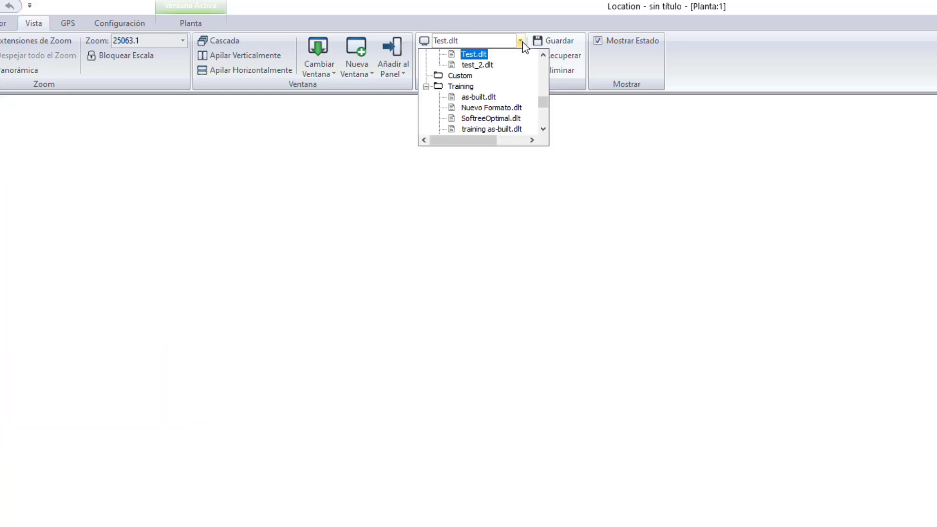
pyautogui.moveTo(544, 104); pyautogui.dragTo(534, 64)
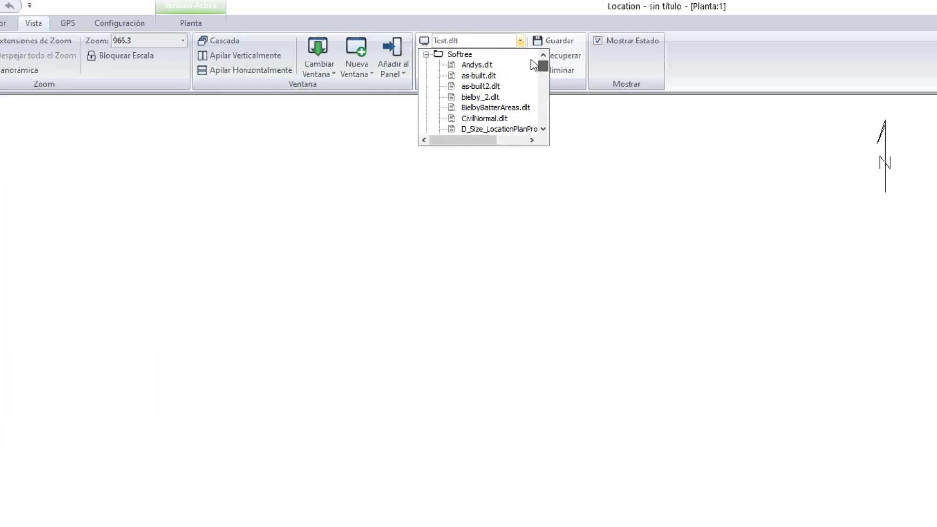
pyautogui.click(541, 127)
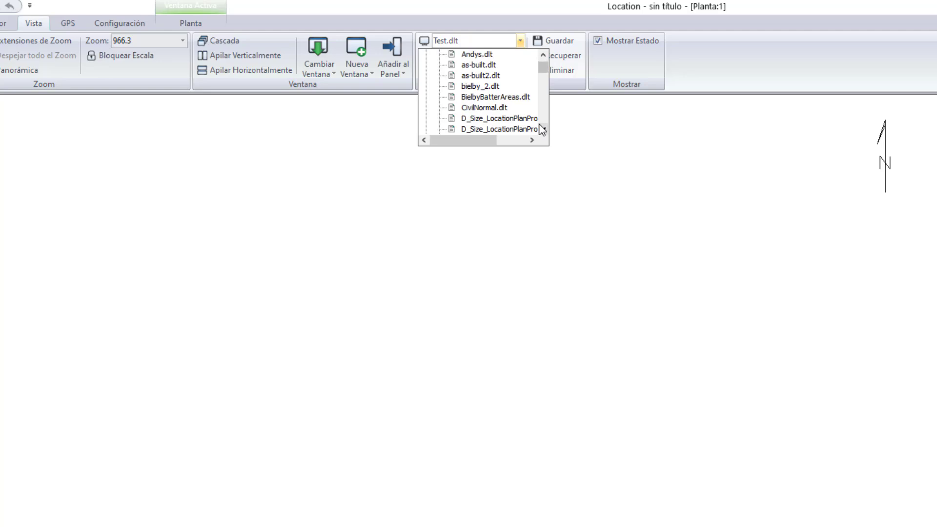
pyautogui.click(541, 127)
pyautogui.click(541, 127)
pyautogui.click(541, 127)
pyautogui.click(541, 127)
pyautogui.click(540, 127)
pyautogui.click(541, 127)
pyautogui.click(540, 127)
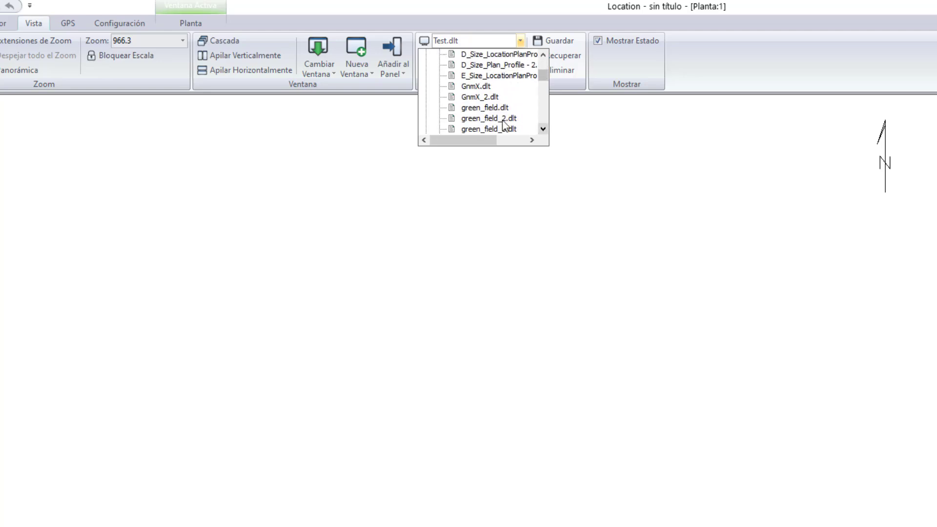
pyautogui.click(480, 107)
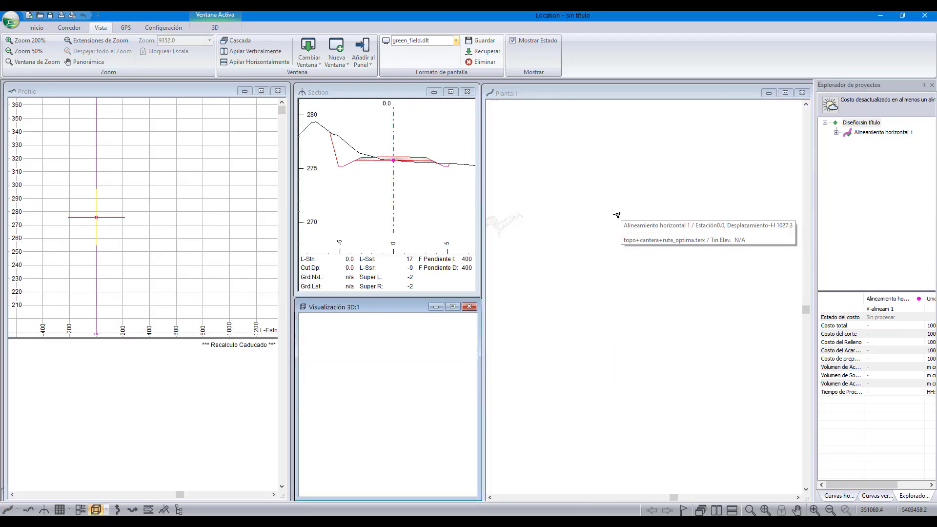
pyautogui.moveTo(696, 198); pyautogui.dragTo(698, 198, button='middle')
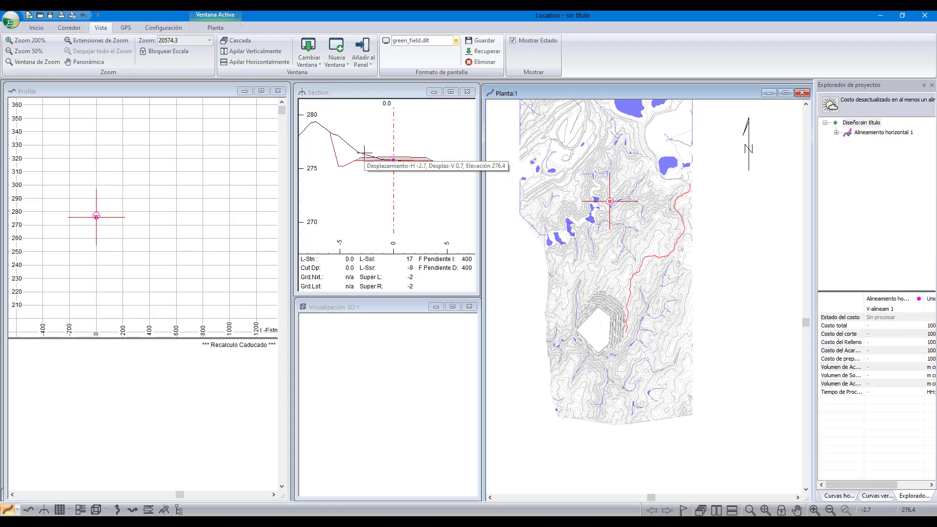
# - Turn off Utilizar volúmenes de acarreo óptimo in the material haul graph options of the profile window
pyautogui.click(114, 131)
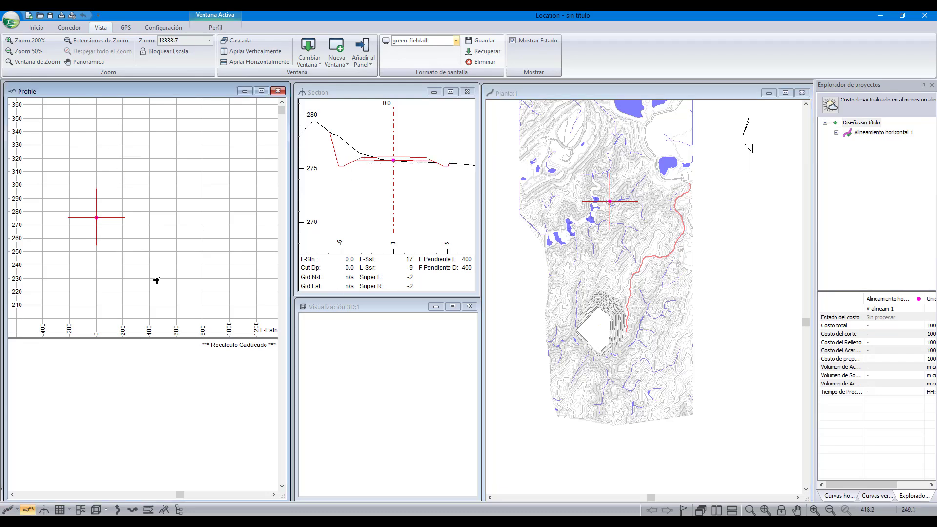
pyautogui.rightClick(203, 382)
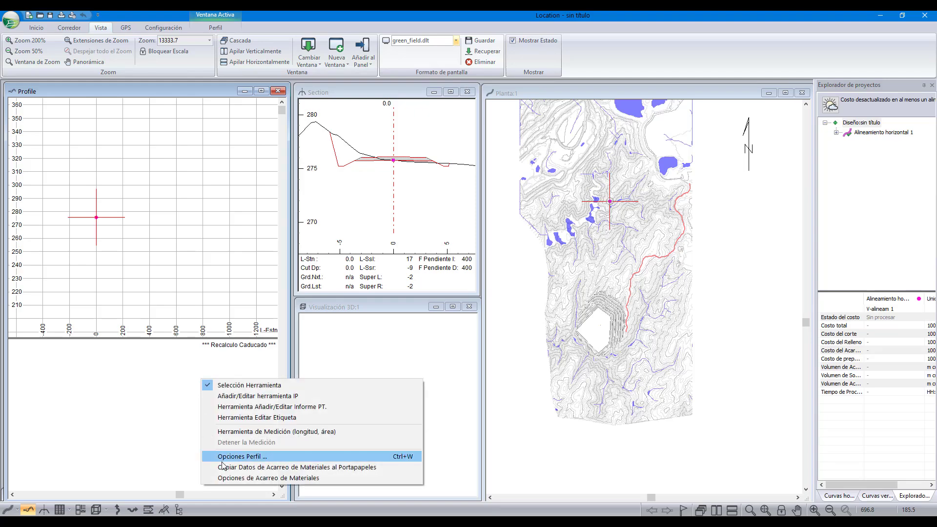
pyautogui.click(229, 477)
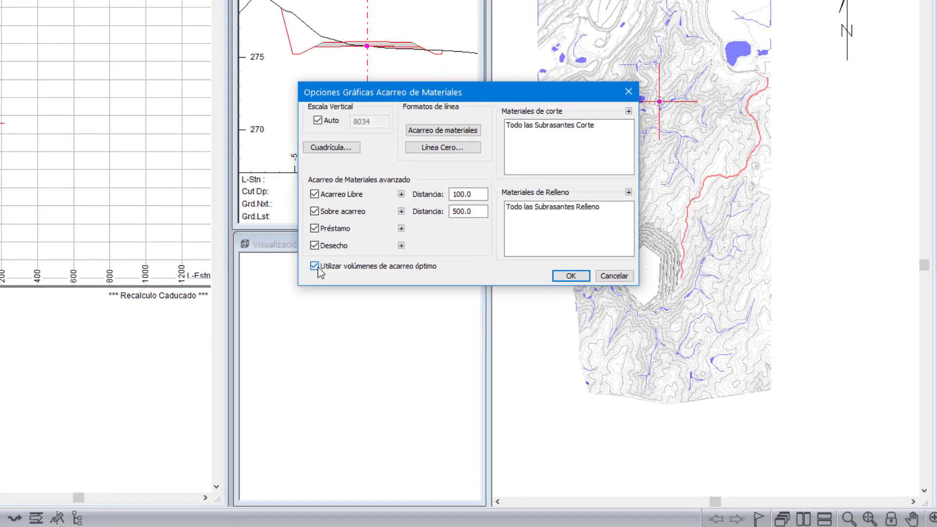
pyautogui.click(345, 311)
pyautogui.click(570, 276)
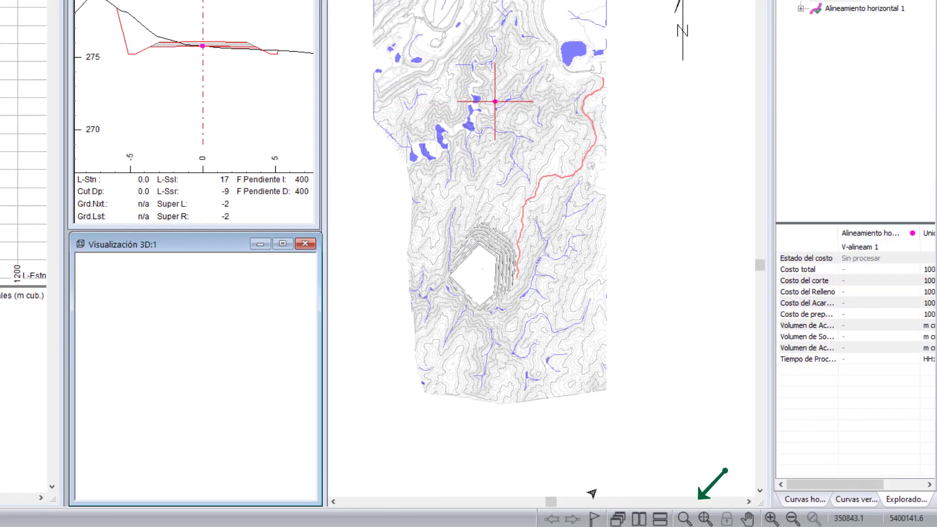
# - Fit the terrain in the 3D view and turn on Mostrar triángulos for topo+cantera+ruta_optima.terx in its 3D options
pyautogui.click(705, 518)
pyautogui.rightClick(183, 362)
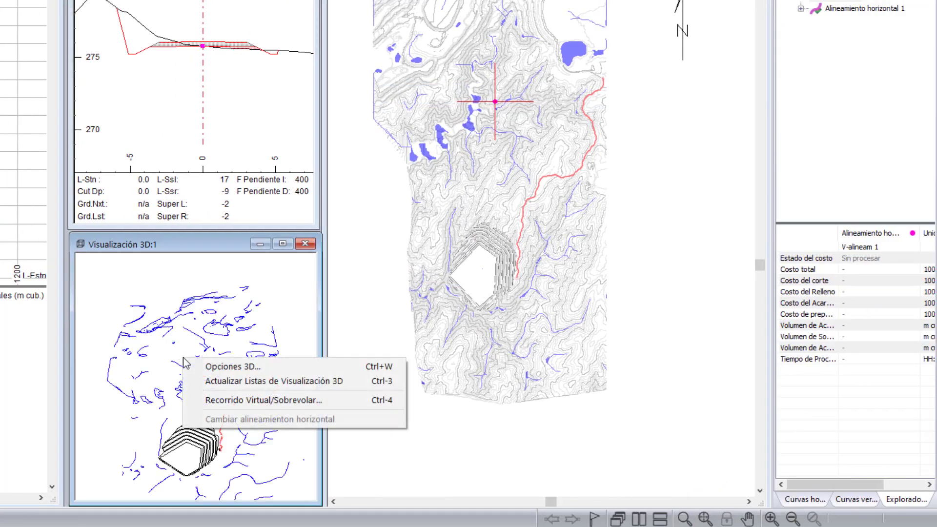
pyautogui.click(191, 366)
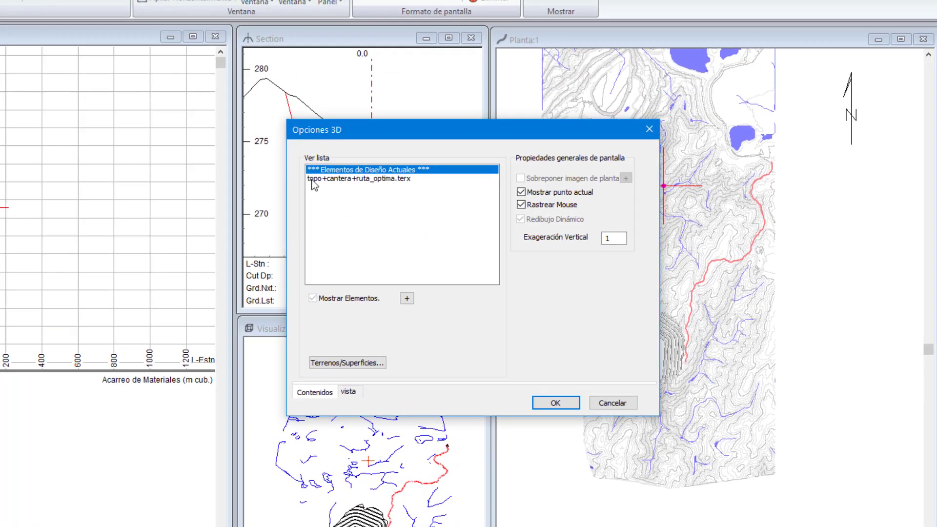
pyautogui.click(312, 179)
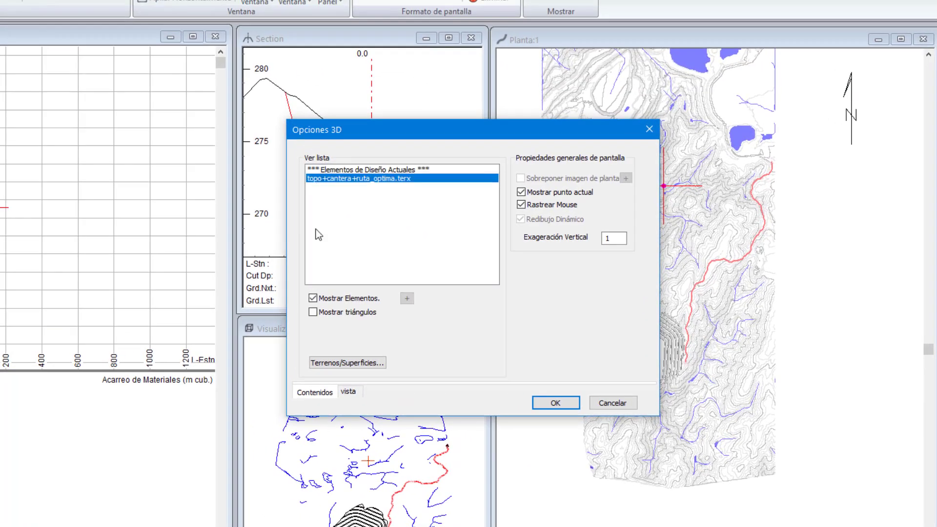
pyautogui.click(312, 313)
# - Set the alpha channel of the terrain triangles' colour to 125 and apply the 3D options
pyautogui.click(408, 327)
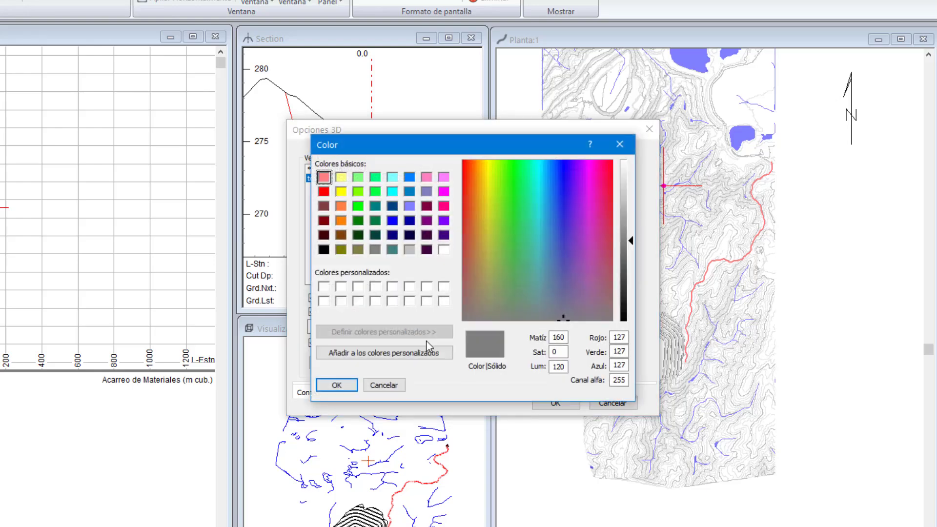
pyautogui.click(613, 381)
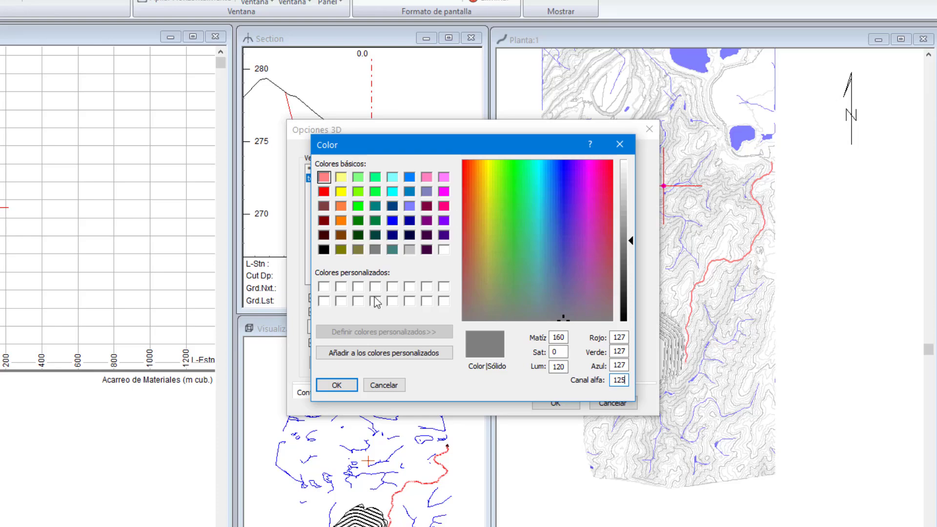
pyautogui.click(337, 385)
pyautogui.click(556, 403)
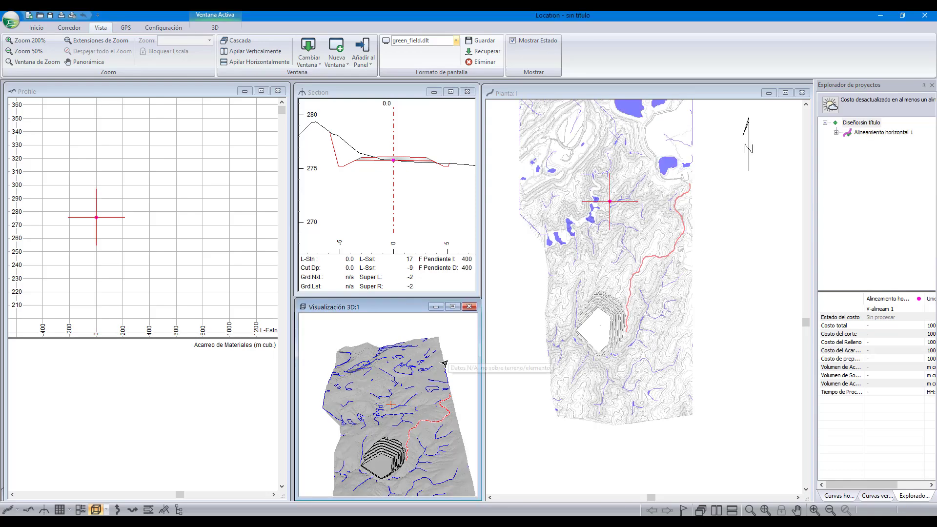
pyautogui.scroll(5, 400, 378)
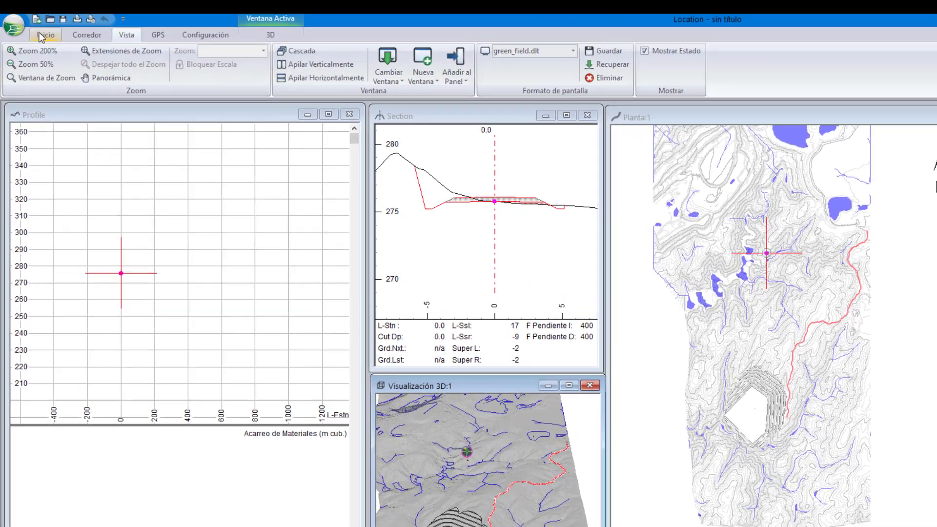
# - Open the template editor and preview the Rural, Urban, Landing and Resource Low Volume templates, testing the last one in fill
pyautogui.click(45, 36)
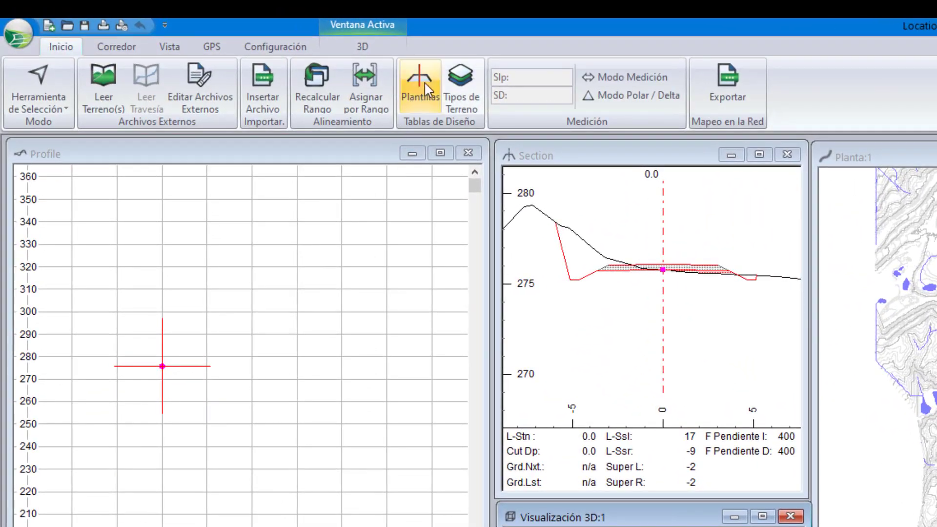
pyautogui.click(314, 63)
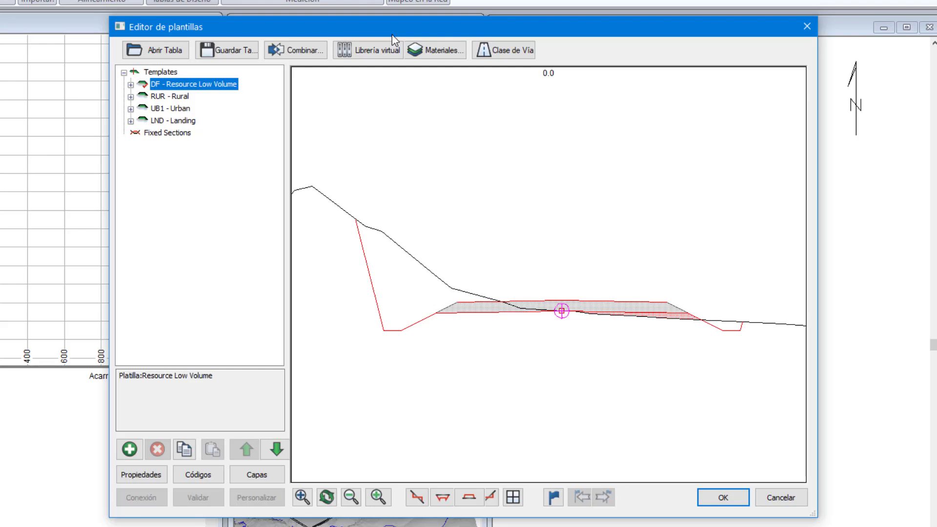
pyautogui.click(181, 97)
pyautogui.click(181, 109)
pyautogui.click(183, 121)
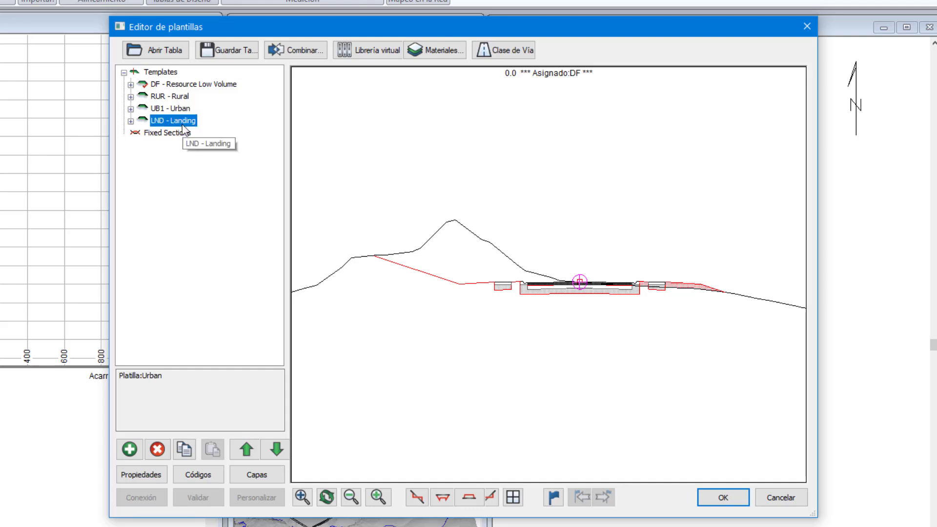
pyautogui.click(181, 85)
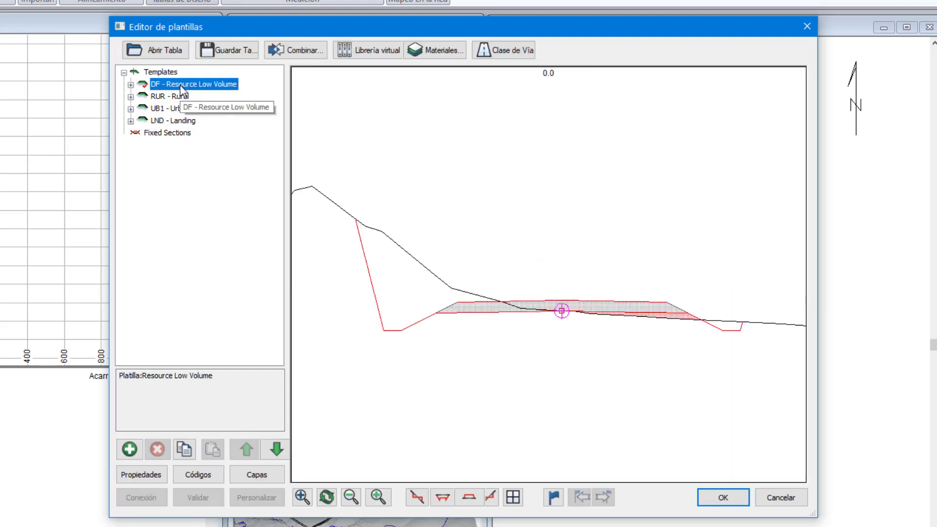
pyautogui.moveTo(562, 308); pyautogui.dragTo(557, 268)
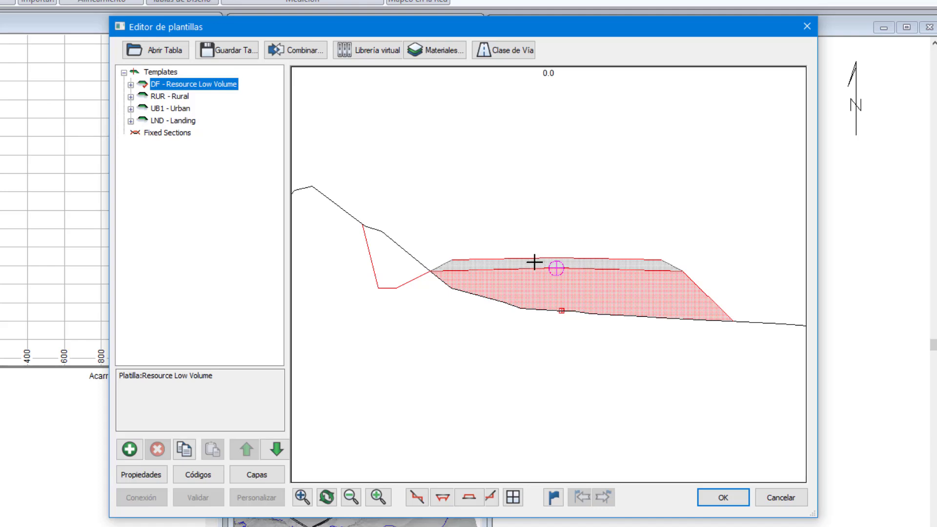
# - Combine the HAUL Haul Road template from Minera_con_berma.tpl into the current template table
pyautogui.click(308, 56)
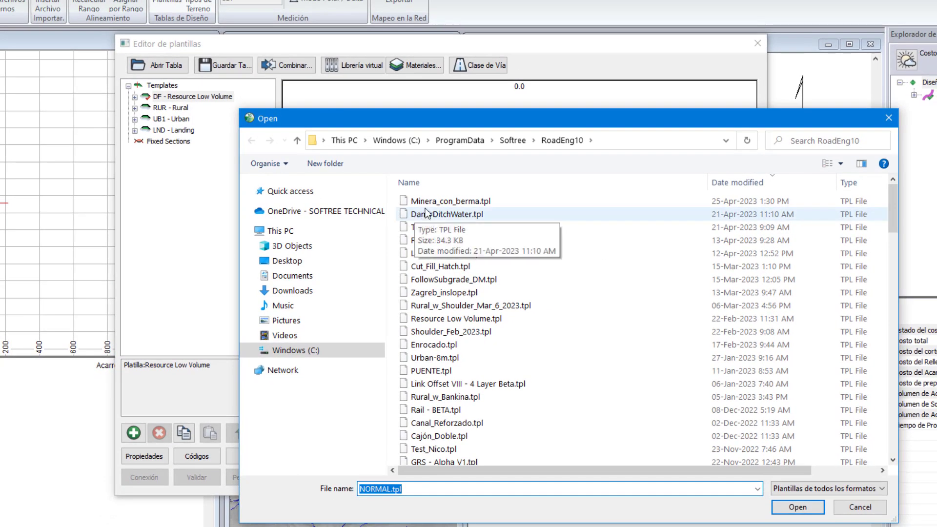
pyautogui.click(427, 205)
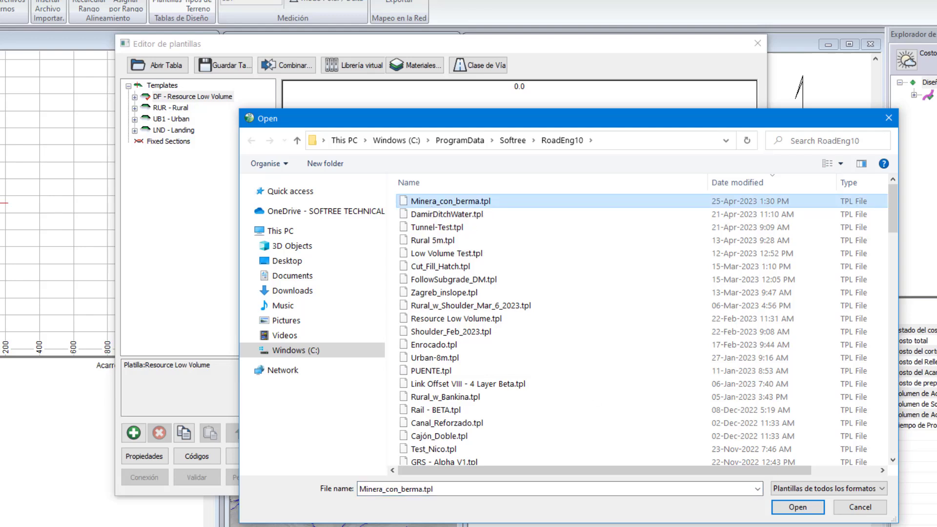
pyautogui.click(798, 508)
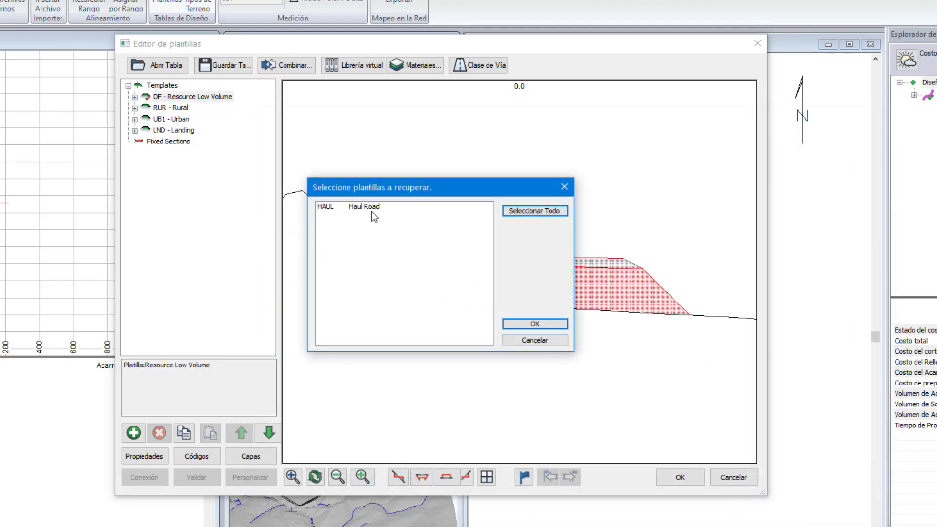
pyautogui.click(371, 207)
pyautogui.click(534, 324)
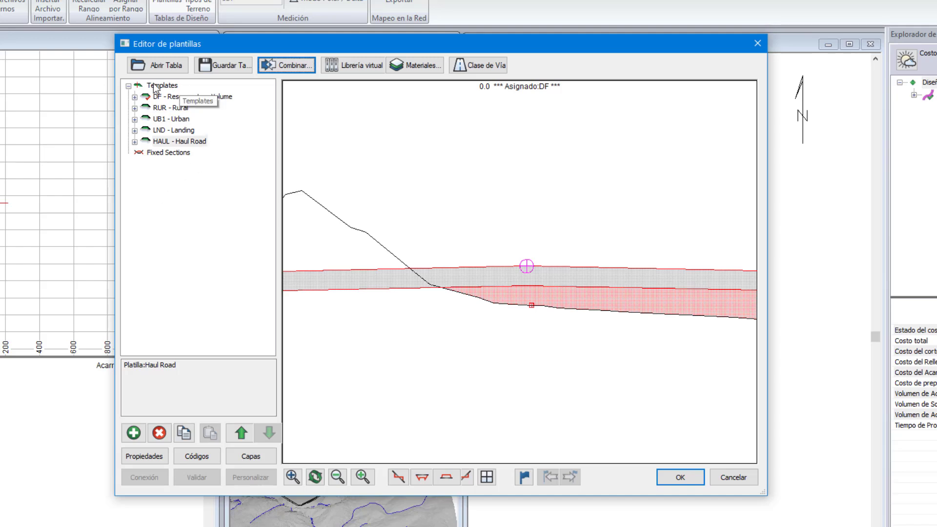
# - List the Haul Road template's components and preview its section at different cut depths below the terrain
pyautogui.click(135, 142)
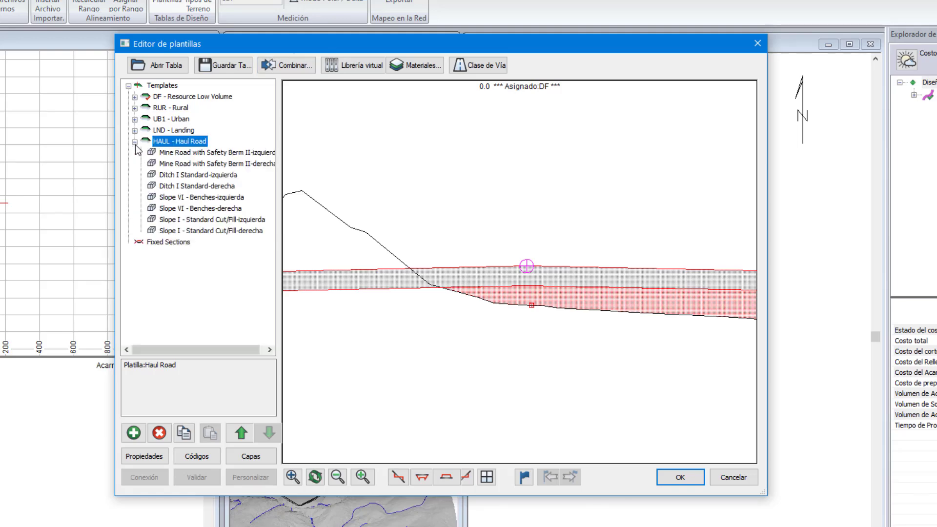
pyautogui.moveTo(594, 271)
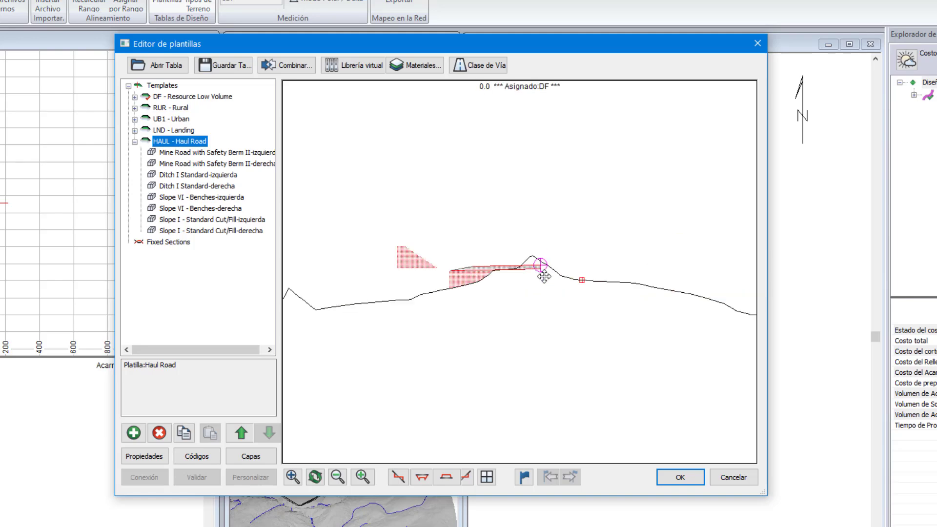
pyautogui.moveTo(543, 276); pyautogui.dragTo(548, 388)
pyautogui.moveTo(544, 296)
pyautogui.moveTo(549, 252); pyautogui.dragTo(488, 113, button='middle')
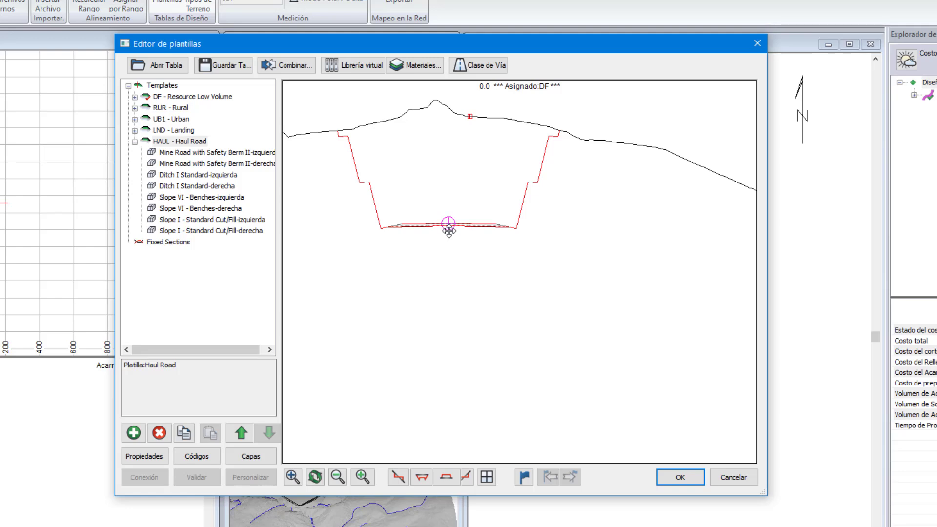
pyautogui.moveTo(449, 230); pyautogui.dragTo(491, 189)
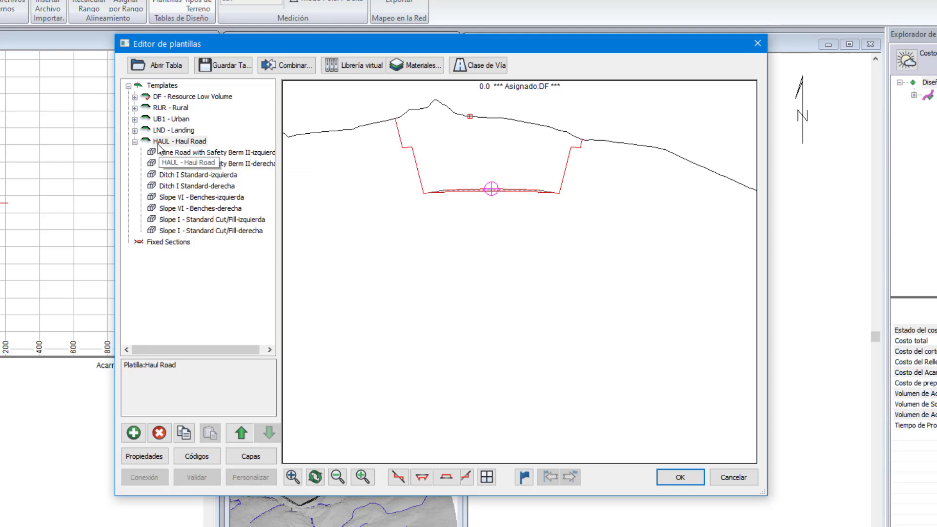
# - Examine the properties of Mine Road with Safety Berm II-izquierda, including BermHeight, Srf1Thick and BermSlope
pyautogui.click(171, 153)
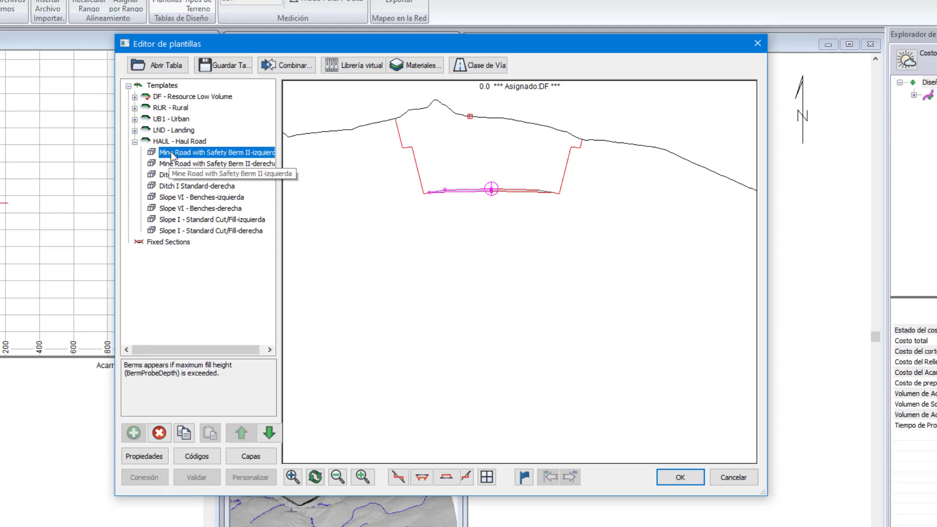
pyautogui.click(144, 456)
pyautogui.moveTo(354, 51); pyautogui.dragTo(245, 50)
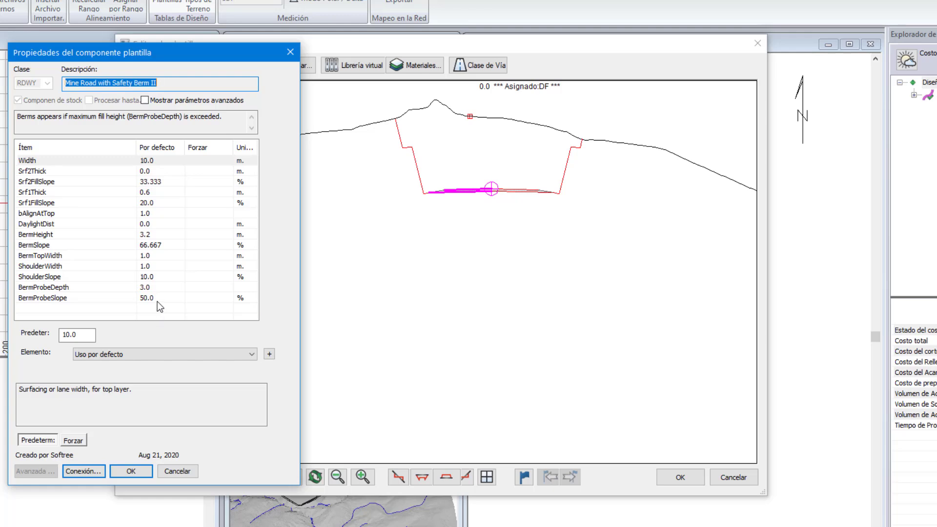
pyautogui.click(157, 234)
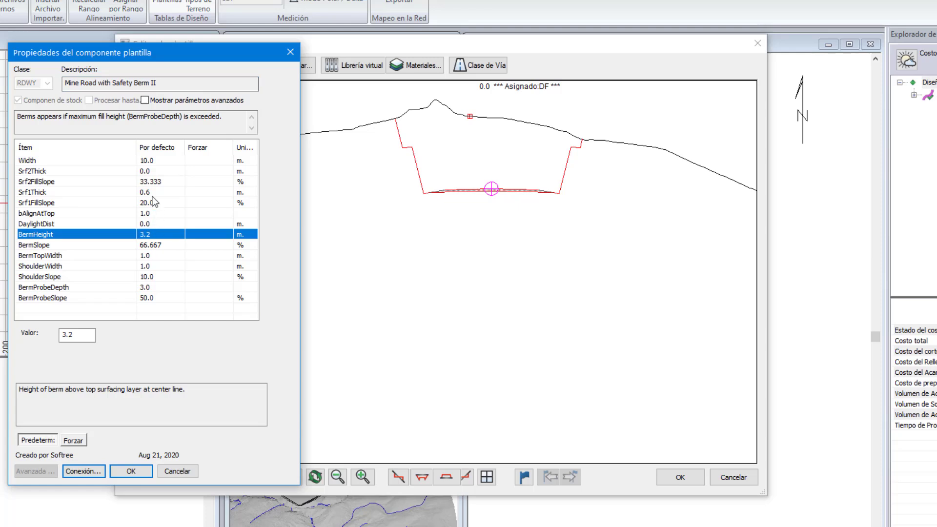
pyautogui.click(151, 195)
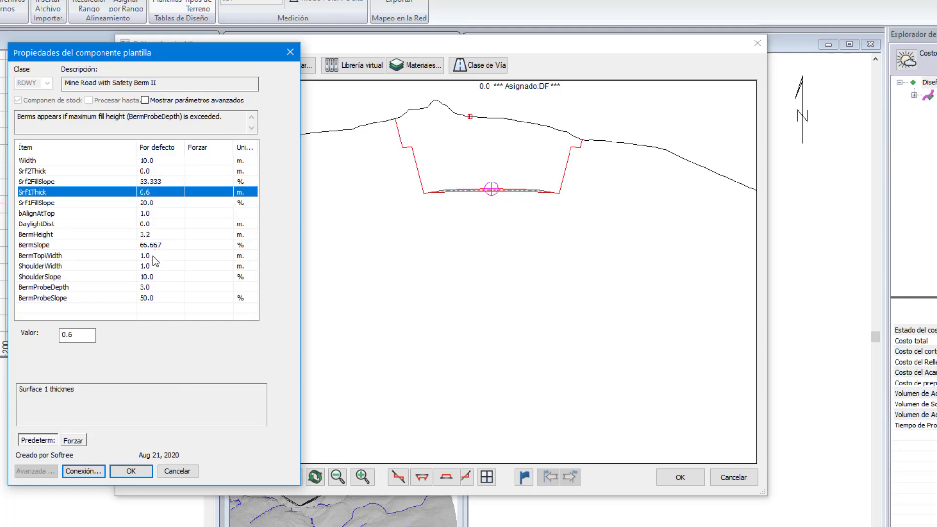
pyautogui.click(170, 247)
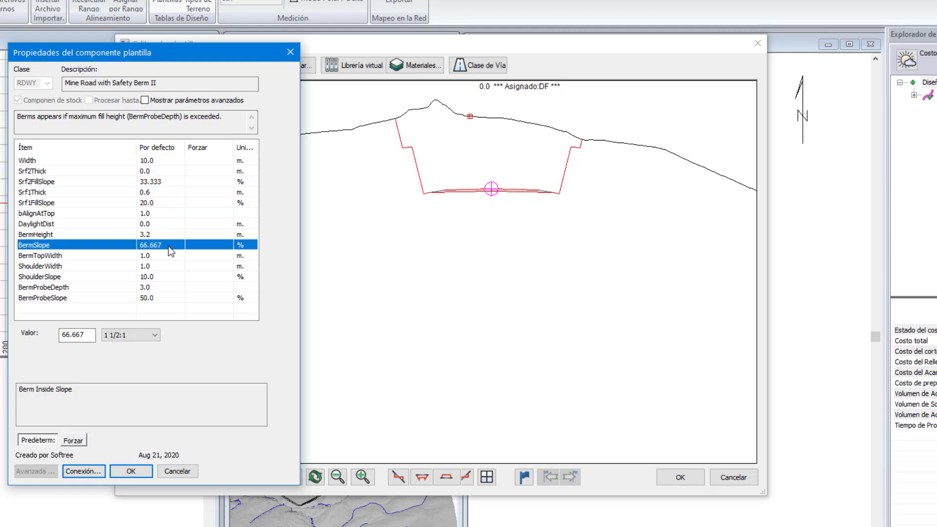
pyautogui.click(142, 472)
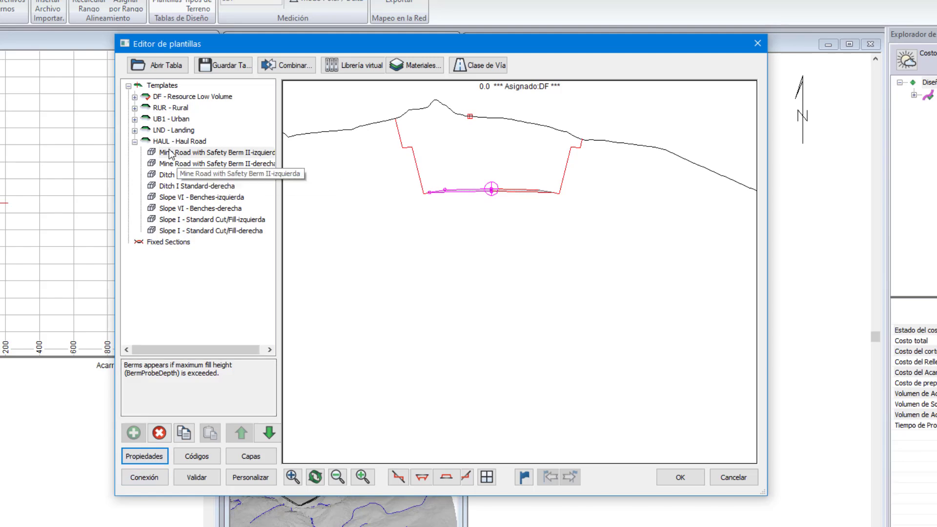
# - Look at the virtual library's component categories and preview the Haul Road section in fill with its safety berms
pyautogui.click(370, 67)
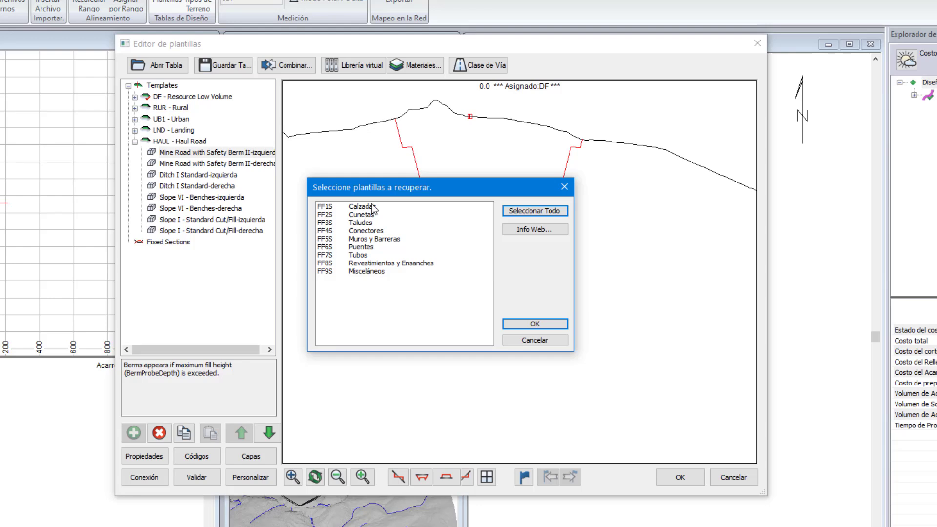
pyautogui.click(523, 342)
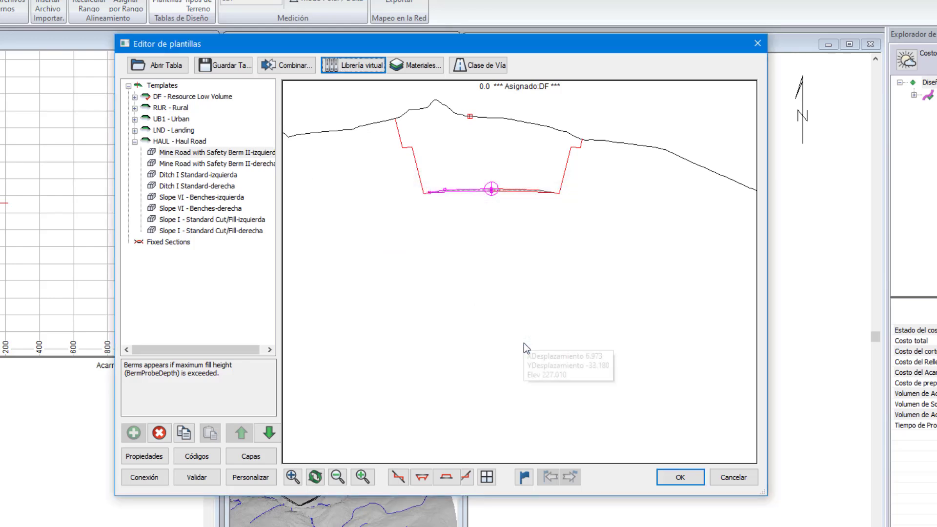
pyautogui.moveTo(491, 190); pyautogui.dragTo(486, 159)
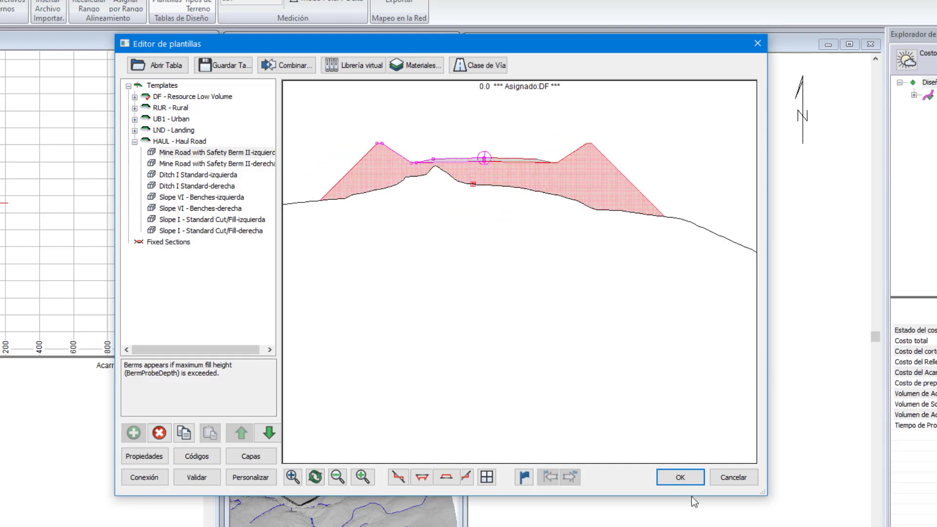
# - Accept the template table changes and recalculate all stations with Recalcular costo off
pyautogui.click(680, 478)
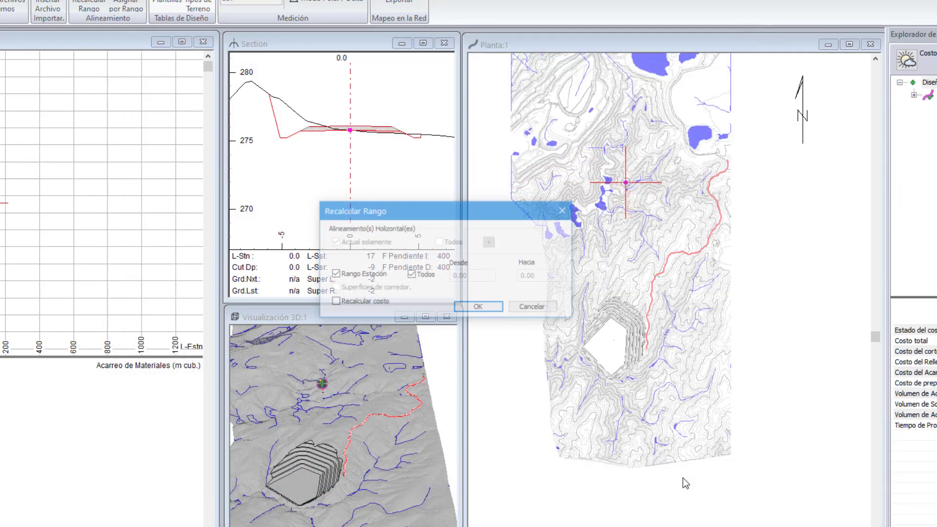
pyautogui.click(334, 302)
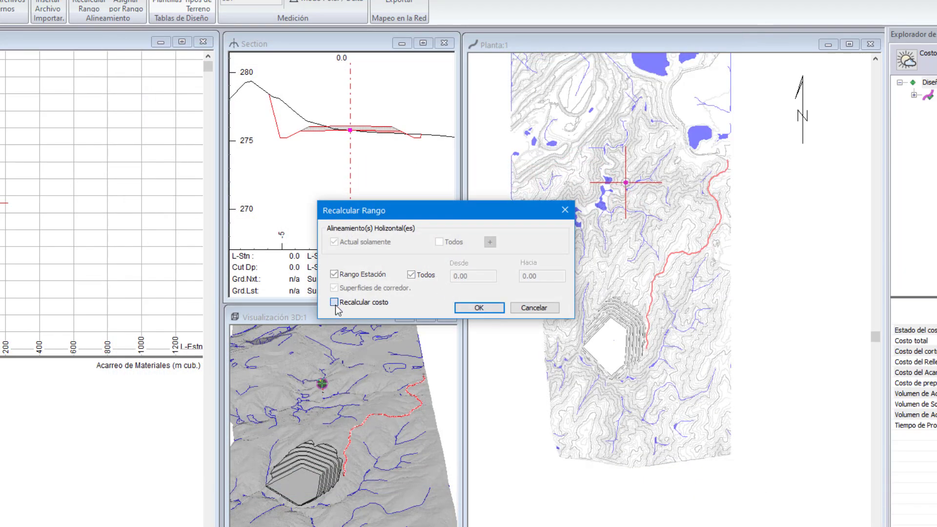
pyautogui.click(479, 307)
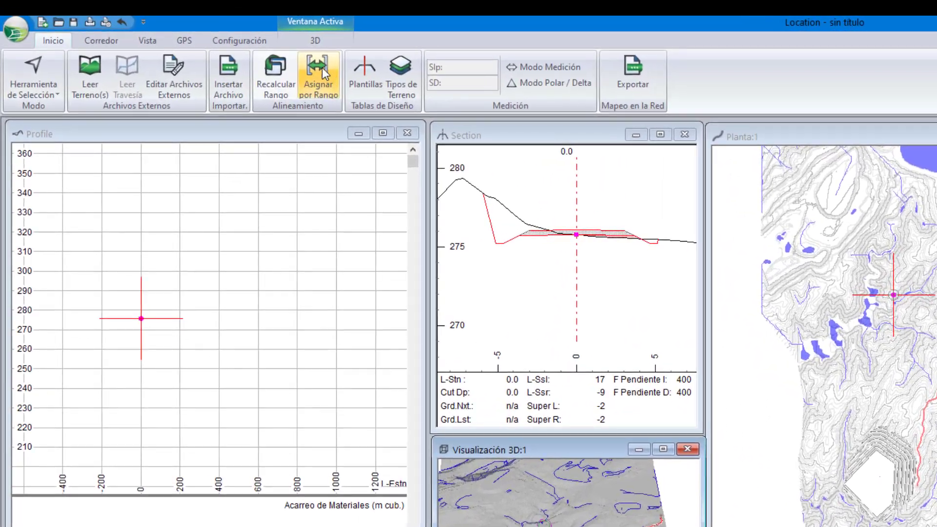
# - Assign the HAUL Haul Road template to the alignment's full station range and check the resulting cross section
pyautogui.click(320, 72)
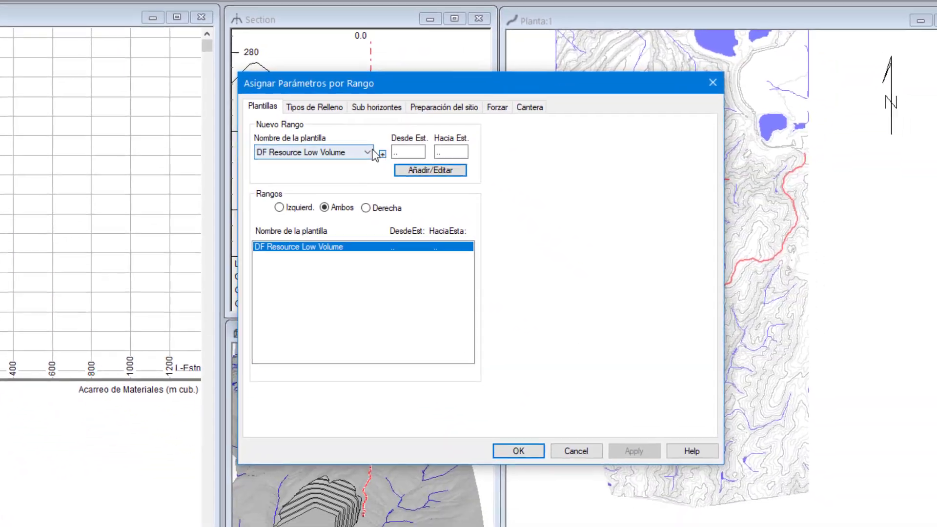
pyautogui.click(371, 152)
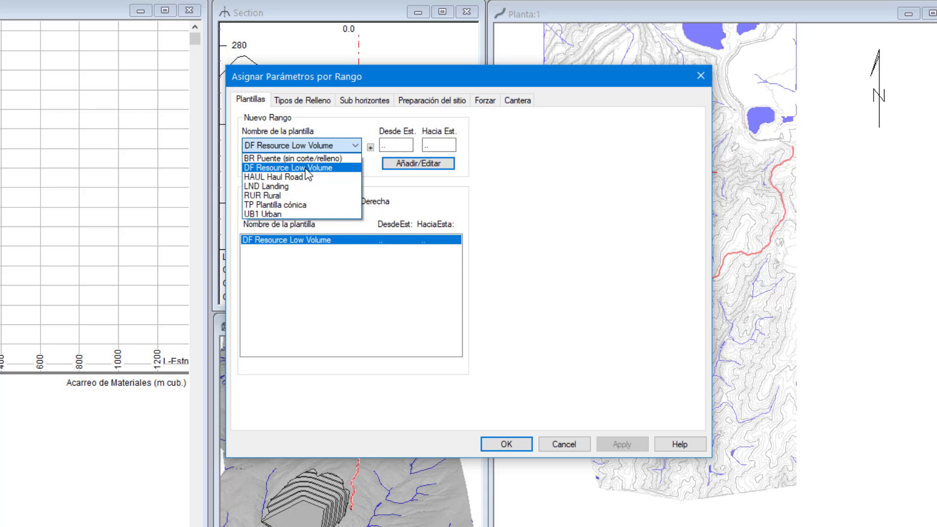
pyautogui.click(279, 175)
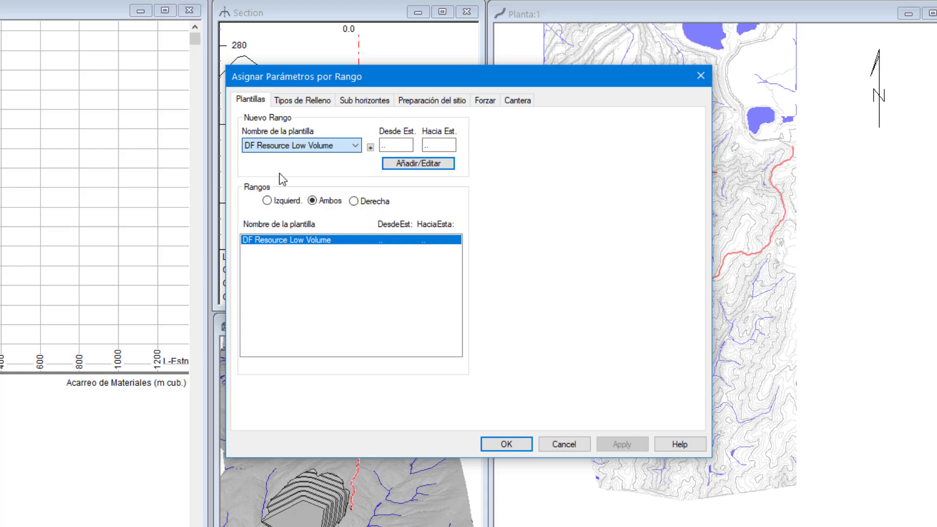
pyautogui.click(401, 166)
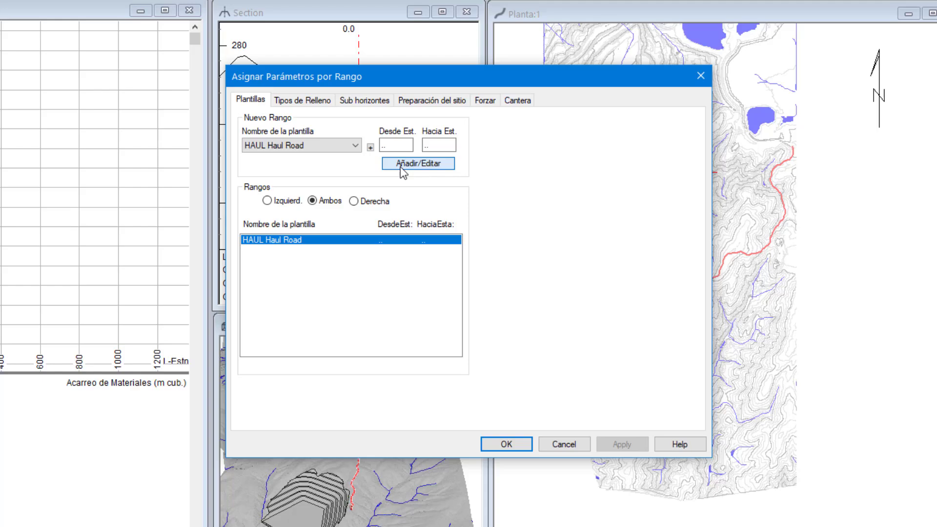
pyautogui.click(508, 444)
pyautogui.click(507, 316)
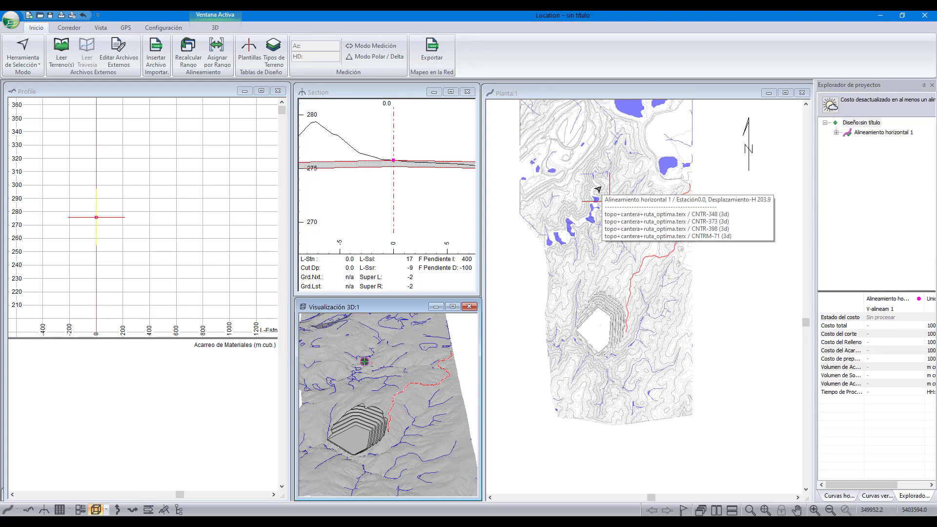
pyautogui.scroll(-2, 387, 209)
pyautogui.scroll(-3, 387, 208)
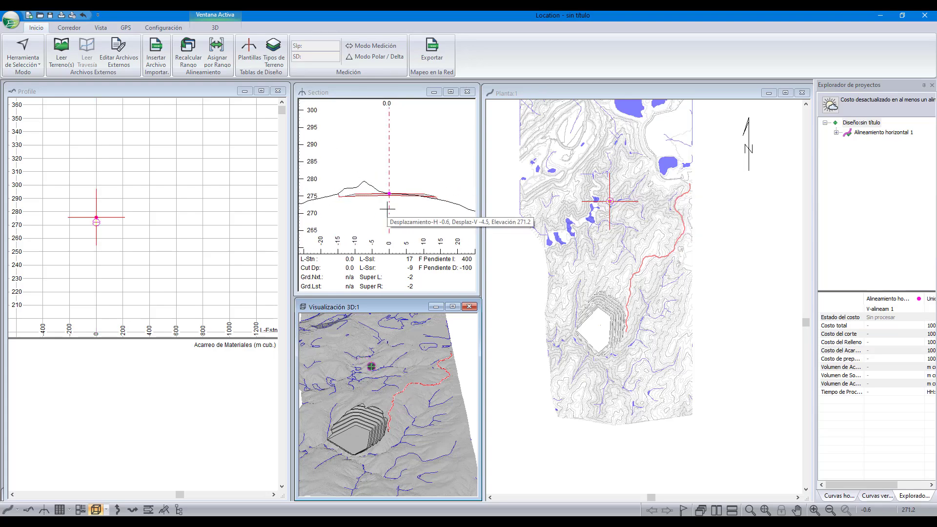
pyautogui.moveTo(387, 209); pyautogui.dragTo(387, 193, button='middle')
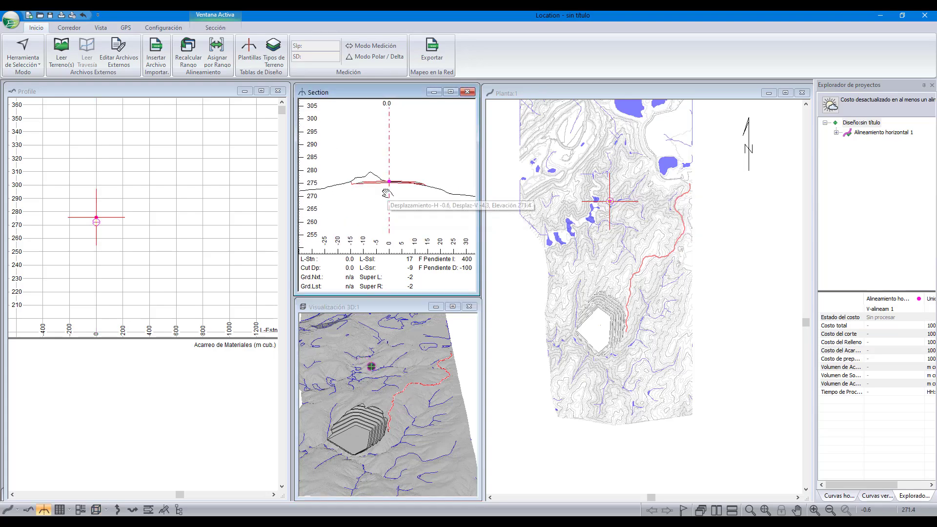
# - Begin editing the horizontal alignment in plan, bringing its starting point to the pit end of the optimal route
pyautogui.moveTo(635, 316); pyautogui.dragTo(607, 325, button='middle')
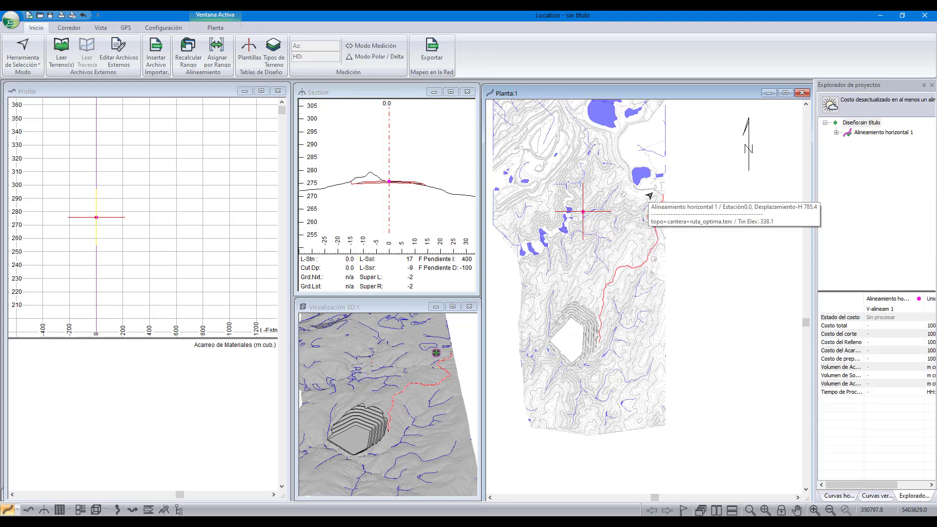
pyautogui.rightClick(703, 191)
pyautogui.click(713, 209)
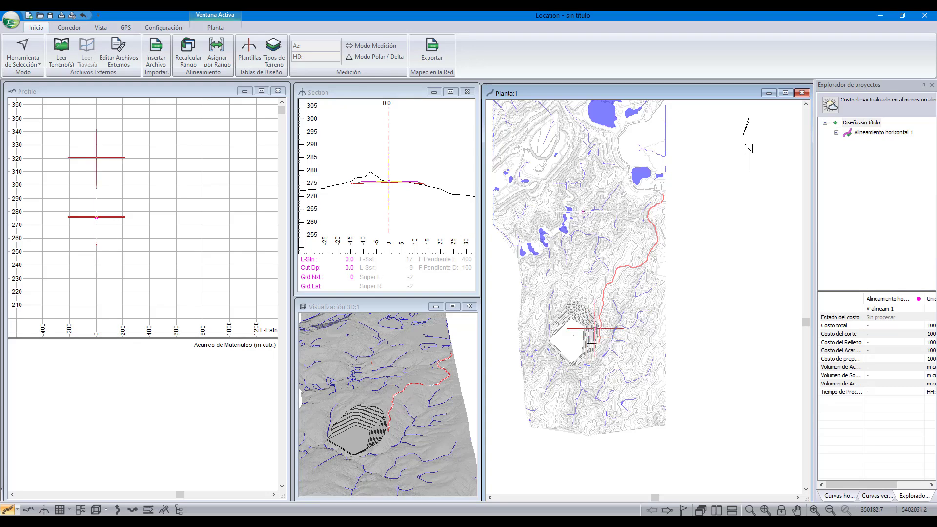
pyautogui.scroll(4, 599, 349)
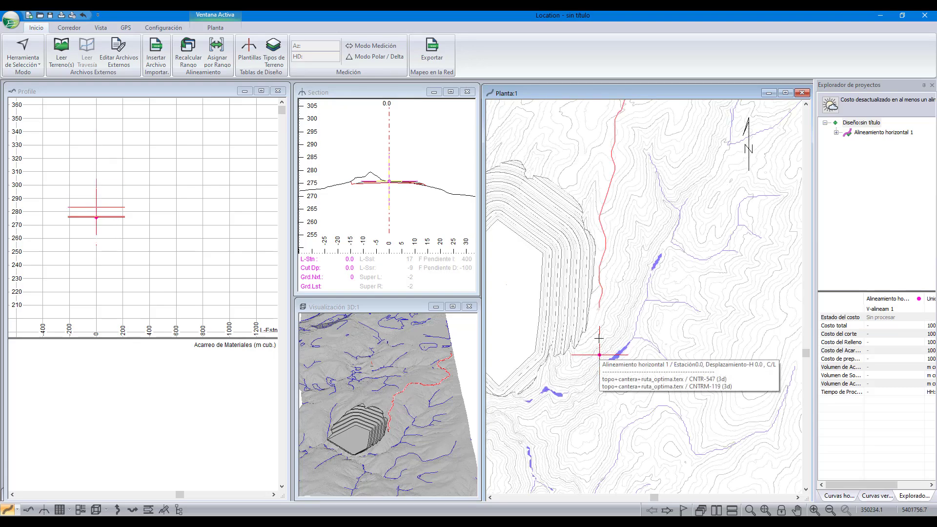
# - Start the horizontal alignment just east of the quarry and lay its first segment northward along the red route to about station 211
pyautogui.click(599, 308)
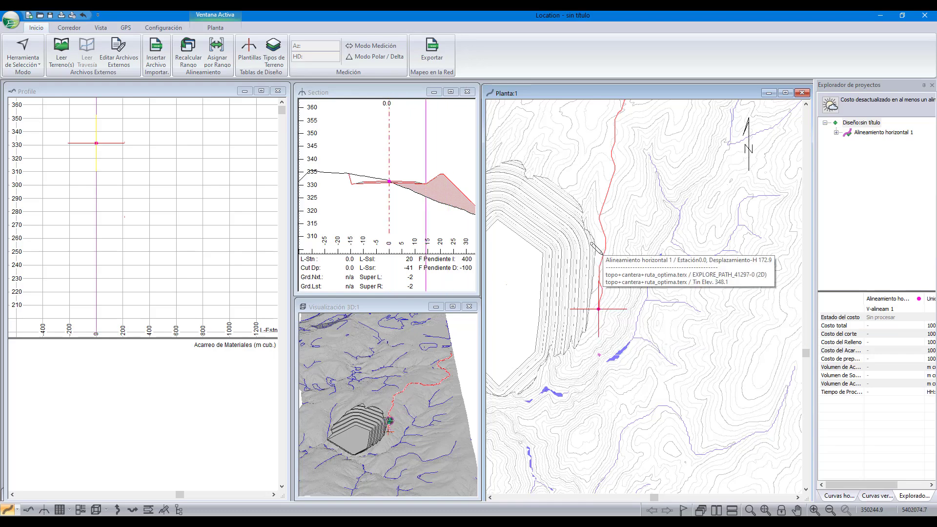
pyautogui.moveTo(602, 257); pyautogui.dragTo(606, 243)
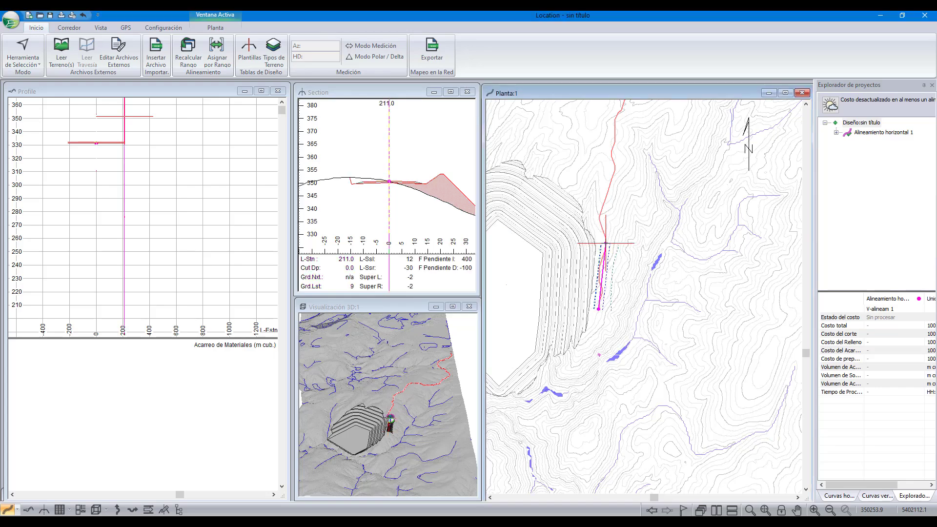
pyautogui.scroll(5, 385, 437)
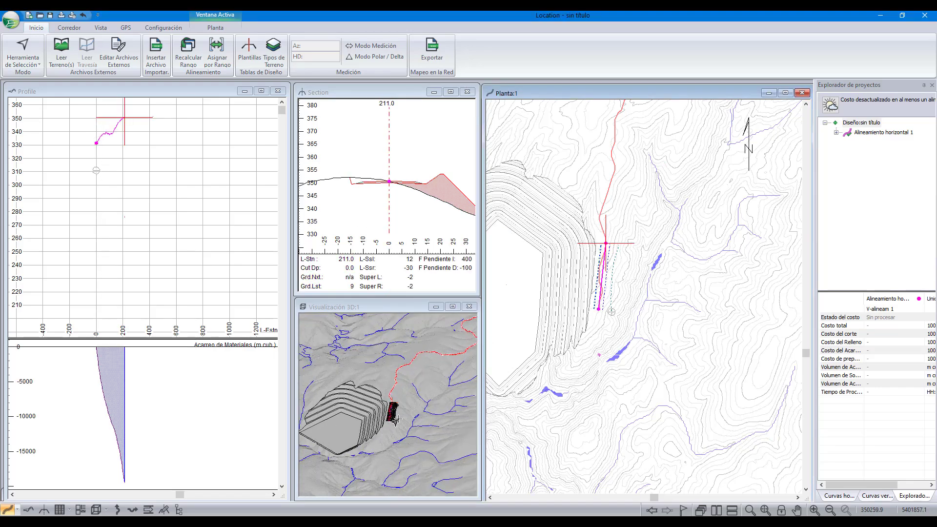
pyautogui.moveTo(421, 396); pyautogui.dragTo(415, 390, button='middle')
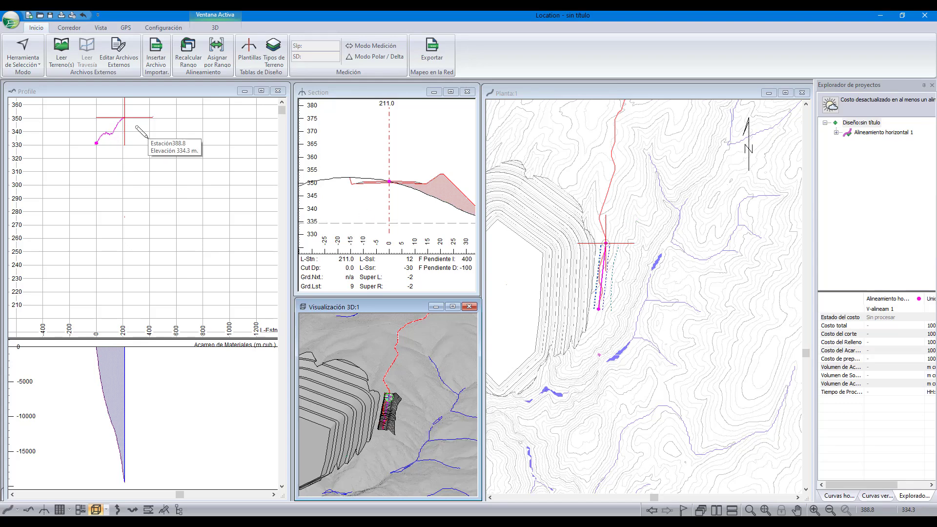
# - Place the first grade point in the profile near station 209, at about 350 m elevation on the terrain line
pyautogui.moveTo(146, 137); pyautogui.dragTo(145, 215, button='middle')
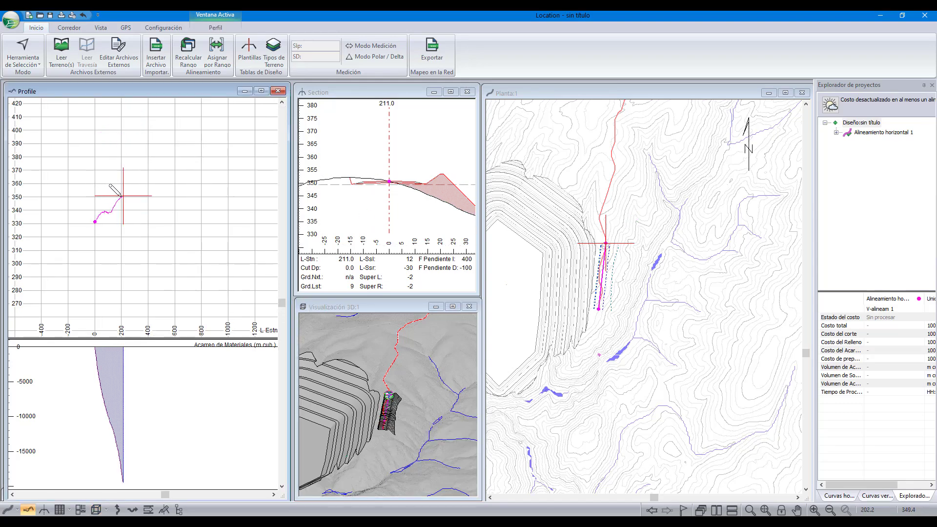
pyautogui.moveTo(122, 196)
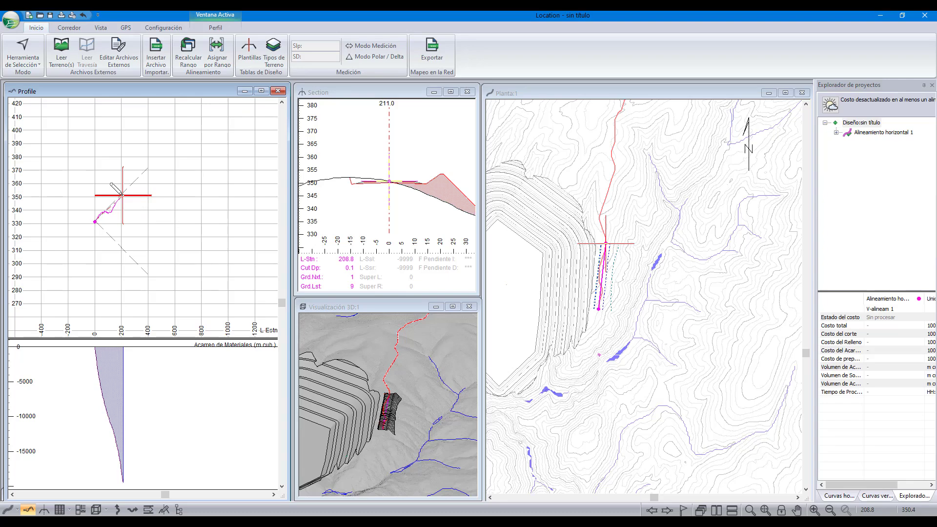
pyautogui.click(122, 196)
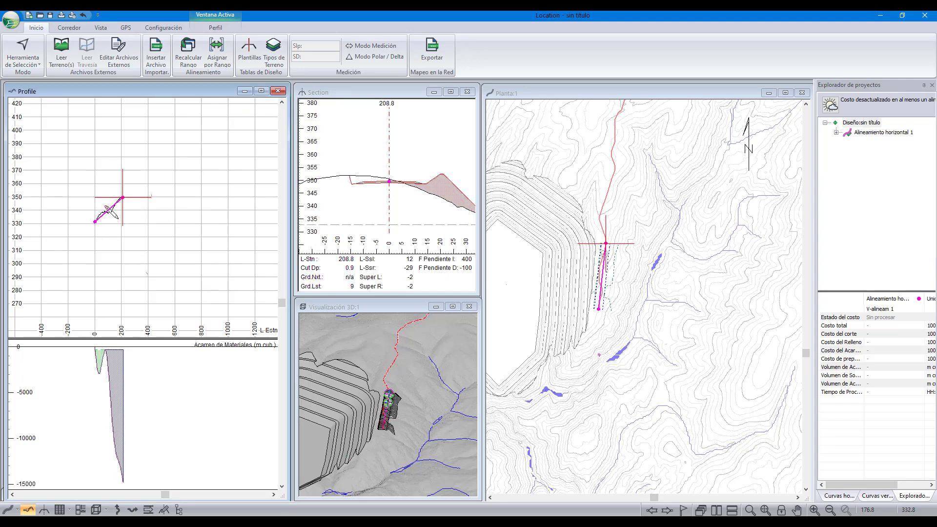
pyautogui.scroll(2, 118, 214)
pyautogui.scroll(1, 119, 220)
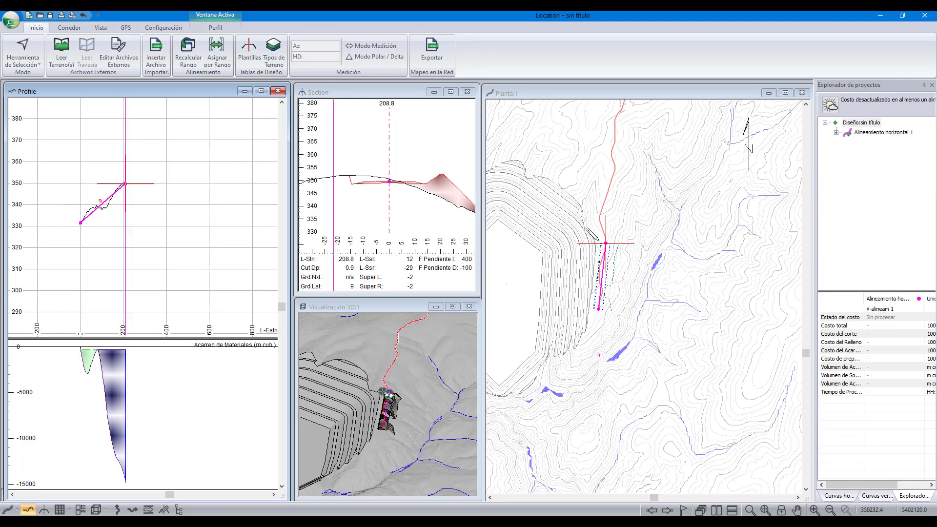
# - Extend the horizontal alignment along the red route through about stations 301, 500 and 668, and add a grade point near station 667
pyautogui.click(599, 215)
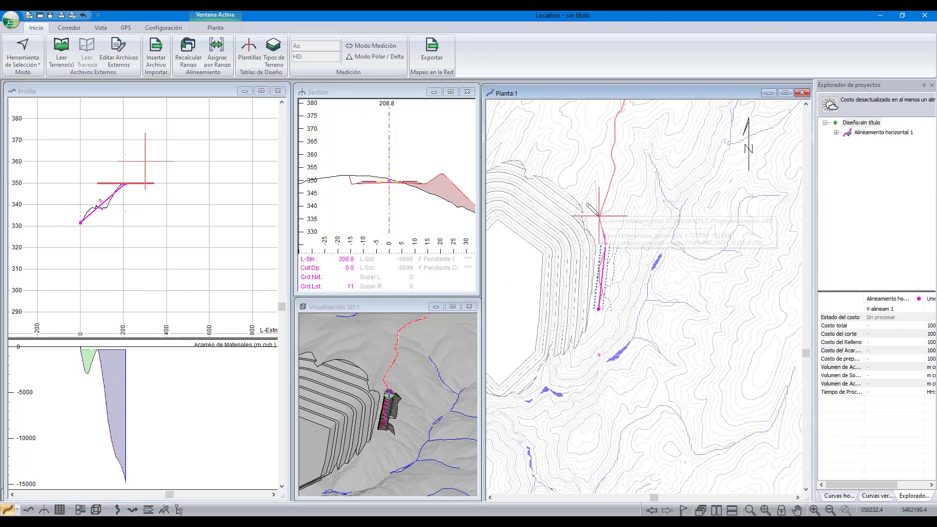
pyautogui.click(599, 215)
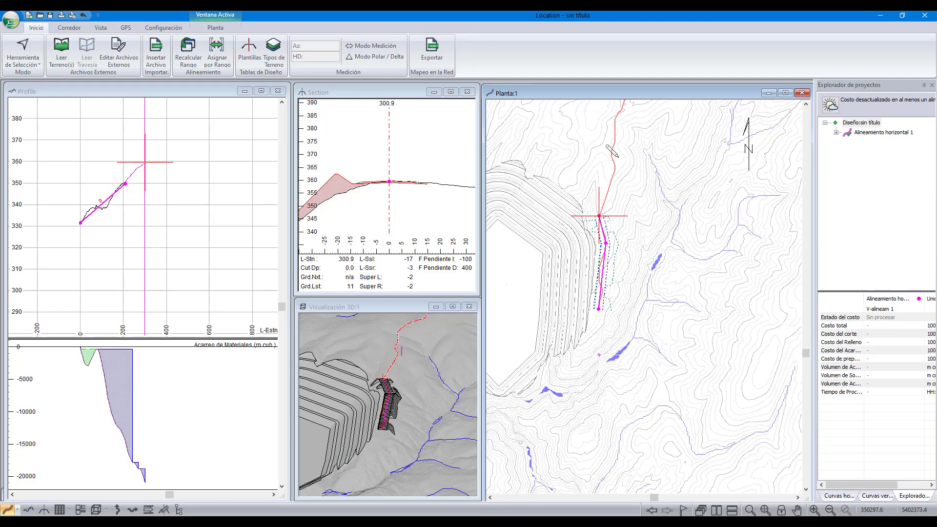
pyautogui.click(617, 156)
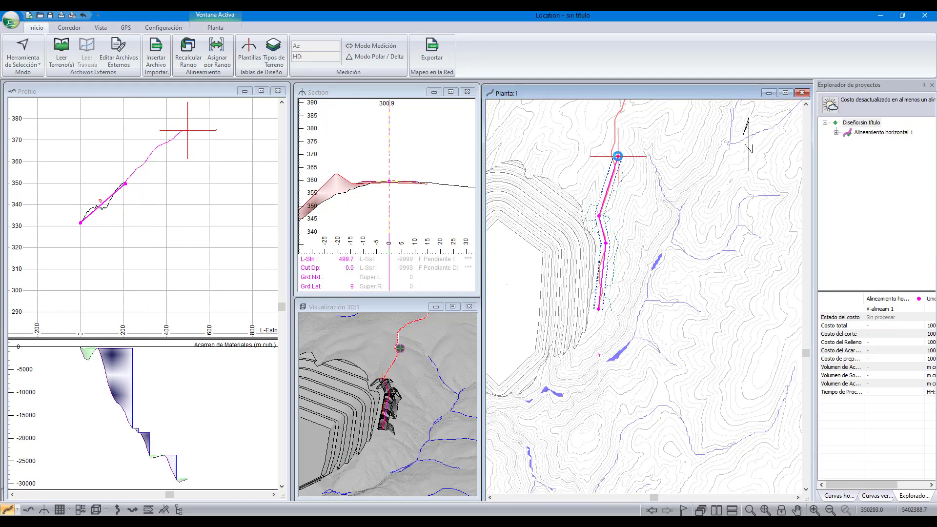
pyautogui.moveTo(617, 156); pyautogui.dragTo(624, 264, button='middle')
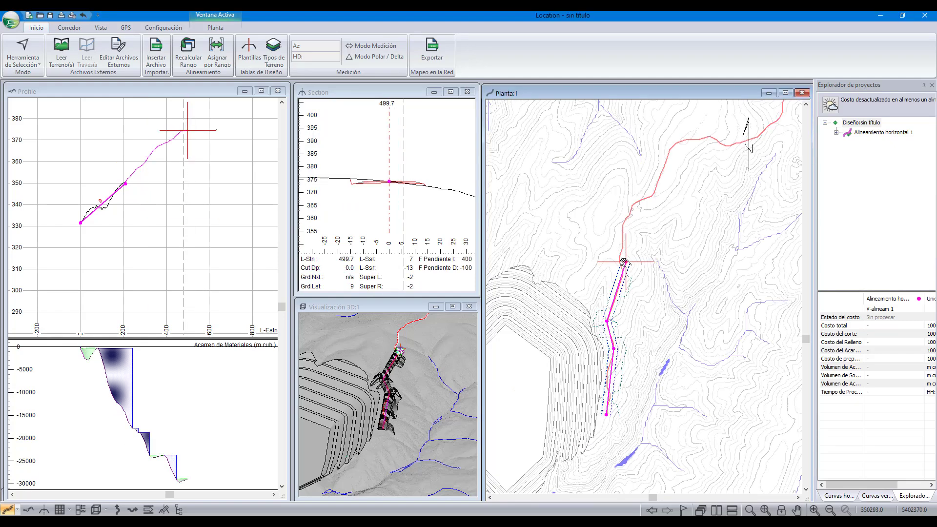
pyautogui.click(631, 205)
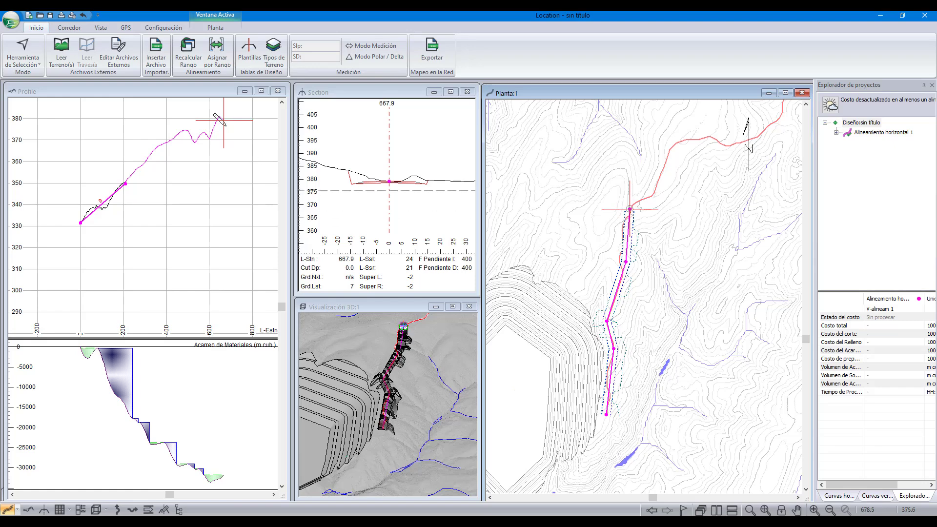
pyautogui.click(219, 116)
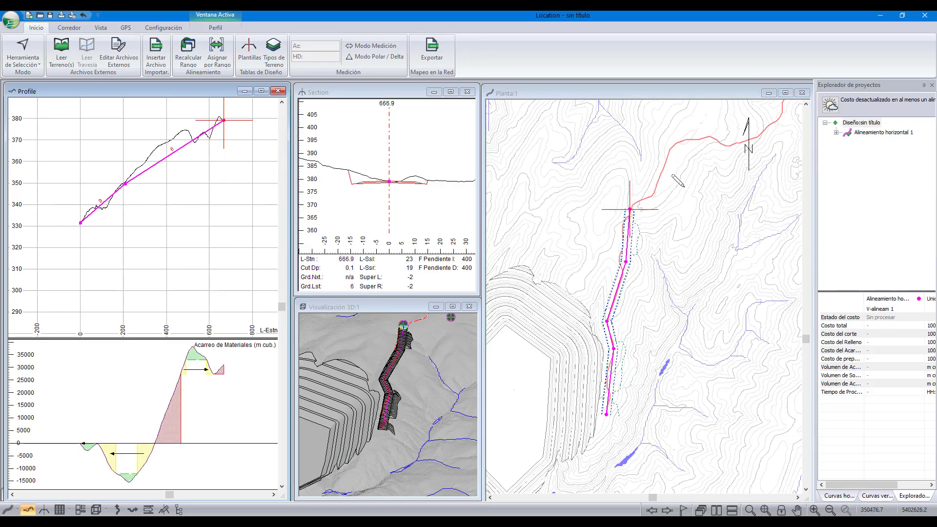
# - Extend the horizontal alignment northeast along the red route to about station 774 and add a matching grade point at about 385 m elevation
pyautogui.moveTo(683, 190); pyautogui.dragTo(626, 251, button='middle')
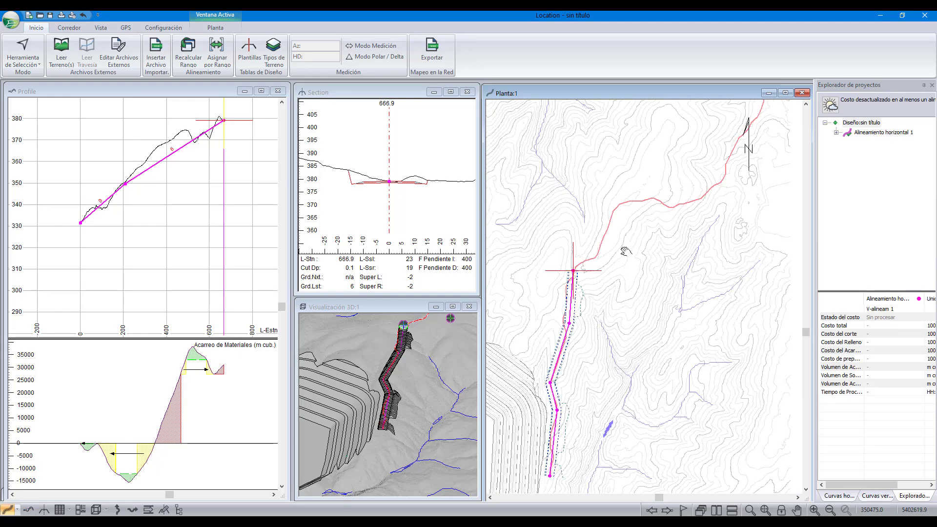
pyautogui.click(600, 252)
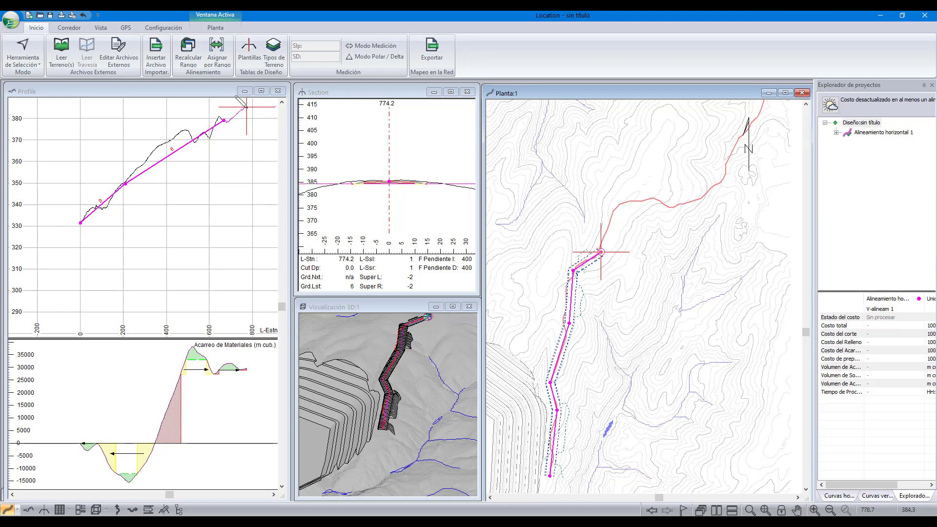
pyautogui.click(246, 106)
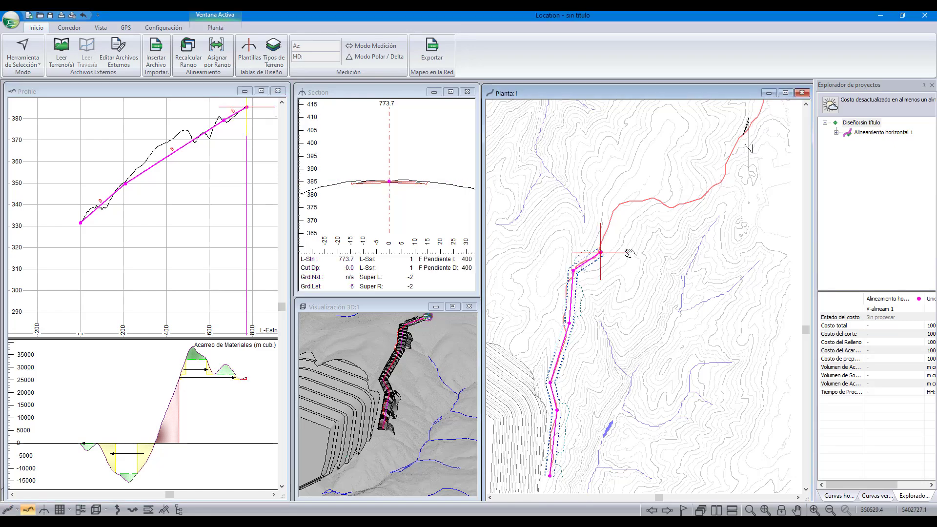
# - Extend the horizontal alignment to the red route's bend at about station 943 and add a grade point there at about 388 m elevation
pyautogui.moveTo(630, 253); pyautogui.dragTo(625, 263, button='middle')
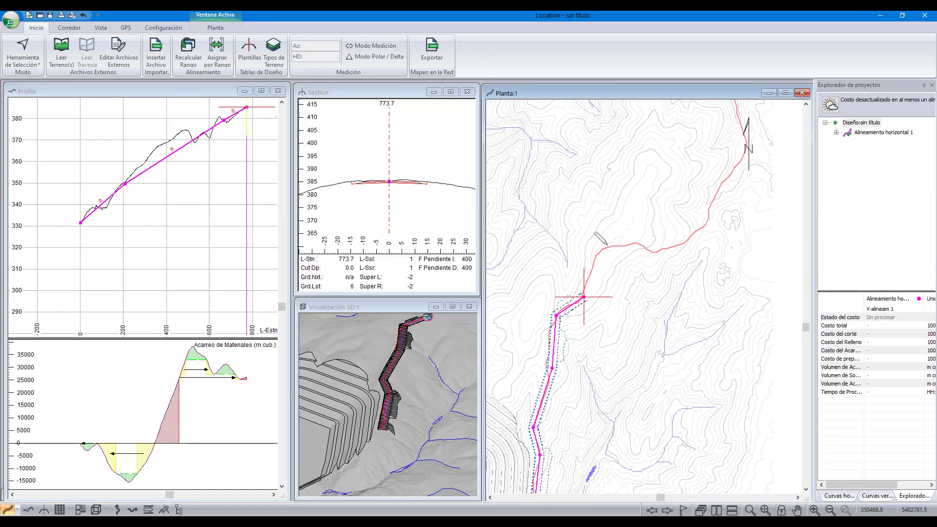
pyautogui.moveTo(599, 246)
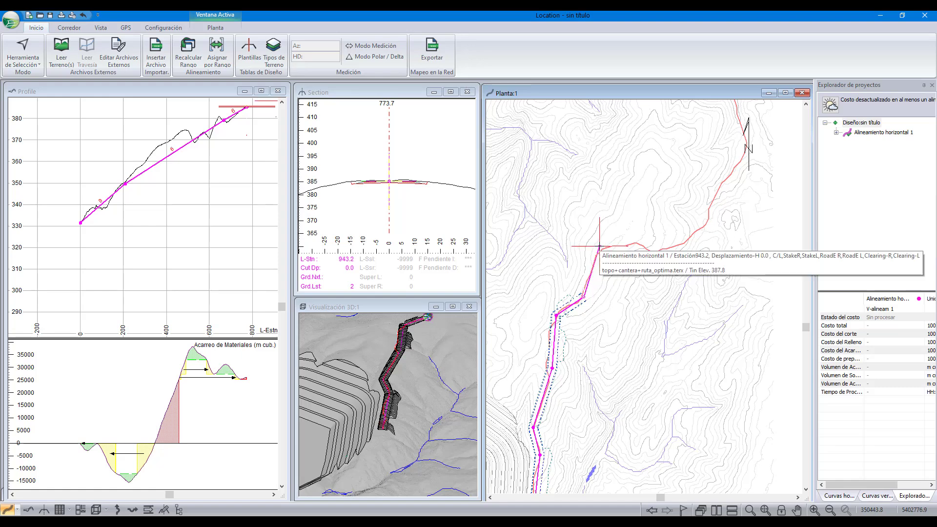
pyautogui.moveTo(256, 146); pyautogui.dragTo(160, 210, button='middle')
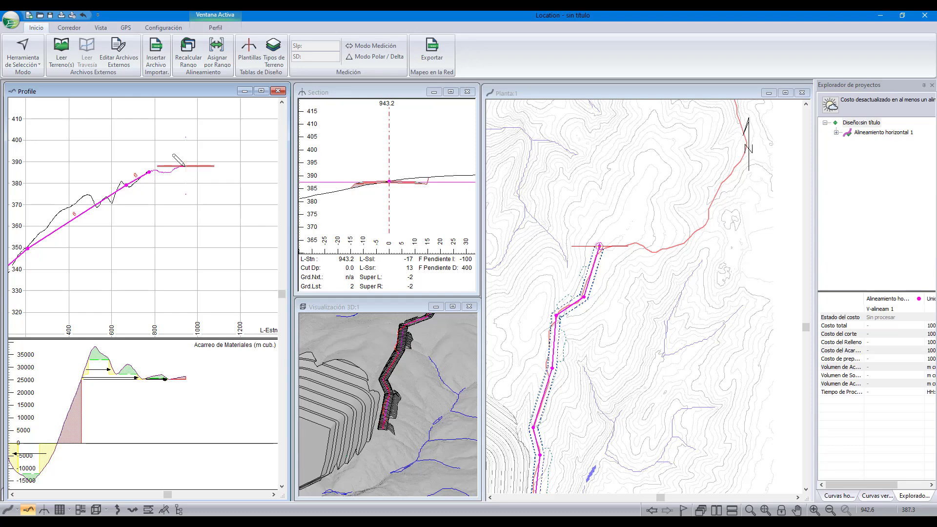
pyautogui.click(185, 165)
pyautogui.click(185, 165)
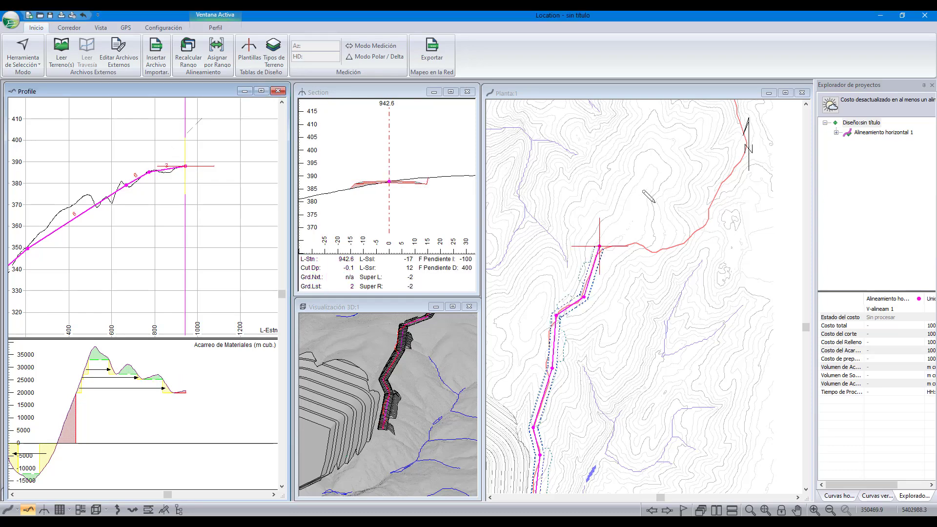
# - Extend the horizontal alignment straight east to about station 1200 and add a grade point near station 1199 at about 364 m elevation
pyautogui.click(669, 242)
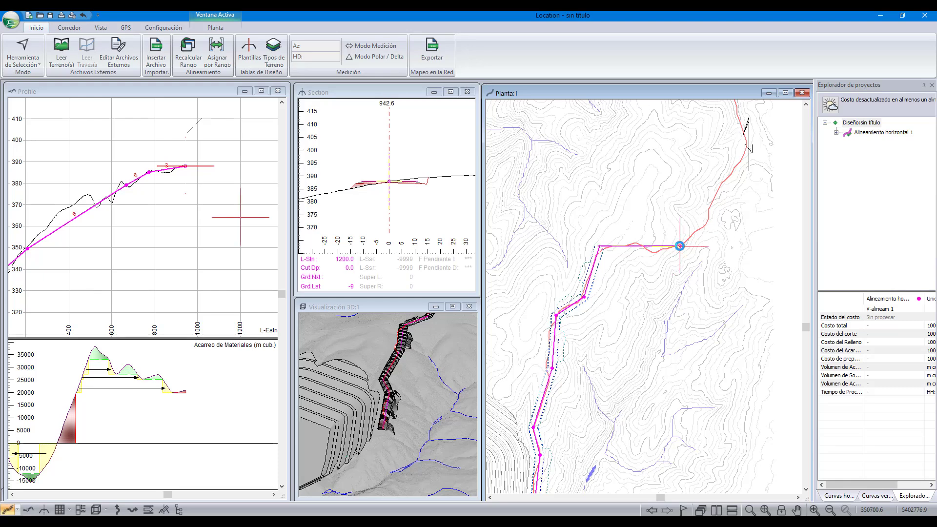
pyautogui.click(680, 245)
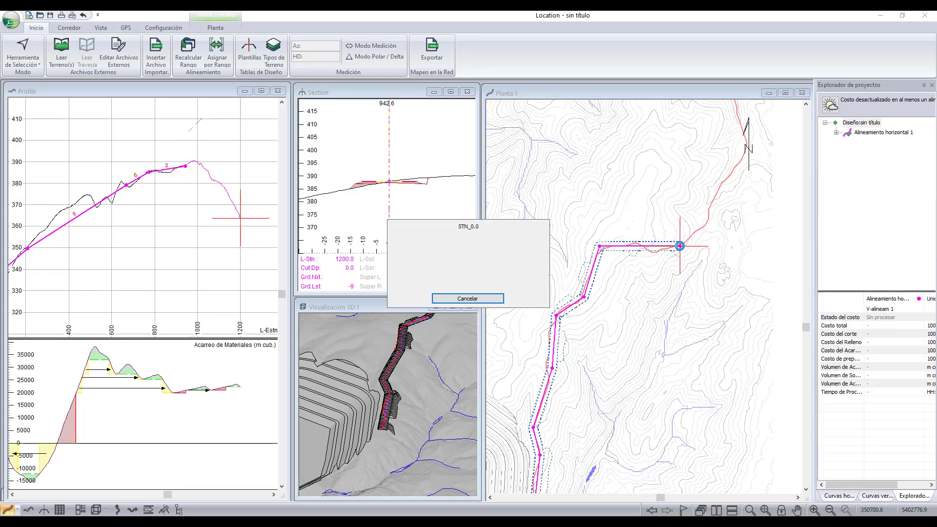
pyautogui.click(235, 217)
pyautogui.click(240, 216)
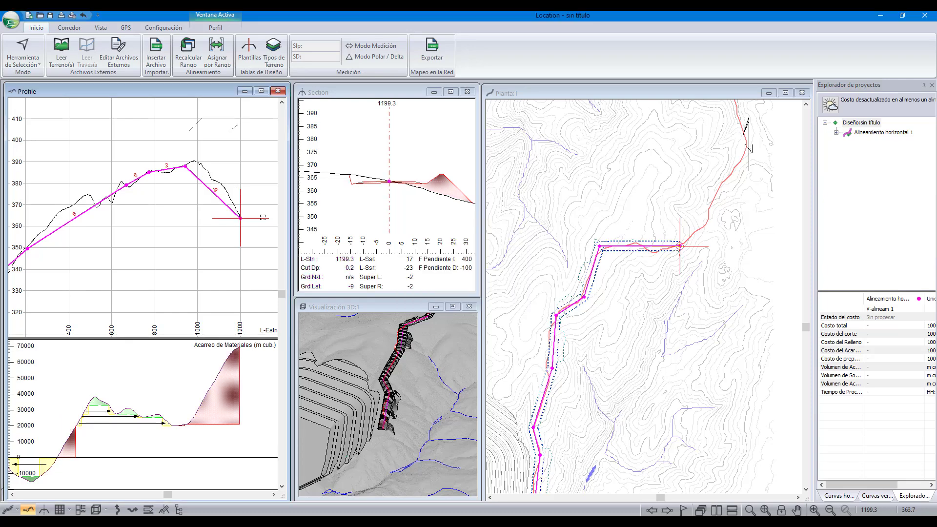
# - Extend the horizontal alignment northeast along the red route to about station 1338 and add a grade point near station 1329
pyautogui.click(689, 272)
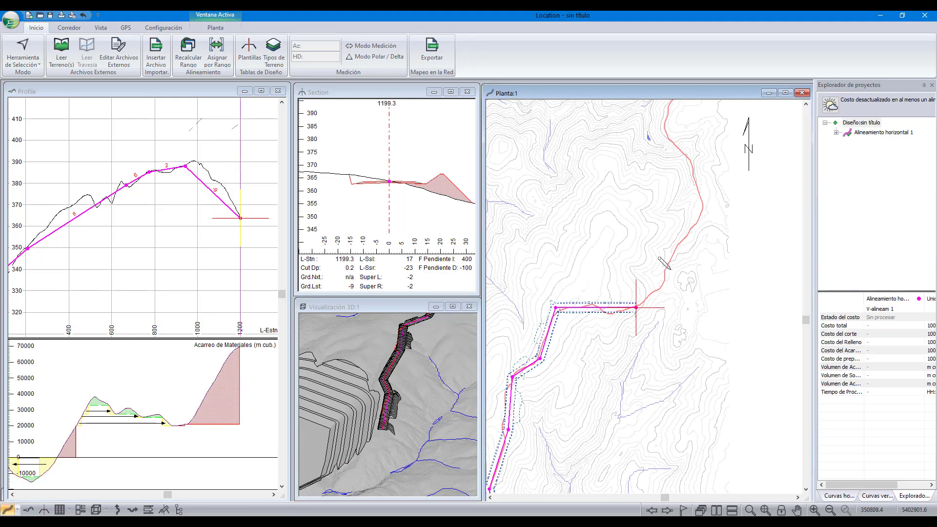
pyautogui.click(669, 279)
pyautogui.moveTo(250, 207); pyautogui.dragTo(206, 184, button='middle')
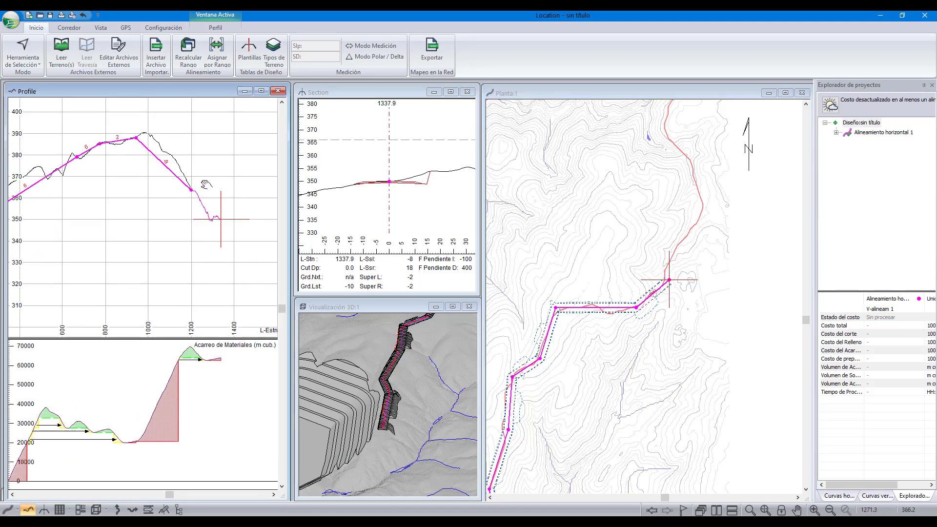
pyautogui.click(219, 219)
pyautogui.moveTo(391, 365); pyautogui.dragTo(371, 405, button='middle')
pyautogui.scroll(-1, 204, 362)
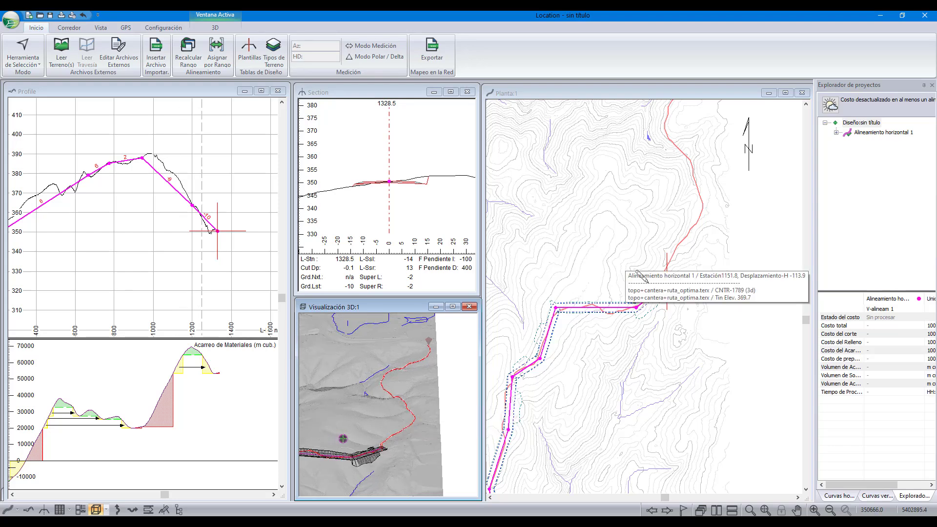
# - Extend the horizontal alignment along the red route to about station 1578 and add a grade point near station 1558 on the terrain line
pyautogui.click(689, 201)
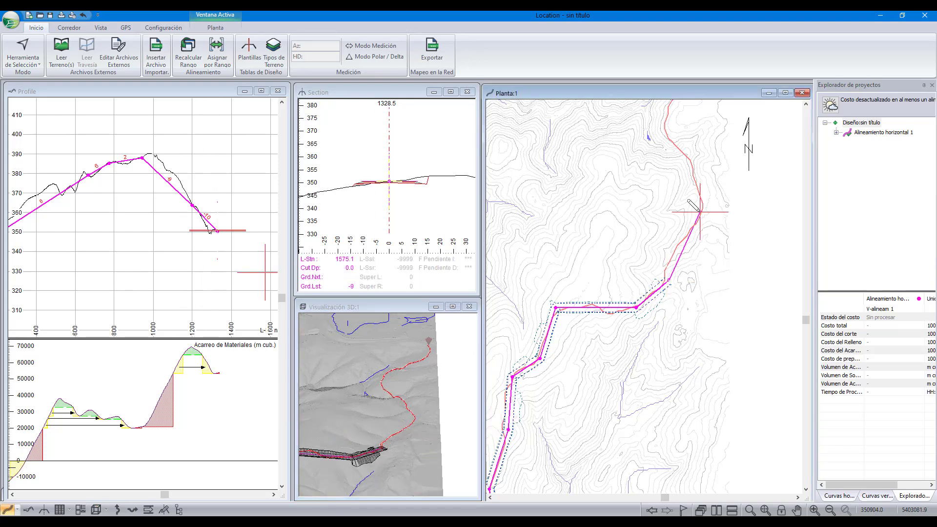
pyautogui.click(700, 211)
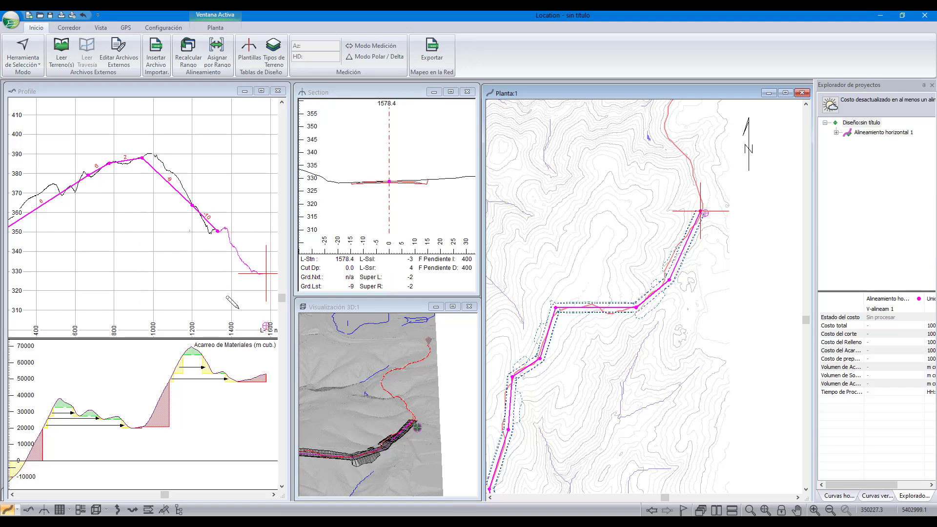
pyautogui.moveTo(209, 269); pyautogui.dragTo(155, 246, button='middle')
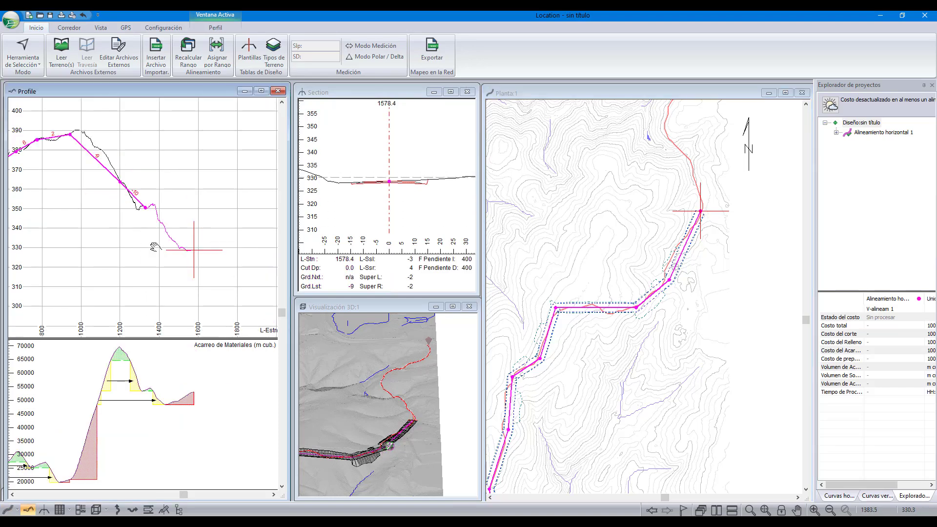
pyautogui.click(190, 250)
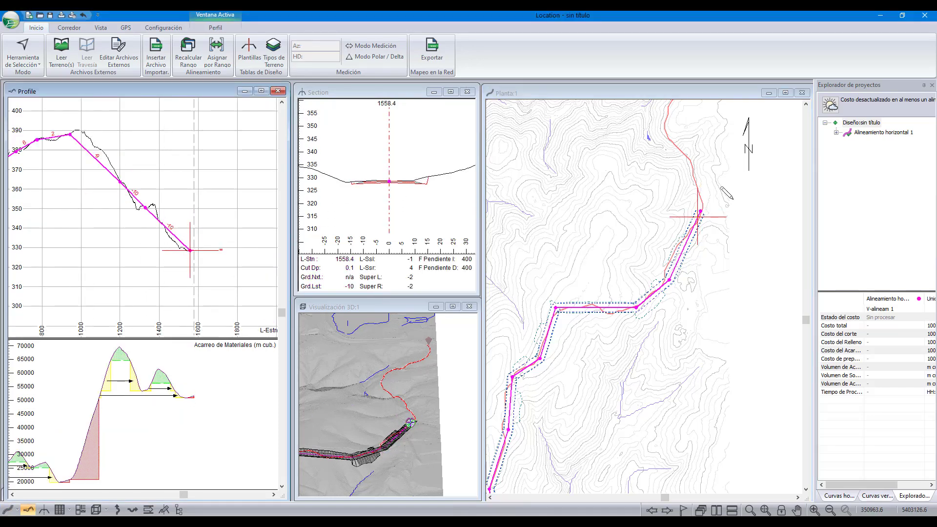
# - Extend the horizontal alignment northwest along the red route to about station 1738 and add a grade point near station 1733
pyautogui.moveTo(727, 193); pyautogui.dragTo(736, 290, button='middle')
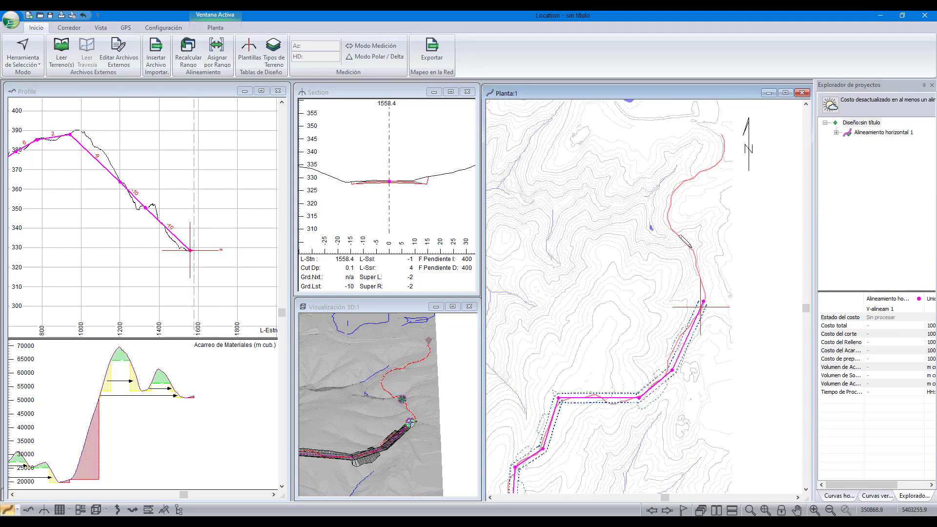
pyautogui.click(693, 252)
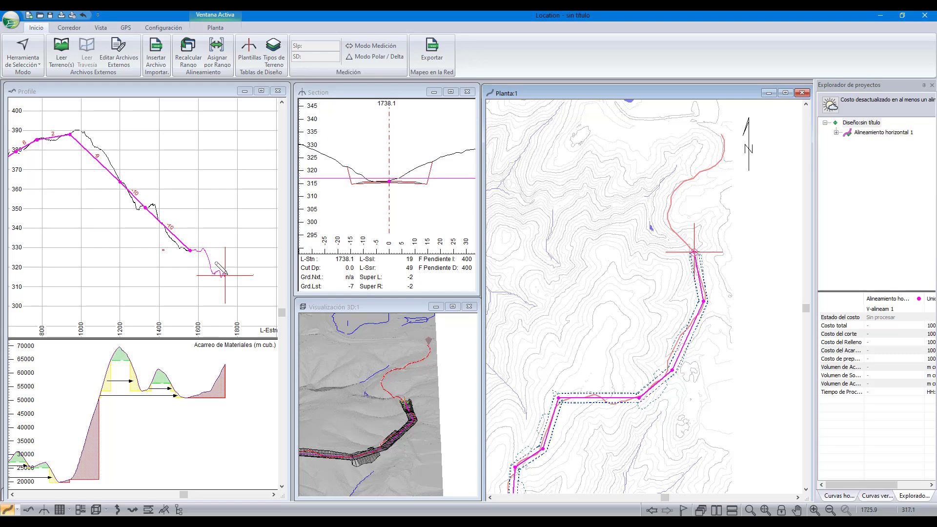
pyautogui.click(223, 275)
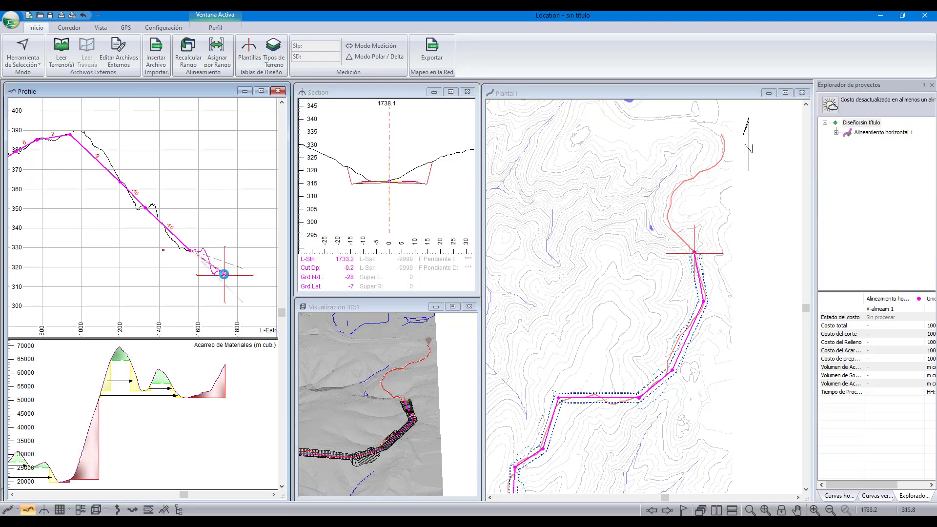
# - Extend the horizontal alignment northwest along the red route to about station 1878 and add a grade point near station 1878 at about 325 m elevation
pyautogui.click(656, 224)
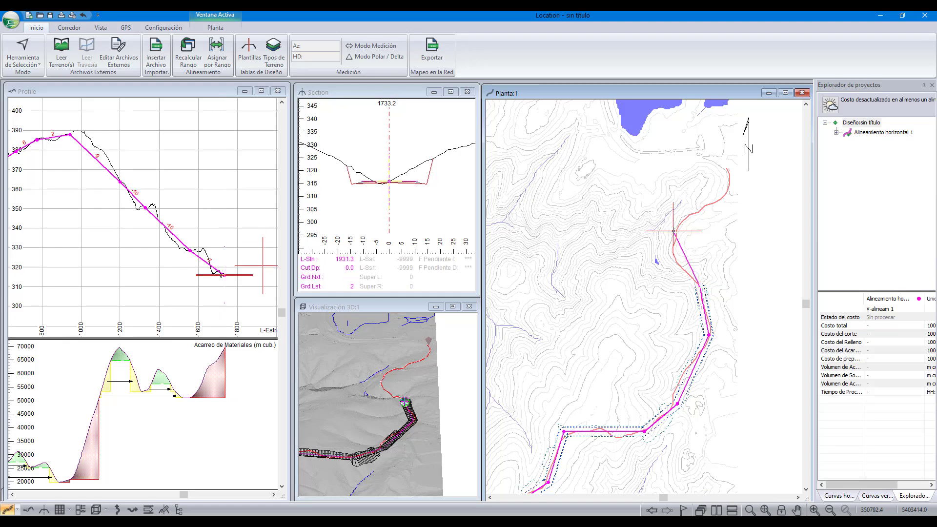
pyautogui.click(671, 251)
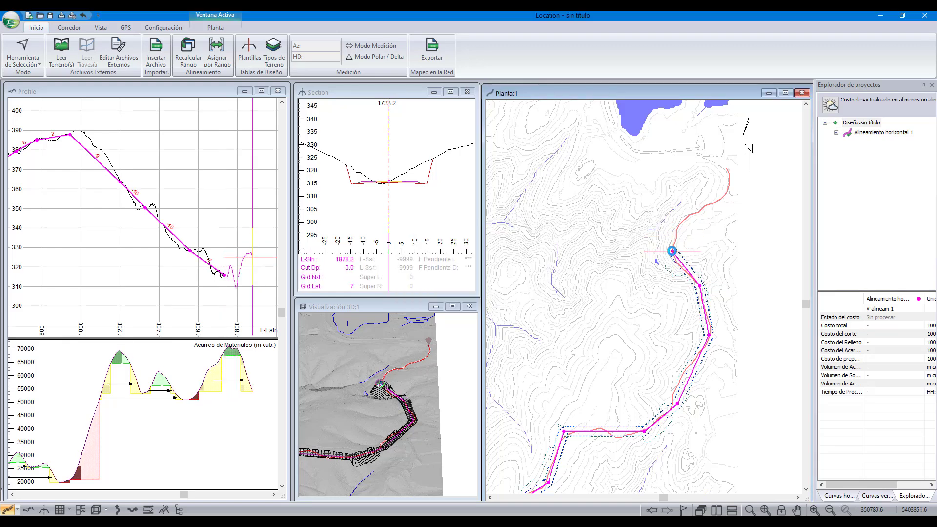
pyautogui.click(249, 252)
pyautogui.click(252, 256)
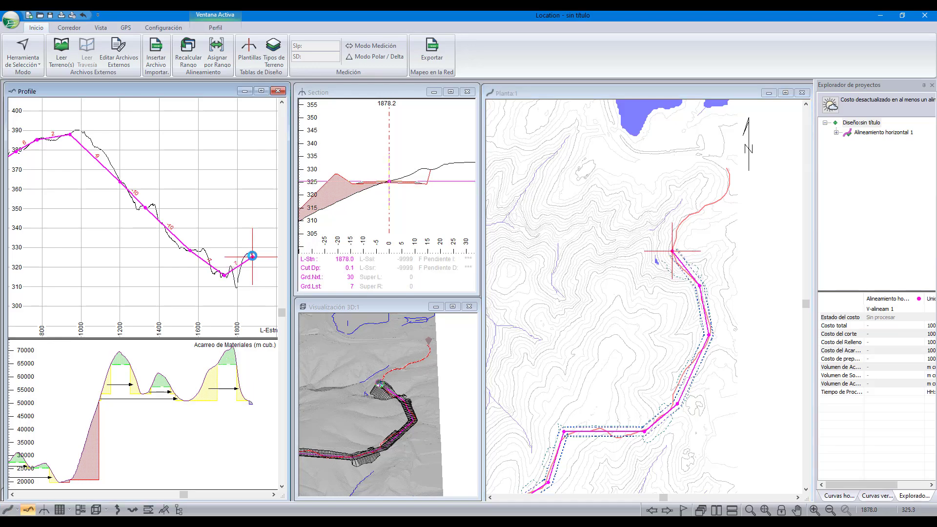
# - Extend the horizontal alignment northeast along the red route to about station 2011 and add a grade point near station 2005 at about 324 m elevation
pyautogui.click(640, 214)
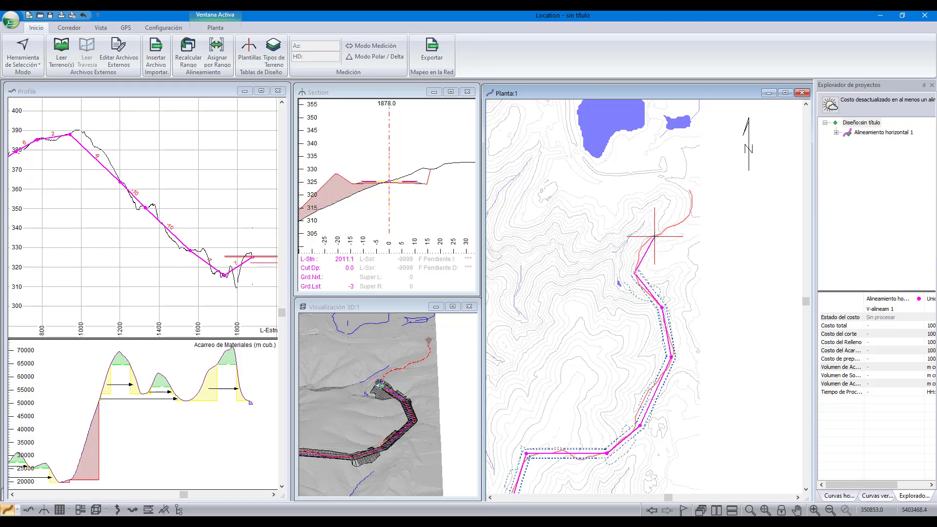
pyautogui.click(654, 237)
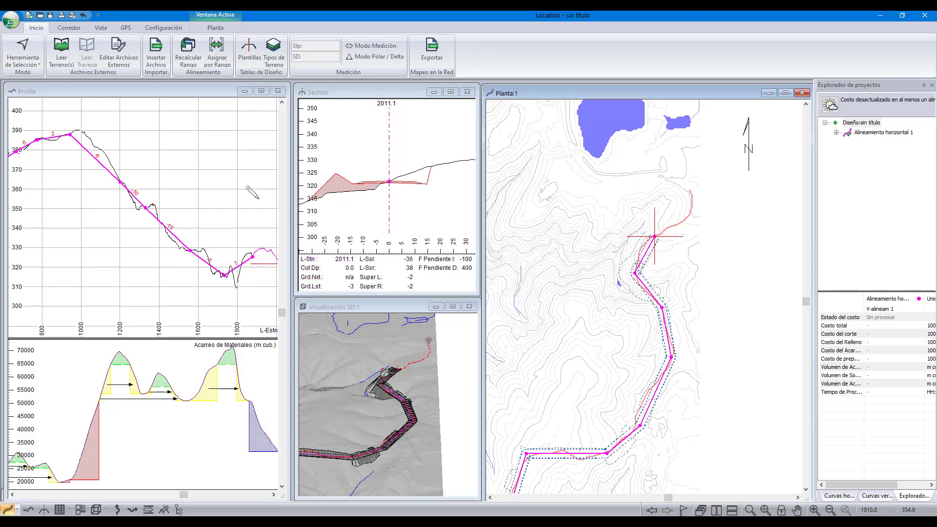
pyautogui.moveTo(256, 196); pyautogui.dragTo(187, 174)
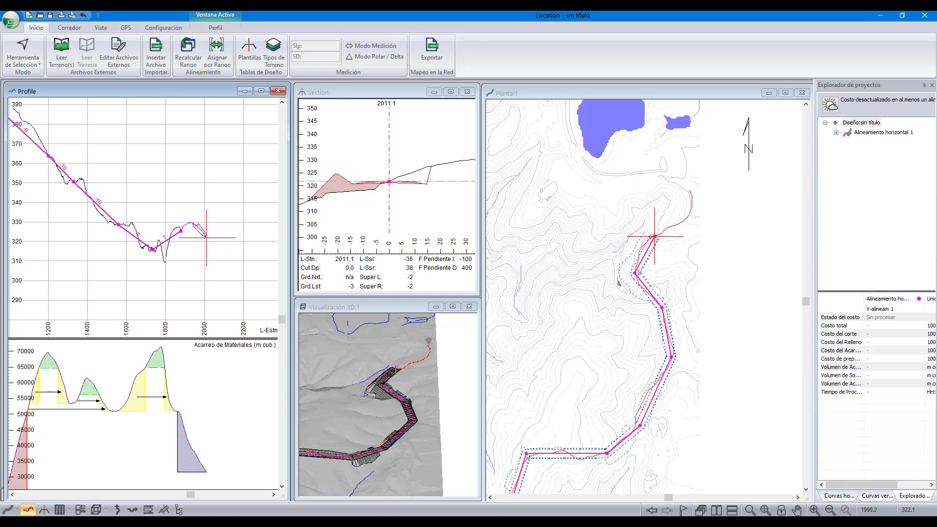
pyautogui.click(206, 234)
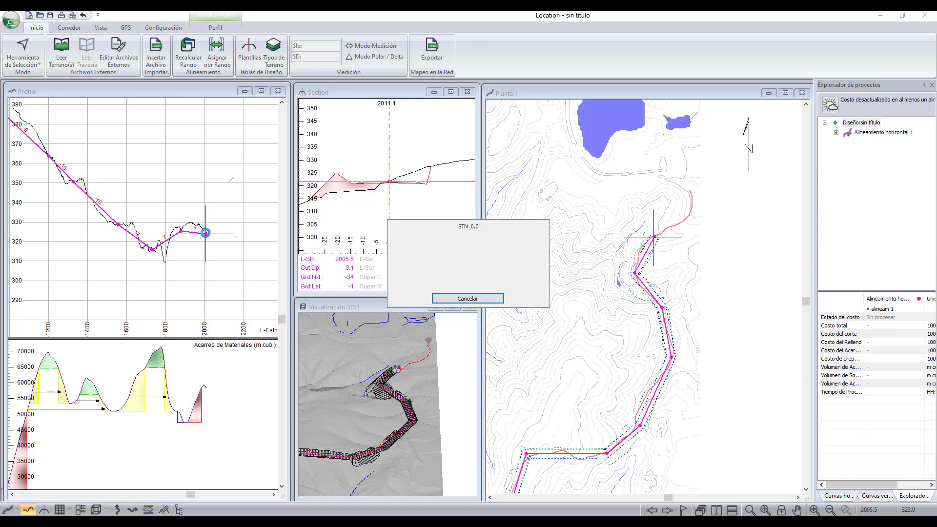
# - Extend the horizontal alignment northeast along the red route to about station 2149 and add a grade point there at about 340 m elevation
pyautogui.click(688, 211)
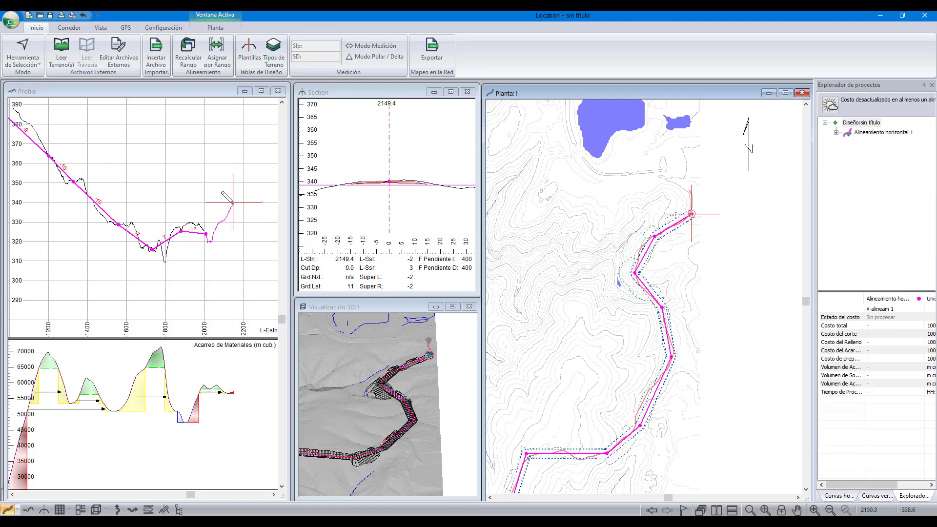
pyautogui.click(233, 201)
# - Extend the horizontal alignment north to the end of the red route at about station 2225 and add the final grade point on the terrain line
pyautogui.scroll(4, 668, 206)
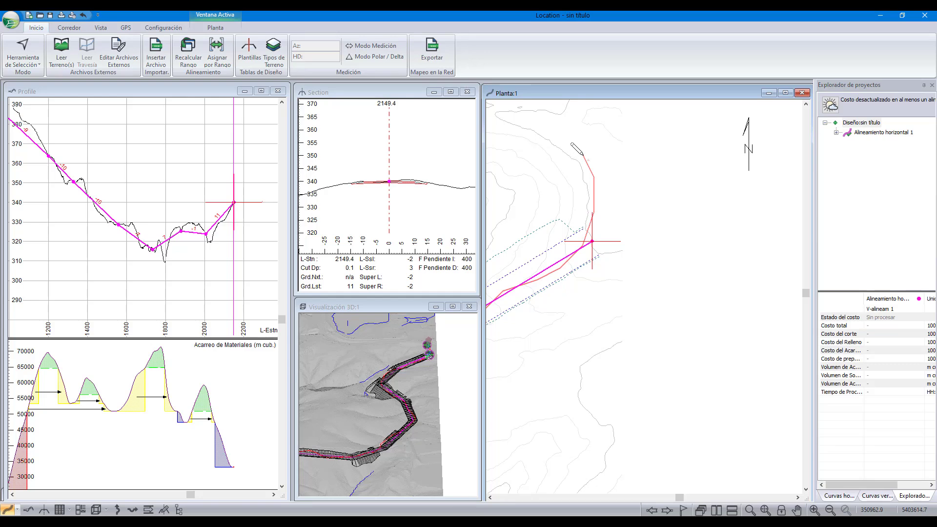
pyautogui.click(583, 154)
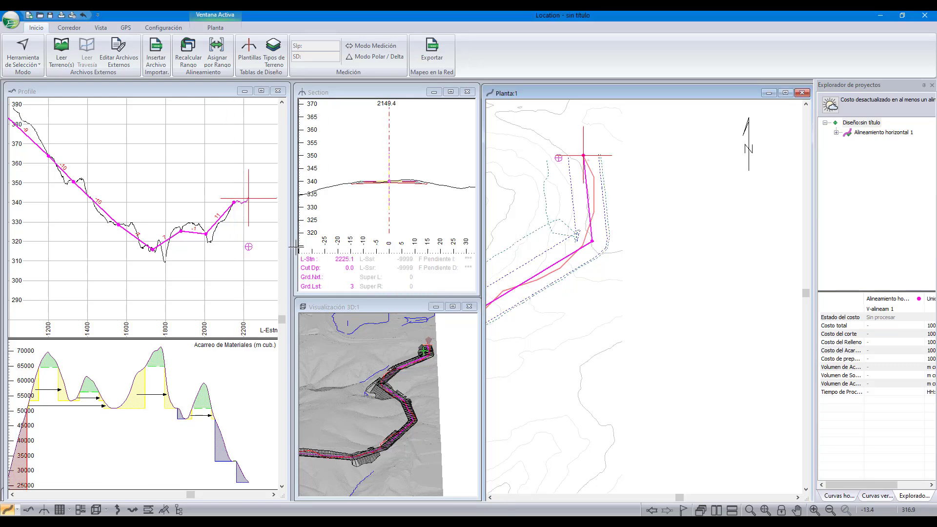
pyautogui.scroll(2, 237, 212)
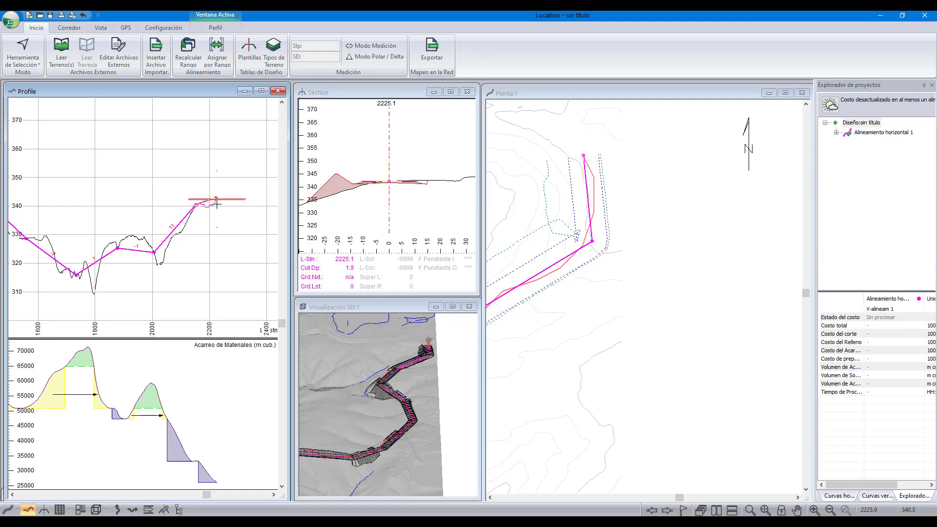
pyautogui.click(218, 199)
# - Examine the complete grade line in the profile and the road corridor in the 3D view
pyautogui.scroll(-2, 215, 210)
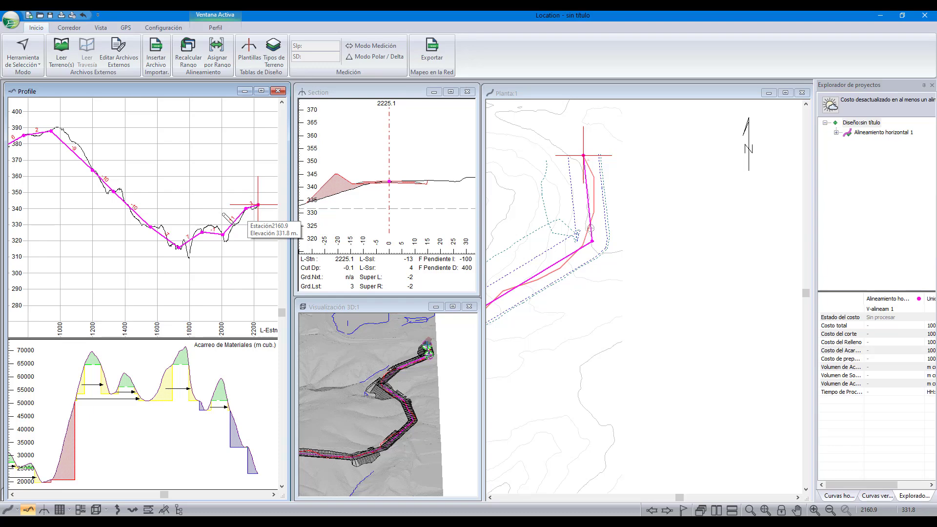
pyautogui.scroll(-2, 225, 216)
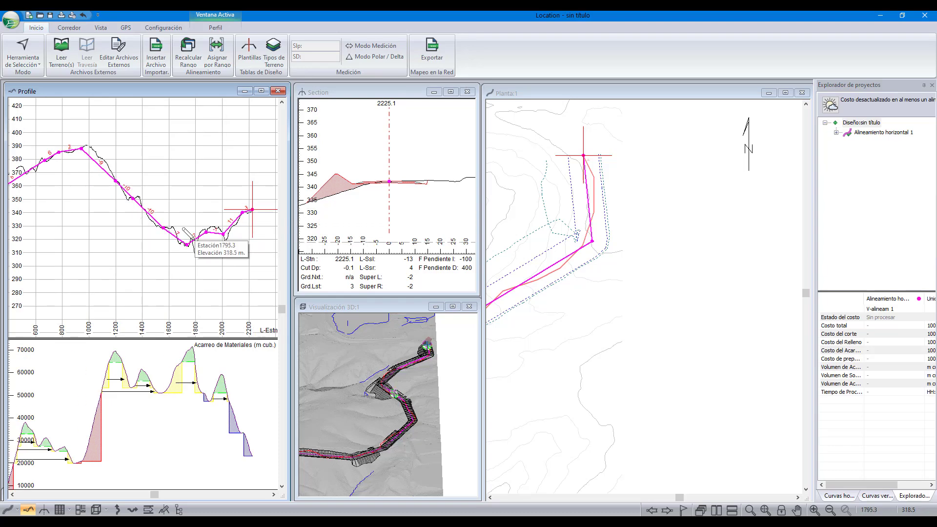
pyautogui.scroll(-1, 188, 230)
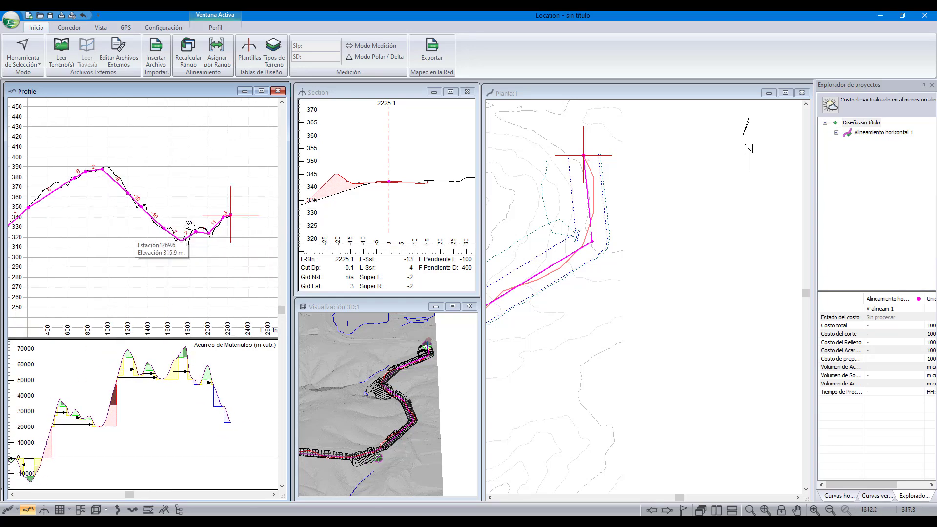
pyautogui.moveTo(190, 225); pyautogui.dragTo(169, 226, button='middle')
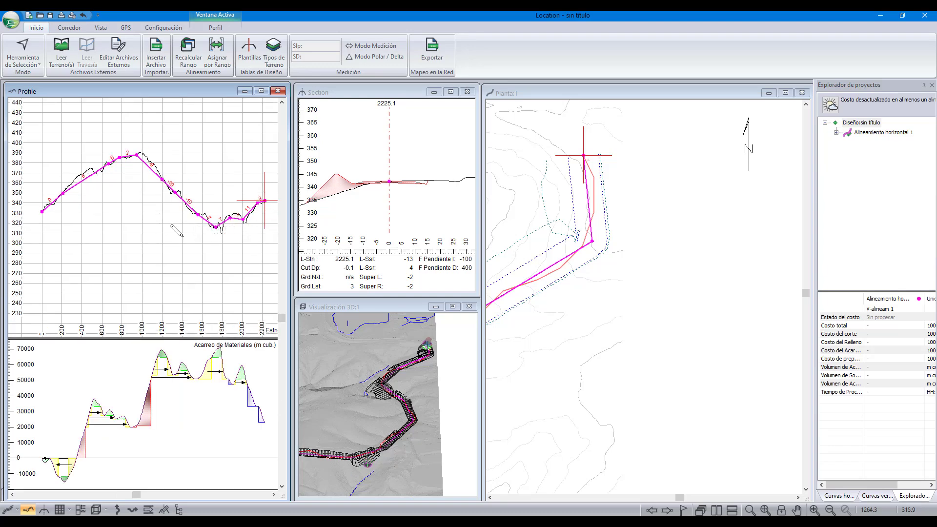
pyautogui.scroll(1, 210, 240)
pyautogui.moveTo(214, 247); pyautogui.dragTo(196, 248, button='middle')
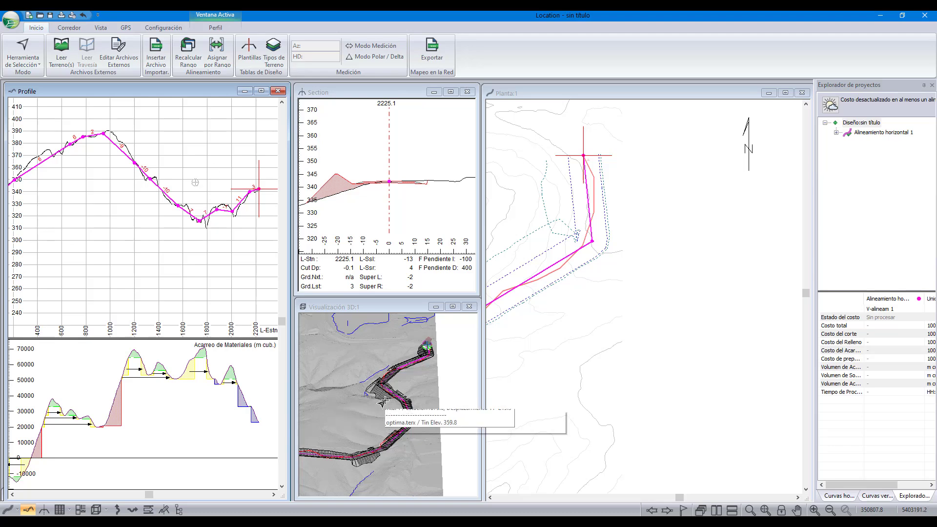
pyautogui.scroll(2, 393, 402)
pyautogui.scroll(-1, 393, 402)
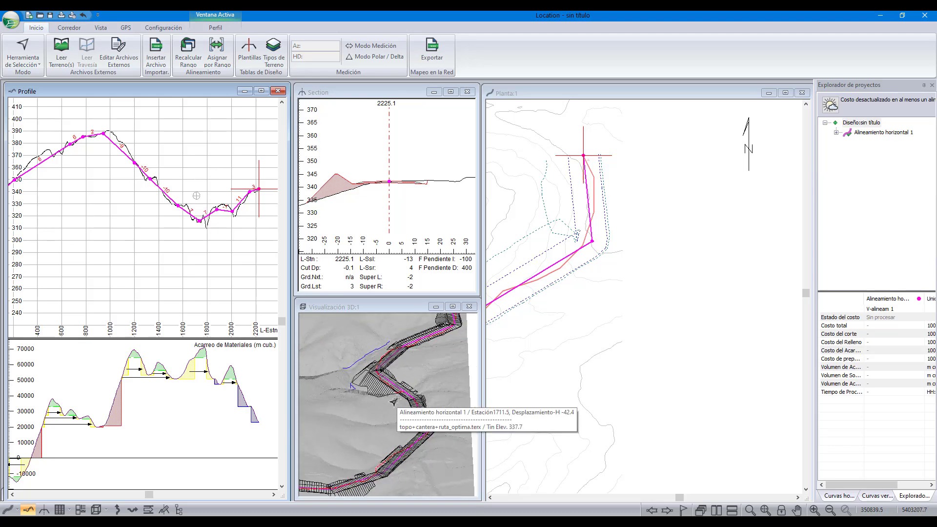
pyautogui.scroll(1, 394, 401)
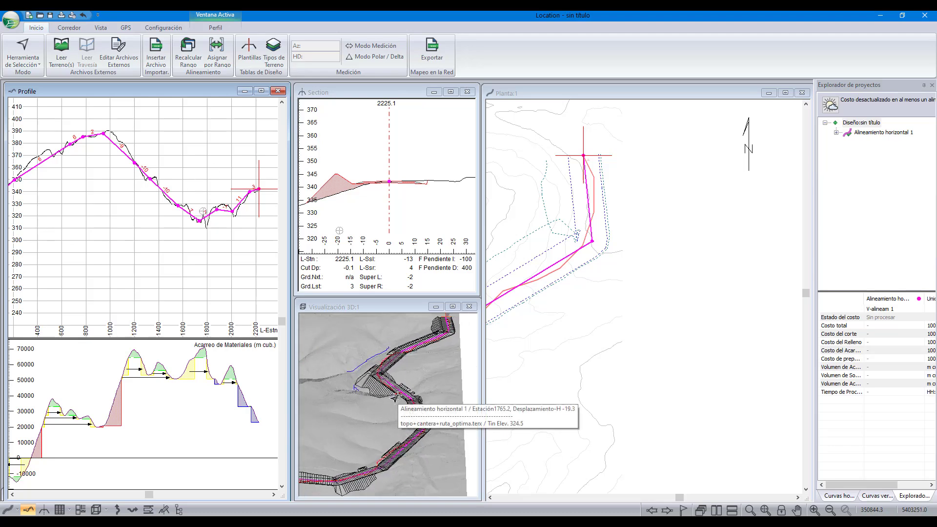
# - In the 3D view options, turn off the triangles of the topo+cantera+ruta_optima.terx surface
pyautogui.rightClick(417, 376)
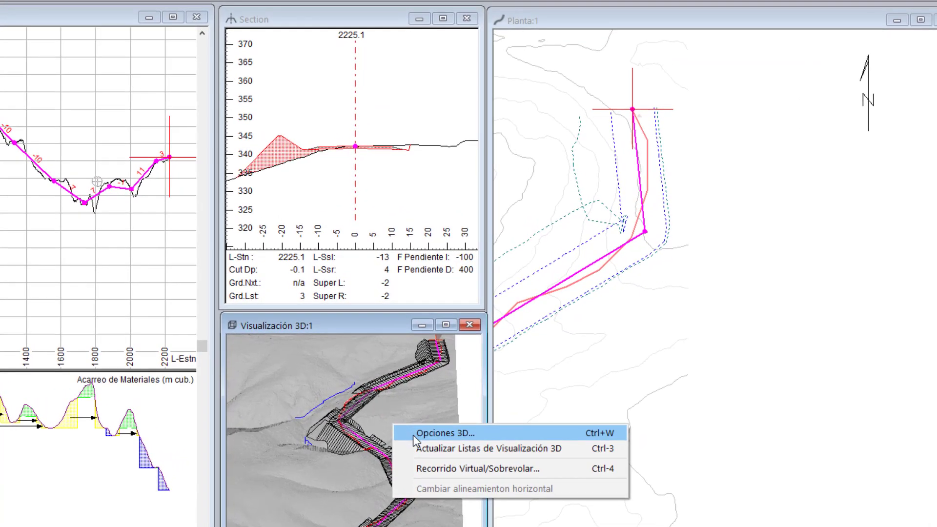
pyautogui.click(413, 435)
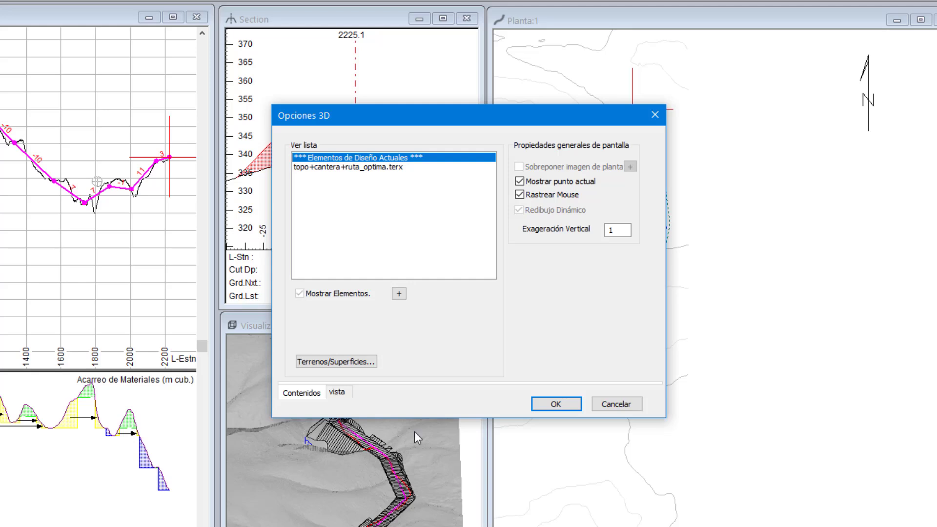
pyautogui.click(347, 168)
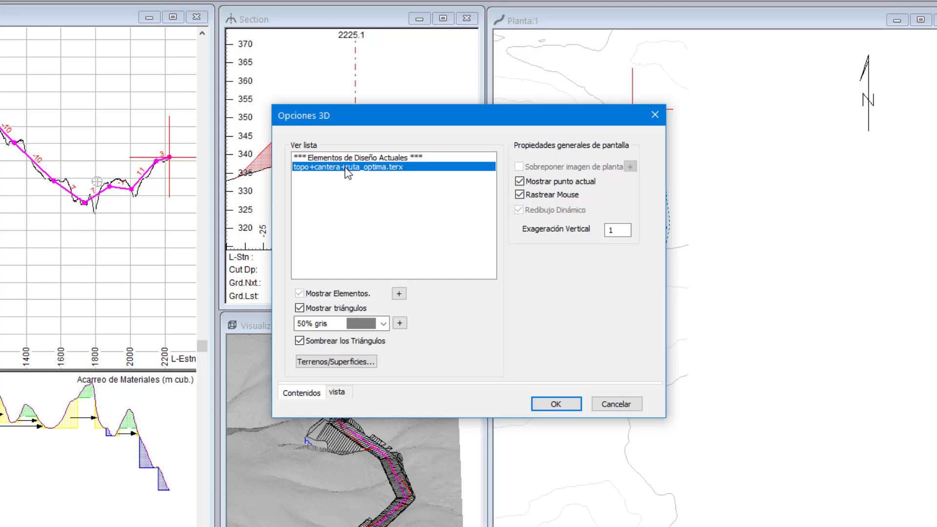
pyautogui.click(300, 309)
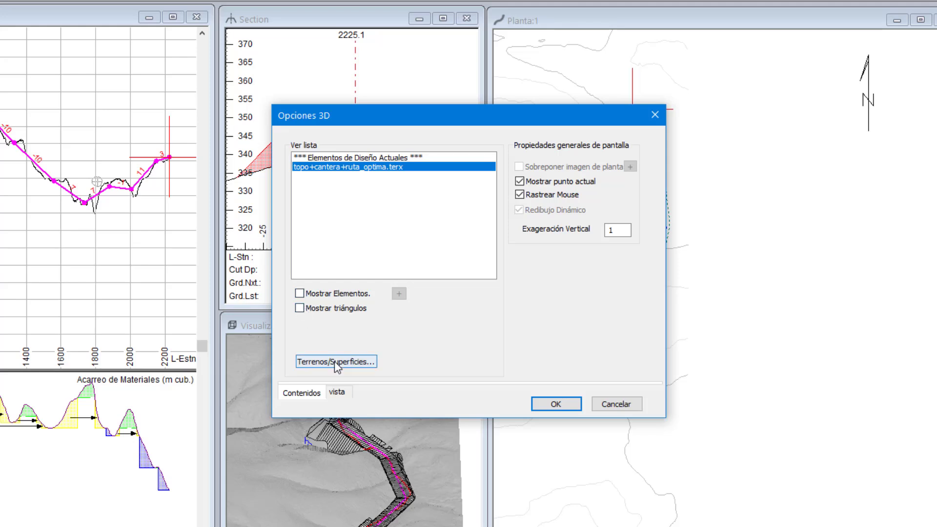
# - Add the corridor surface of Alineamiento horizontal 1 to the 3D view as a reference surface with the colour cian, and apply the 3D options
pyautogui.click(372, 363)
pyautogui.click(634, 161)
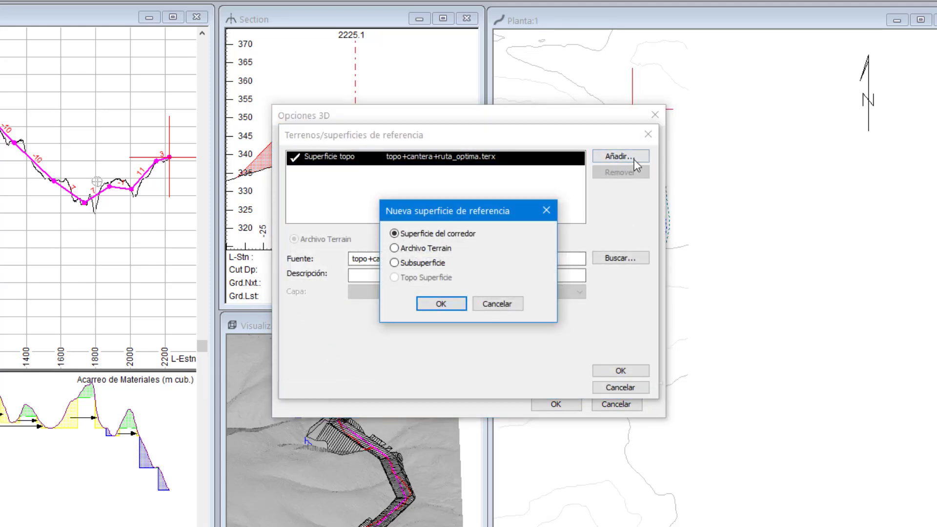
pyautogui.click(434, 306)
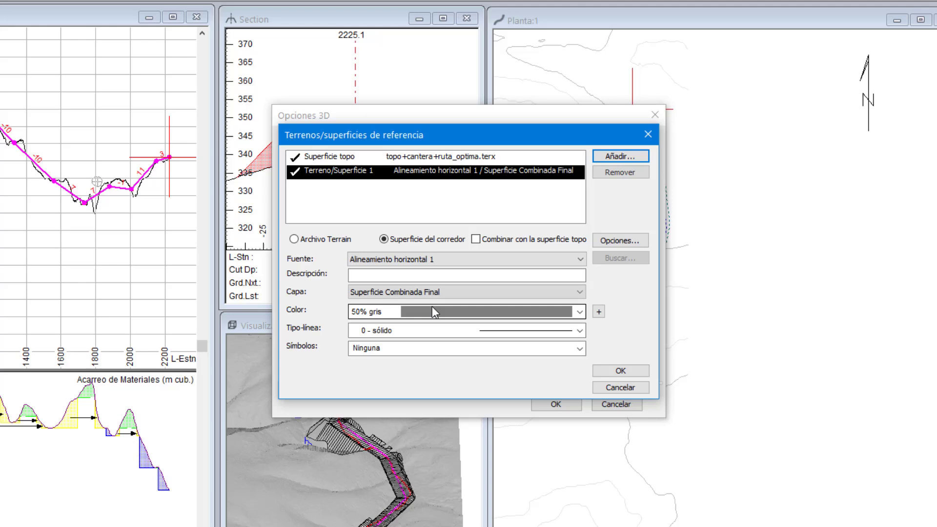
pyautogui.click(579, 311)
pyautogui.moveTo(578, 179); pyautogui.dragTo(581, 48)
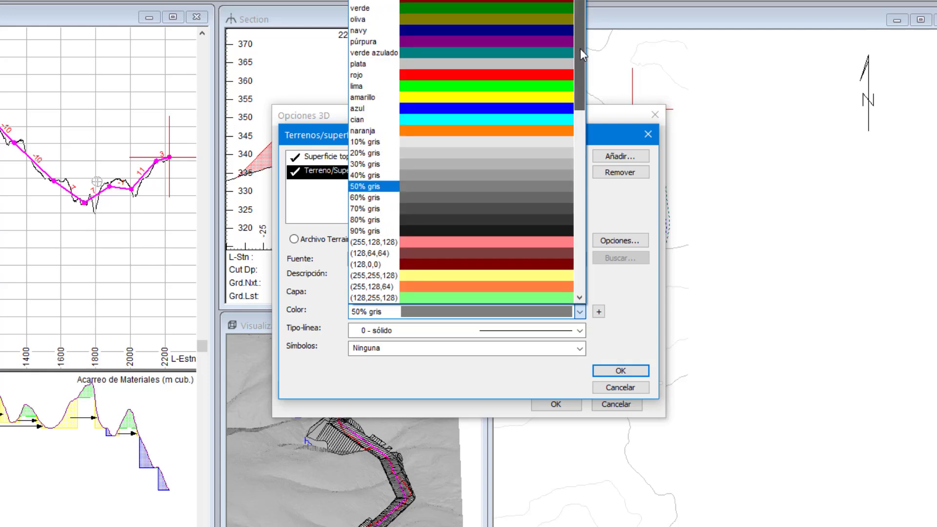
pyautogui.click(508, 119)
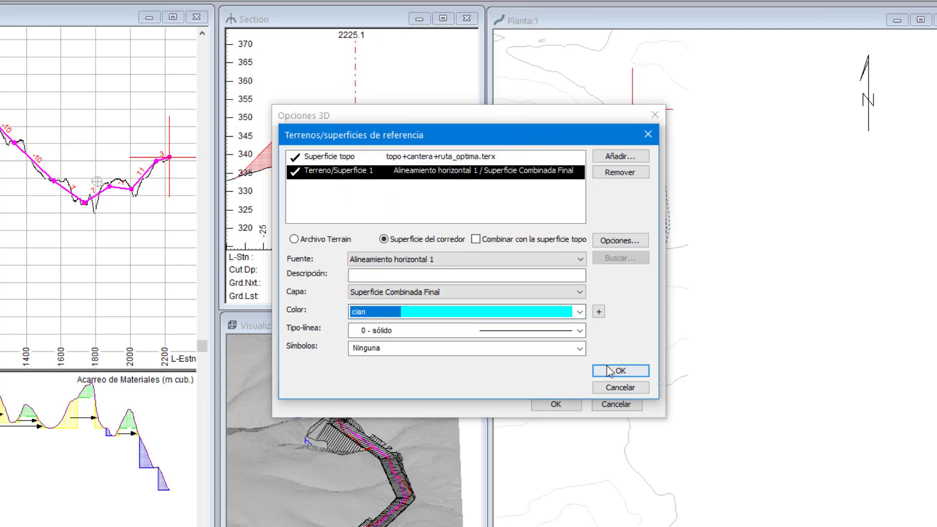
pyautogui.click(609, 370)
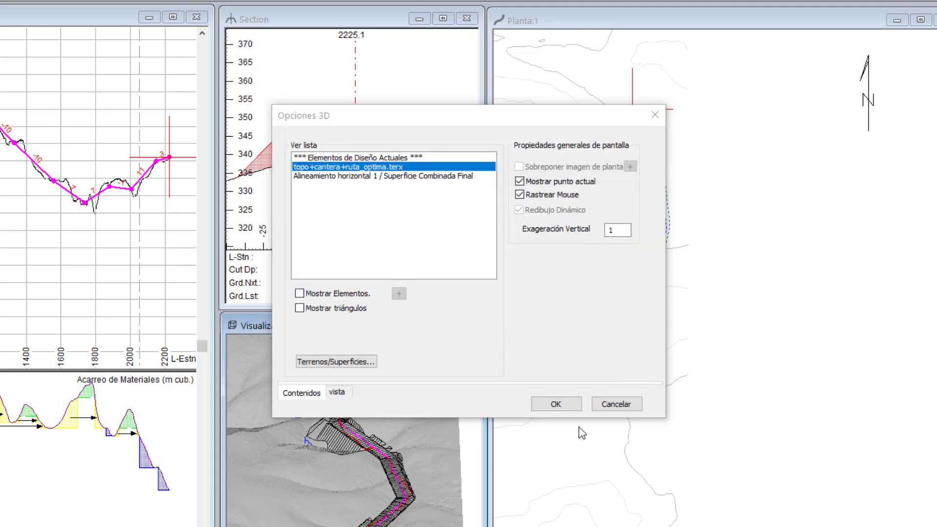
pyautogui.click(550, 404)
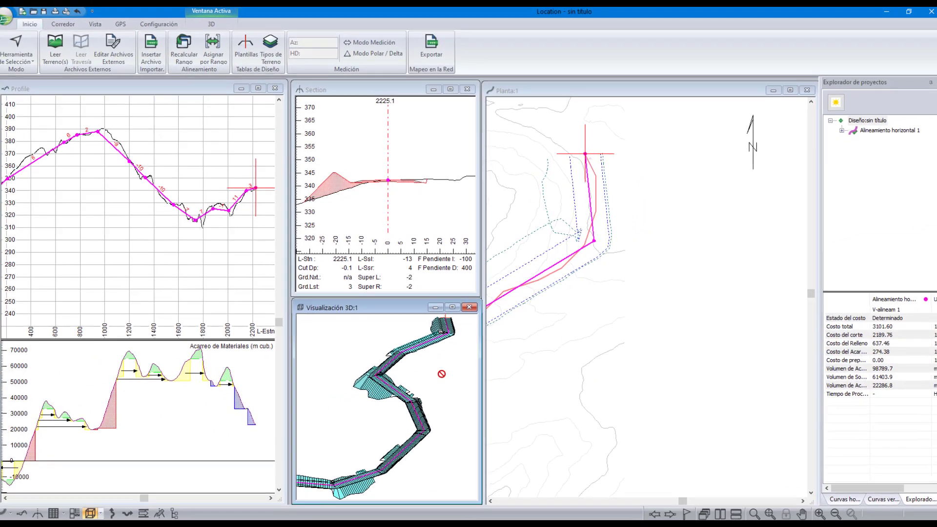
# - Turn the triangles of the topo+cantera+ruta_optima.terx surface back on in the 3D view
pyautogui.rightClick(435, 411)
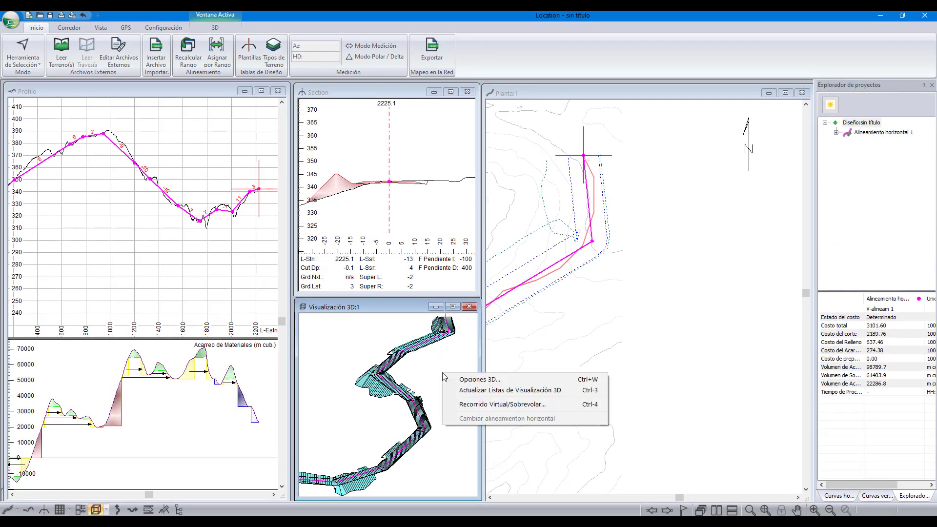
pyautogui.click(453, 389)
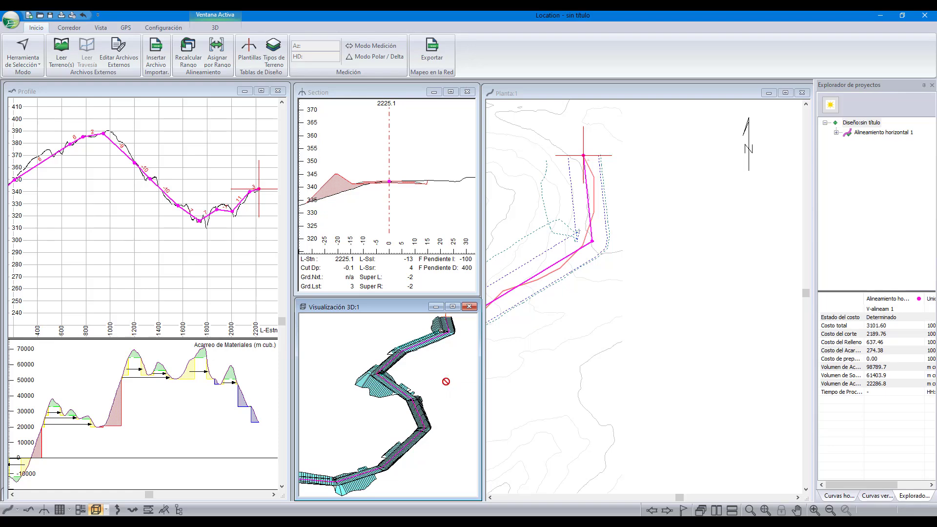
pyautogui.rightClick(447, 384)
pyautogui.click(468, 388)
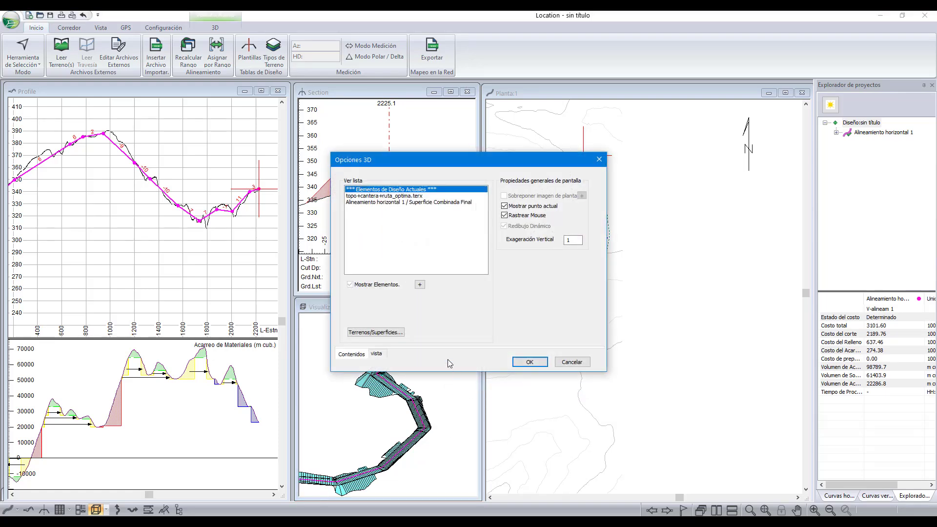
pyautogui.click(374, 197)
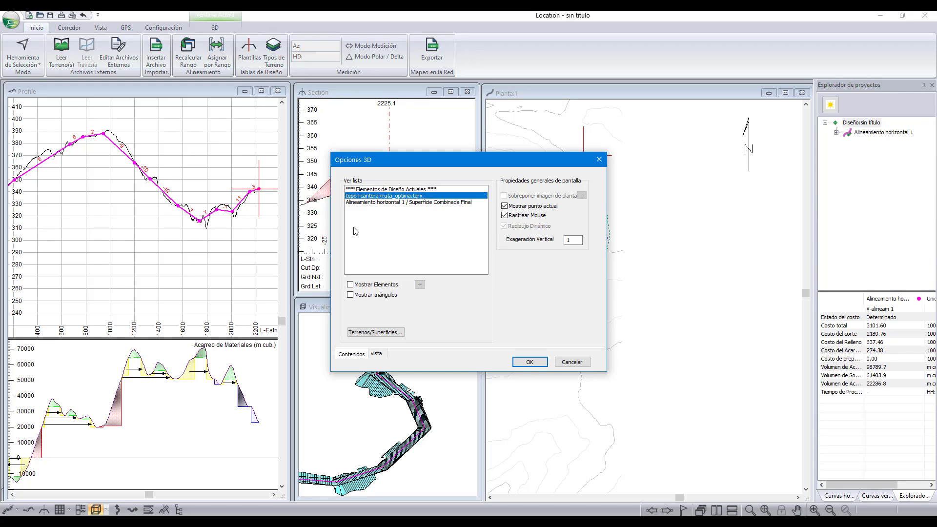
pyautogui.click(350, 295)
pyautogui.click(533, 362)
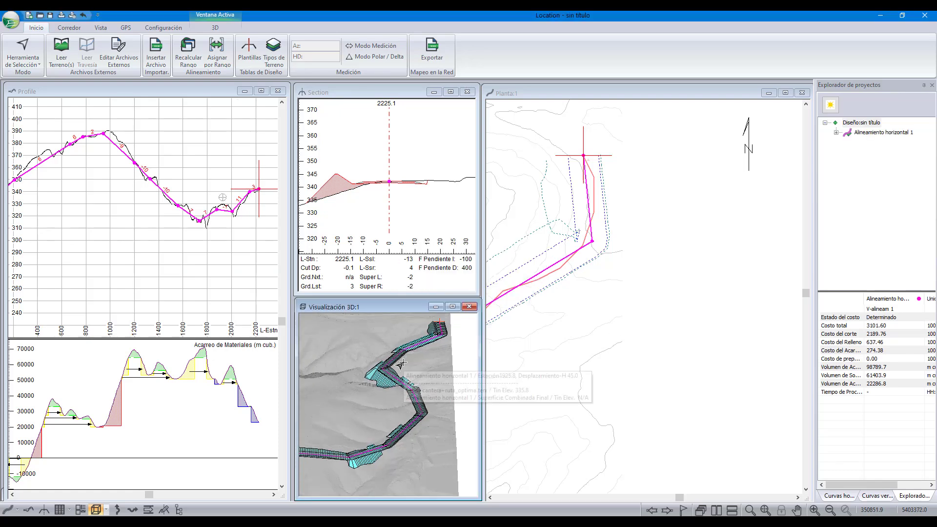
# - Examine the cyan corridor surface against the shaded terrain along the road in the 3D view
pyautogui.scroll(-2, 402, 362)
pyautogui.moveTo(409, 408); pyautogui.dragTo(423, 367, button='middle')
pyautogui.scroll(-1, 411, 396)
pyautogui.scroll(3, 411, 396)
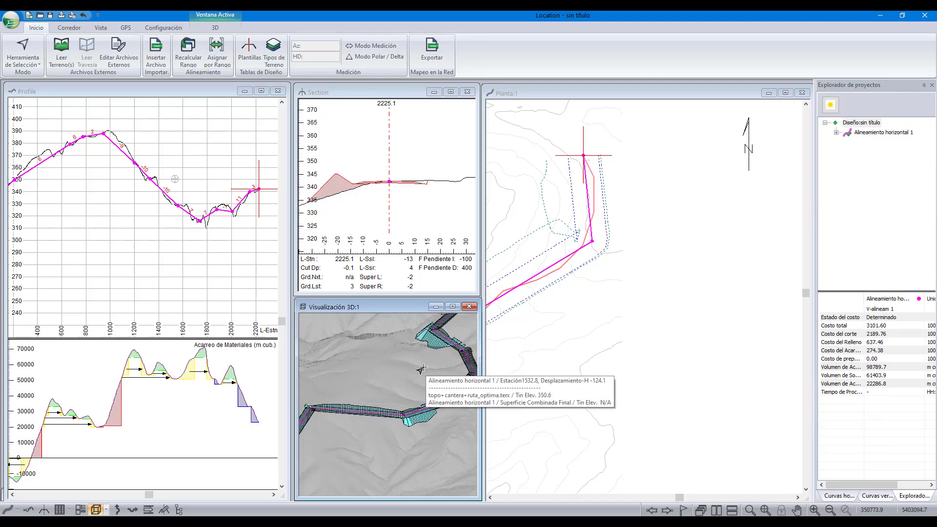
pyautogui.scroll(-5, 402, 413)
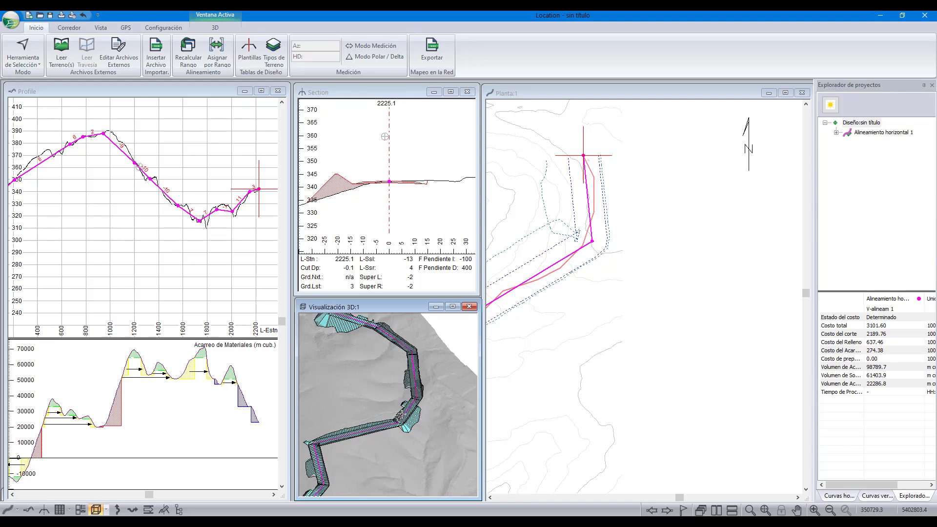
# - Examine the whole road in the 3D, profile and plan views, following the alignment from its end back towards the quarry
pyautogui.scroll(3, 400, 413)
pyautogui.scroll(-1, 157, 228)
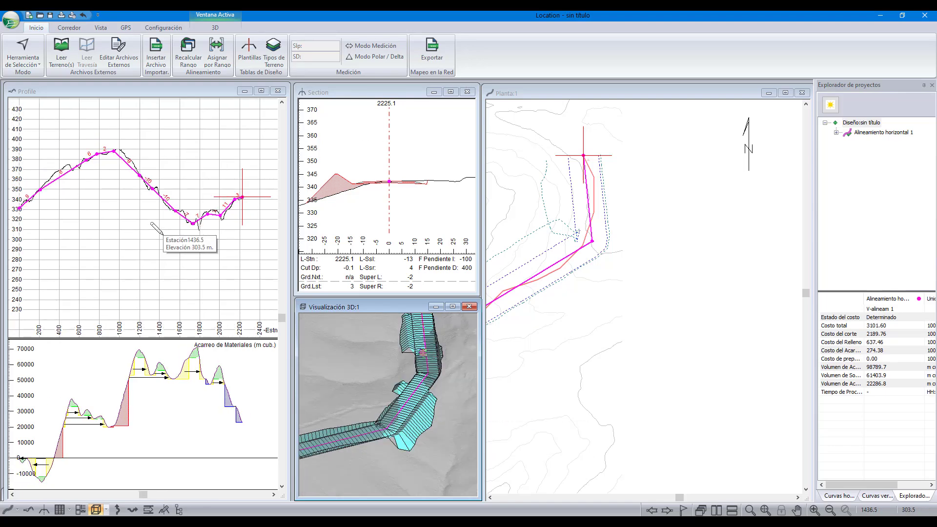
pyautogui.scroll(-3, 157, 228)
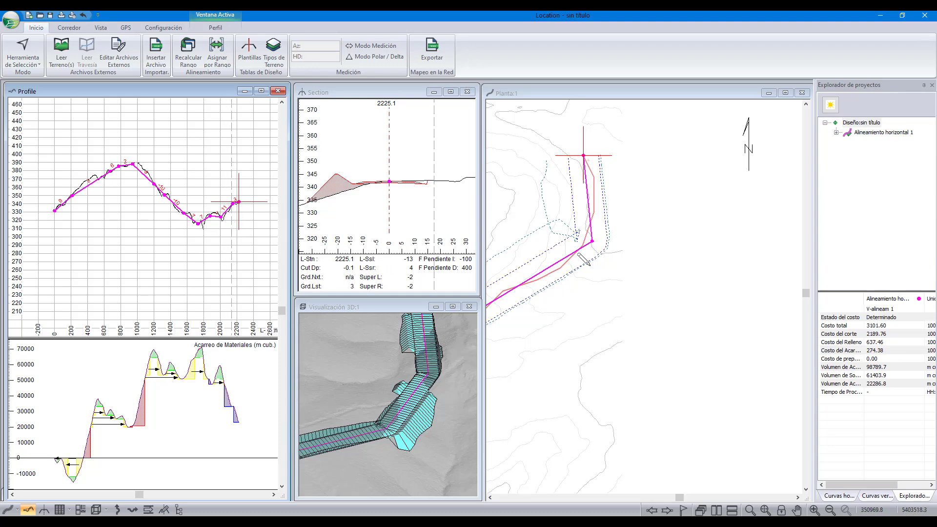
pyautogui.scroll(-3, 686, 239)
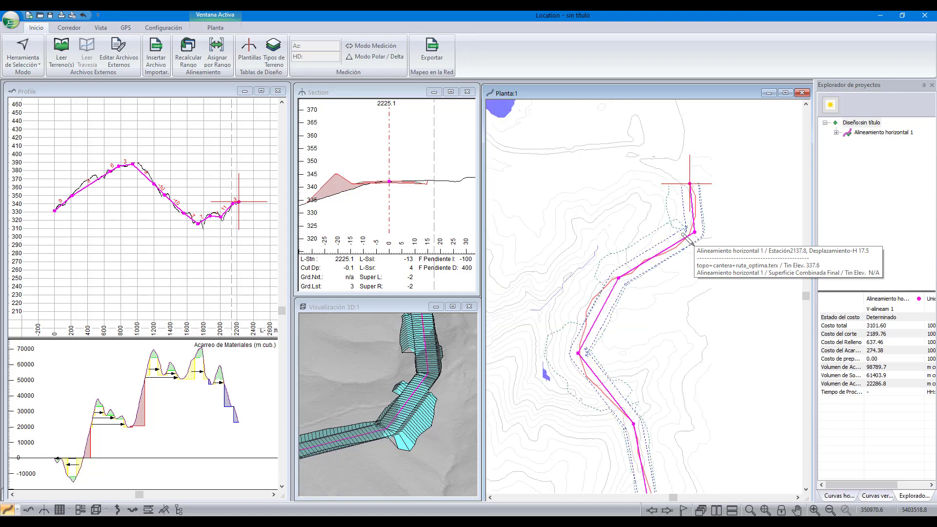
pyautogui.scroll(-1, 685, 239)
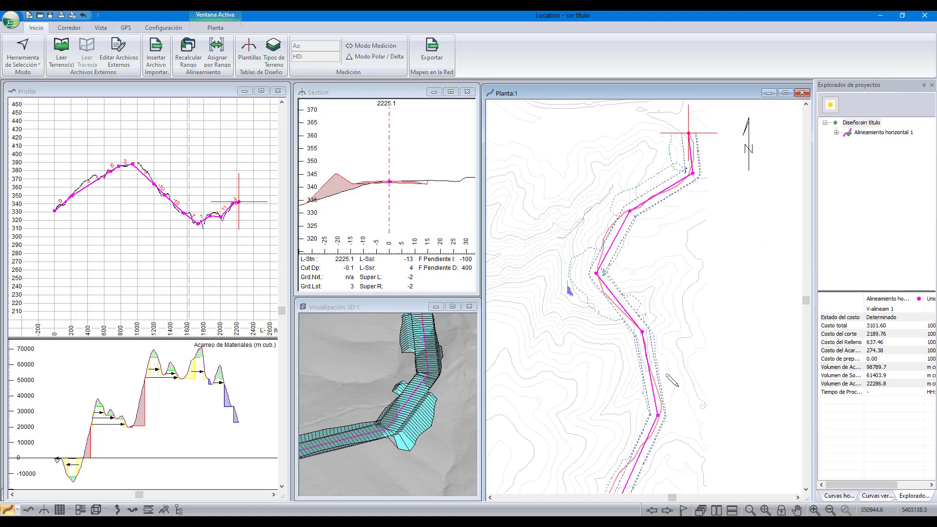
pyautogui.moveTo(678, 387); pyautogui.dragTo(685, 312, button='middle')
pyautogui.scroll(-1, 685, 313)
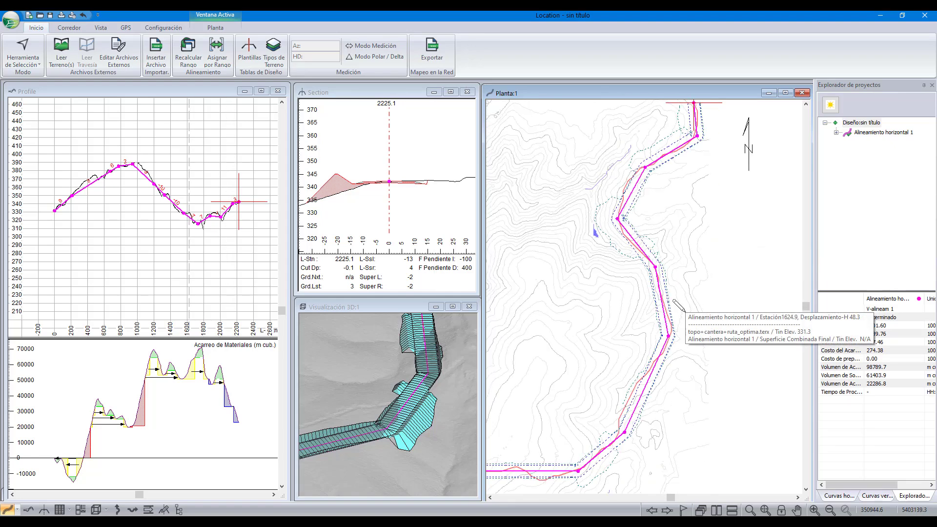
pyautogui.scroll(-2, 685, 312)
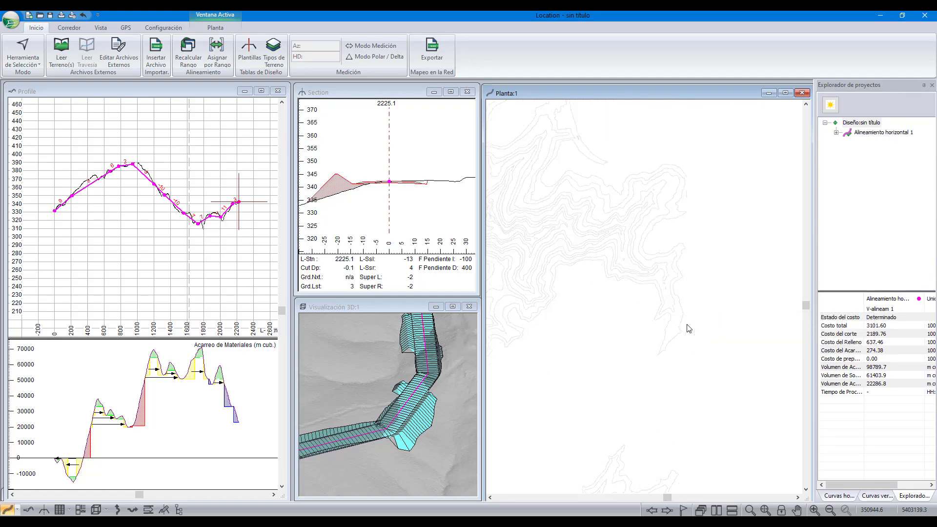
pyautogui.scroll(2, 725, 272)
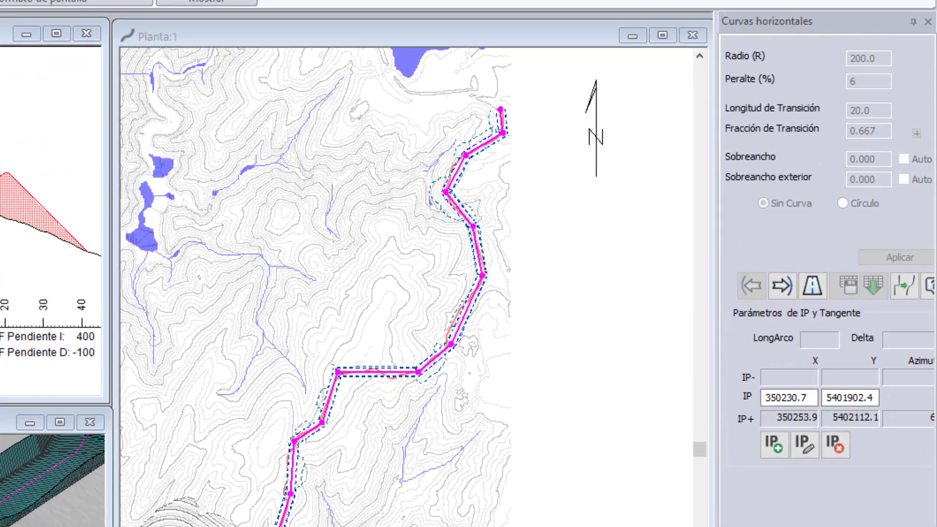
# - Apply a circular horizontal curve with a radius of 80 at the first IP after the start of the alignment
pyautogui.click(781, 287)
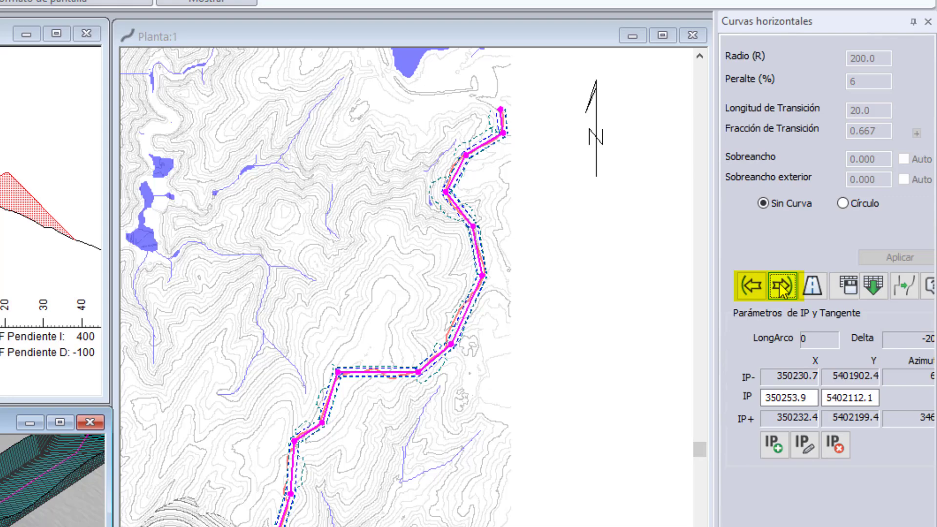
pyautogui.click(841, 205)
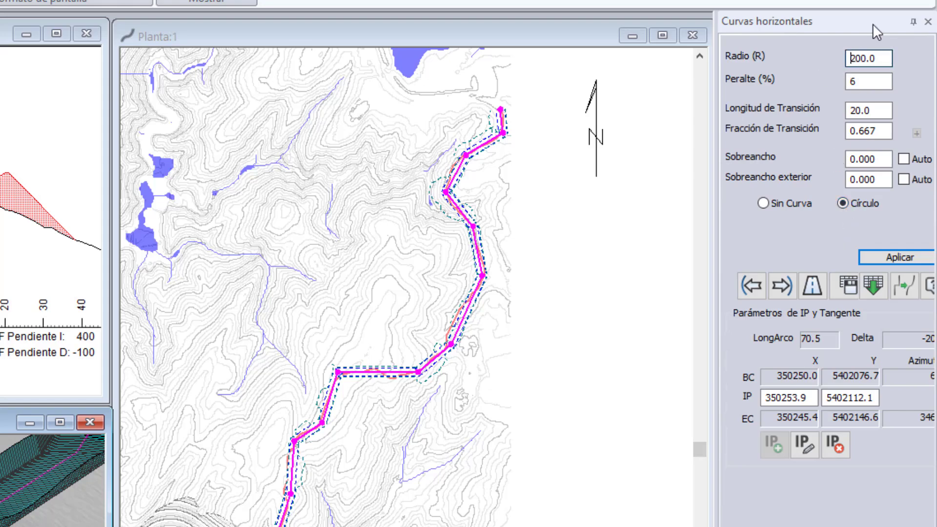
pyautogui.write('8')
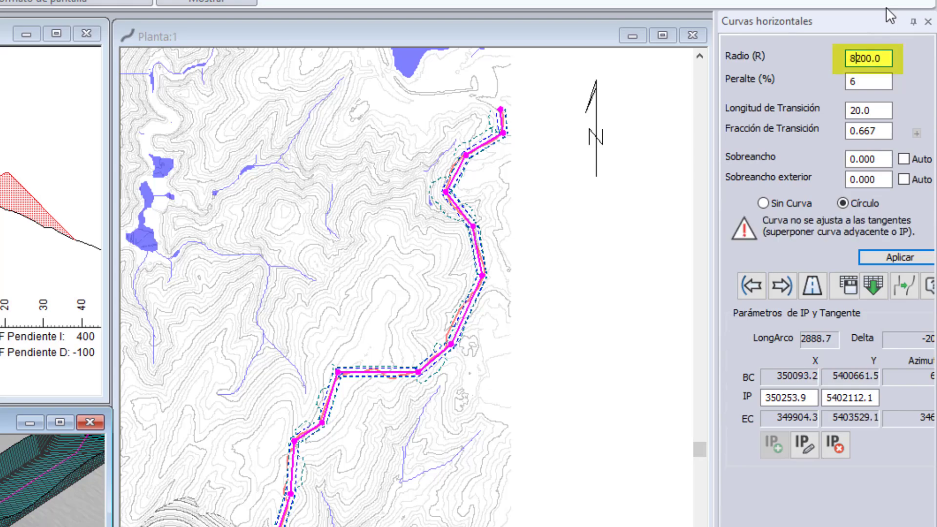
pyautogui.press('Delete')
pyautogui.press('Delete')
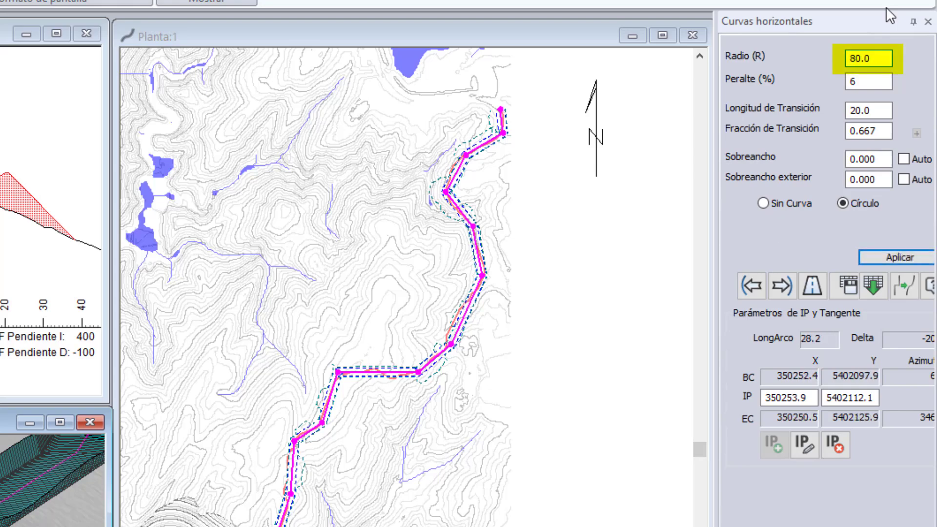
pyautogui.click(872, 257)
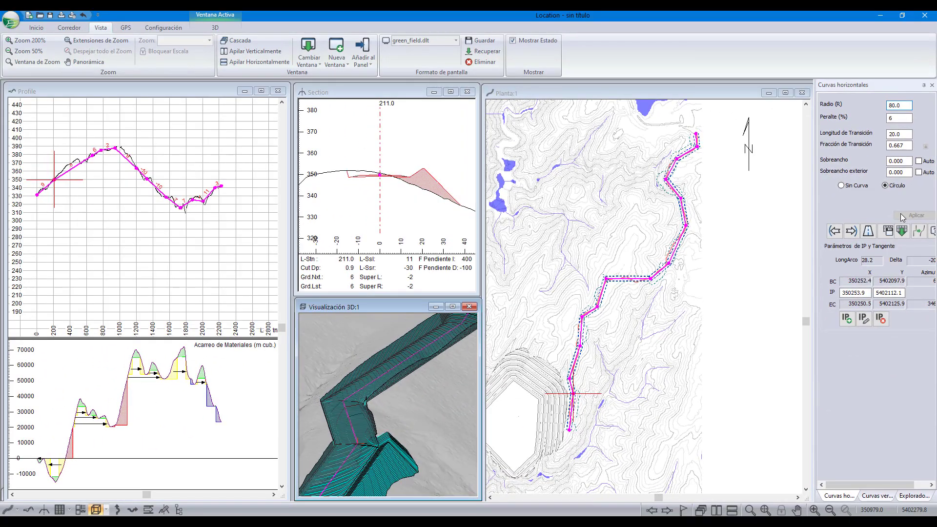
# - Apply a circular horizontal curve with a radius of 50 at the second intermediate IP
pyautogui.click(851, 231)
pyautogui.click(886, 187)
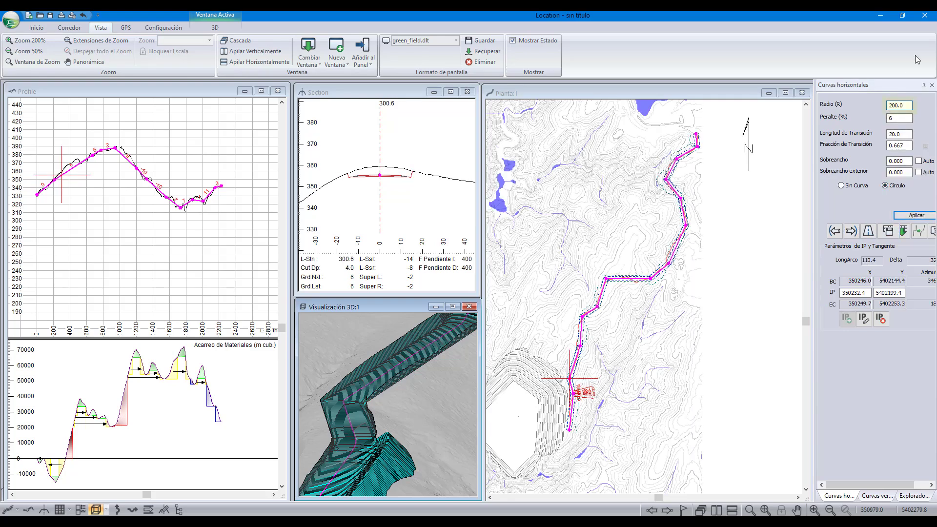
pyautogui.write('5')
pyautogui.press('Delete')
pyautogui.press('Delete')
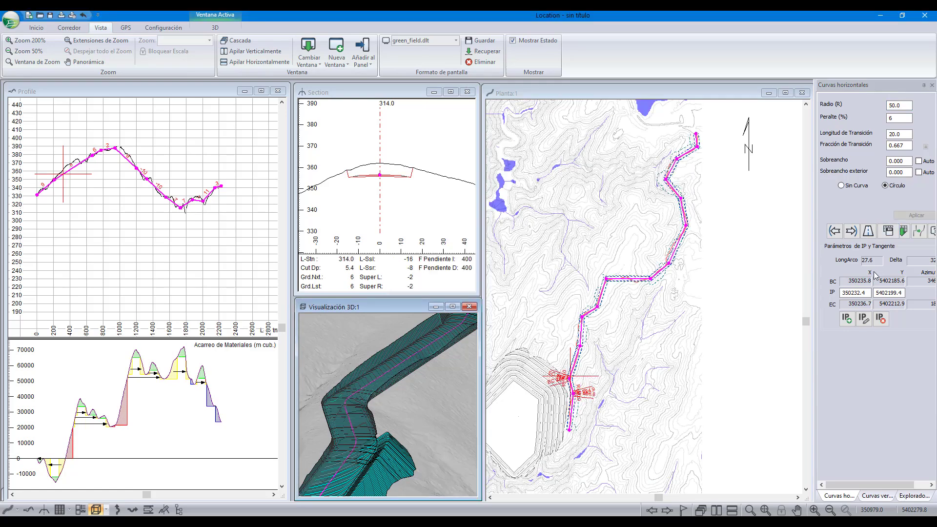
# - Apply a circular horizontal curve with a radius of 80 at the third intermediate IP
pyautogui.click(851, 230)
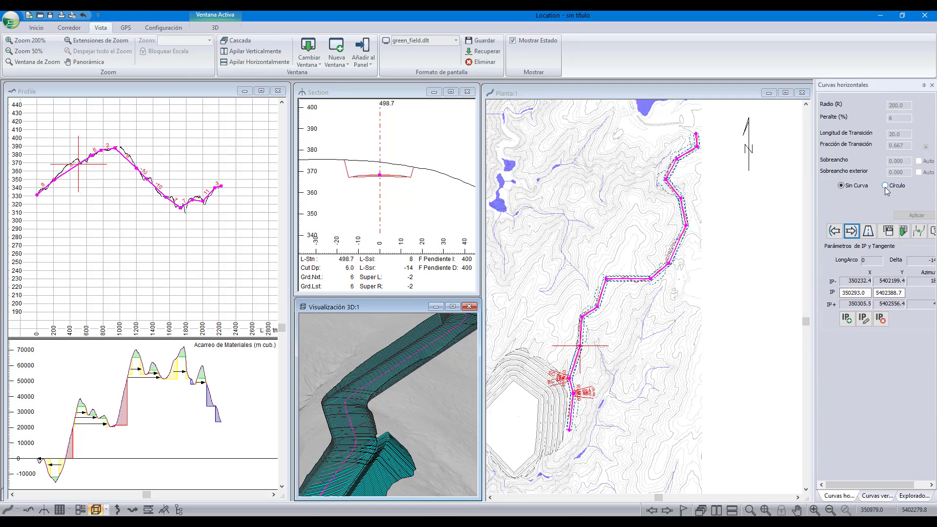
pyautogui.click(885, 185)
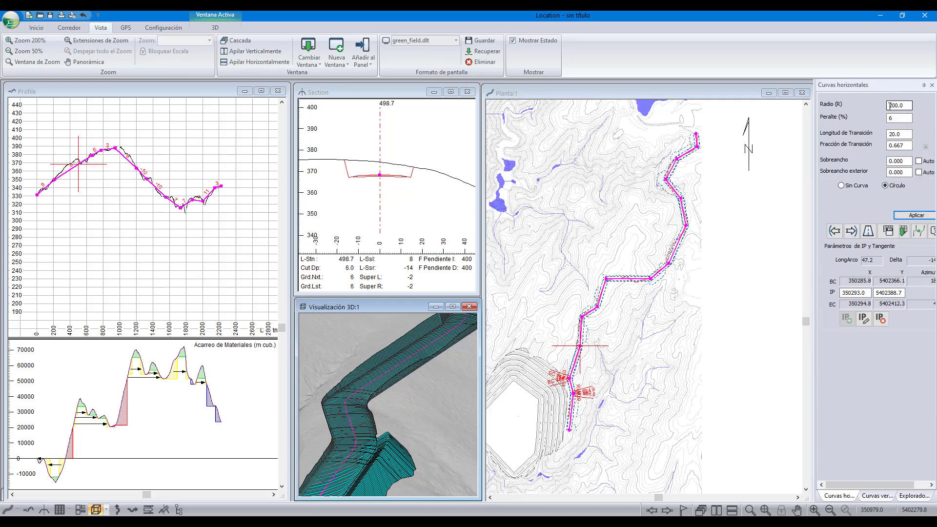
pyautogui.click(890, 105)
pyautogui.press('Delete')
pyautogui.press('Delete')
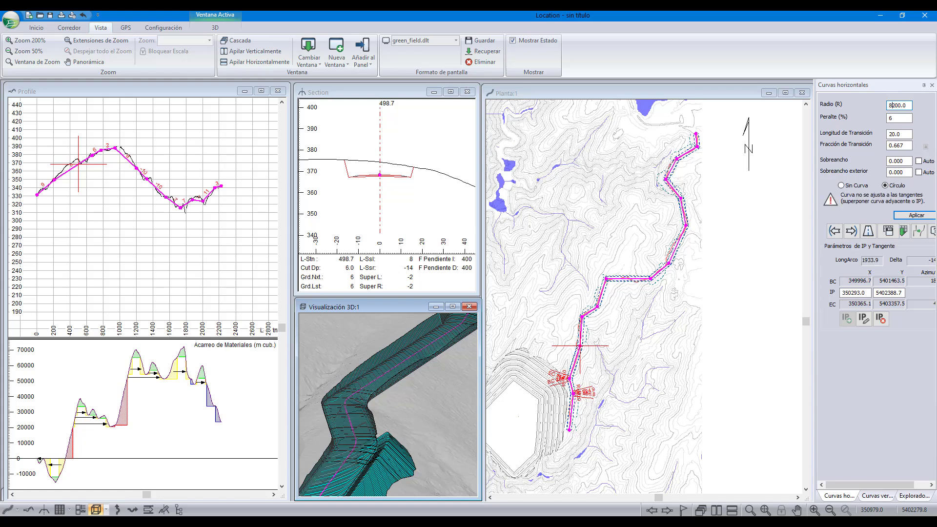
pyautogui.write('8')
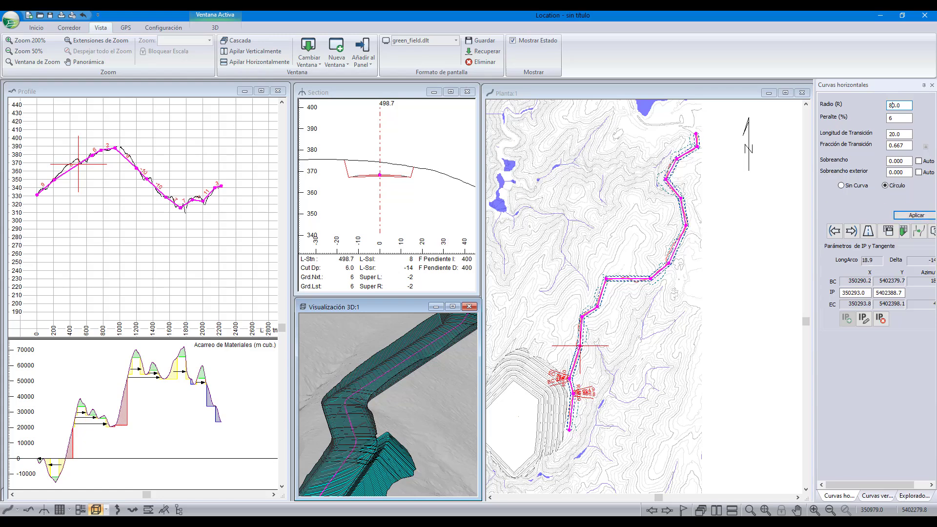
pyautogui.click(900, 216)
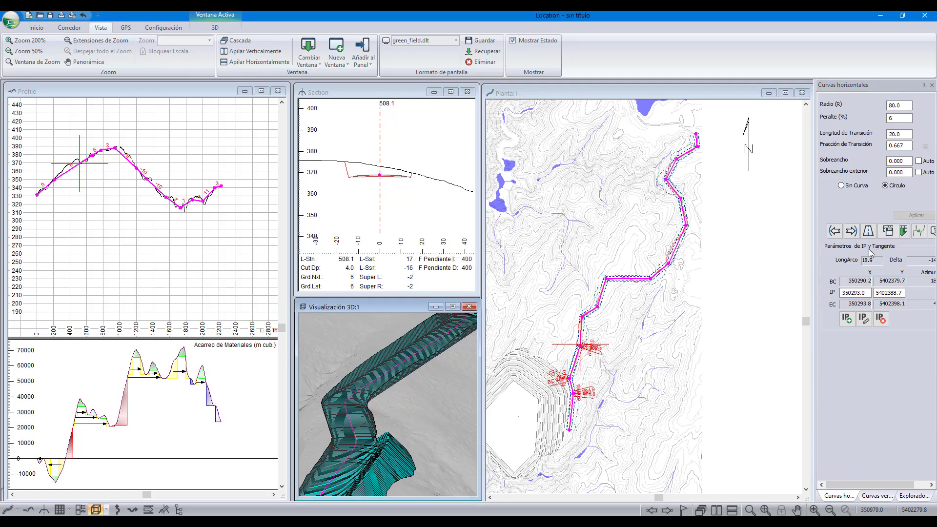
# - Apply a circular horizontal curve with a radius of 35 at the fourth intermediate IP
pyautogui.click(851, 231)
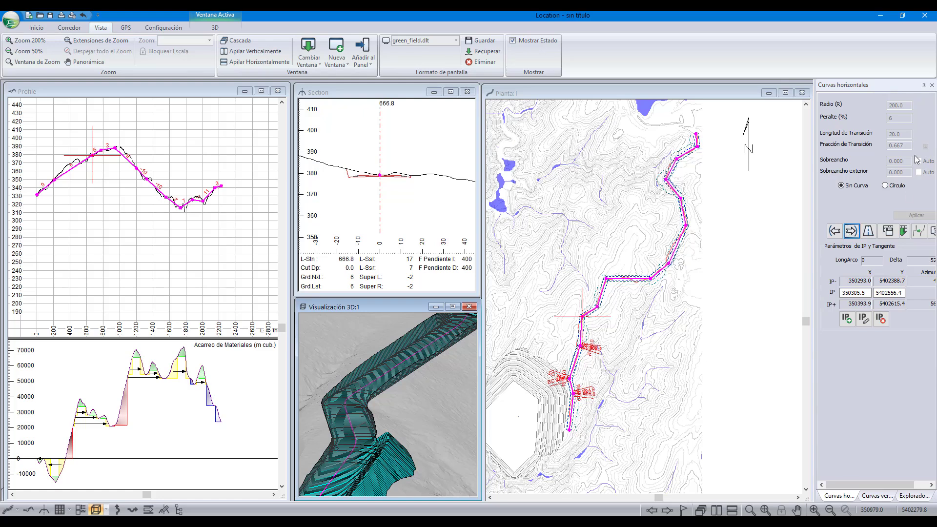
pyautogui.click(885, 185)
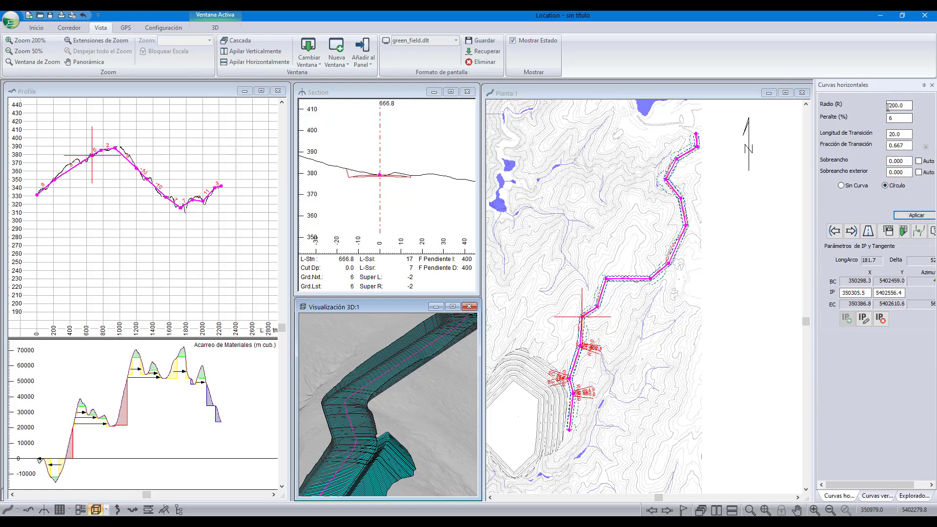
pyautogui.click(889, 106)
pyautogui.press('Delete')
pyautogui.press('Delete')
pyautogui.press('Delete')
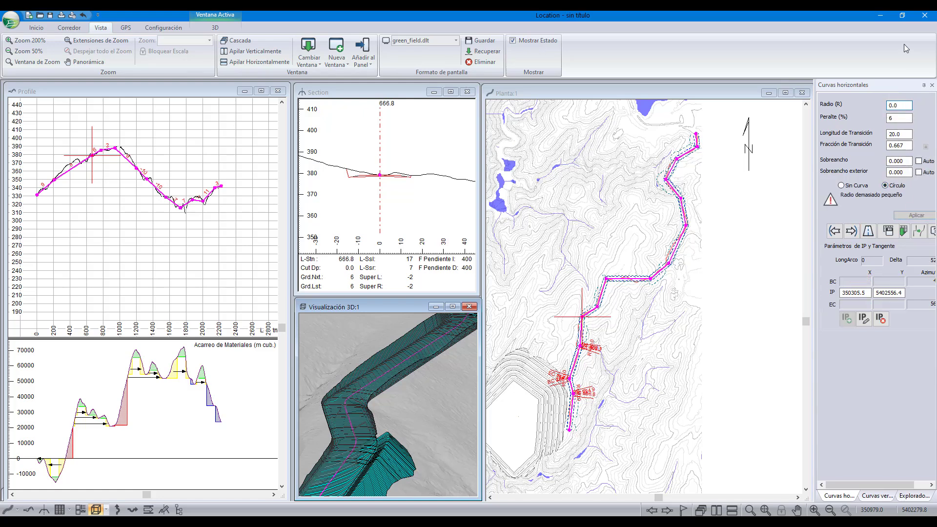
pyautogui.write('350')
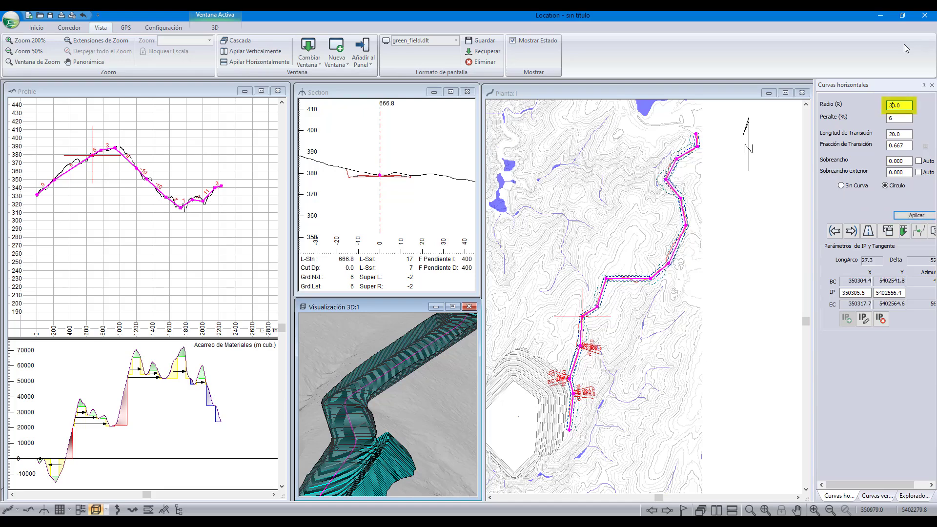
pyautogui.press('Delete')
pyautogui.click(900, 214)
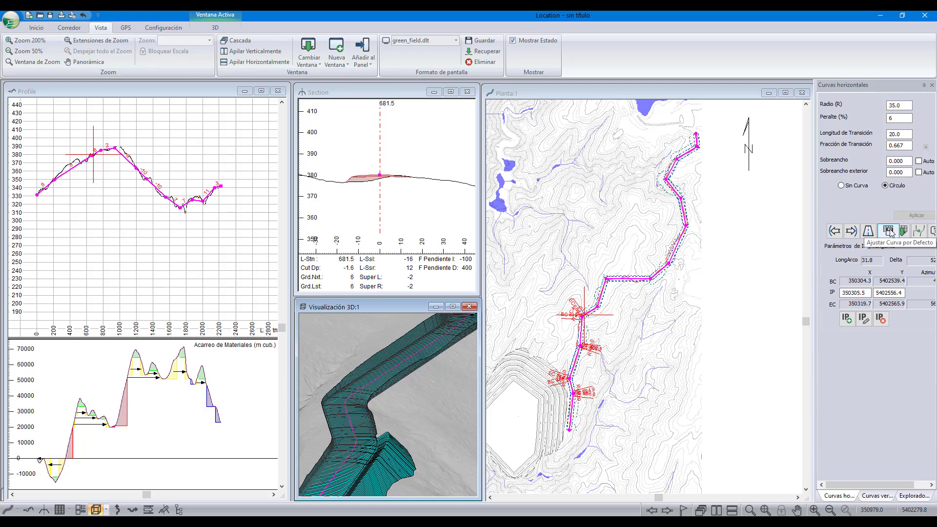
# - Set the current curve as the default and auto-generate it over all stations, removing the existing curves first
pyautogui.click(889, 231)
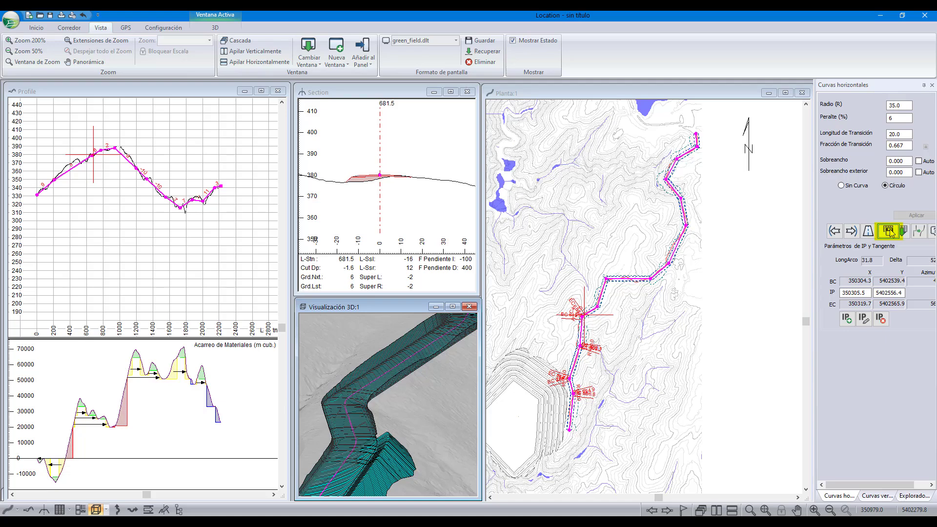
pyautogui.click(920, 233)
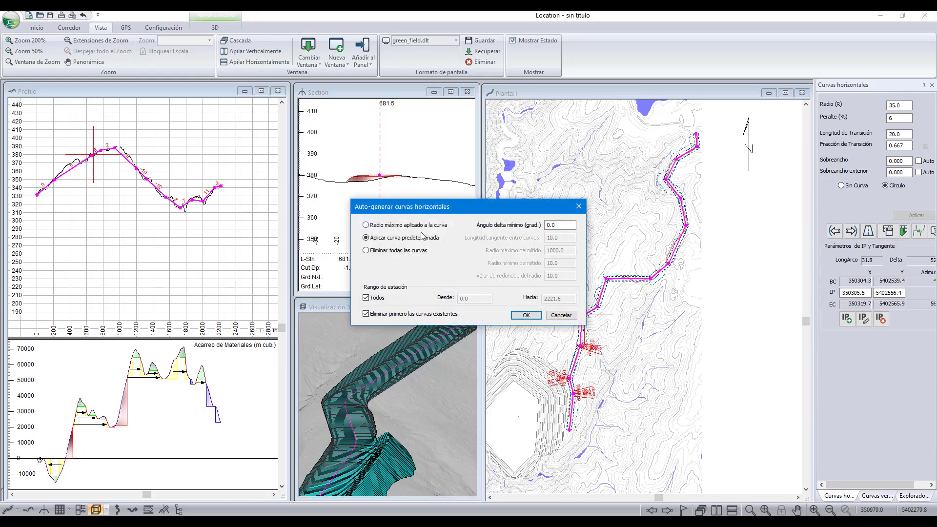
pyautogui.click(524, 315)
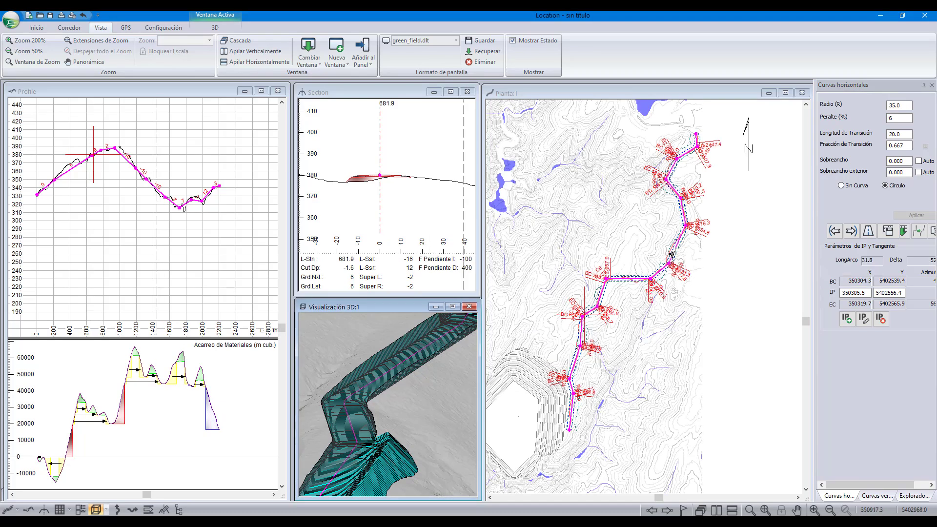
# - Examine the generated horizontal curves along the alignment in plan and the road corridor in the 3D view
pyautogui.scroll(3, 646, 265)
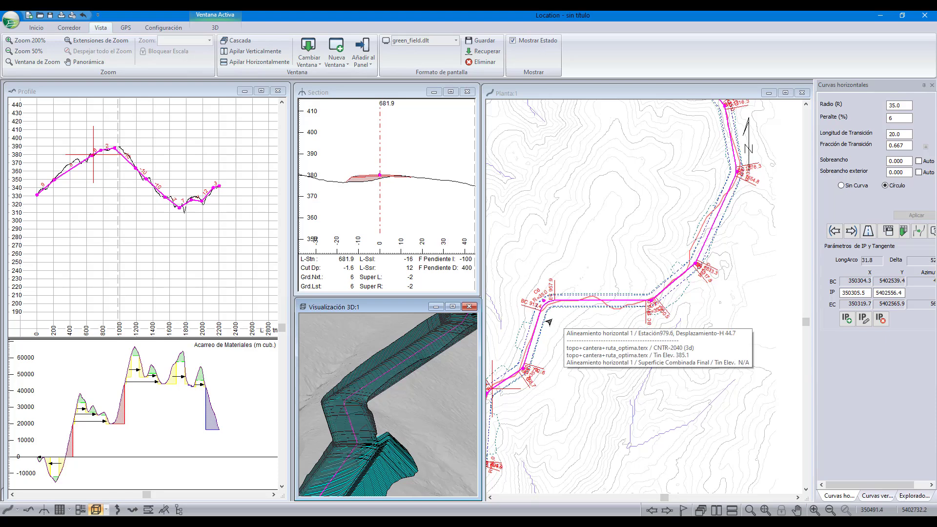
pyautogui.scroll(-1, 707, 216)
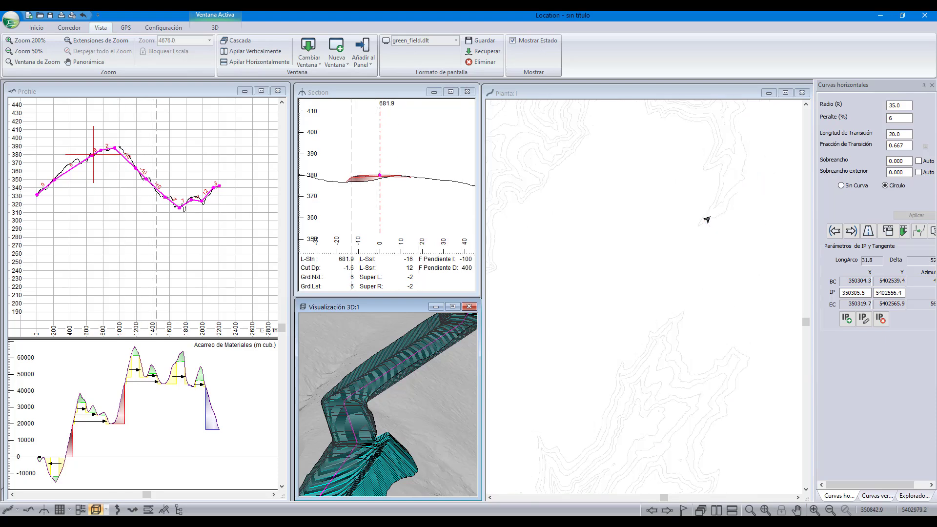
pyautogui.moveTo(707, 216); pyautogui.dragTo(716, 290, button='middle')
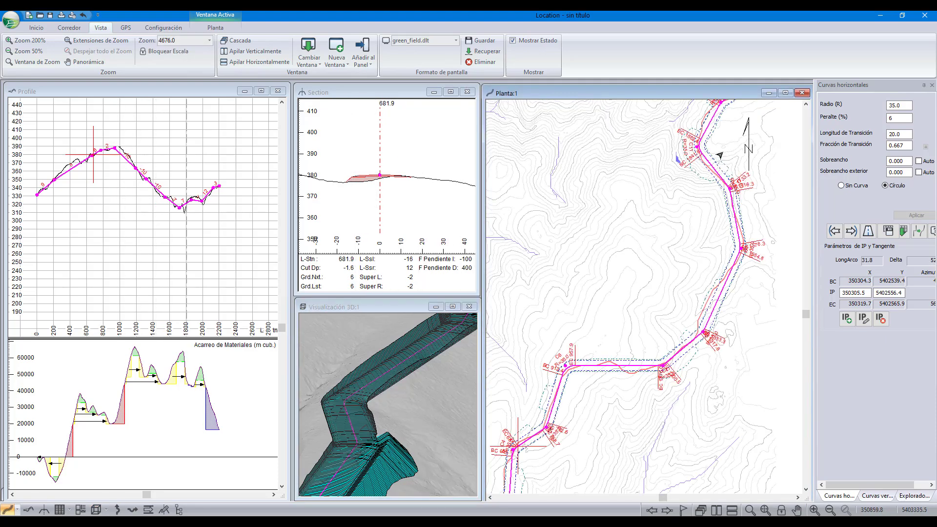
pyautogui.moveTo(716, 152); pyautogui.dragTo(711, 235, button='middle')
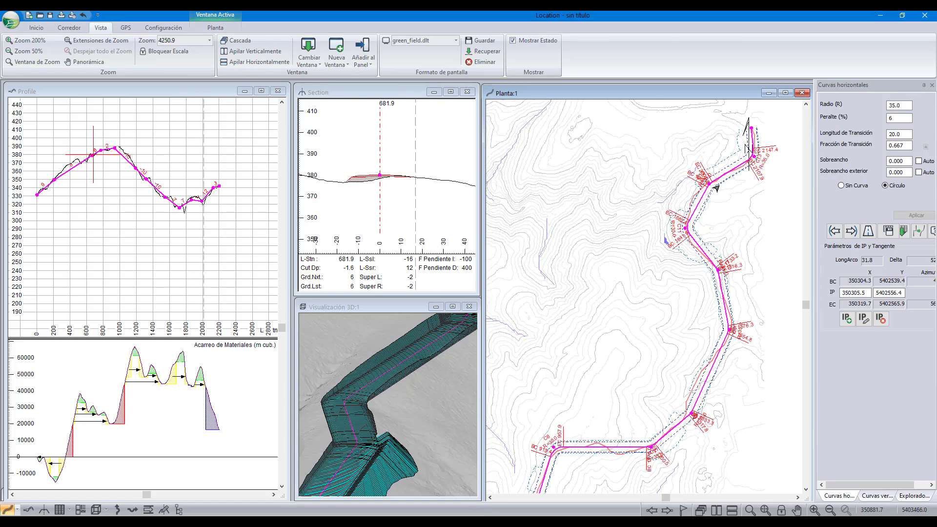
pyautogui.scroll(1, 713, 192)
pyautogui.moveTo(735, 157)
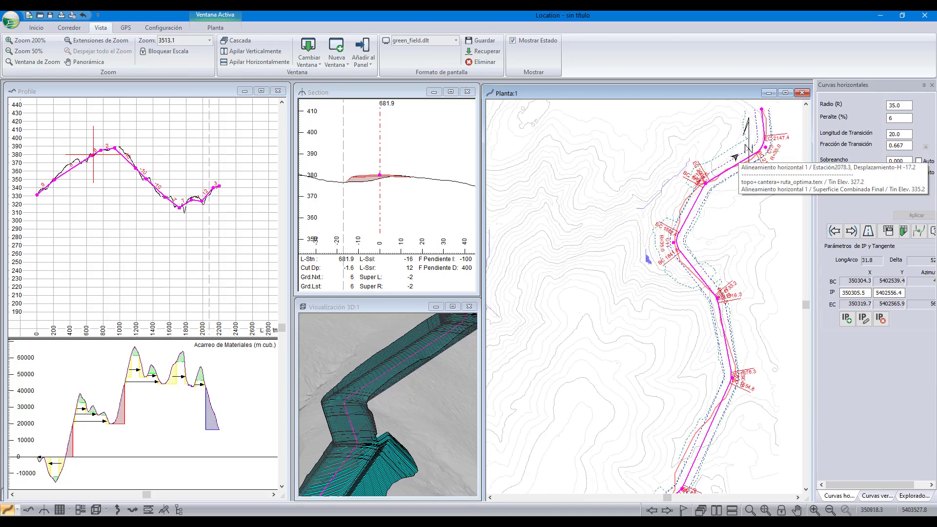
pyautogui.scroll(-1, 735, 156)
pyautogui.scroll(-1, 693, 404)
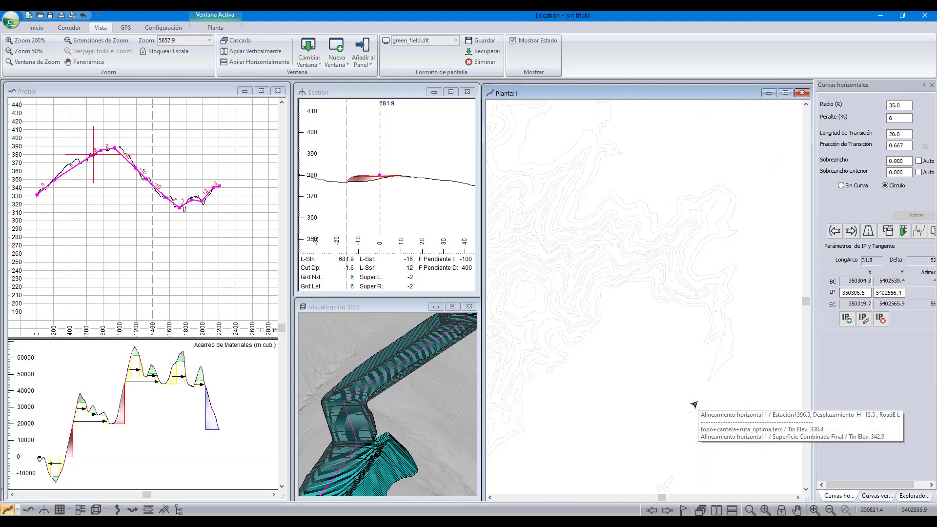
pyautogui.moveTo(693, 404); pyautogui.dragTo(717, 329, button='middle')
pyautogui.scroll(-2, 371, 438)
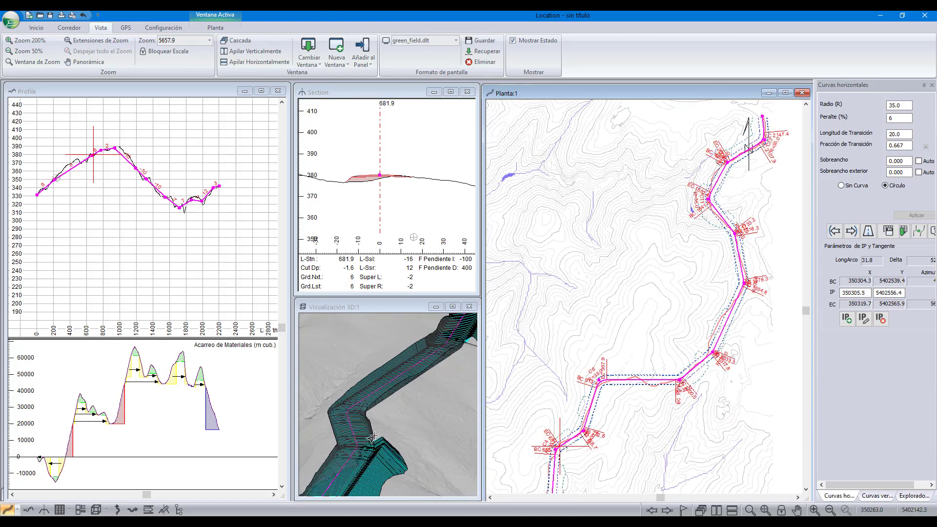
pyautogui.scroll(-3, 389, 429)
pyautogui.moveTo(389, 429)
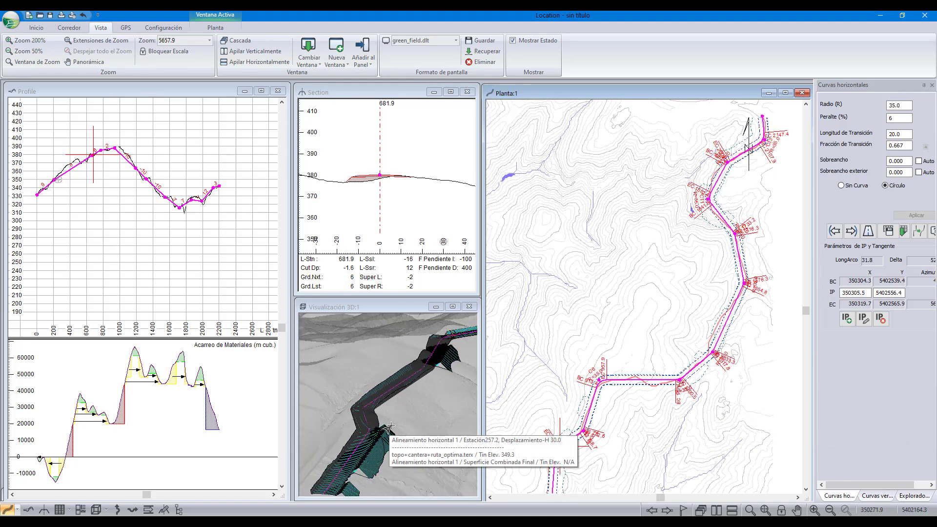
# - Examine the corridor surface around the curves in the 3D view and the grade line in the profile
pyautogui.moveTo(389, 428); pyautogui.dragTo(396, 399)
pyautogui.moveTo(393, 385); pyautogui.dragTo(378, 418, button='middle')
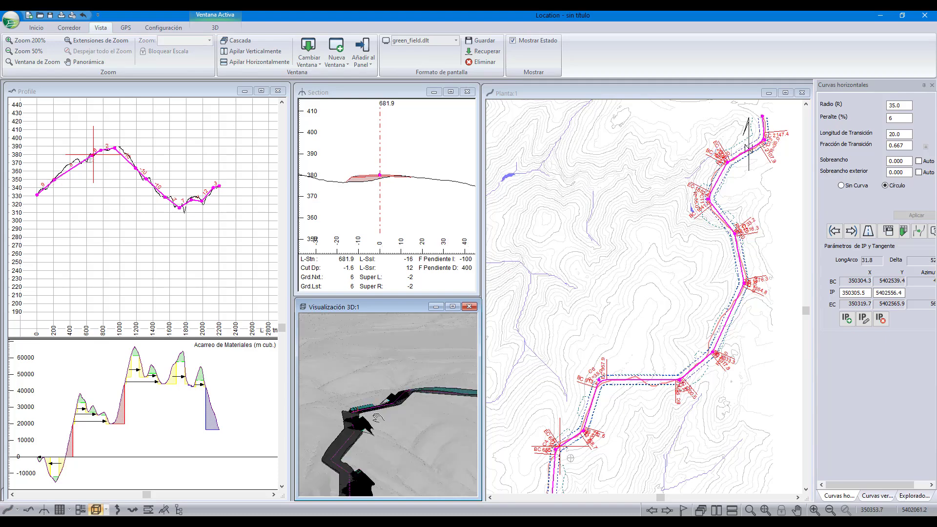
pyautogui.scroll(2, 378, 418)
pyautogui.scroll(3, 403, 409)
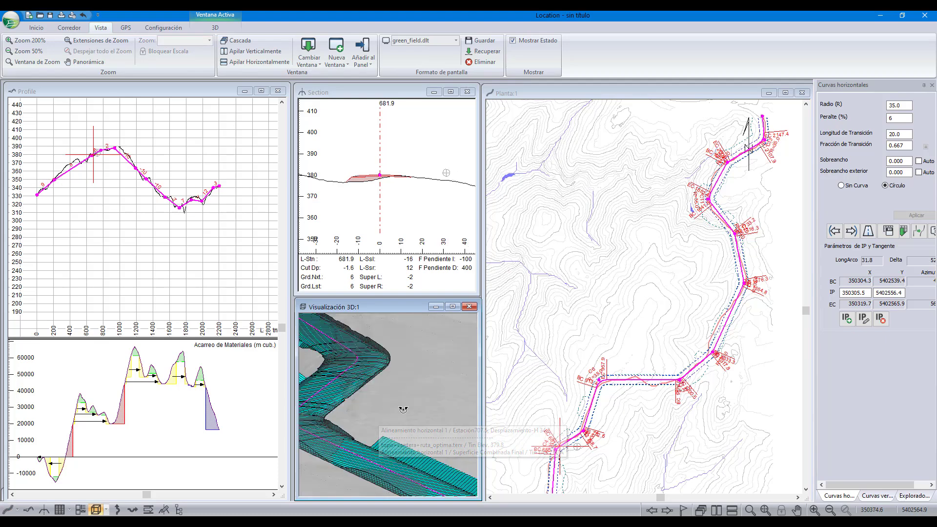
pyautogui.moveTo(391, 415); pyautogui.dragTo(386, 418)
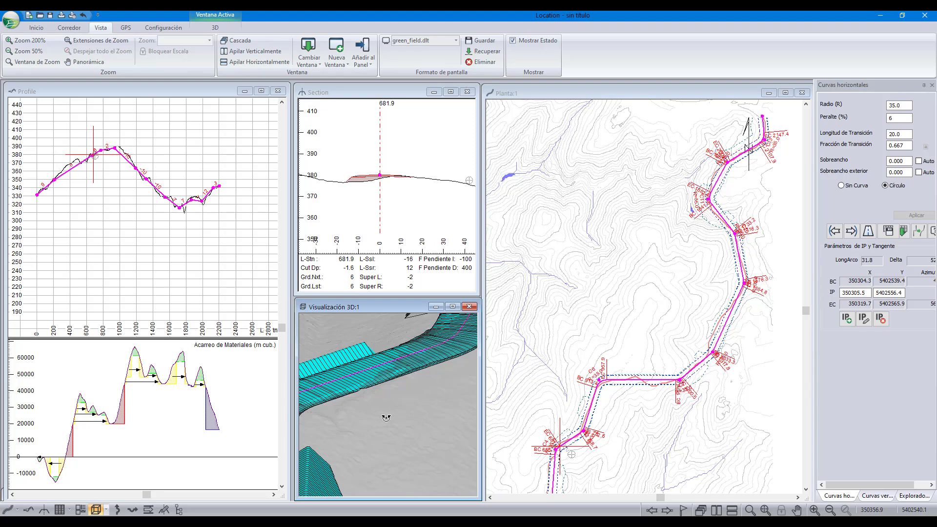
pyautogui.scroll(-1, 690, 299)
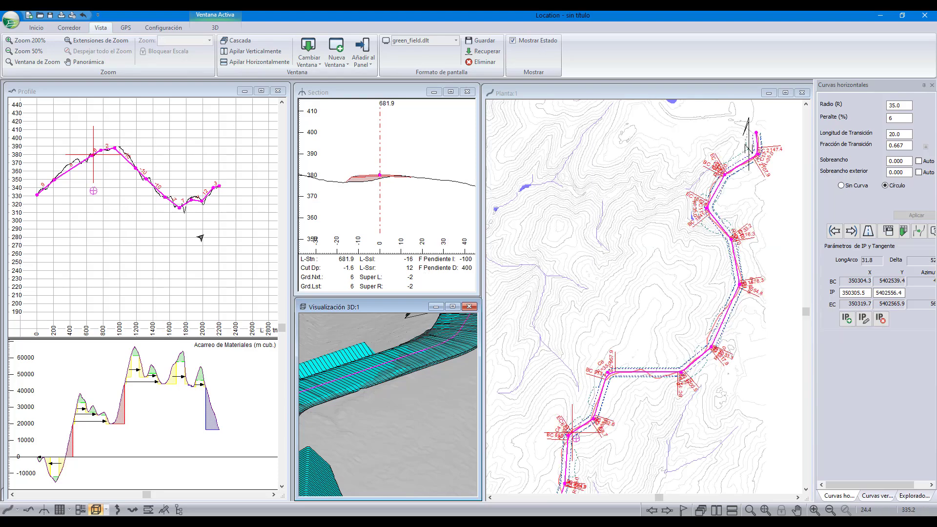
pyautogui.scroll(1, 184, 230)
pyautogui.moveTo(184, 230); pyautogui.dragTo(210, 237, button='middle')
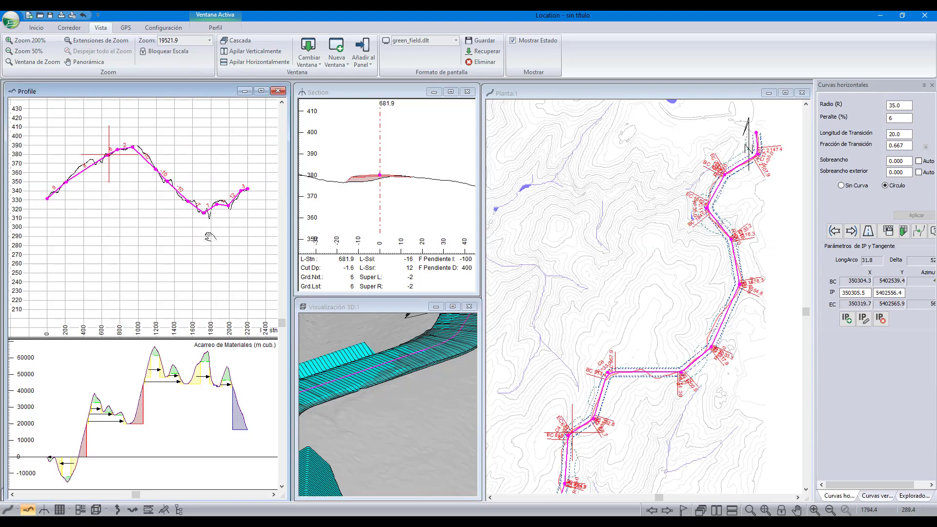
pyautogui.scroll(1, 207, 239)
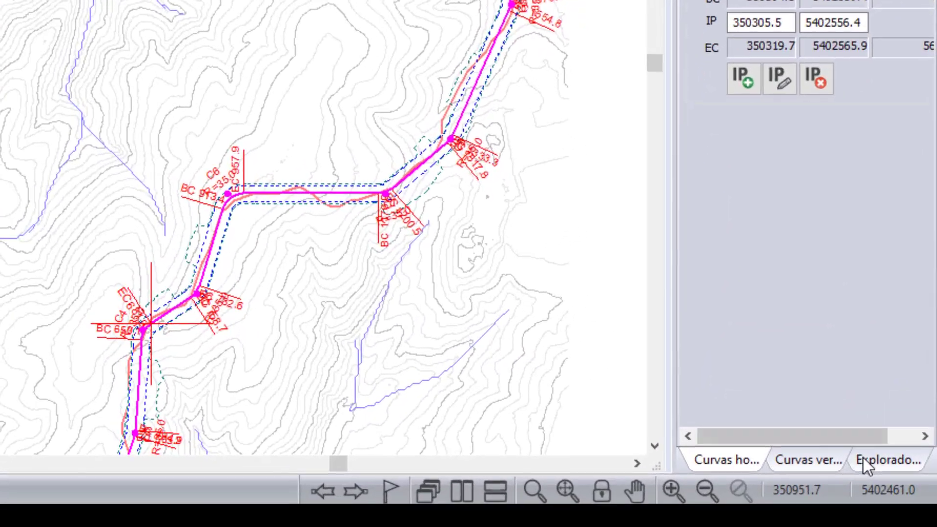
# - Add a vertical optimization alignment under V-alineam 1 with the description "OPT 15%"
pyautogui.click(885, 479)
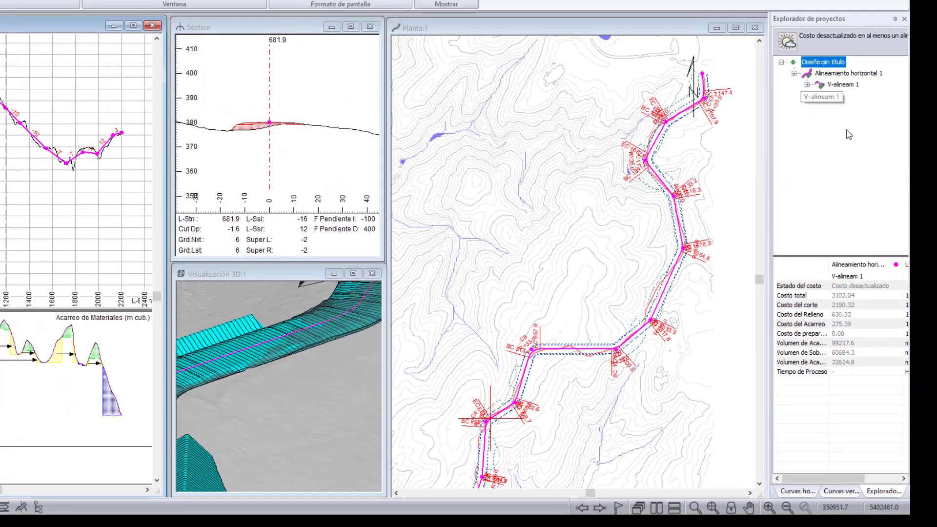
pyautogui.click(842, 84)
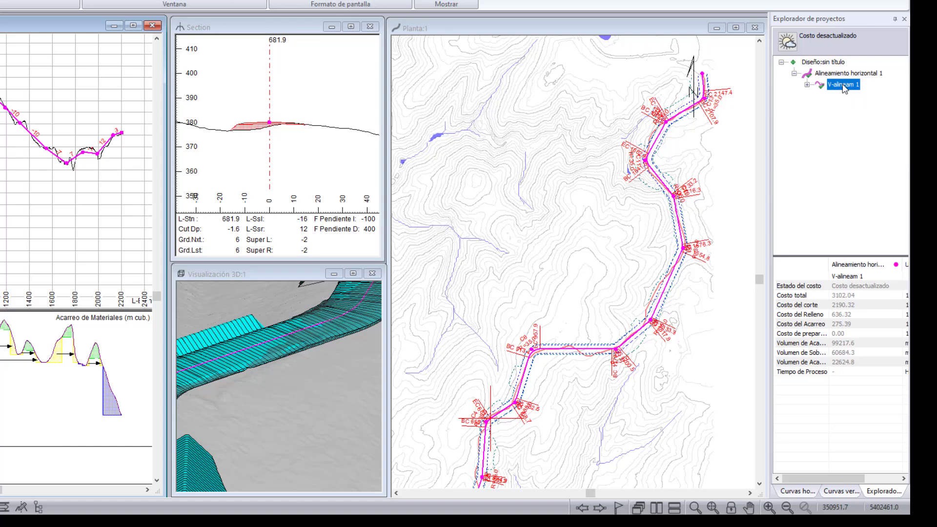
pyautogui.rightClick(844, 88)
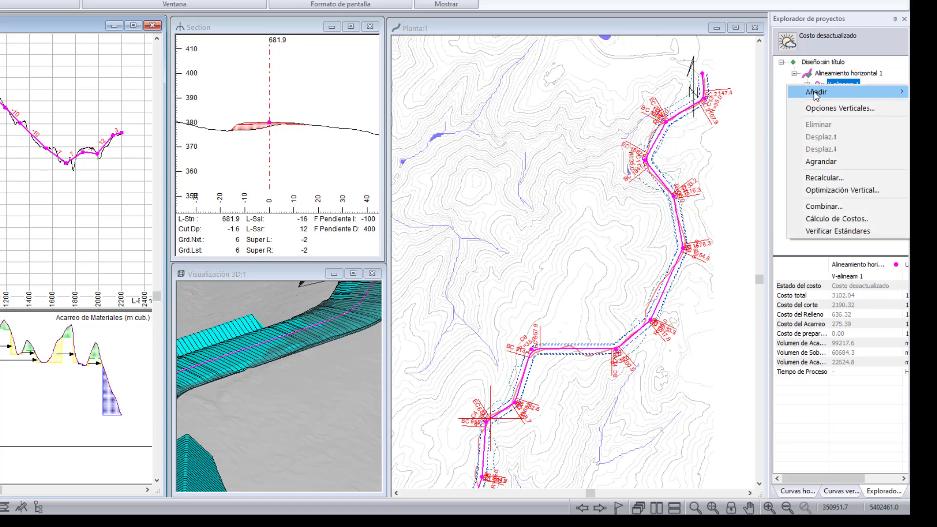
pyautogui.moveTo(818, 95)
pyautogui.click(701, 104)
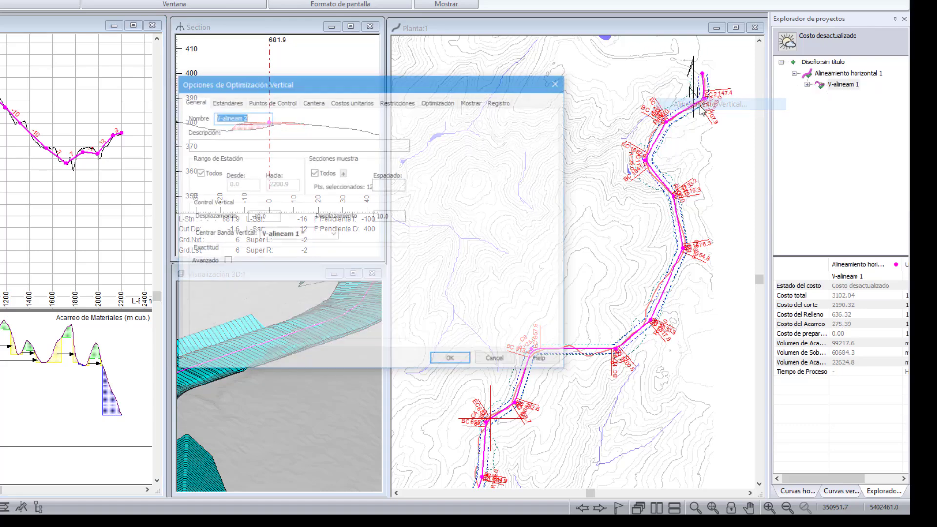
pyautogui.click(223, 144)
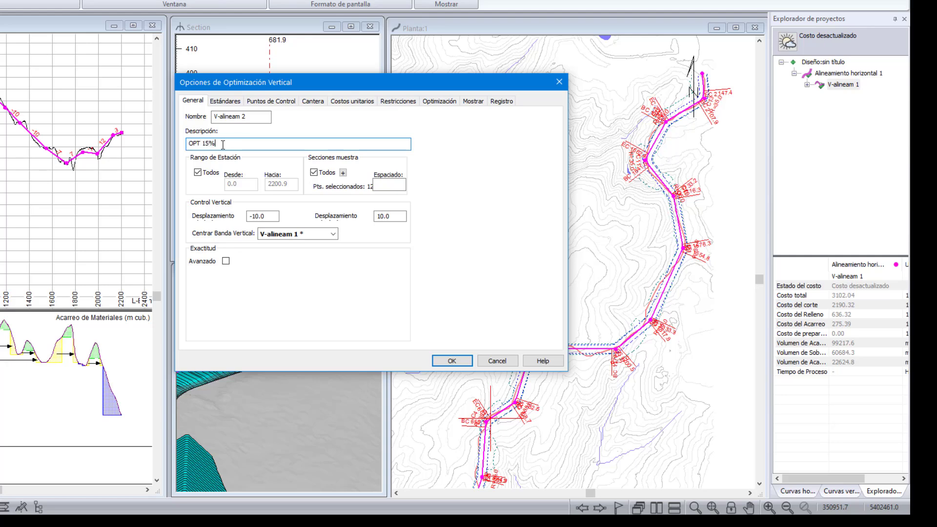
pyautogui.write('OPT 15%')
# - Set the optimization's range constraints to grades from -15 to 15 % and minimum K values of 12 concave and 11 convex
pyautogui.click(232, 103)
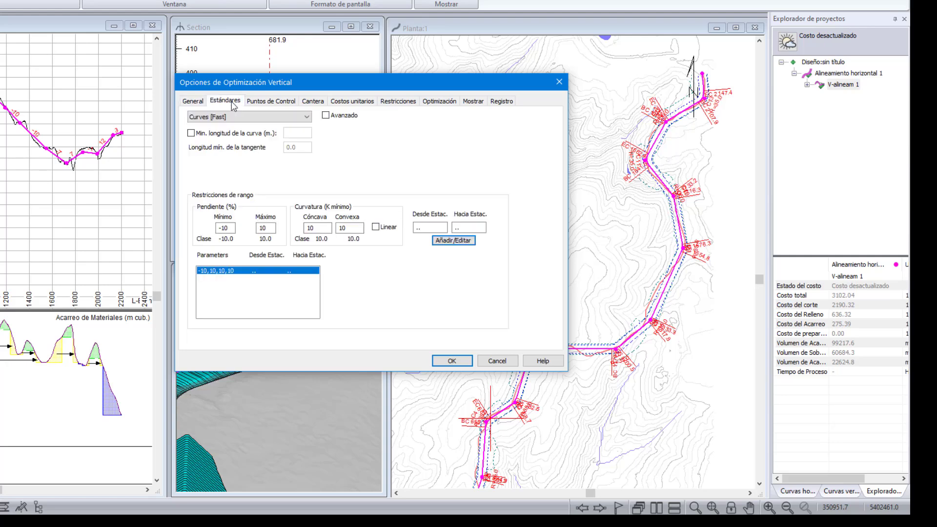
pyautogui.click(226, 227)
pyautogui.click(273, 227)
pyautogui.click(310, 228)
pyautogui.press('Tab')
pyautogui.click(341, 228)
pyautogui.click(449, 242)
# - Add vertical control points at the start and end of the alignment, accept the optimization options and recalculate the range with costs
pyautogui.click(287, 102)
pyautogui.click(341, 251)
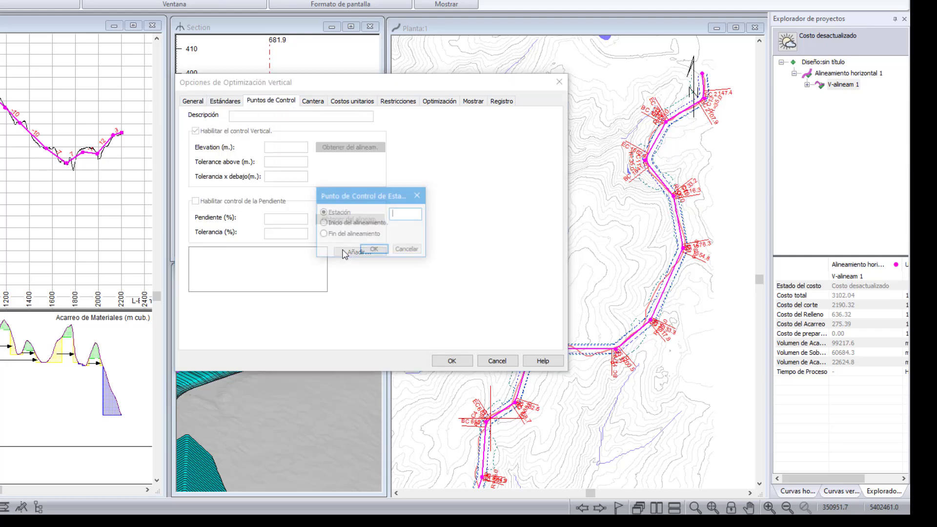
pyautogui.click(323, 223)
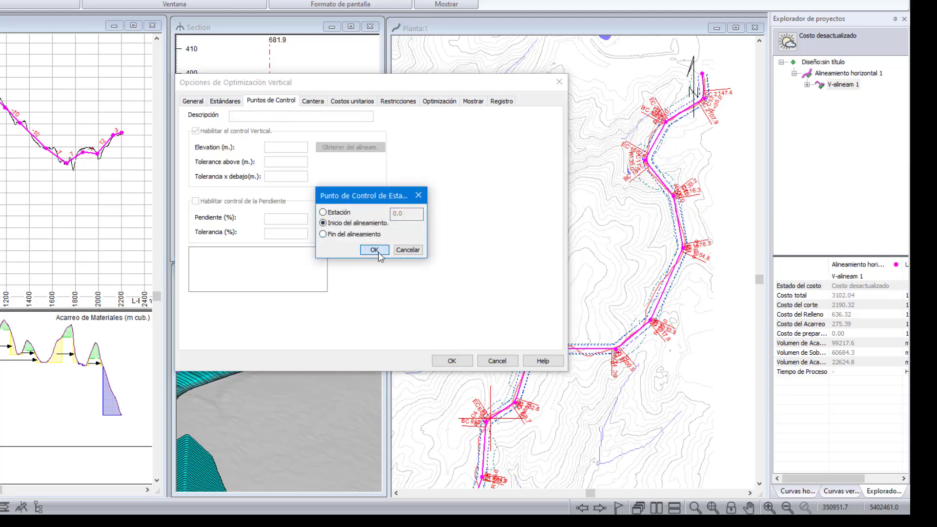
pyautogui.click(373, 249)
pyautogui.click(360, 252)
pyautogui.click(323, 234)
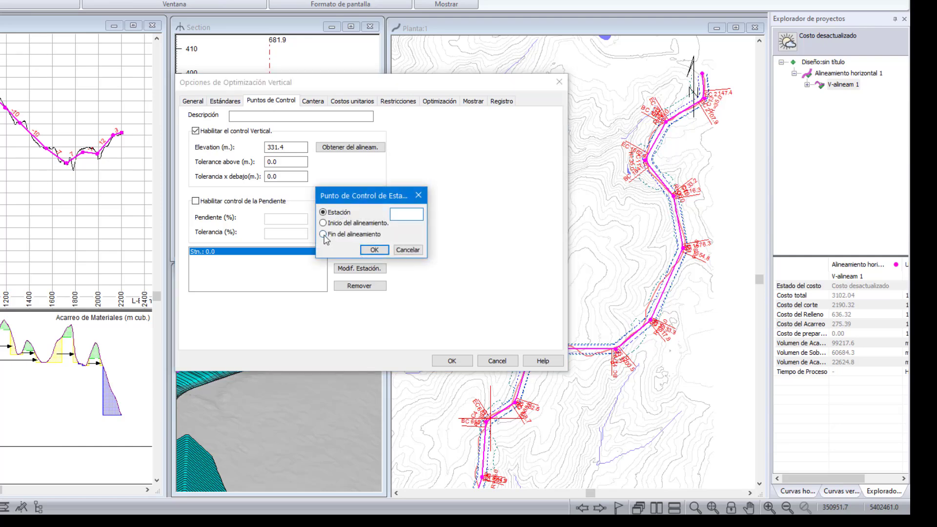
pyautogui.click(373, 250)
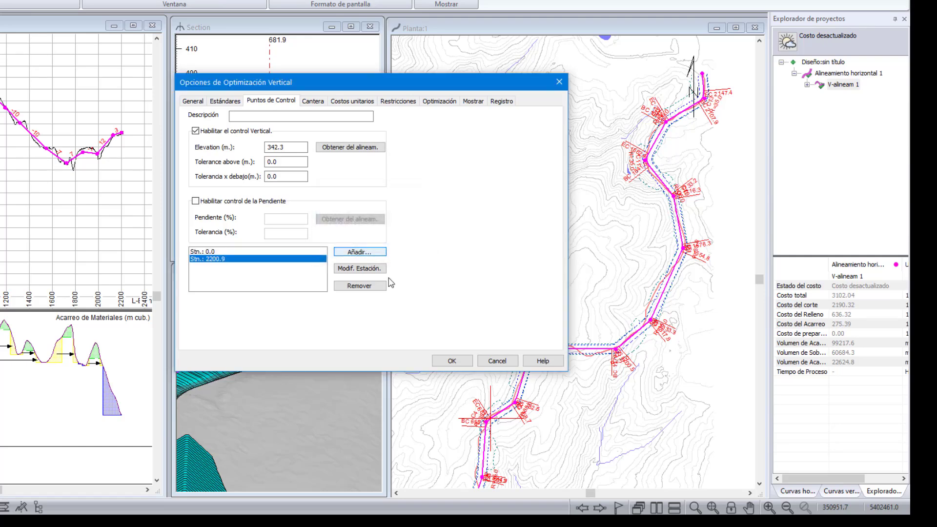
pyautogui.click(440, 361)
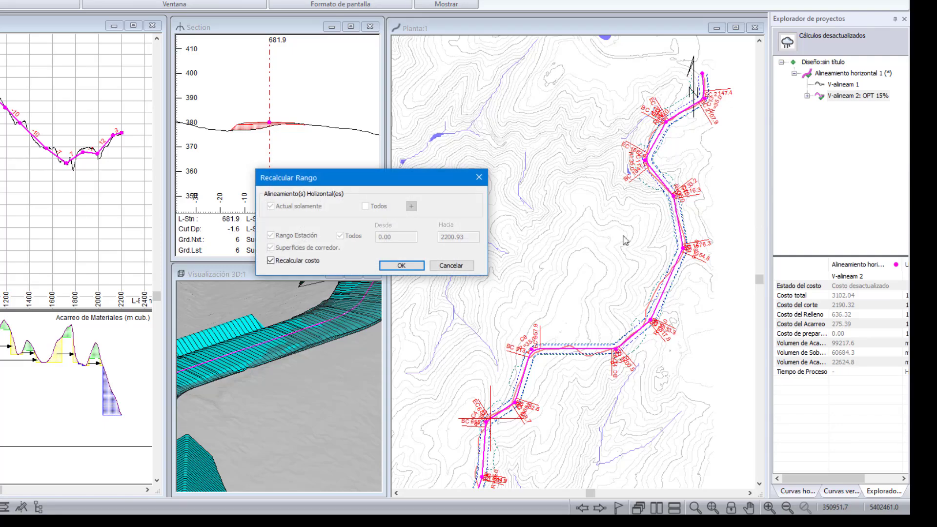
pyautogui.click(401, 267)
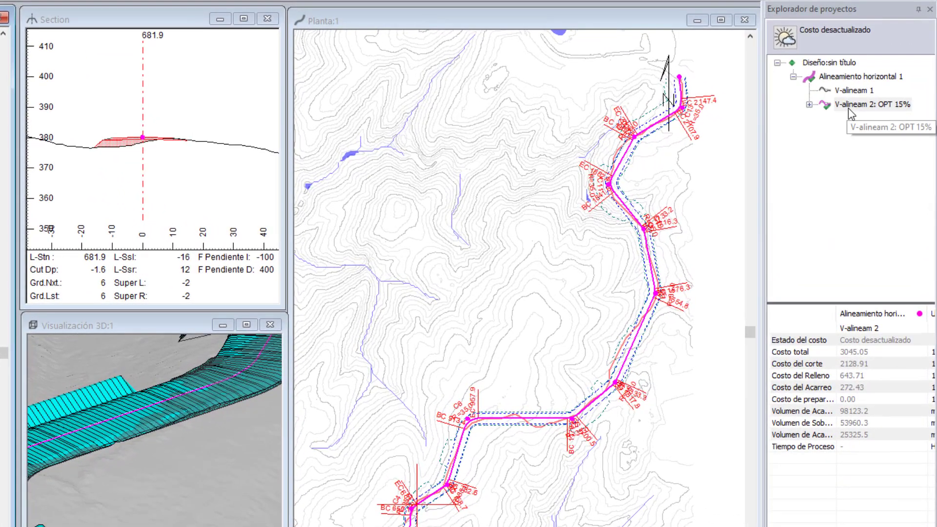
# - Calculate the costs of V-alineam 2 with the good-spacing search enabled, accepting the recommended spacing of 10.0
pyautogui.rightClick(873, 153)
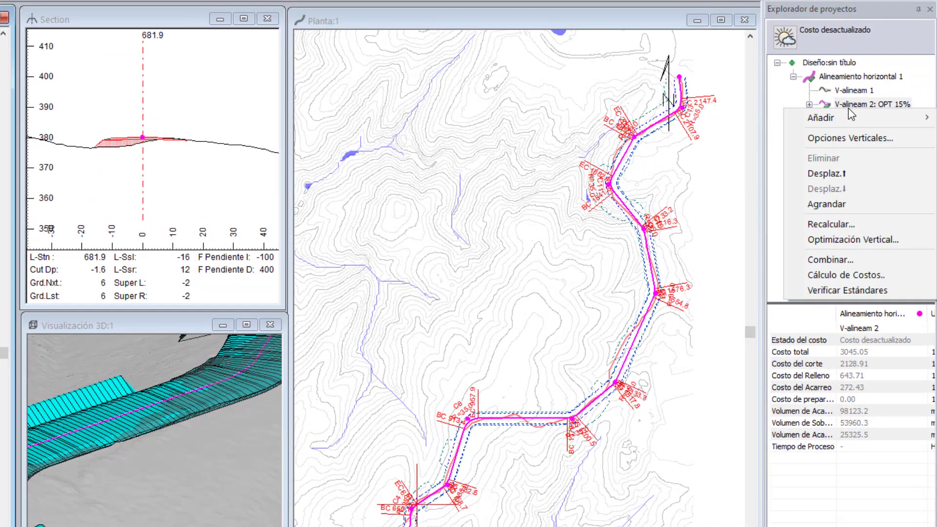
pyautogui.click(839, 275)
pyautogui.click(184, 231)
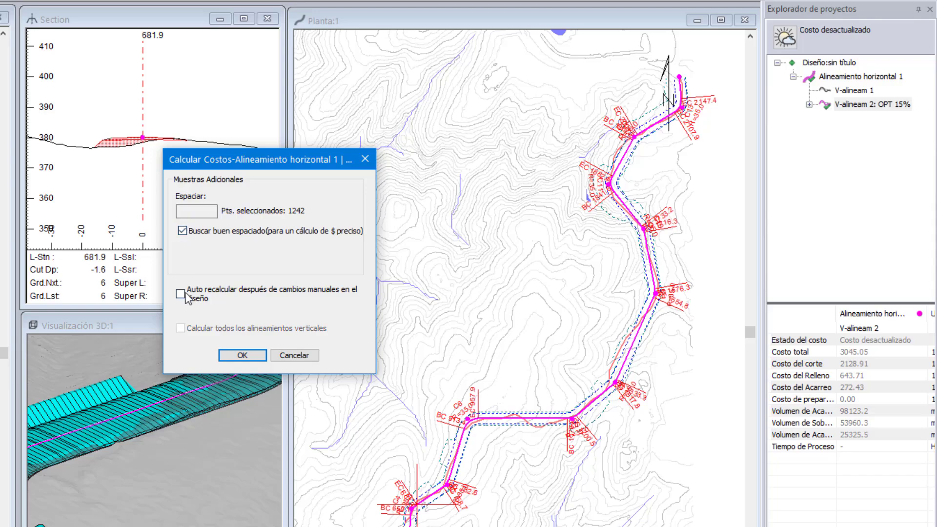
pyautogui.click(249, 360)
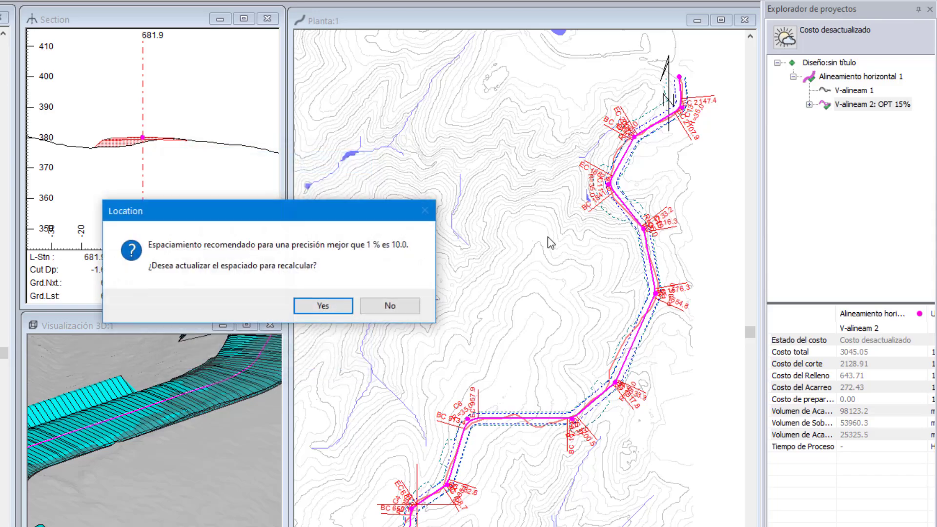
pyautogui.click(323, 305)
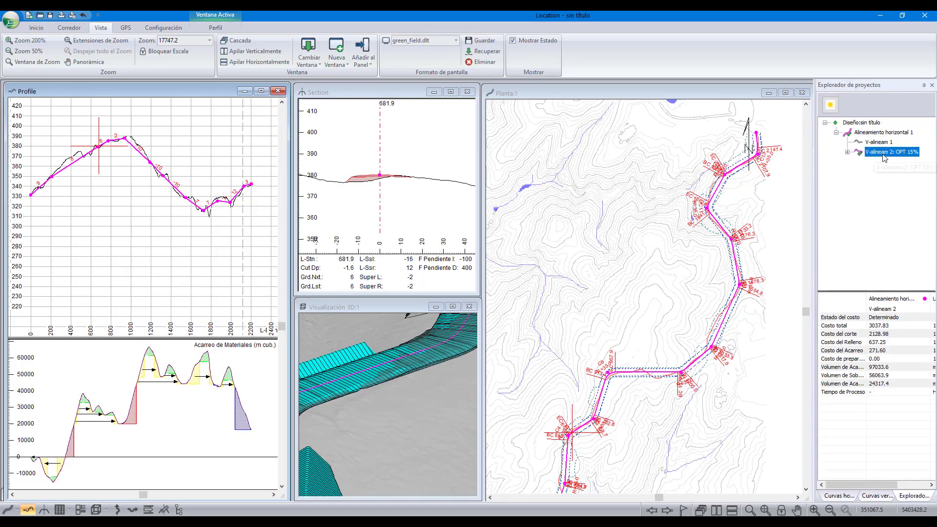
# - Process the vertical optimization of V-alineam 2 with the optimal profile option enabled
pyautogui.rightClick(884, 155)
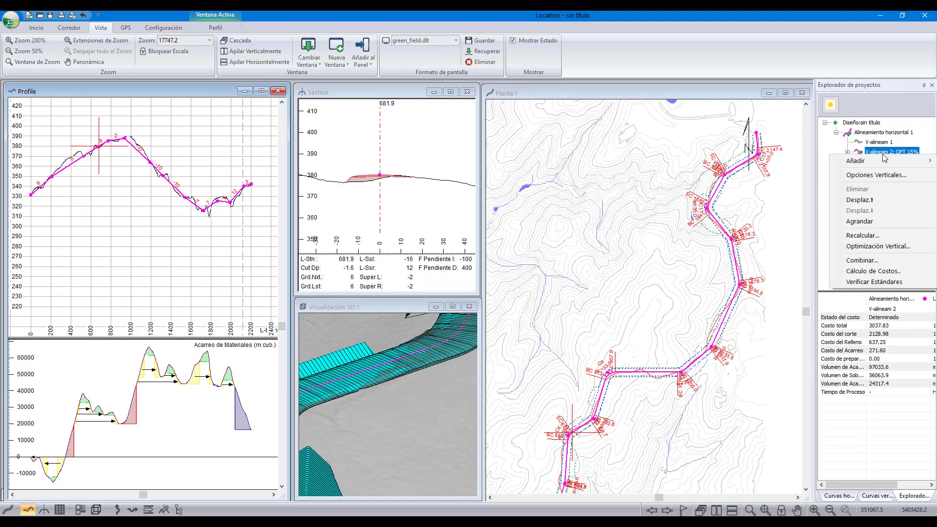
pyautogui.click(863, 246)
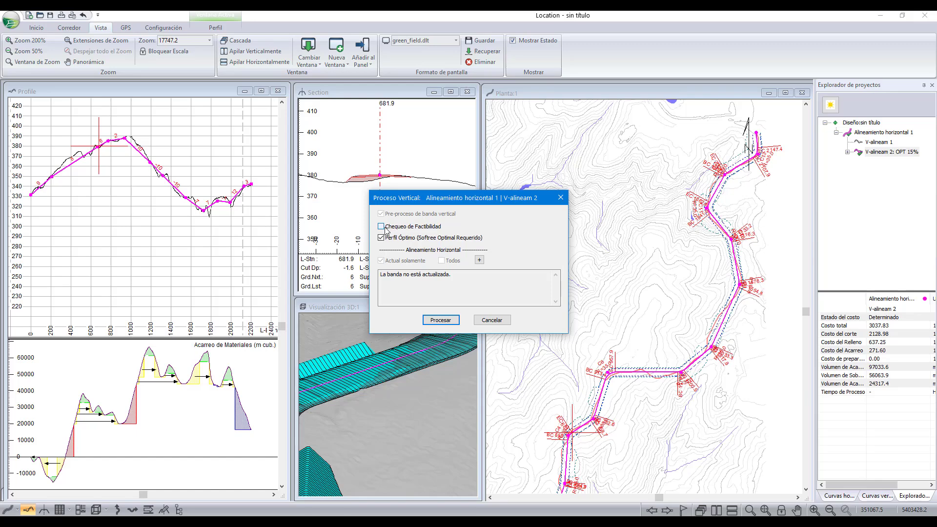
pyautogui.click(440, 320)
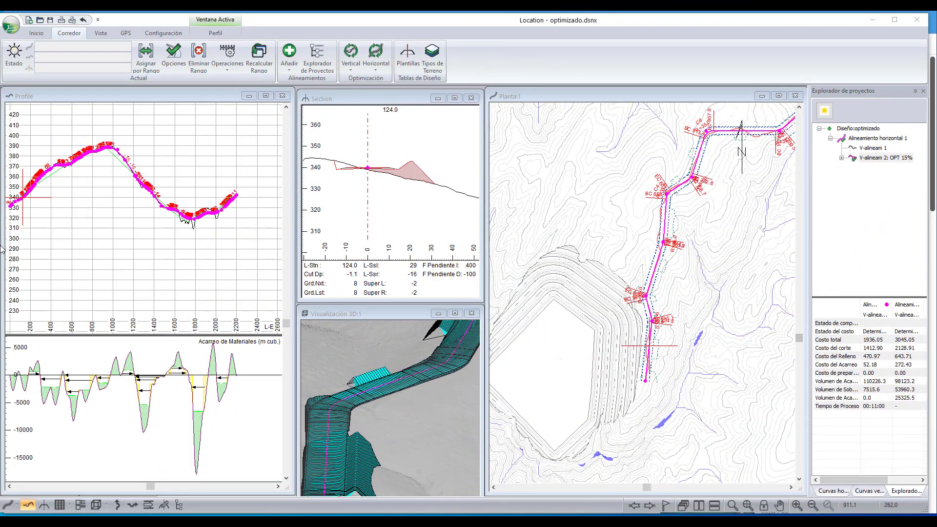
# - Widen the profile window and examine the optimized grade line against the ground and the original grade along the descent
pyautogui.moveTo(295, 237); pyautogui.dragTo(482, 303)
pyautogui.moveTo(190, 216); pyautogui.dragTo(318, 218, button='middle')
pyautogui.scroll(2, 317, 215)
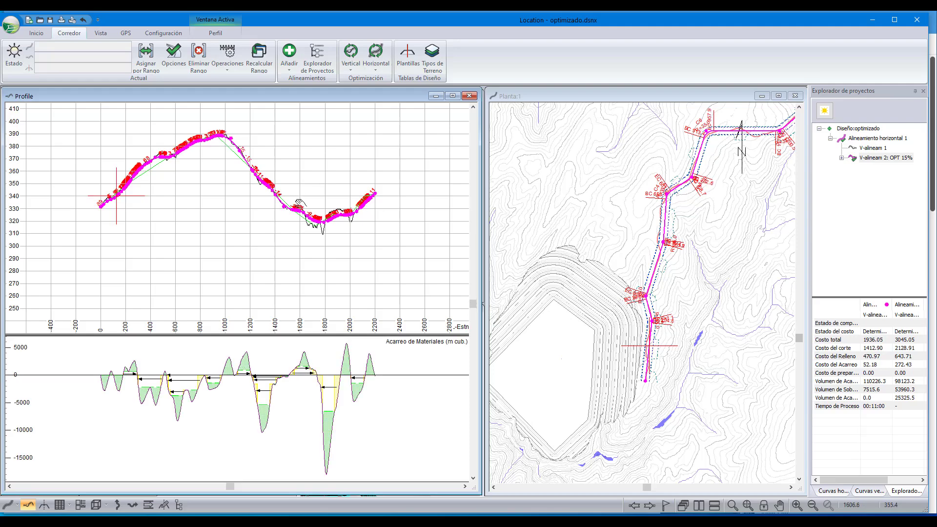
pyautogui.scroll(2, 303, 195)
pyautogui.scroll(2, 322, 210)
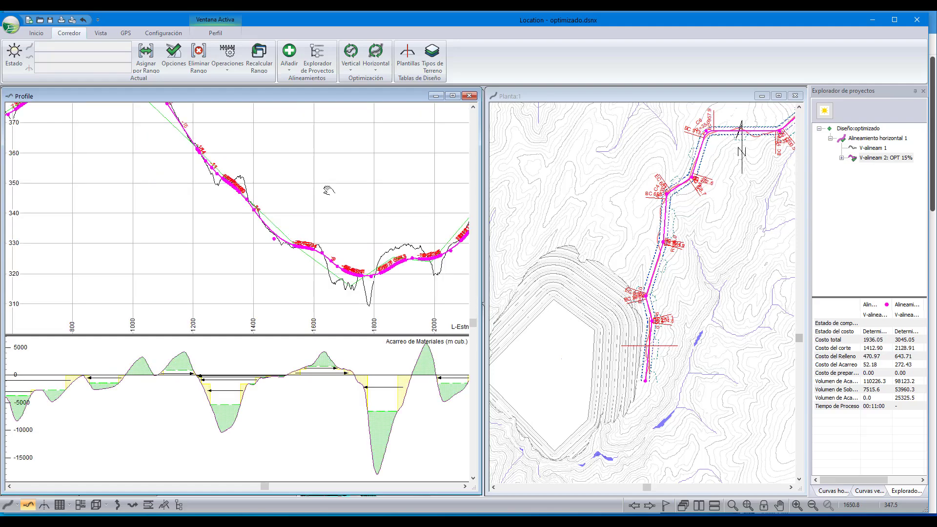
pyautogui.moveTo(318, 197)
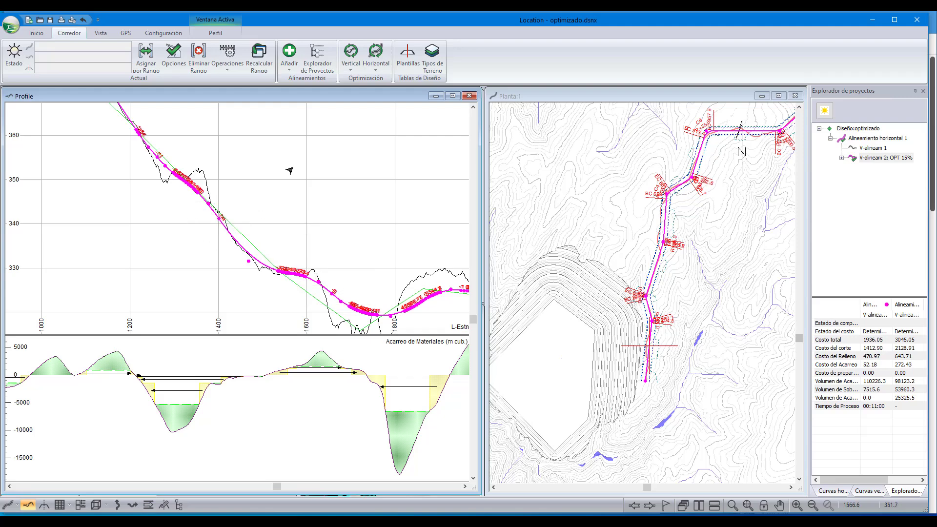
pyautogui.moveTo(289, 170)
pyautogui.scroll(-1, 289, 170)
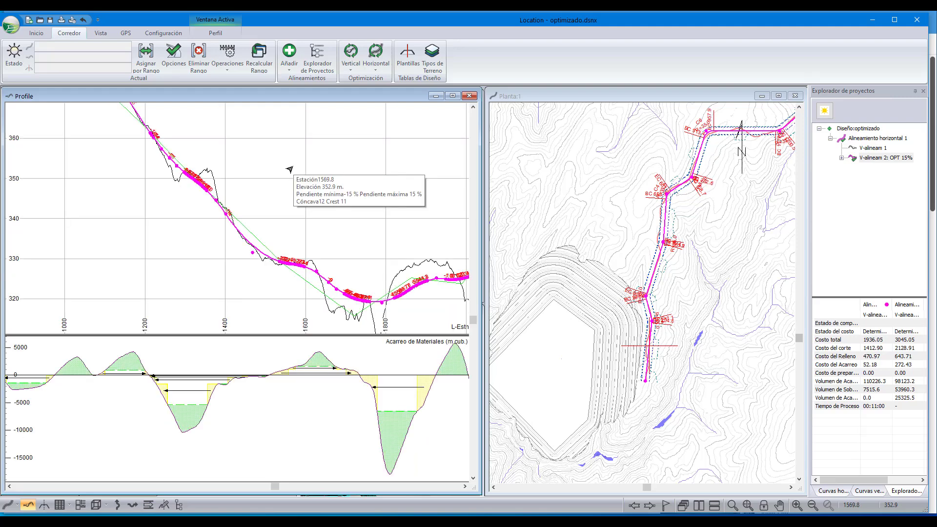
pyautogui.moveTo(346, 186)
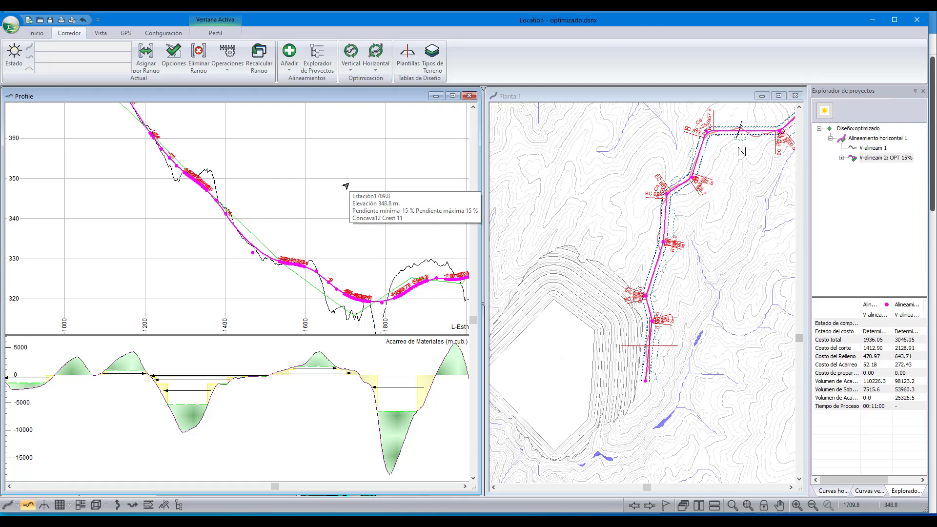
# - Examine the short grade segments of the optimized profile's vertical curve close up, around station 1600
pyautogui.scroll(3, 302, 259)
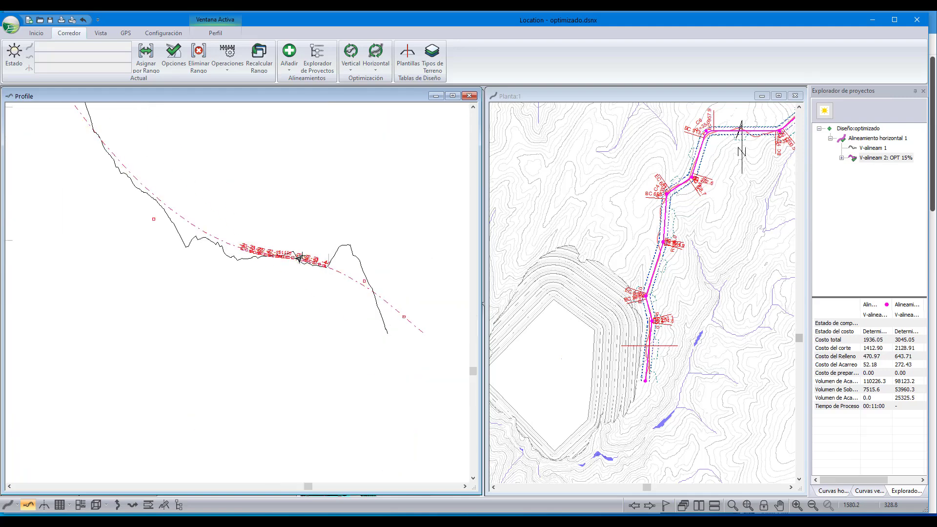
pyautogui.moveTo(299, 259)
pyautogui.scroll(1, 283, 261)
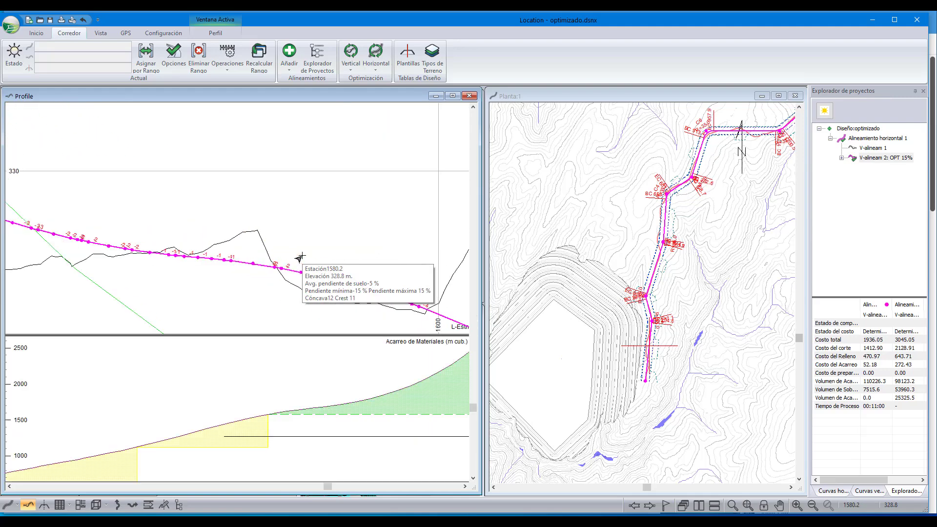
pyautogui.scroll(1, 253, 274)
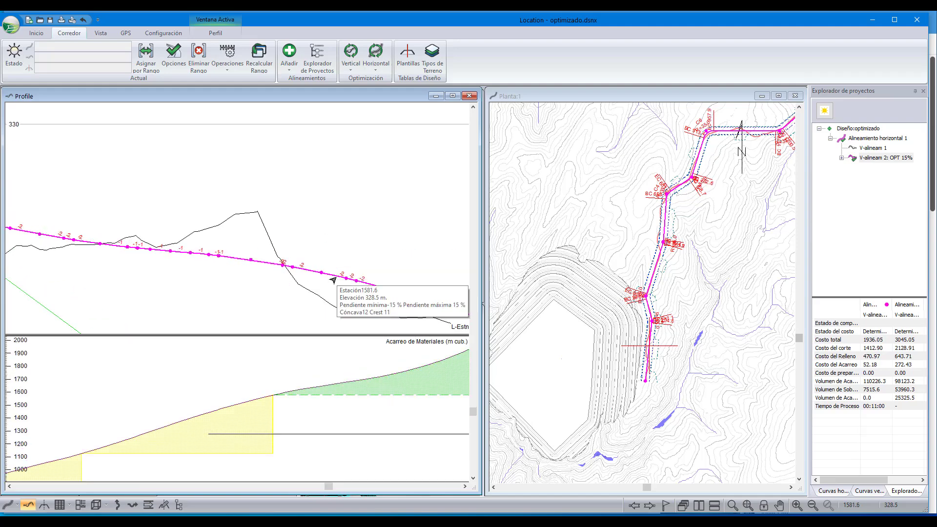
pyautogui.scroll(1, 273, 230)
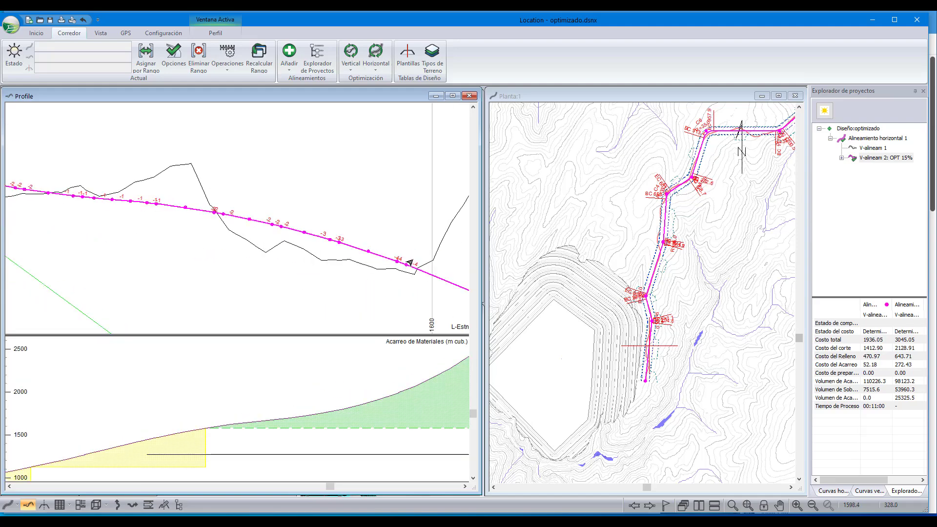
pyautogui.scroll(1, 405, 260)
pyautogui.scroll(1, 382, 207)
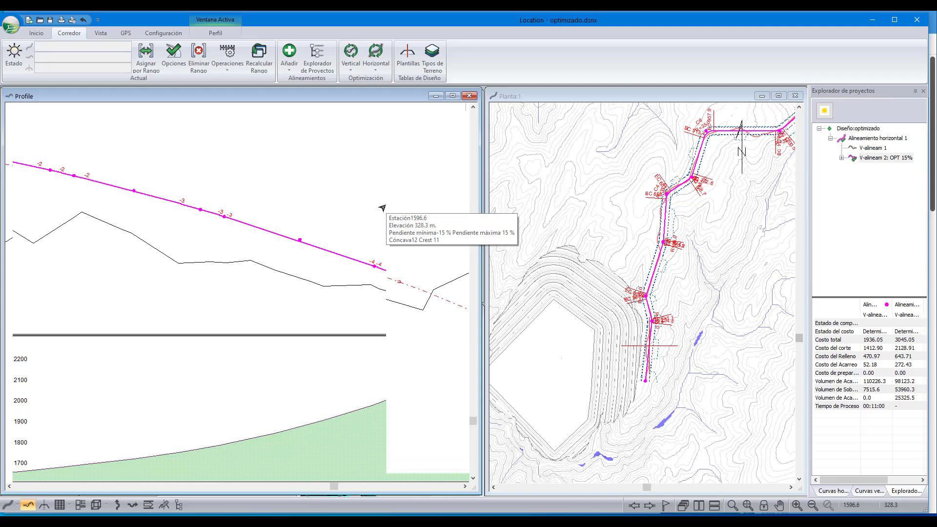
# - Review the full optimized profile with its haul diagram, and narrow the profile window to uncover the section and 3D views
pyautogui.scroll(-3, 382, 208)
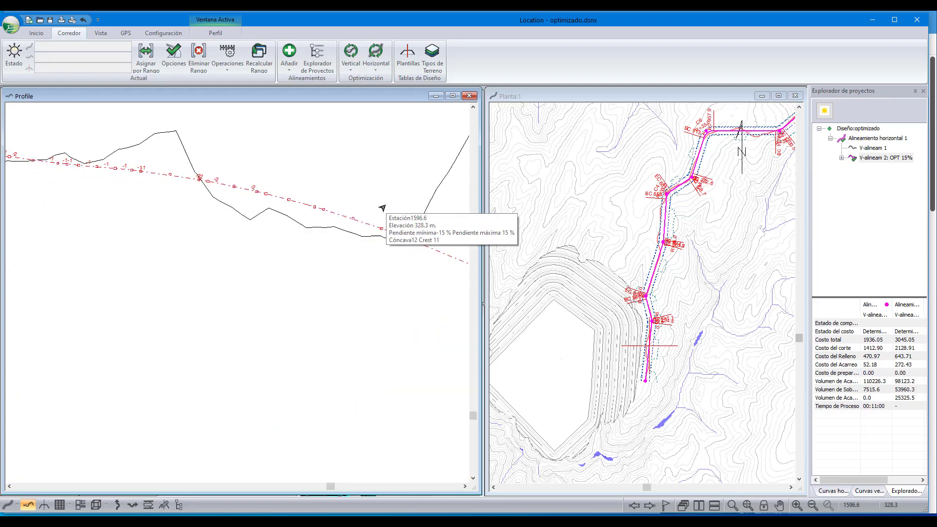
pyautogui.scroll(-4, 382, 208)
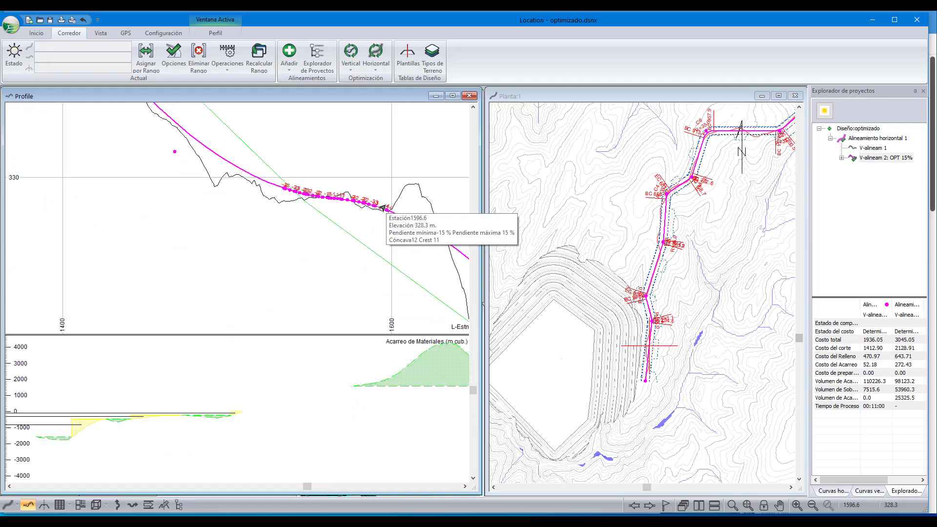
pyautogui.scroll(-4, 382, 207)
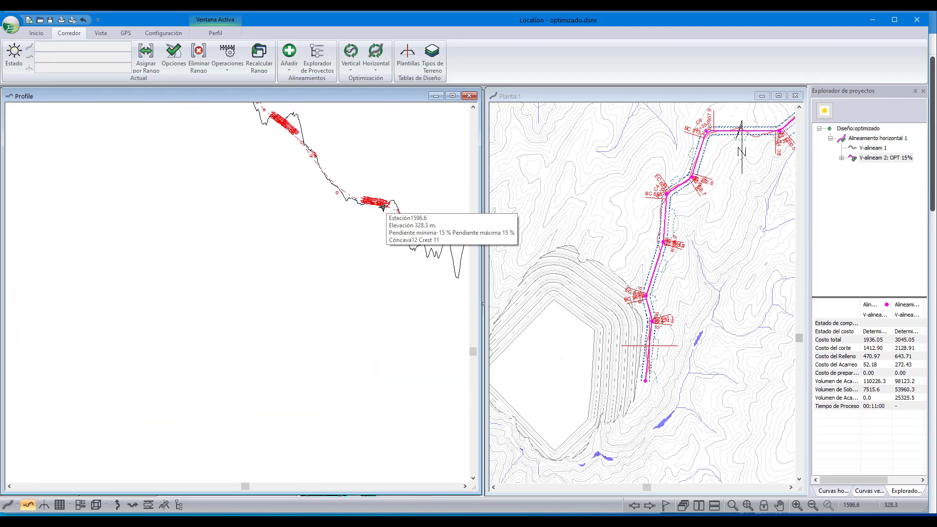
pyautogui.scroll(-4, 382, 208)
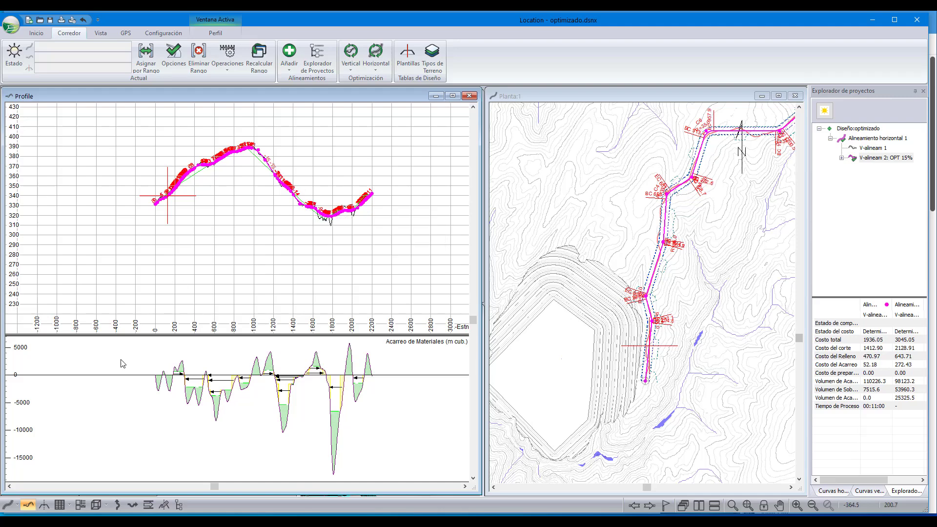
pyautogui.scroll(1, 277, 272)
pyautogui.scroll(1, 277, 273)
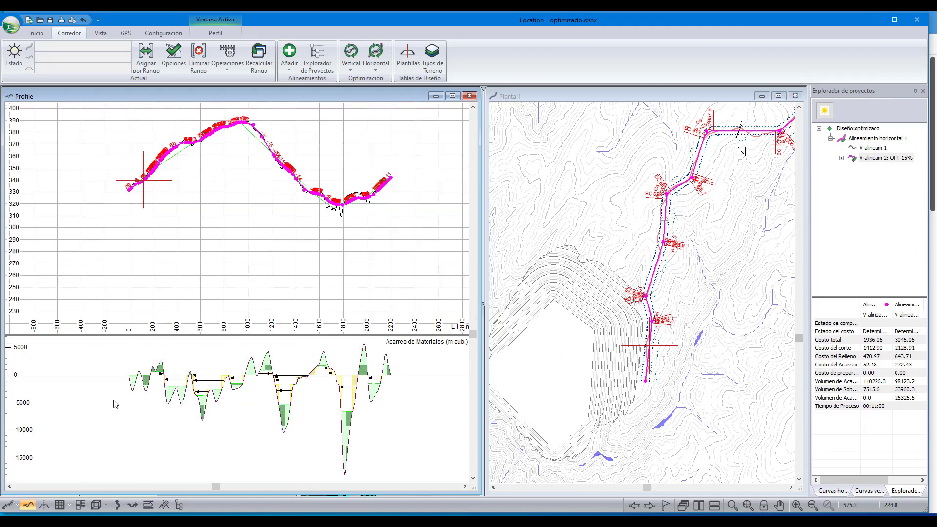
pyautogui.moveTo(414, 226); pyautogui.dragTo(409, 245, button='middle')
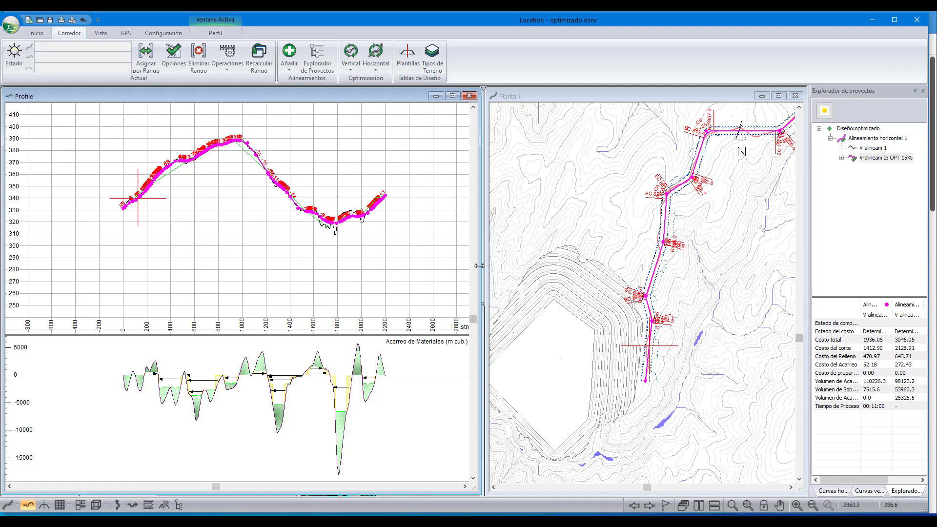
pyautogui.moveTo(479, 268); pyautogui.dragTo(290, 247)
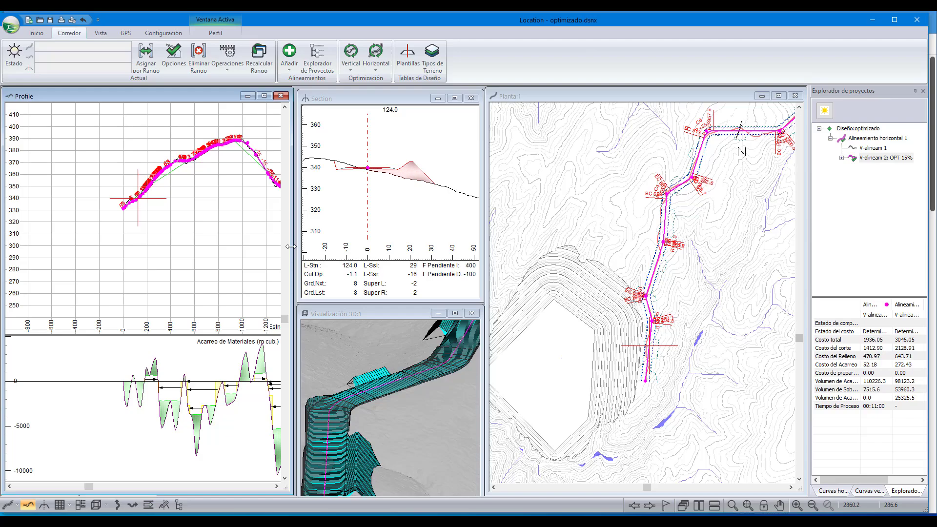
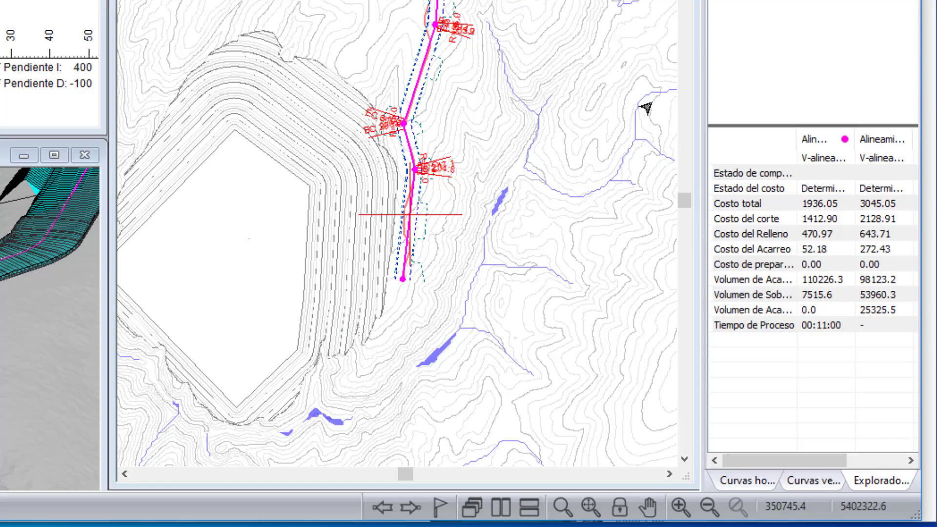
# - Add a new horizontal alignment named Rampa, starting at the terrain's centre and using the default standard template
pyautogui.moveTo(340, 22)
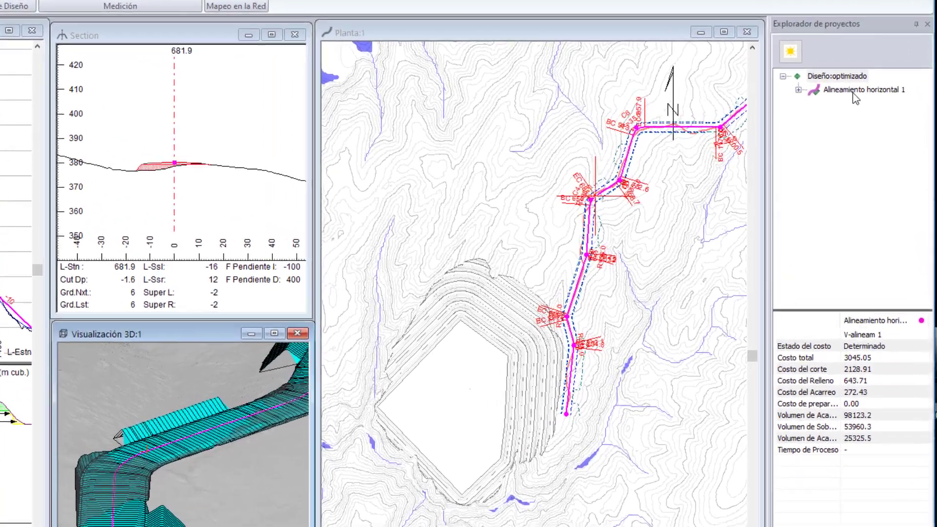
pyautogui.click(874, 136)
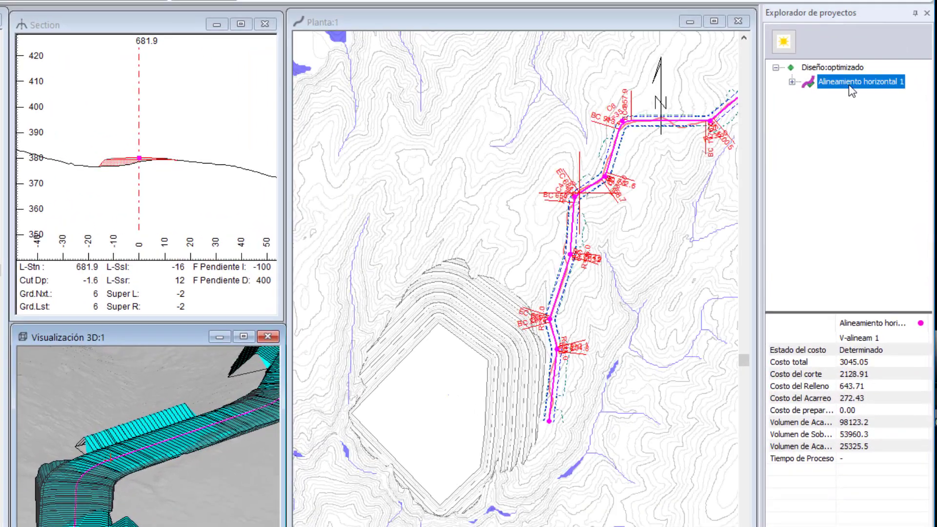
pyautogui.rightClick(873, 135)
pyautogui.moveTo(774, 95)
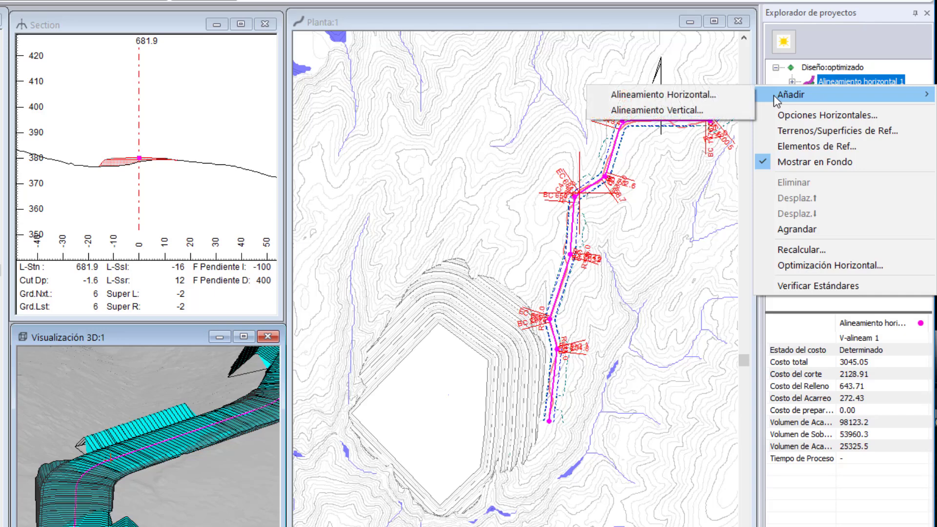
pyautogui.click(672, 95)
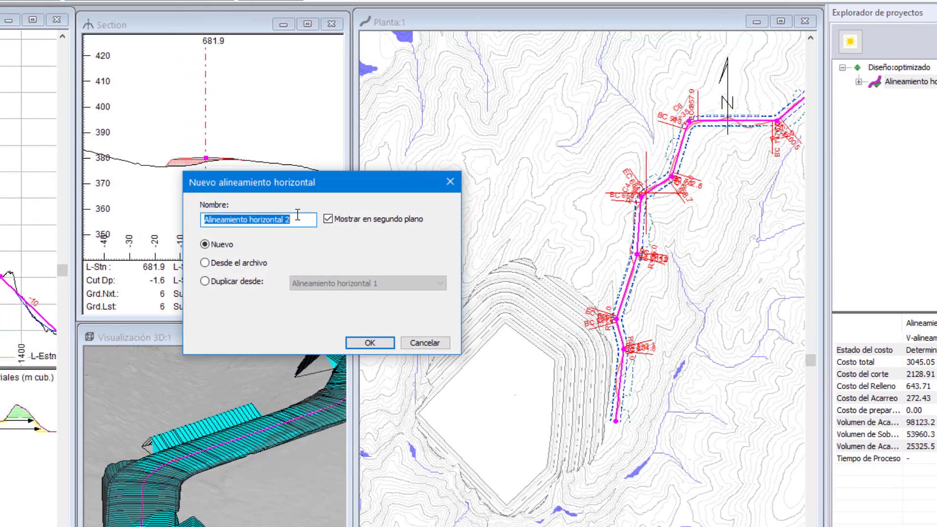
pyautogui.write('Rampa')
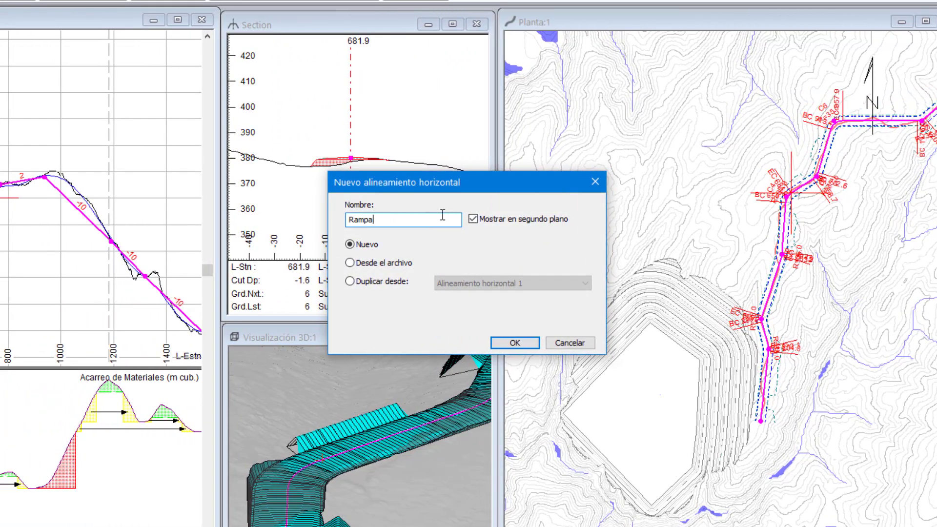
pyautogui.click(514, 345)
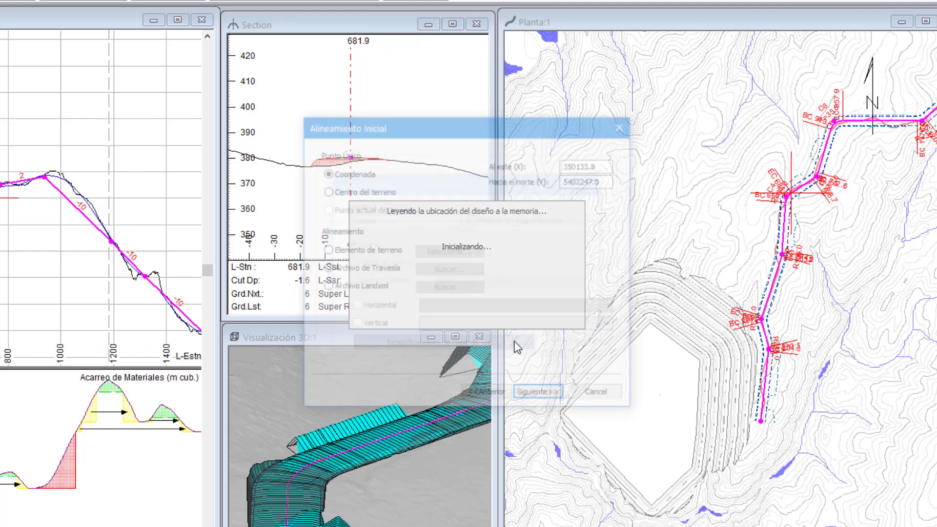
pyautogui.click(328, 192)
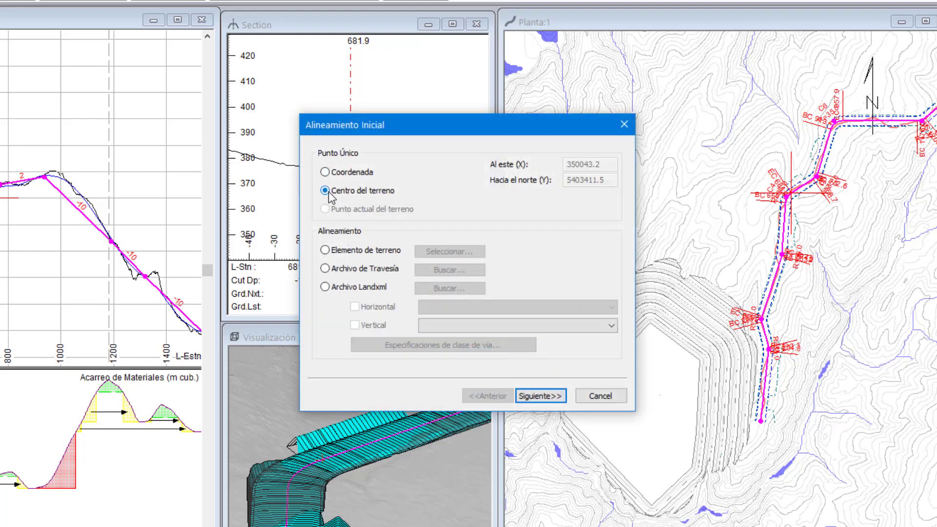
pyautogui.click(541, 399)
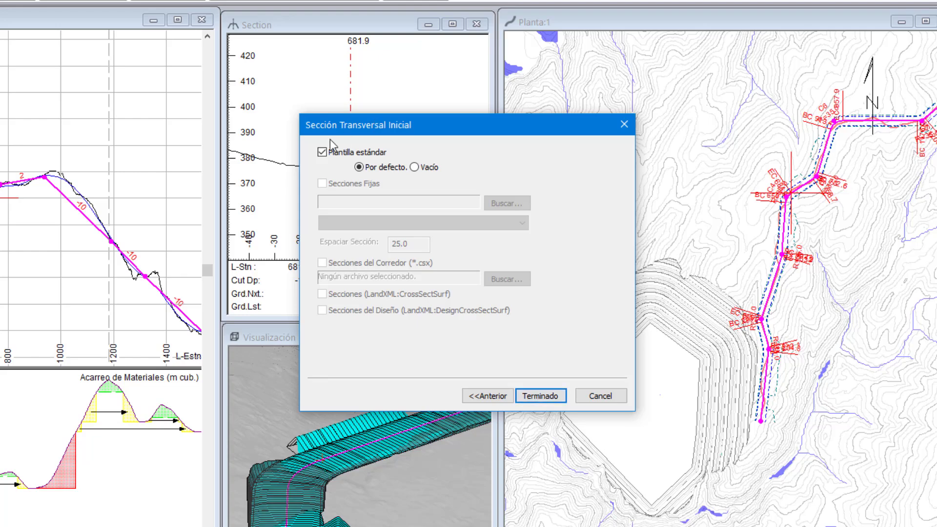
pyautogui.click(539, 396)
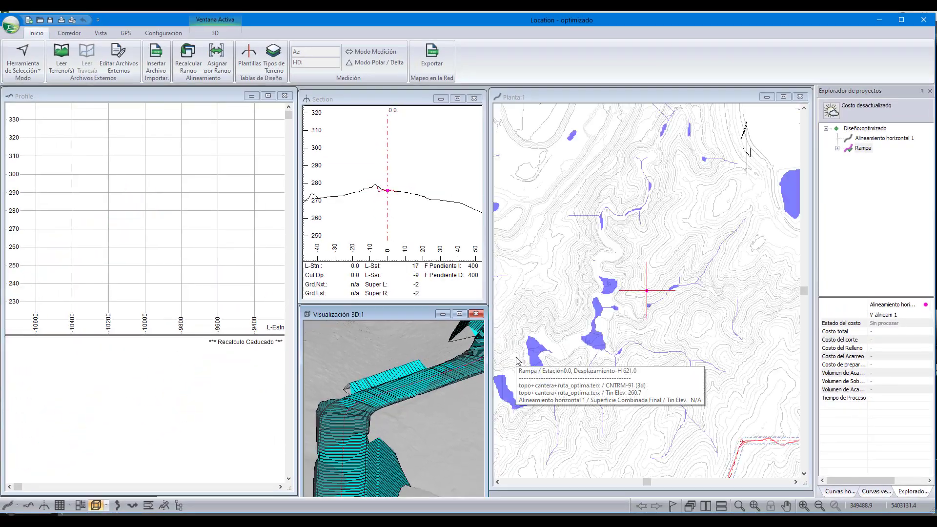
# - Locate the quarry pit in the plan view and bring it into close view
pyautogui.scroll(-4, 644, 297)
pyautogui.scroll(4, 644, 298)
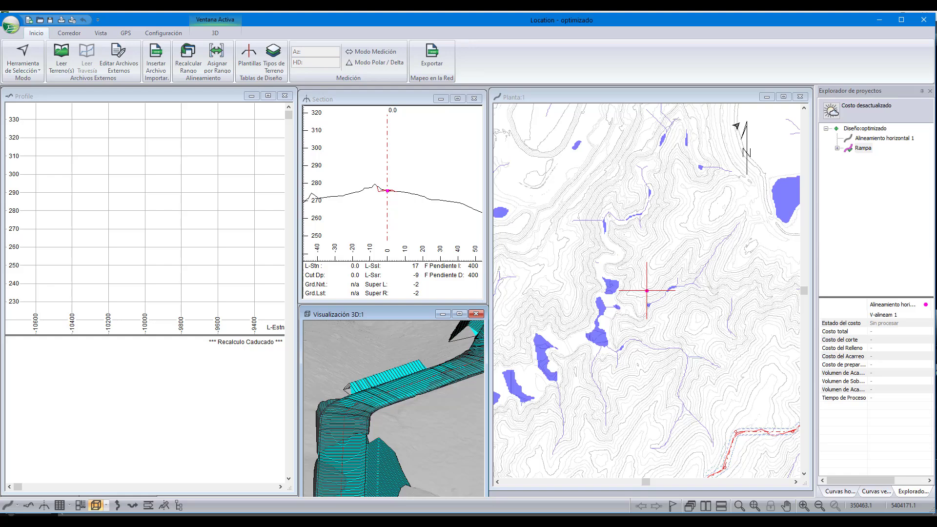
pyautogui.scroll(-5, 694, 296)
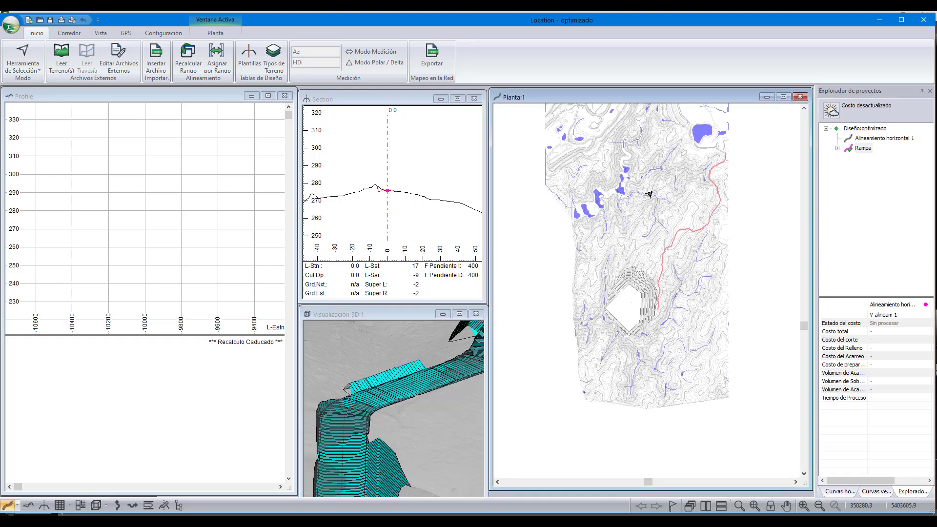
pyautogui.scroll(5, 624, 278)
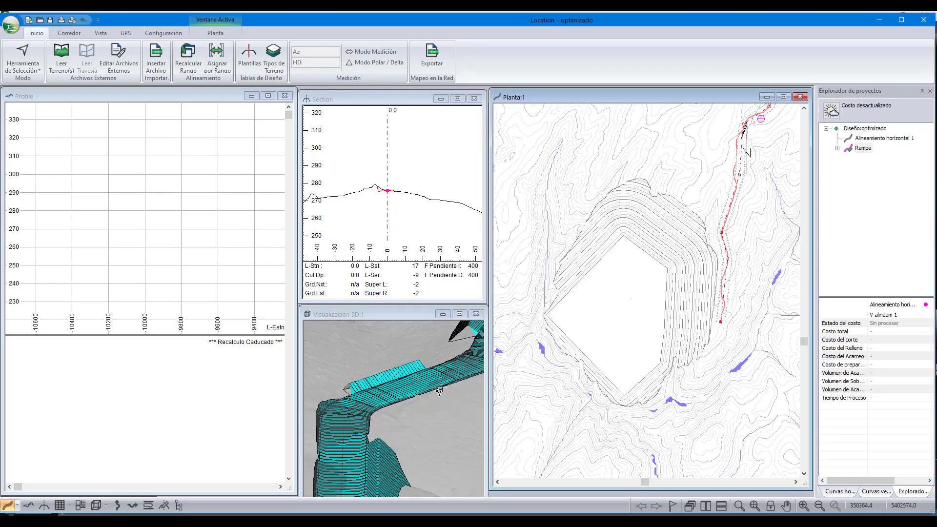
pyautogui.scroll(-1, 440, 388)
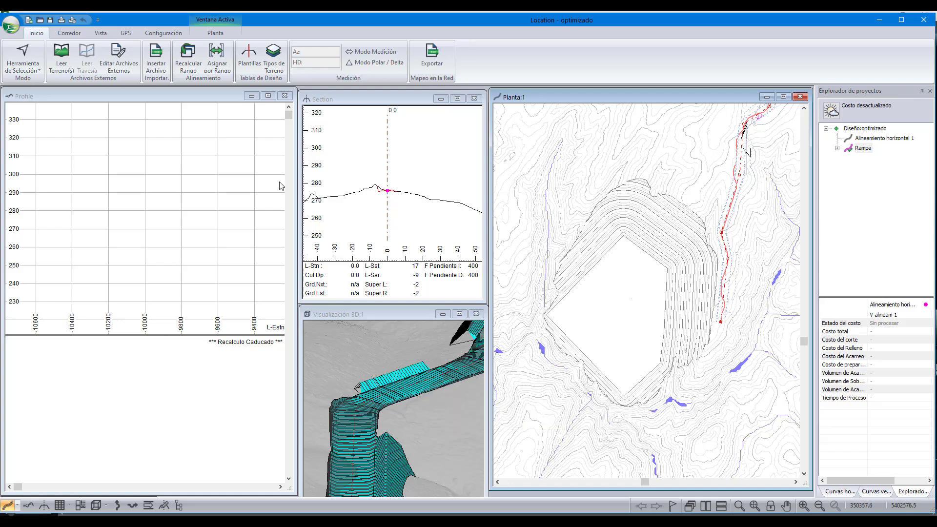
# - Combine the RAMP - Rampa template from the file Rampa.tpl into the template table
pyautogui.click(242, 58)
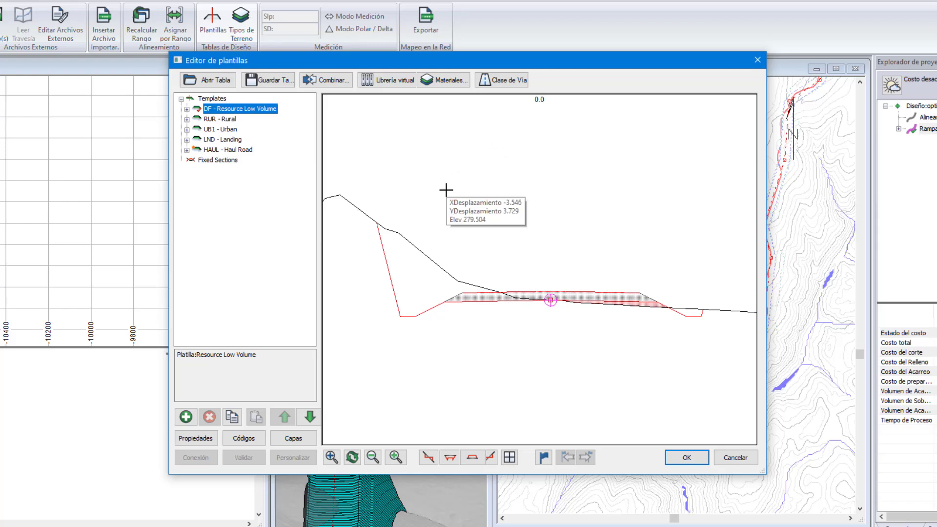
pyautogui.click(332, 81)
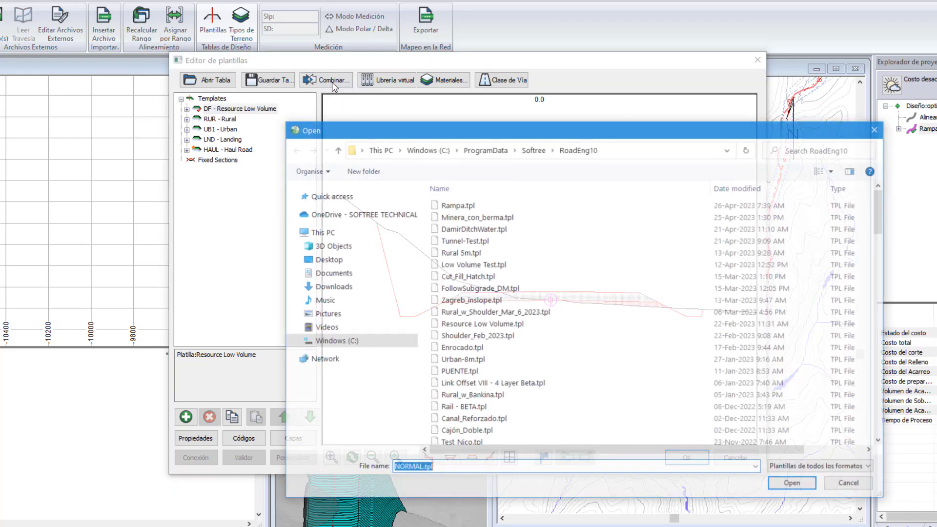
pyautogui.click(459, 205)
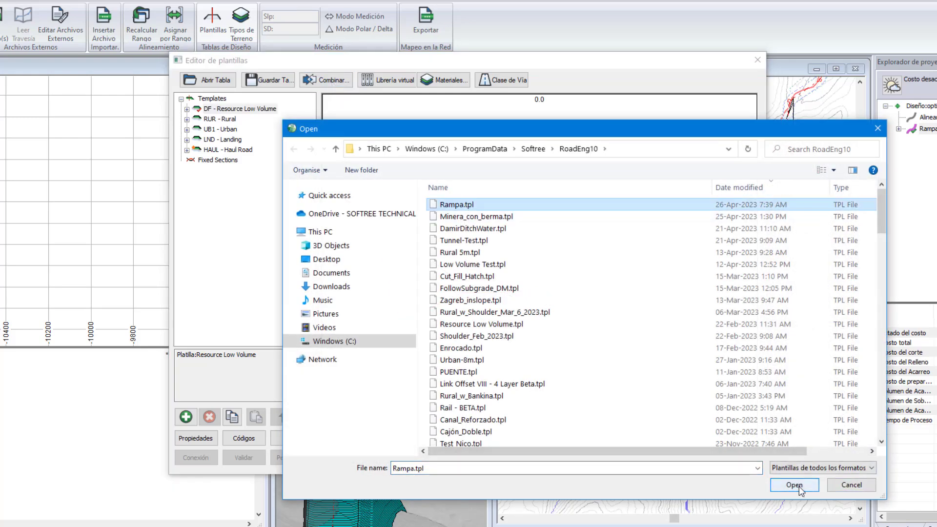
pyautogui.click(798, 486)
pyautogui.click(382, 211)
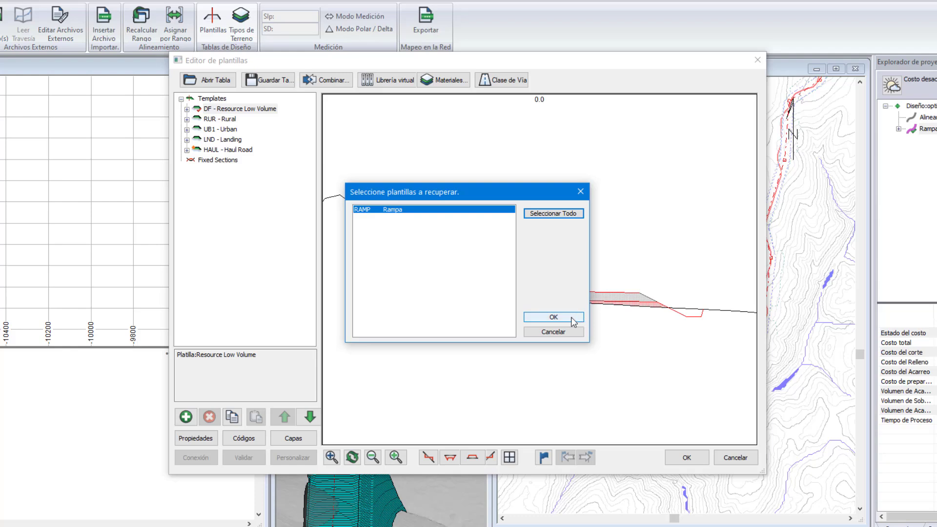
pyautogui.click(572, 319)
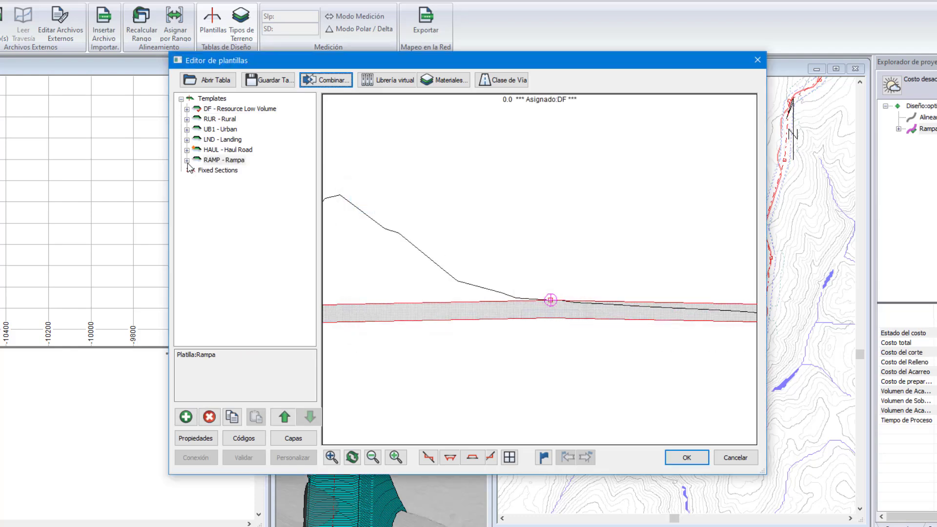
# - List the Rampa template's components and preview its cross section with the road raised above the terrain
pyautogui.doubleClick(225, 160)
pyautogui.scroll(-1, 644, 229)
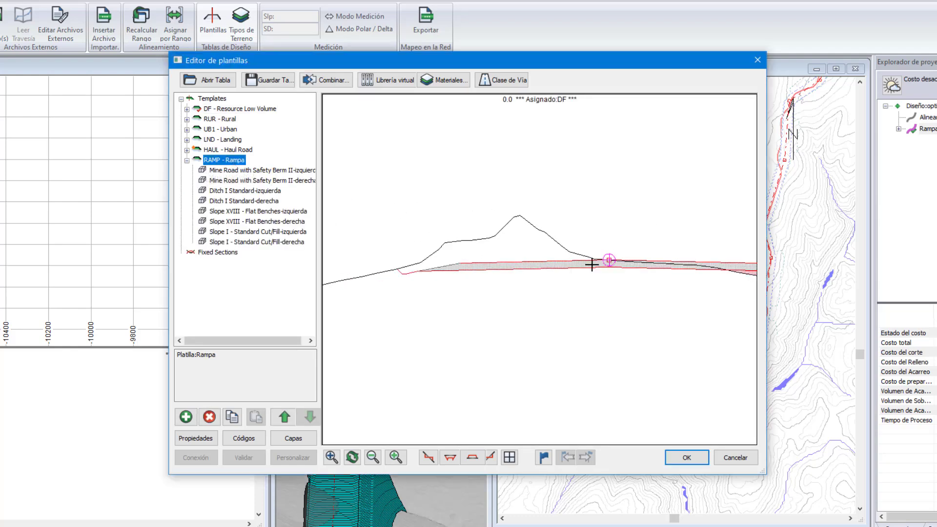
pyautogui.moveTo(608, 259); pyautogui.dragTo(585, 199)
pyautogui.scroll(-1, 577, 229)
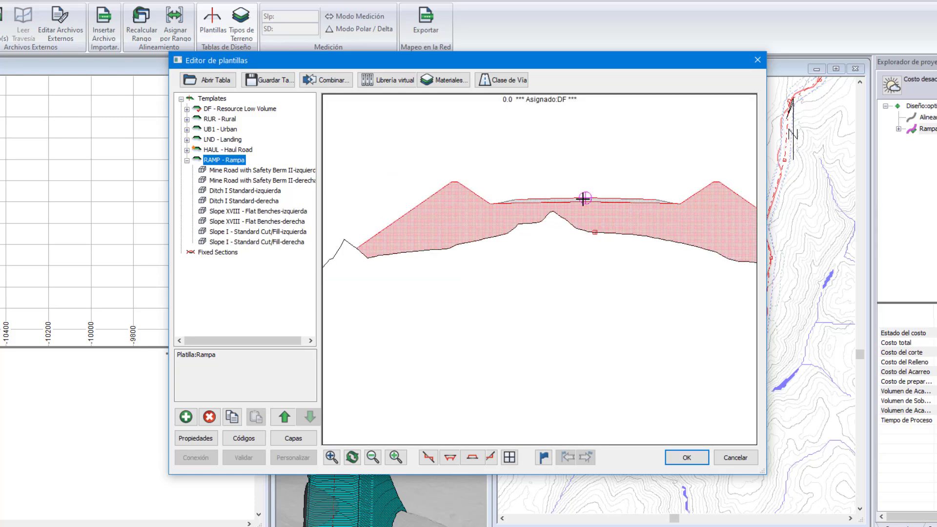
# - Set the default width of the left Mine Road with Safety Berm II component to 10.0 m
pyautogui.click(225, 172)
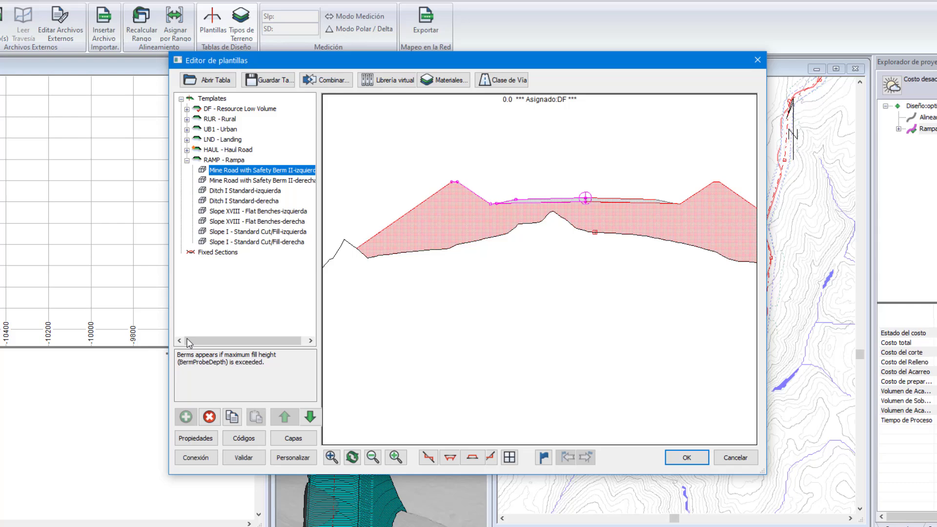
pyautogui.click(195, 437)
pyautogui.click(222, 327)
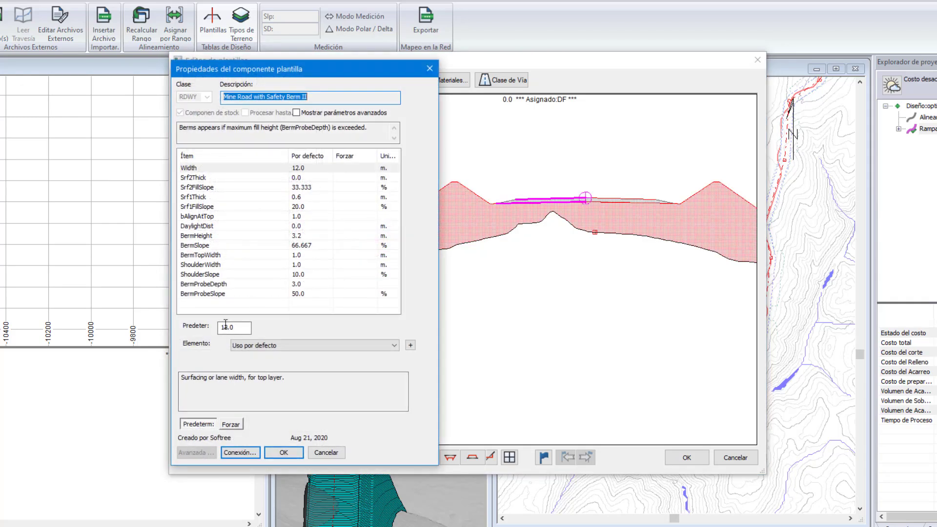
pyautogui.press('BackSpace')
pyautogui.write('0')
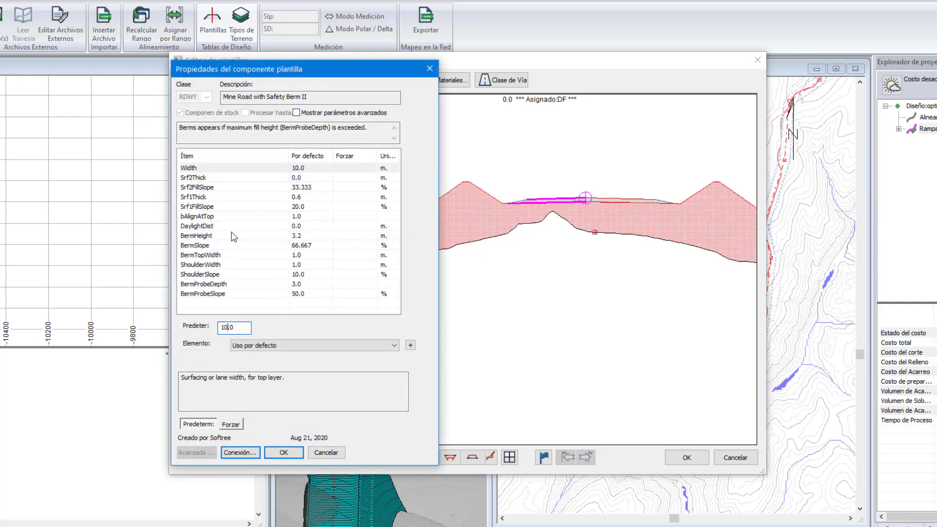
pyautogui.click(290, 452)
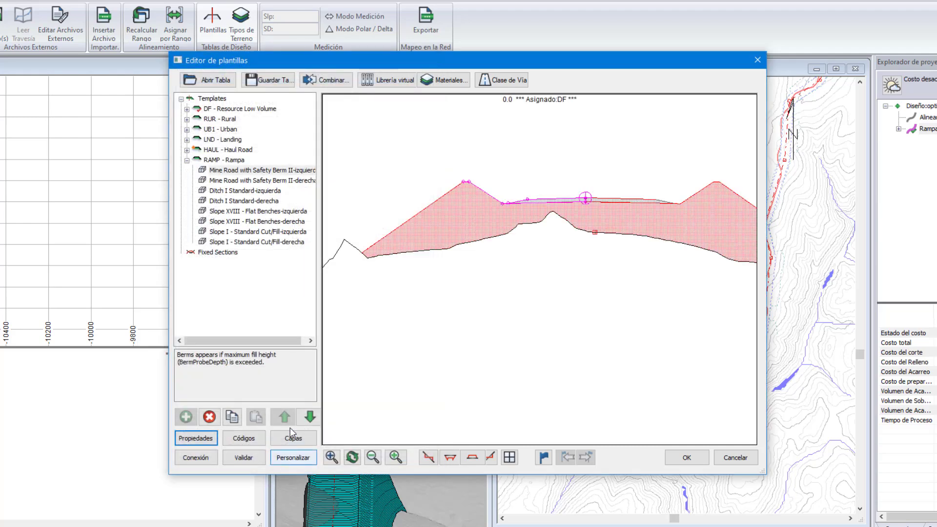
# - Set the default width of the right Mine Road with Safety Berm II component to 10.0 m
pyautogui.click(263, 180)
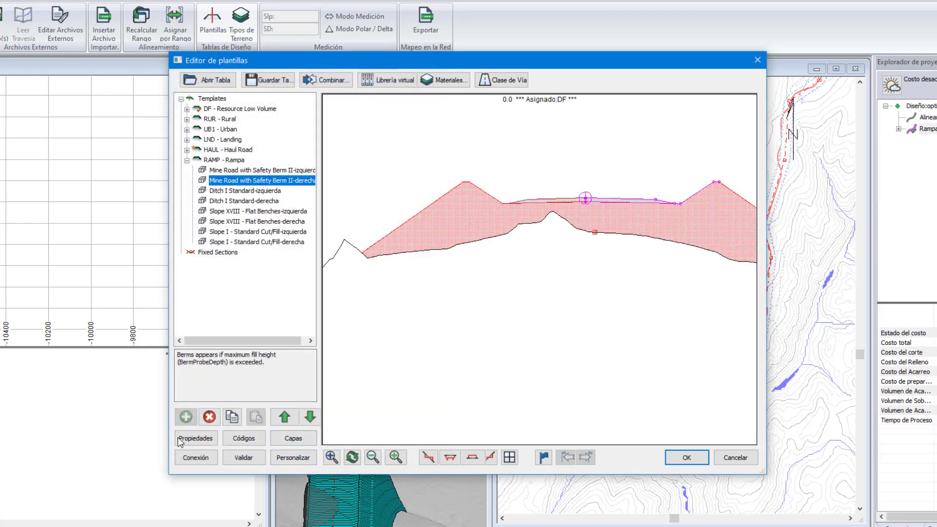
pyautogui.click(195, 437)
pyautogui.click(226, 328)
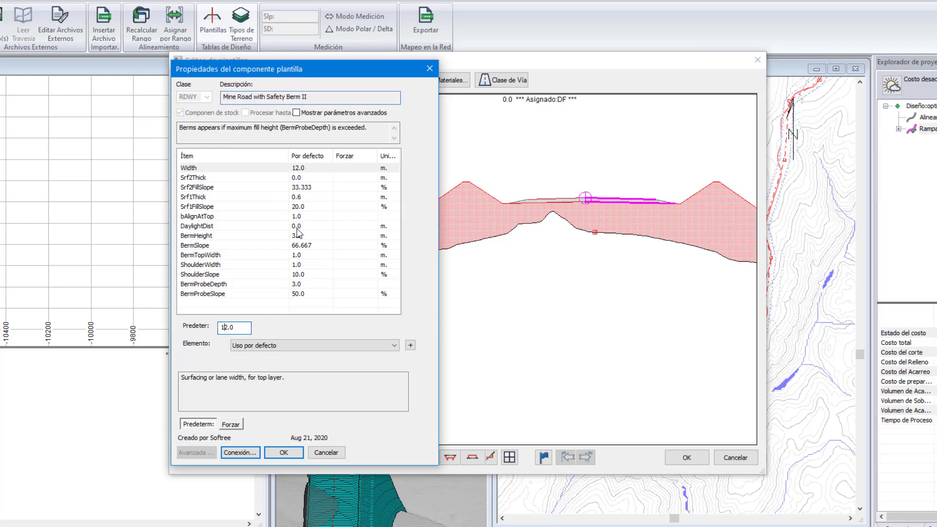
pyautogui.press('Delete')
pyautogui.write('0')
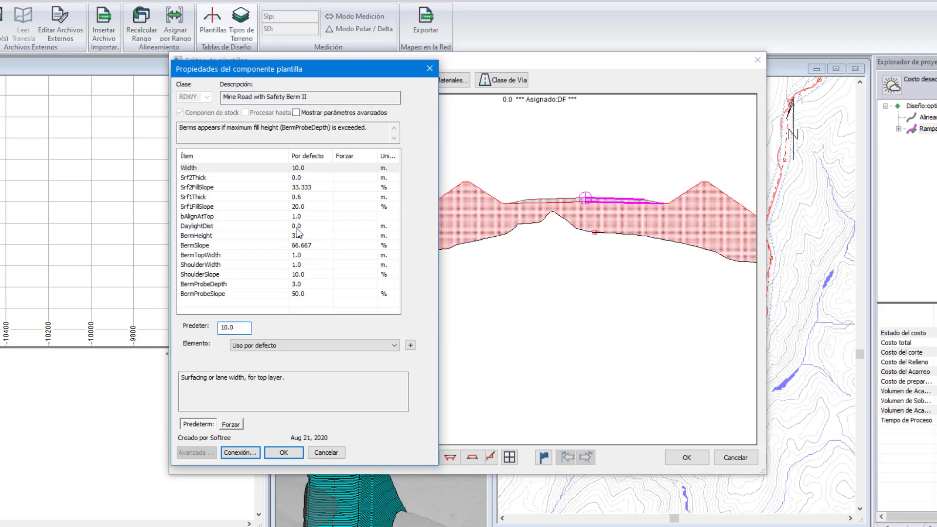
pyautogui.click(284, 452)
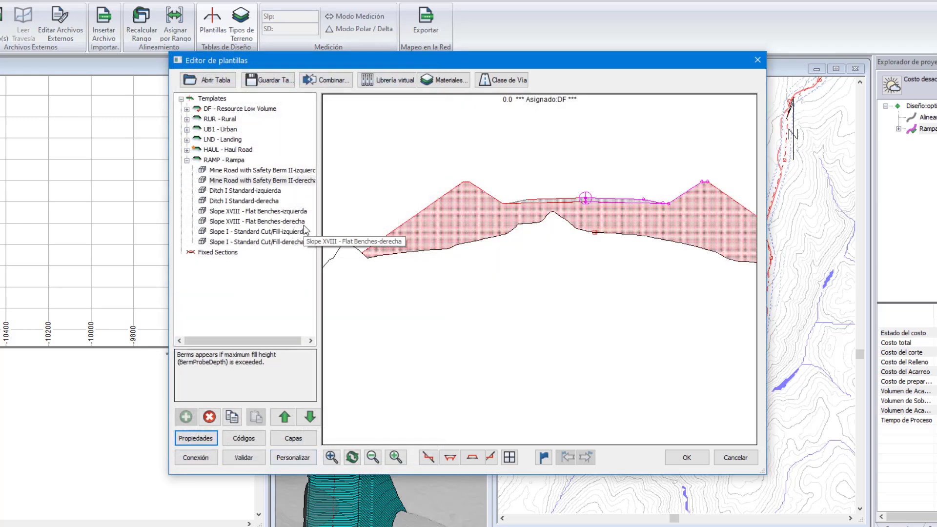
# - Preview the left Slope XVIII - Flat Benches component by lowering the road deep below the terrain in the cross section
pyautogui.click(246, 211)
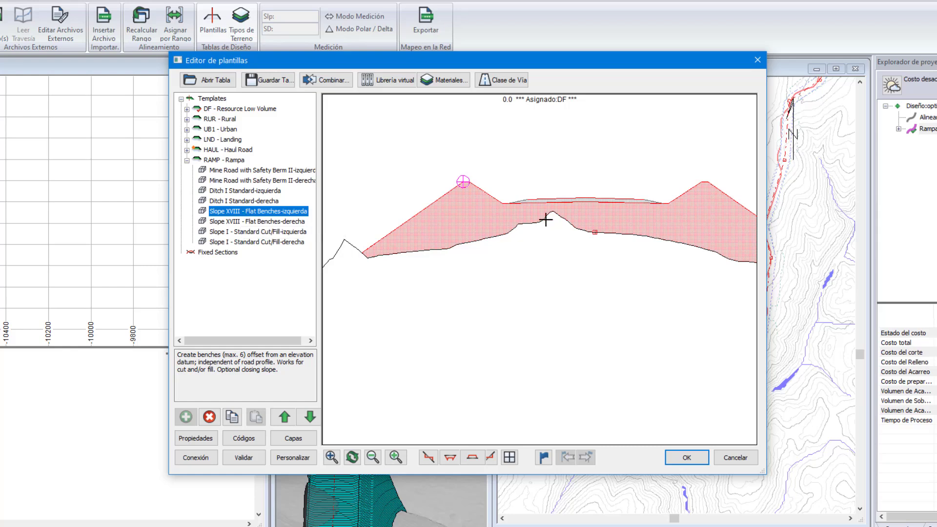
pyautogui.scroll(-4, 561, 203)
pyautogui.moveTo(561, 203); pyautogui.dragTo(485, 174, button='middle')
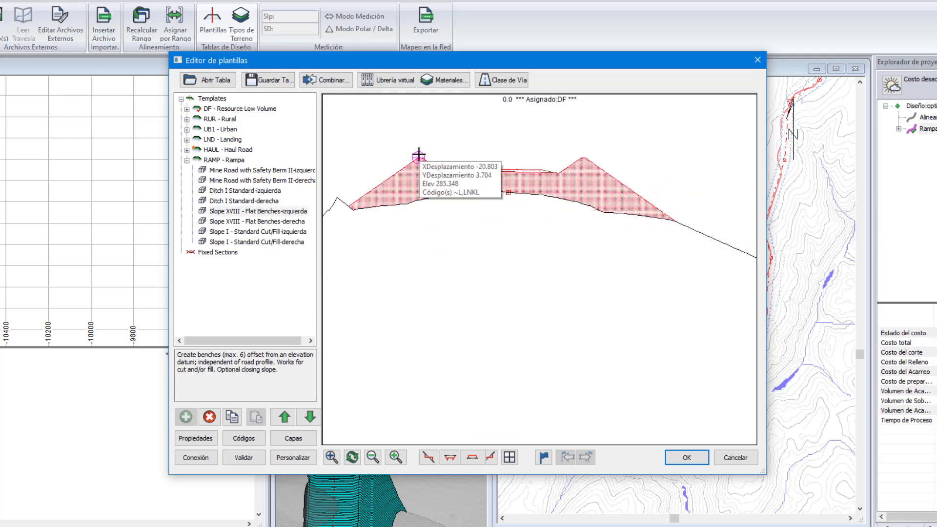
pyautogui.moveTo(417, 158); pyautogui.dragTo(476, 339)
pyautogui.scroll(-2, 585, 246)
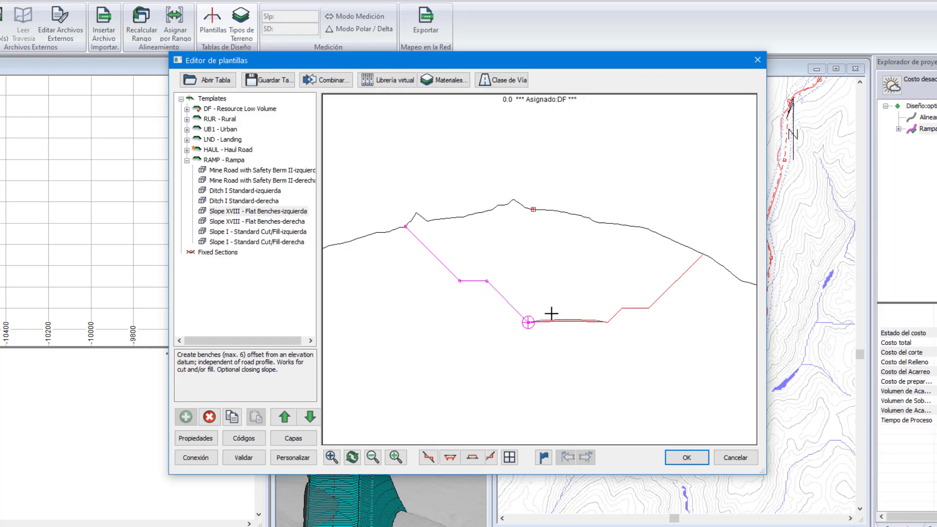
pyautogui.moveTo(530, 323); pyautogui.dragTo(541, 377)
pyautogui.moveTo(567, 291); pyautogui.dragTo(605, 228, button='middle')
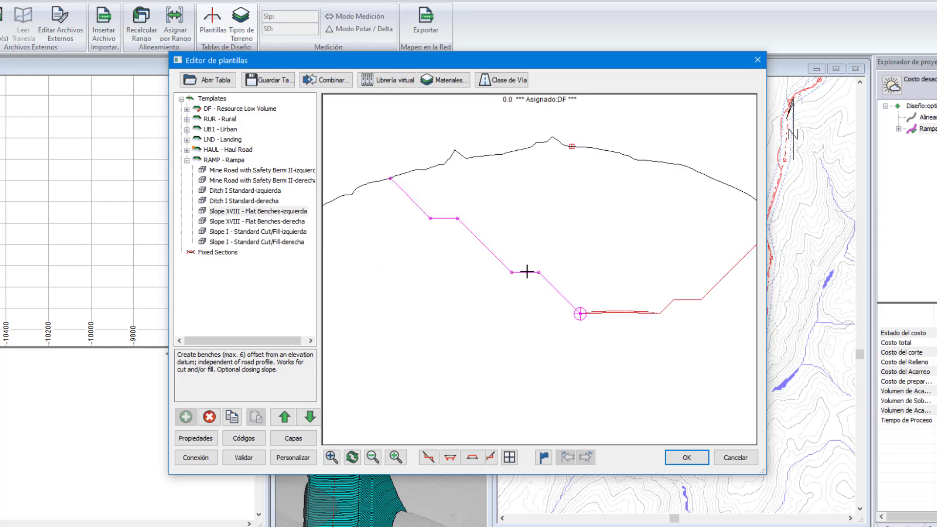
pyautogui.moveTo(502, 271)
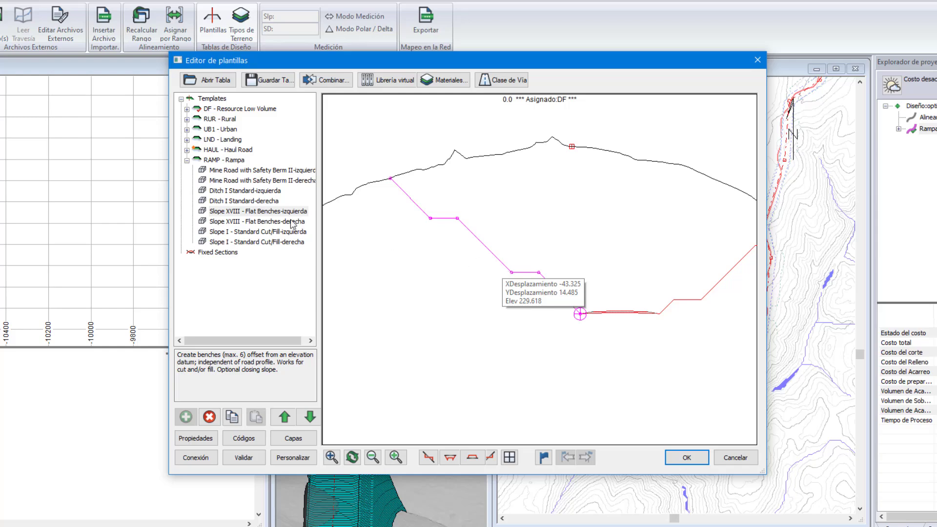
# - Review the left Flat Benches component's bench base width and final cut slope parameters against the cross section
pyautogui.click(196, 437)
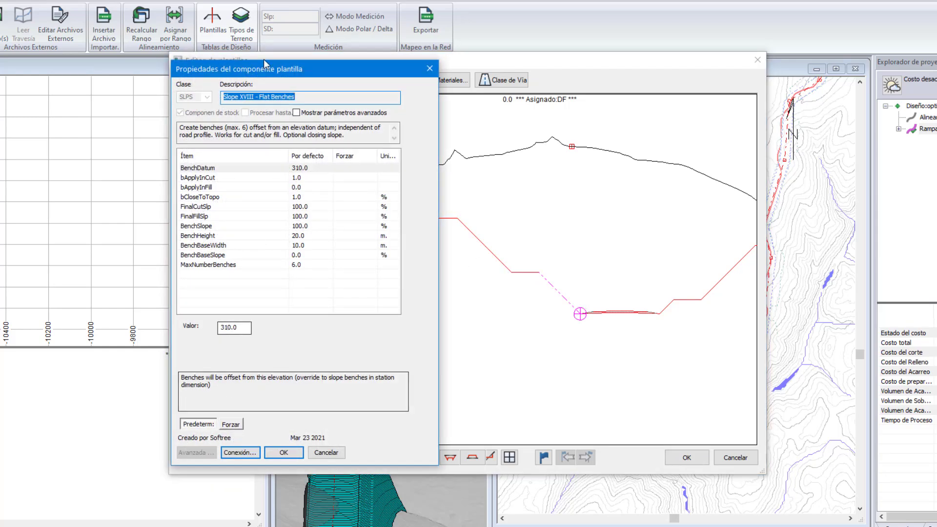
pyautogui.moveTo(309, 67); pyautogui.dragTo(187, 60)
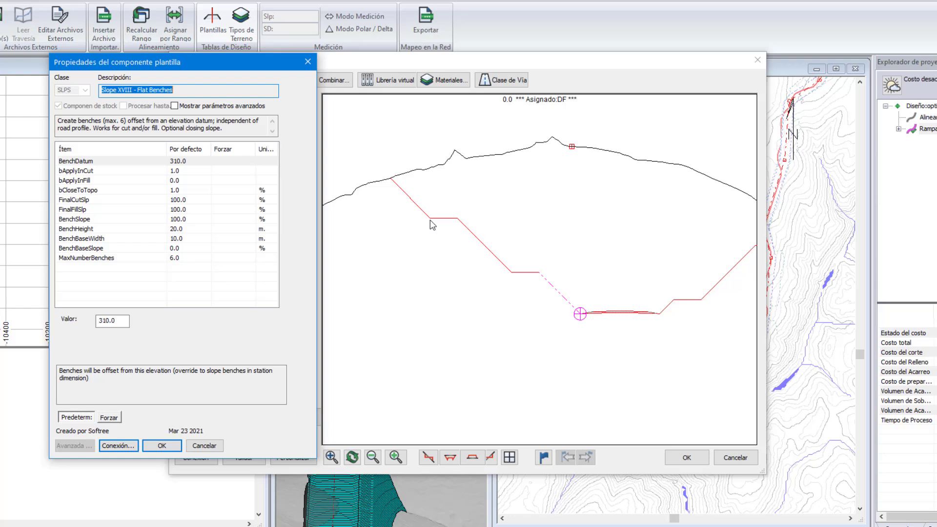
pyautogui.click(176, 239)
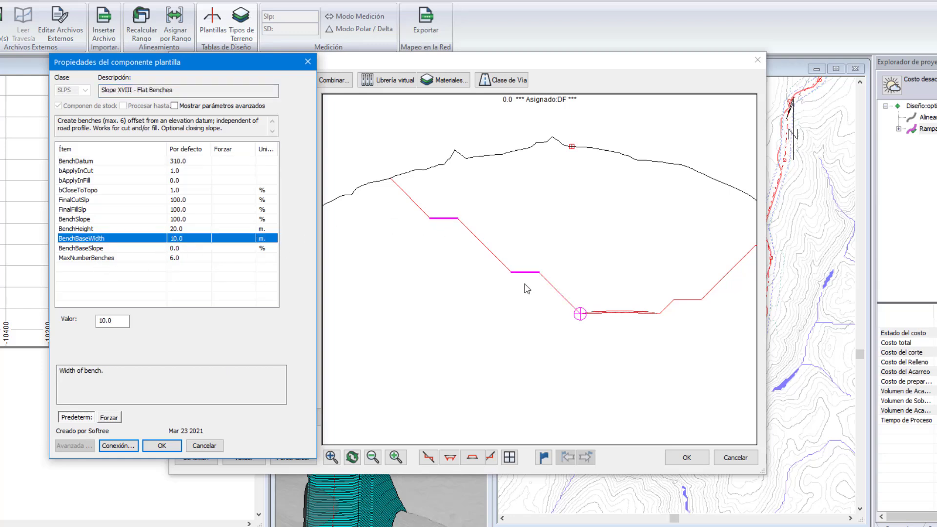
pyautogui.click(185, 201)
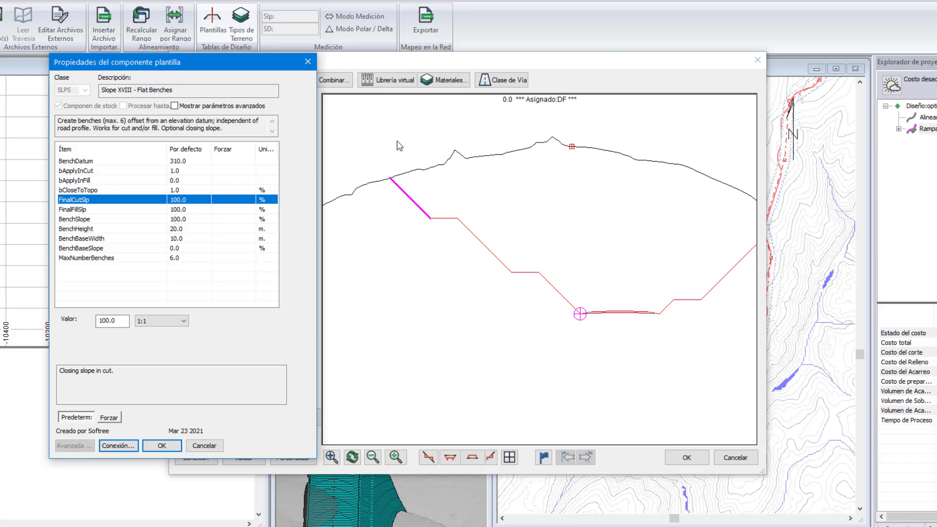
pyautogui.click(162, 445)
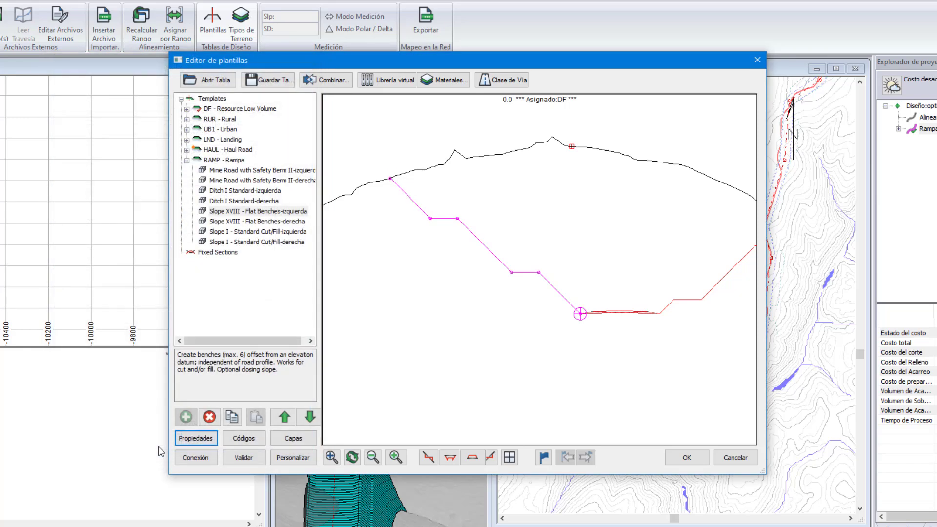
# - Accept the template table changes and recalculate the current alignment with cost recalculation included
pyautogui.click(681, 458)
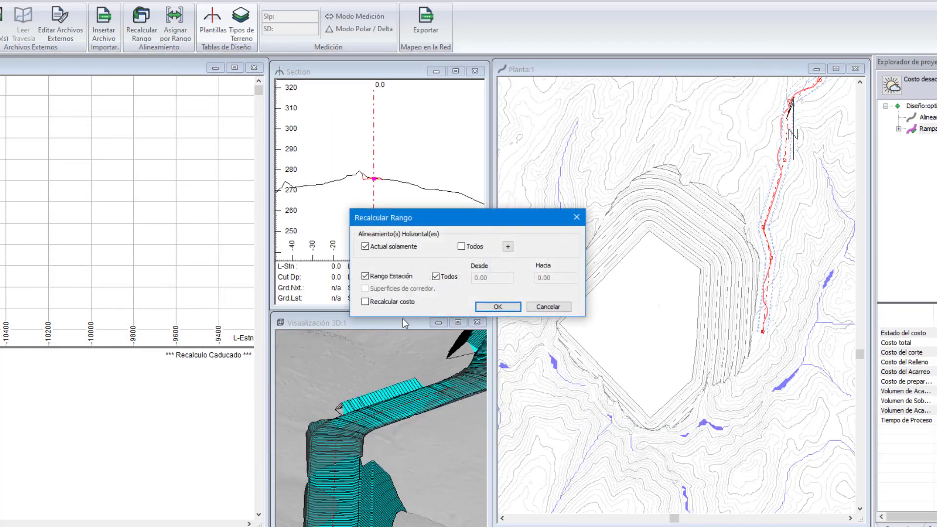
pyautogui.click(365, 302)
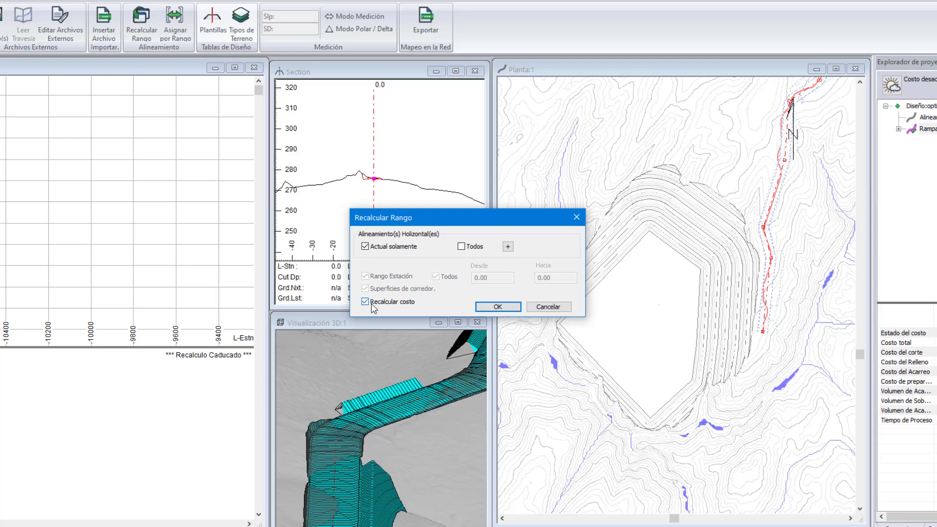
pyautogui.click(493, 308)
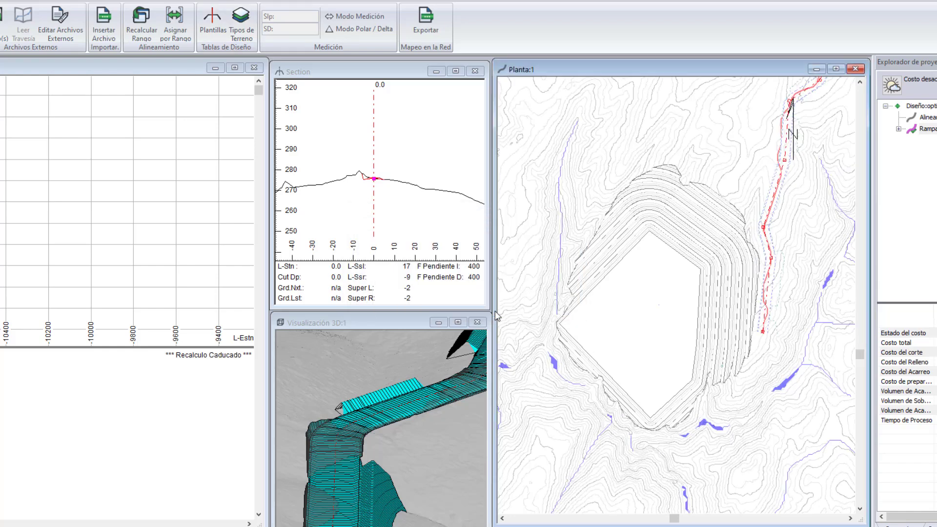
# - Assign the RAMP Rampa template to the whole ramp alignment and recalculate it
pyautogui.click(173, 20)
pyautogui.click(376, 170)
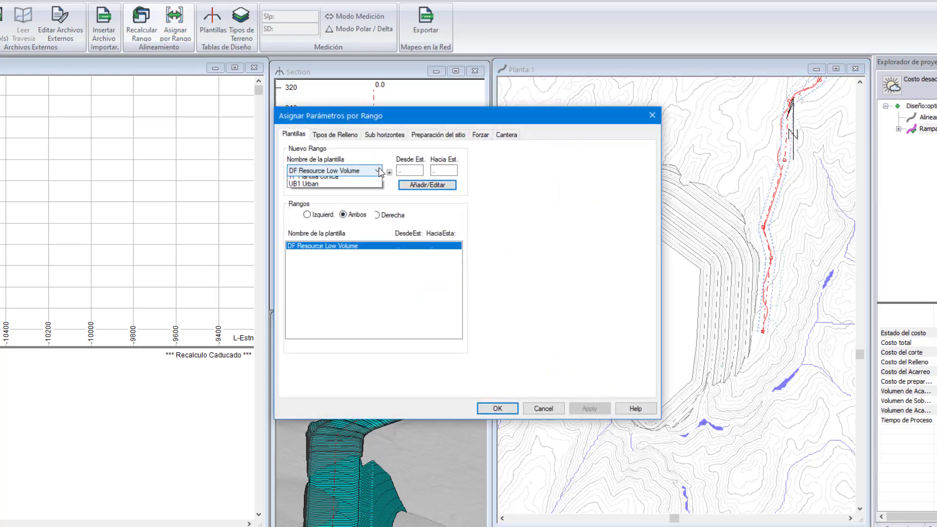
pyautogui.click(320, 211)
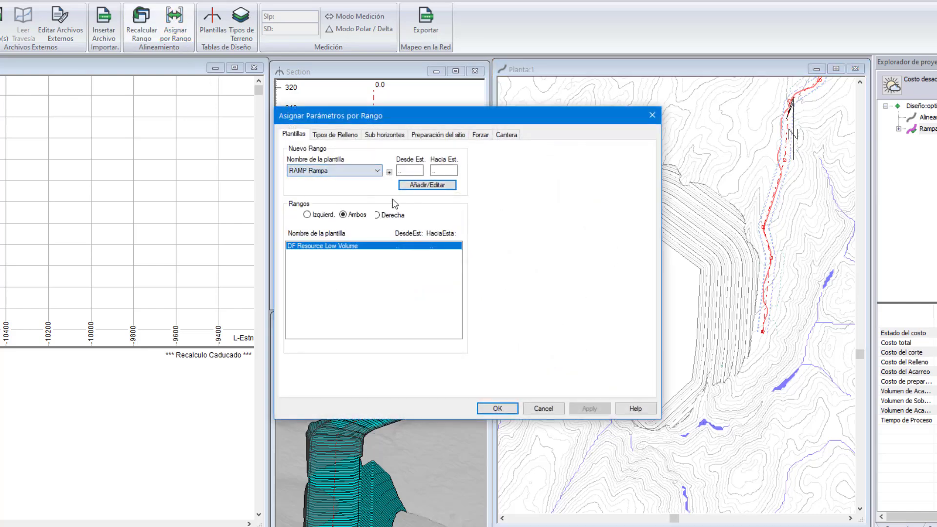
pyautogui.click(497, 408)
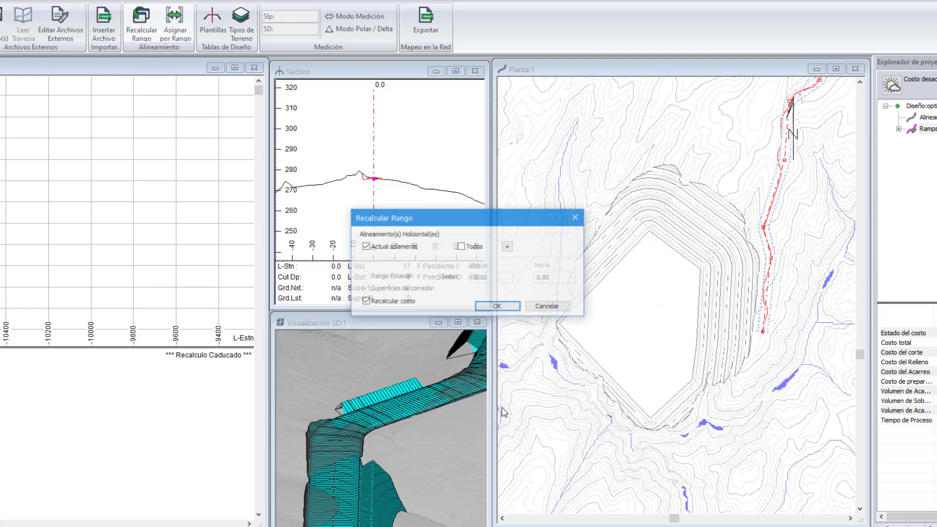
pyautogui.click(497, 307)
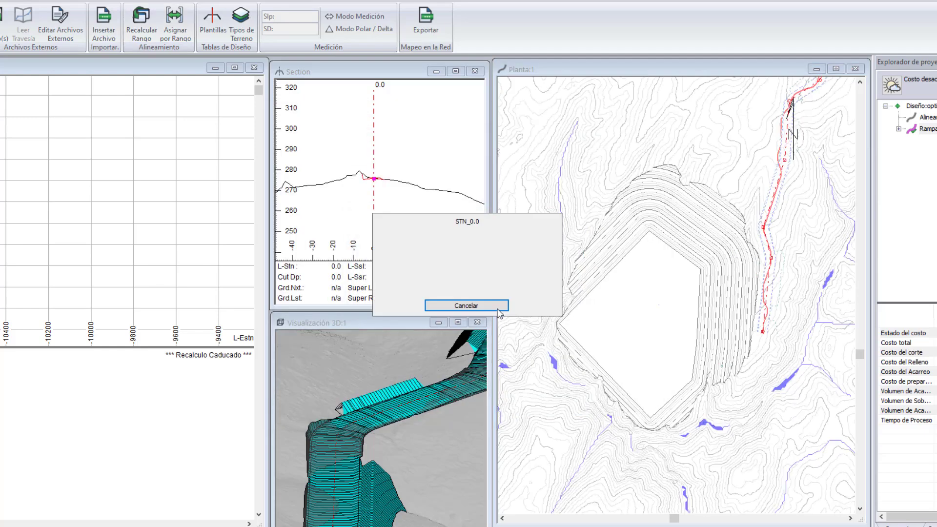
# - Add the Rampa corridor's Superficie Combinada Final as a reference surface in the 3D view
pyautogui.moveTo(431, 389)
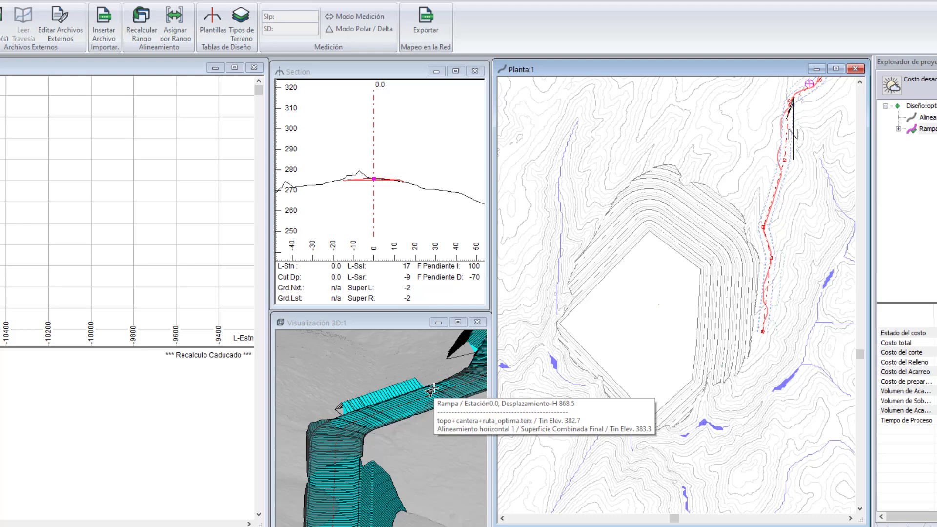
pyautogui.moveTo(427, 389); pyautogui.dragTo(300, 387)
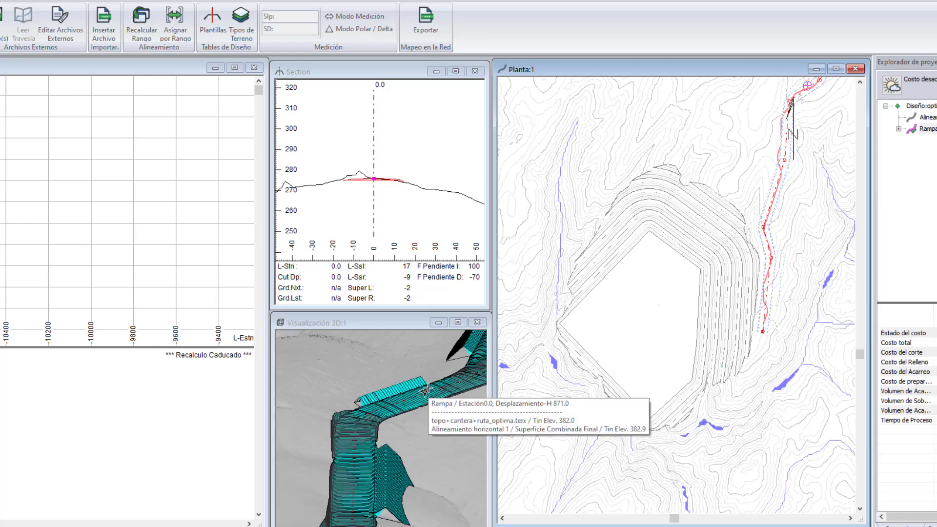
pyautogui.rightClick(372, 361)
pyautogui.click(382, 366)
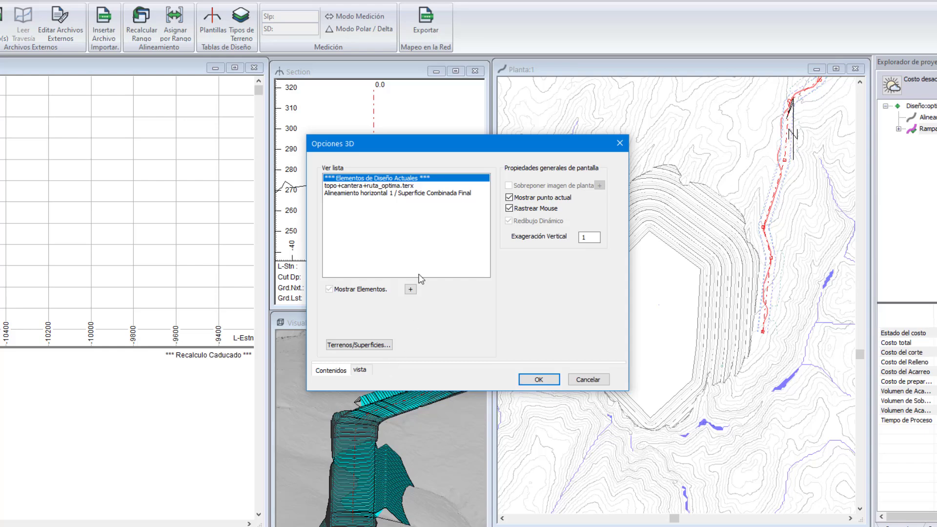
pyautogui.click(370, 345)
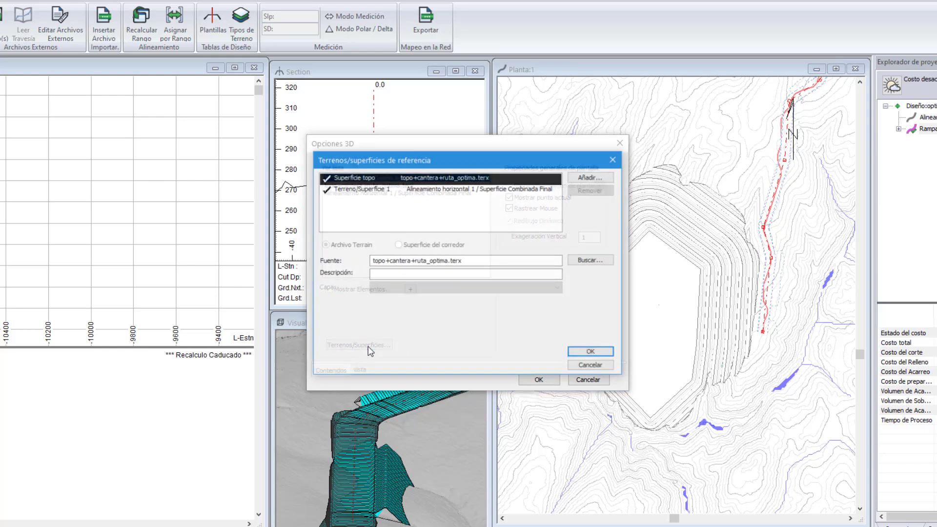
pyautogui.click(579, 180)
pyautogui.click(445, 297)
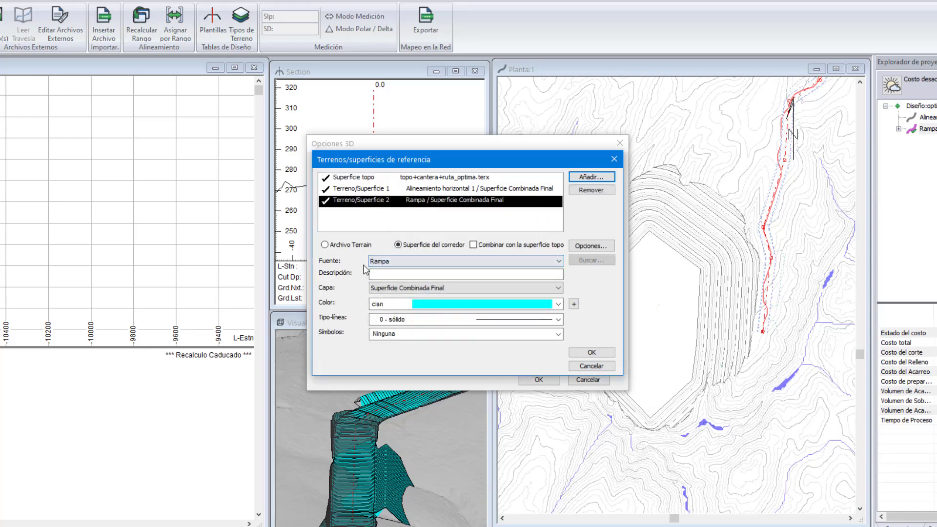
pyautogui.click(592, 353)
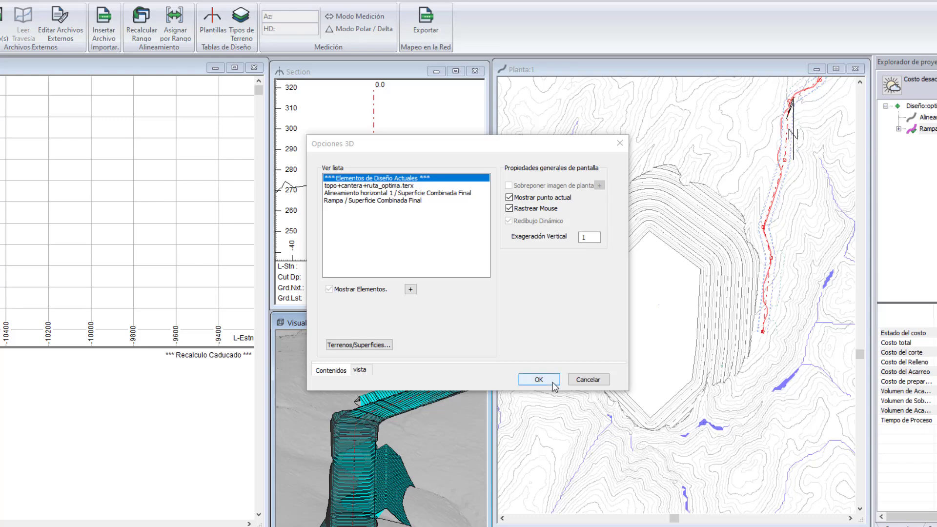
# - Check the triangle color settings of the Rampa combined final surface and apply the 3D display options
pyautogui.click(361, 201)
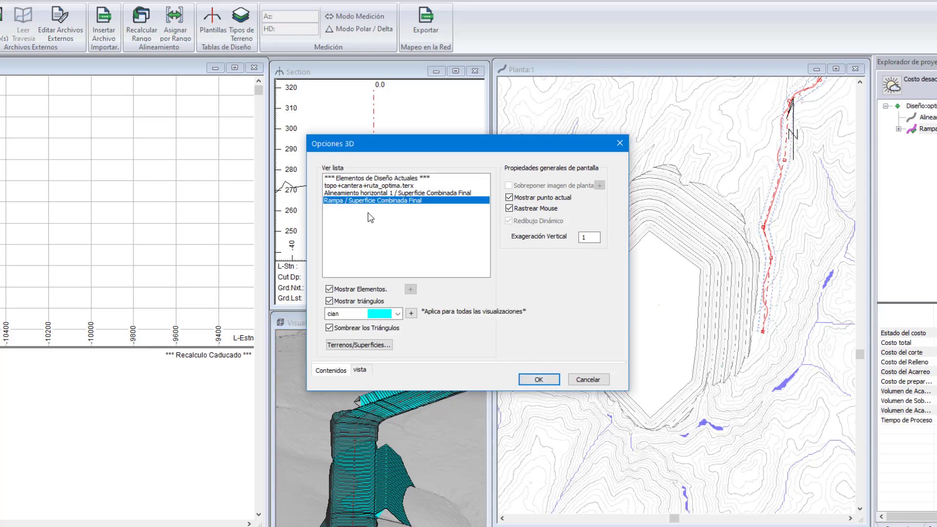
pyautogui.click(412, 313)
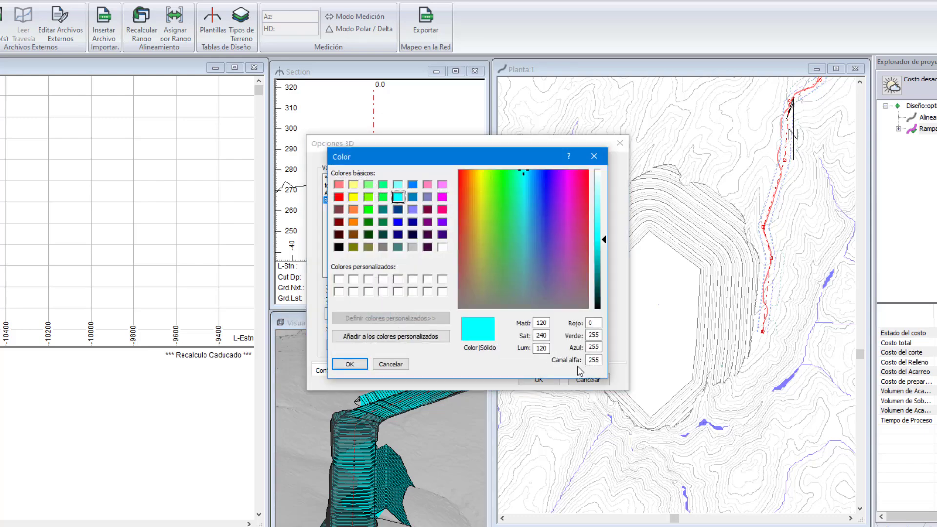
pyautogui.click(350, 365)
pyautogui.click(536, 378)
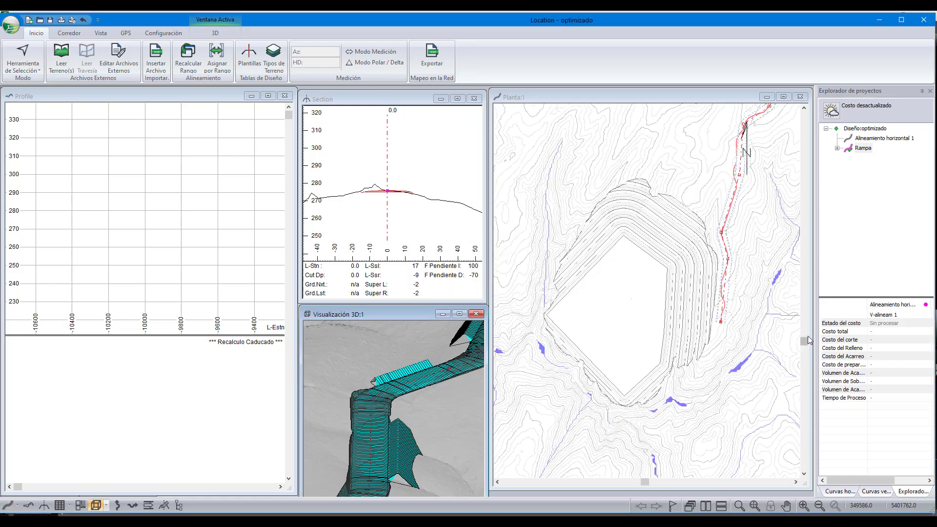
# - Move the Rampa alignment's starting IP onto the quarry pit floor, near its northwestern bench toe
pyautogui.scroll(-5, 631, 310)
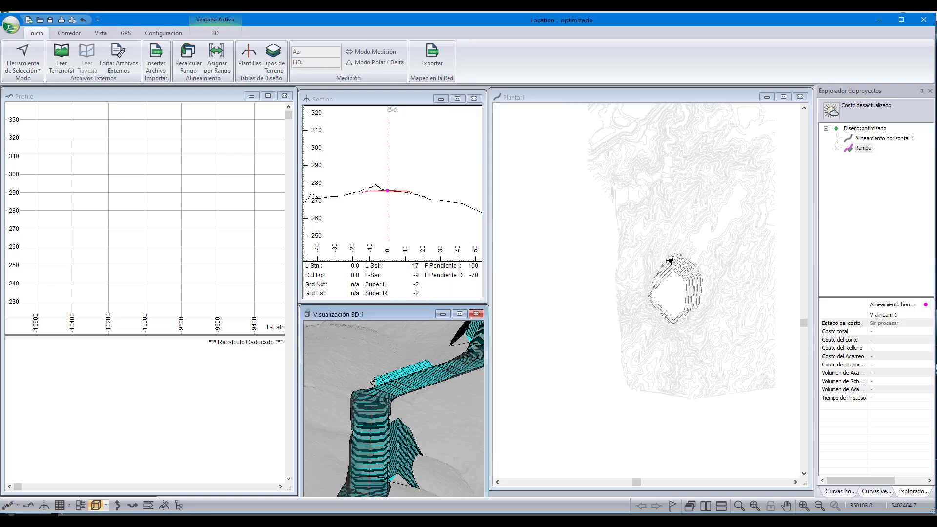
pyautogui.moveTo(670, 261); pyautogui.dragTo(605, 299, button='middle')
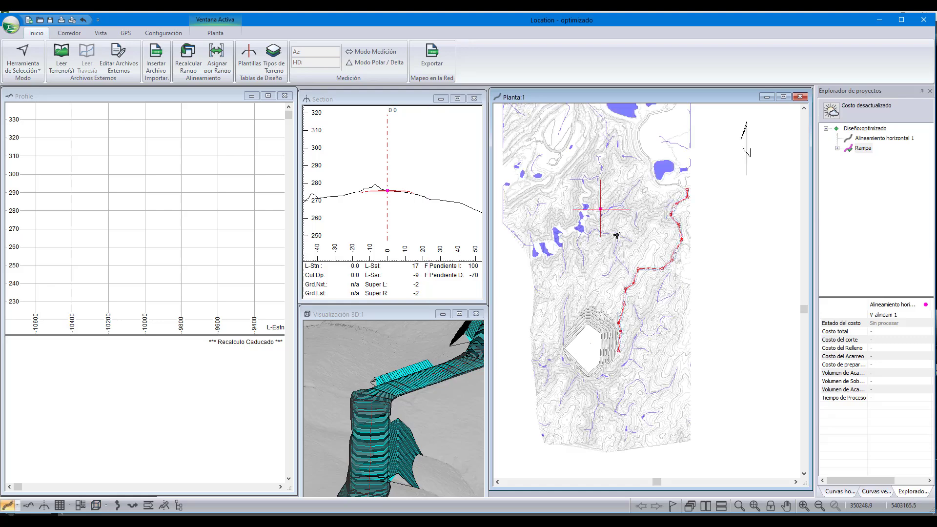
pyautogui.rightClick(709, 214)
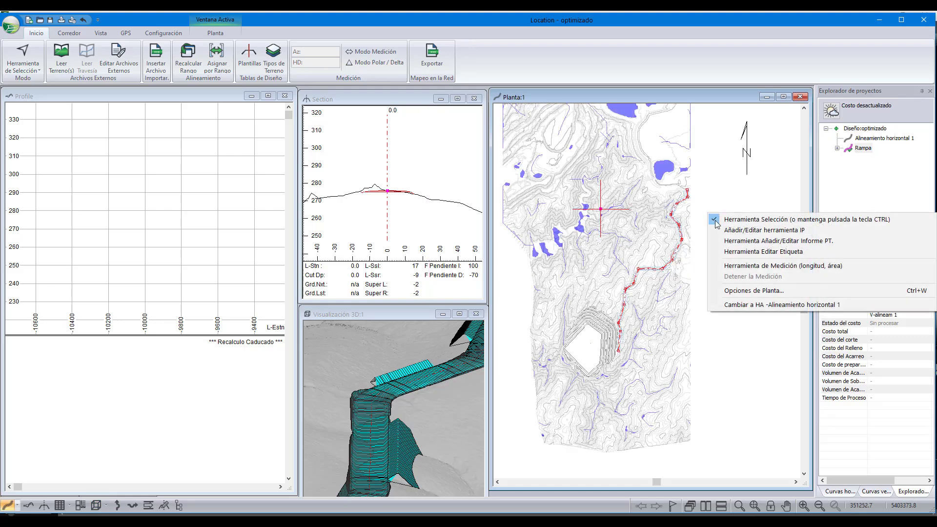
pyautogui.click(722, 230)
pyautogui.click(600, 209)
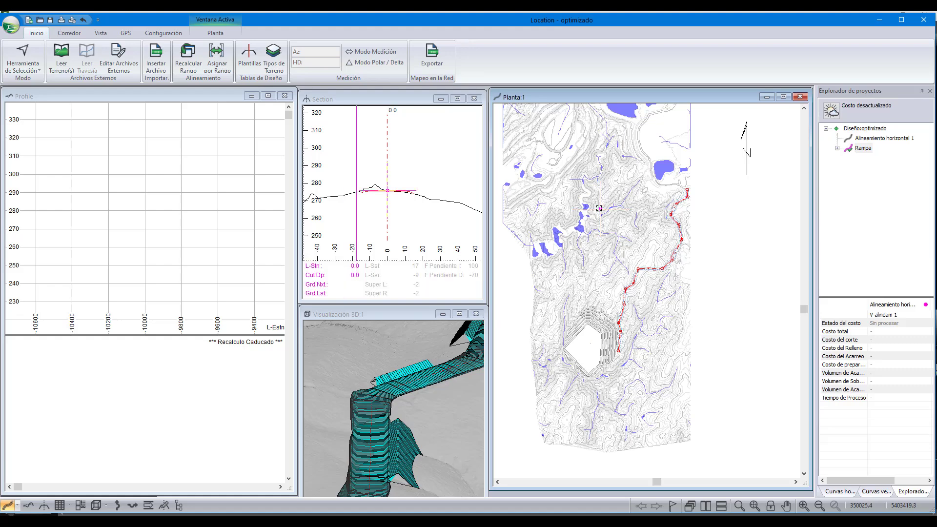
pyautogui.scroll(5, 582, 342)
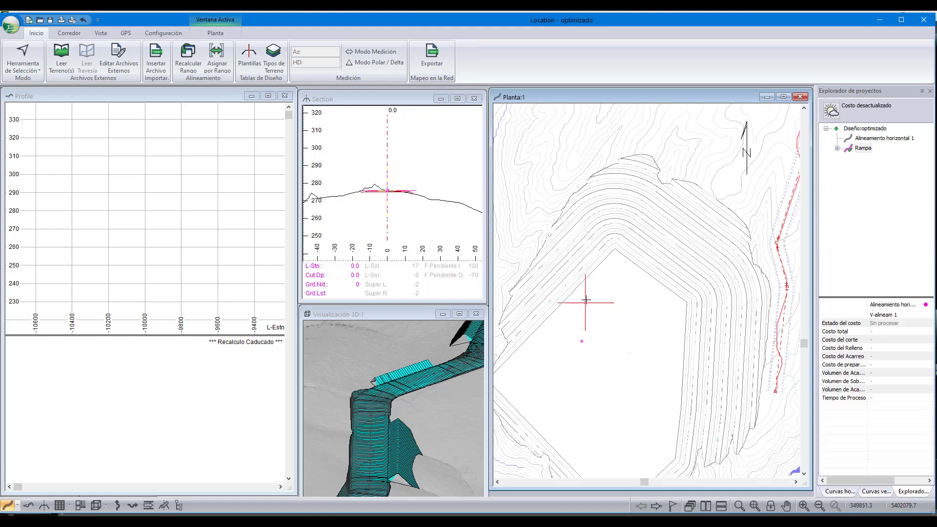
pyautogui.click(589, 296)
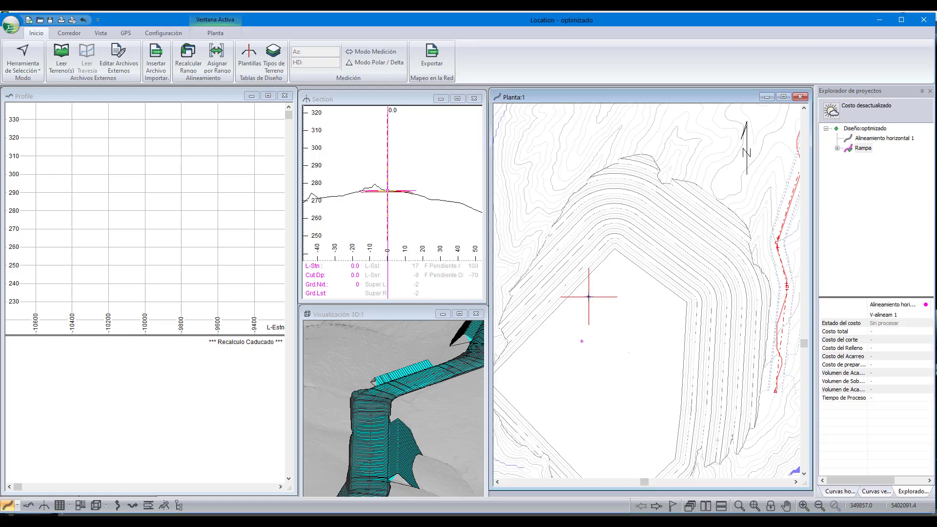
# - Add a second ramp IP on the bench at the pit's northern corner and adjust it to about station 163 m
pyautogui.scroll(-6, 410, 379)
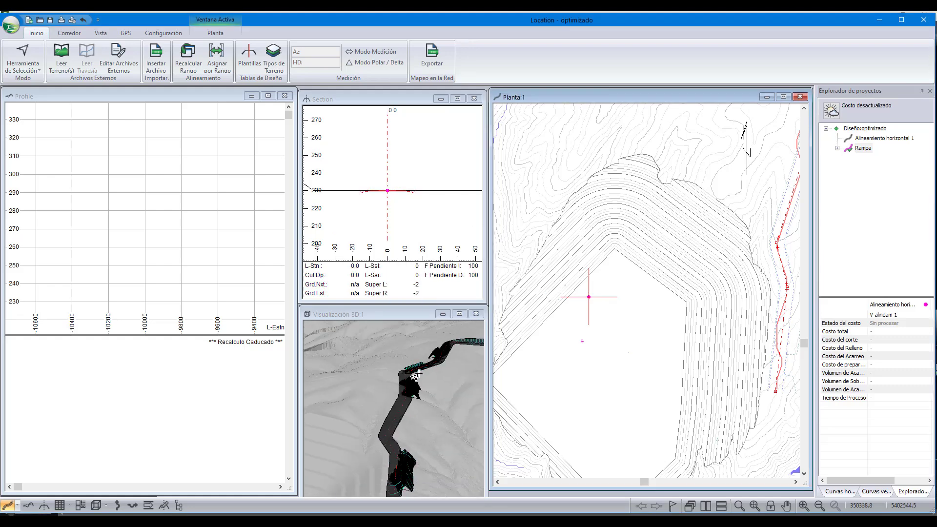
pyautogui.moveTo(441, 358); pyautogui.dragTo(473, 386, button='middle')
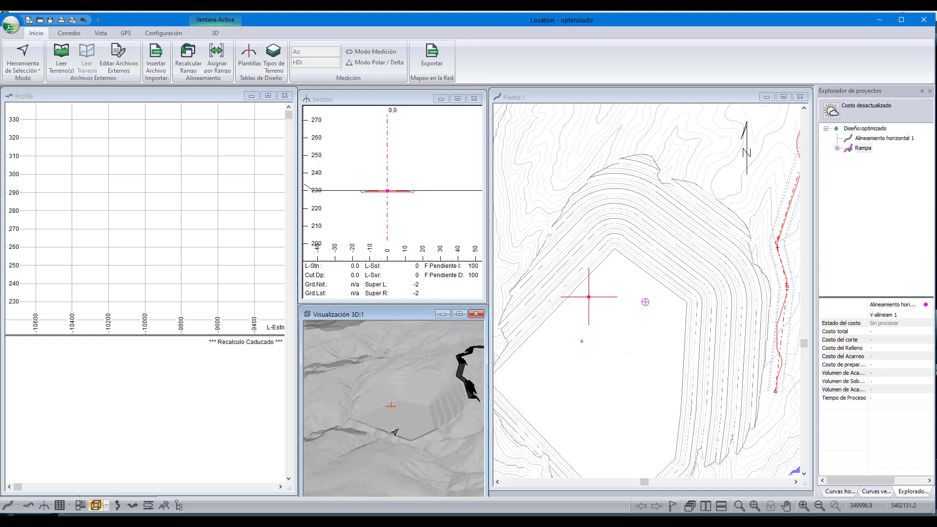
pyautogui.scroll(3, 397, 417)
pyautogui.scroll(1, 396, 415)
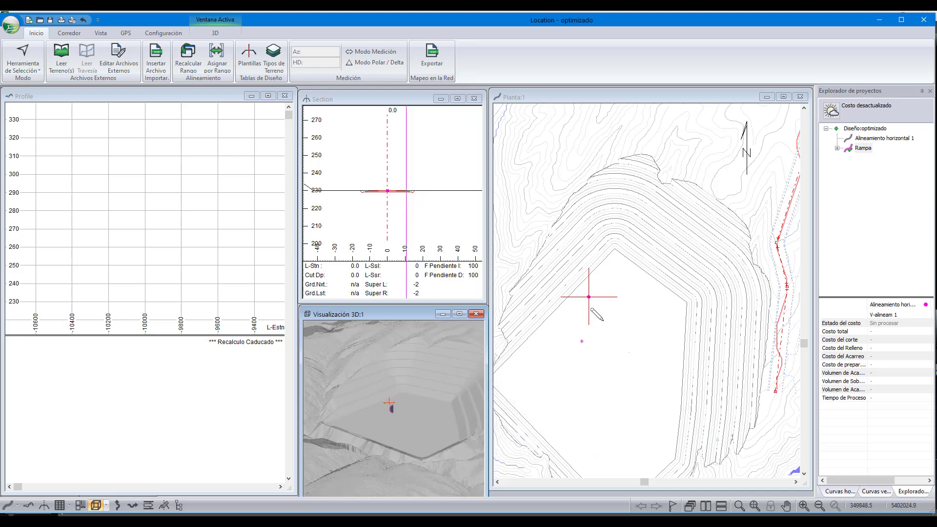
pyautogui.click(627, 240)
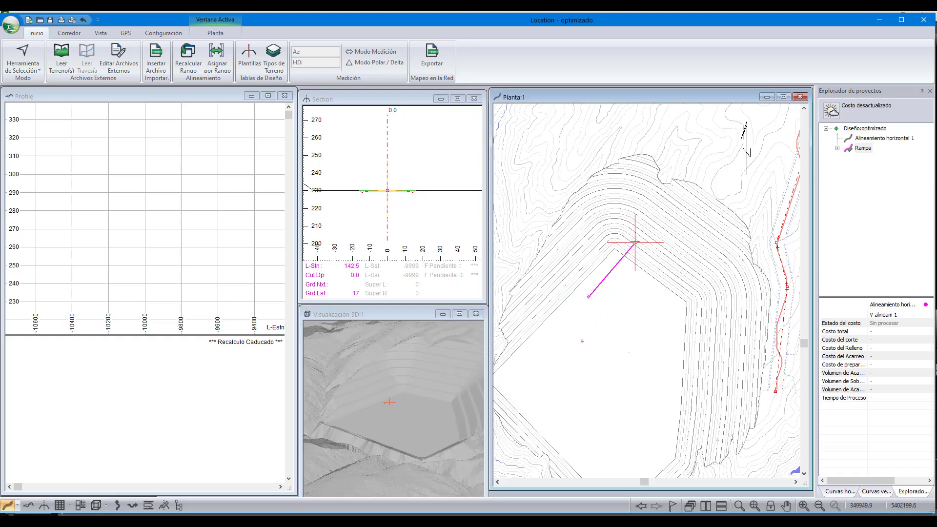
pyautogui.doubleClick(635, 231)
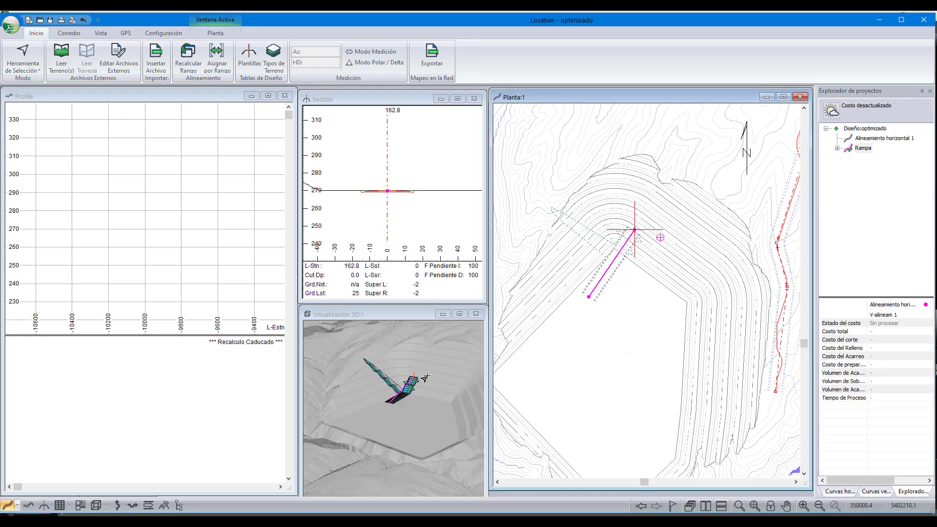
pyautogui.moveTo(427, 376); pyautogui.dragTo(415, 396, button='middle')
pyautogui.click(402, 396)
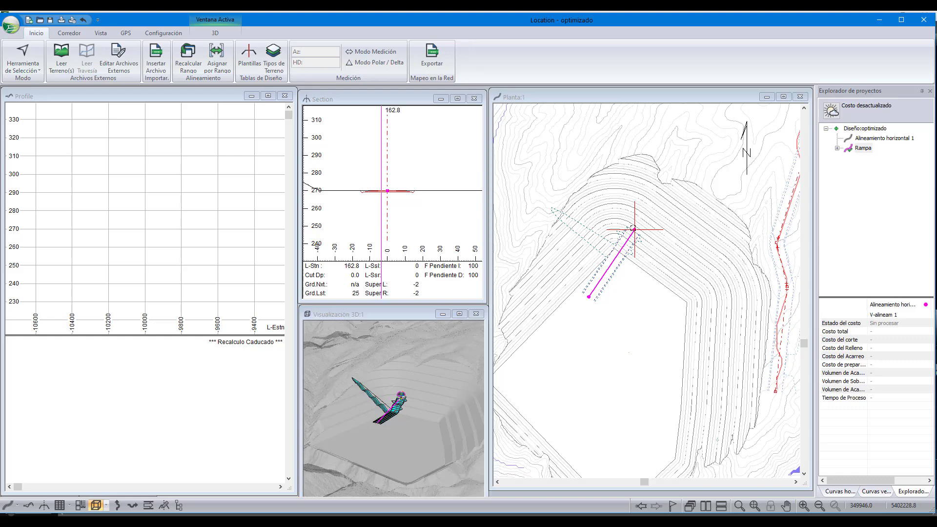
pyautogui.moveTo(635, 230); pyautogui.dragTo(637, 231)
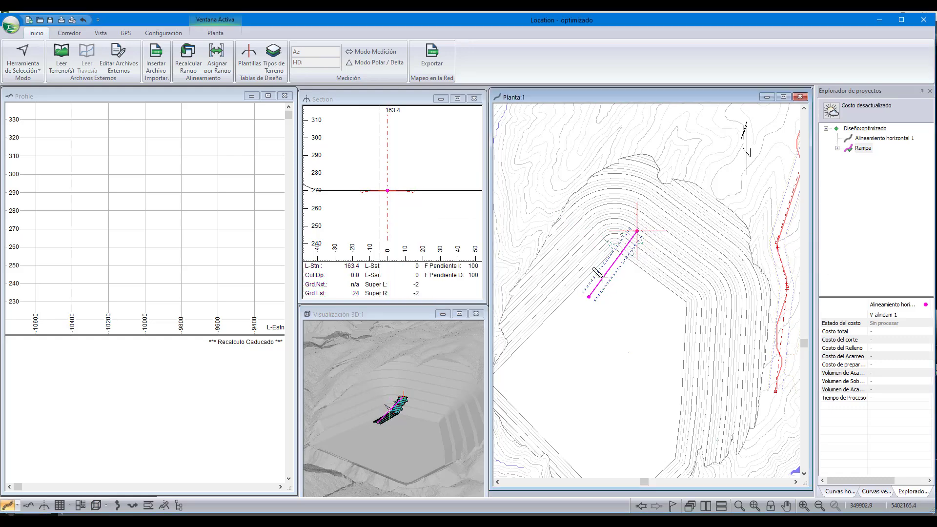
# - Fit the ramp's terrain profile in its view and accept the Acarreo de Materiales graph options with their current settings
pyautogui.rightClick(605, 316)
pyautogui.click(614, 324)
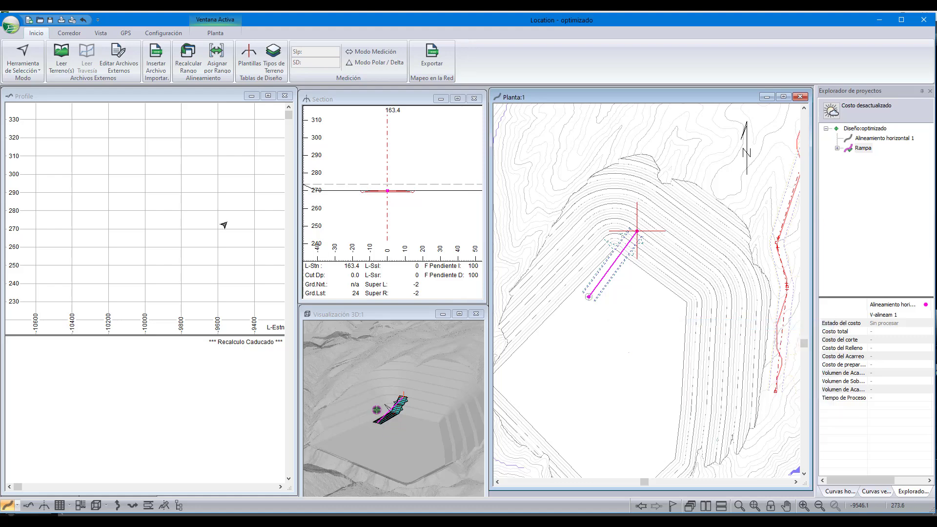
pyautogui.click(157, 210)
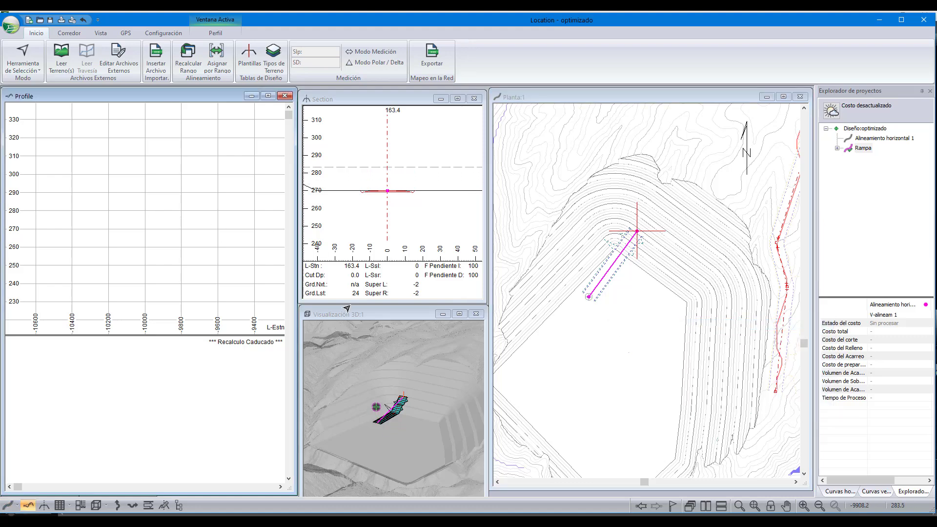
pyautogui.click(754, 506)
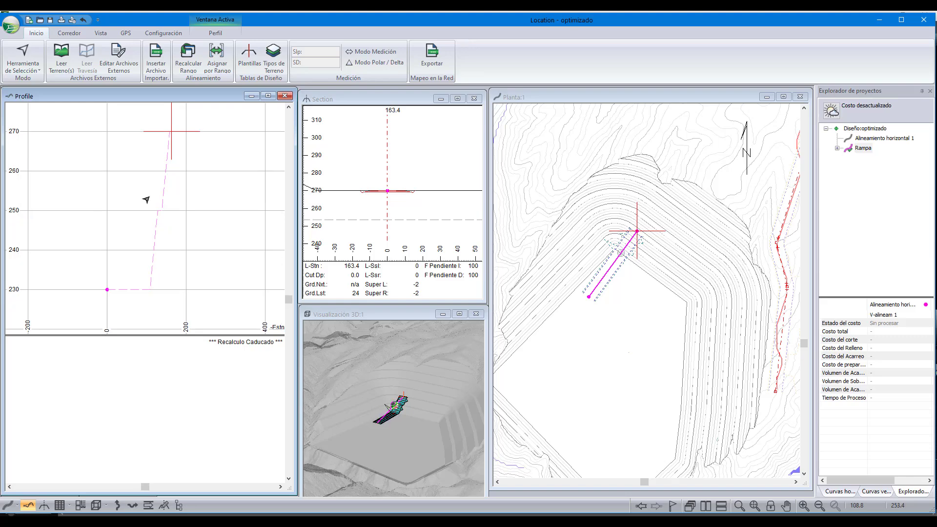
pyautogui.rightClick(627, 354)
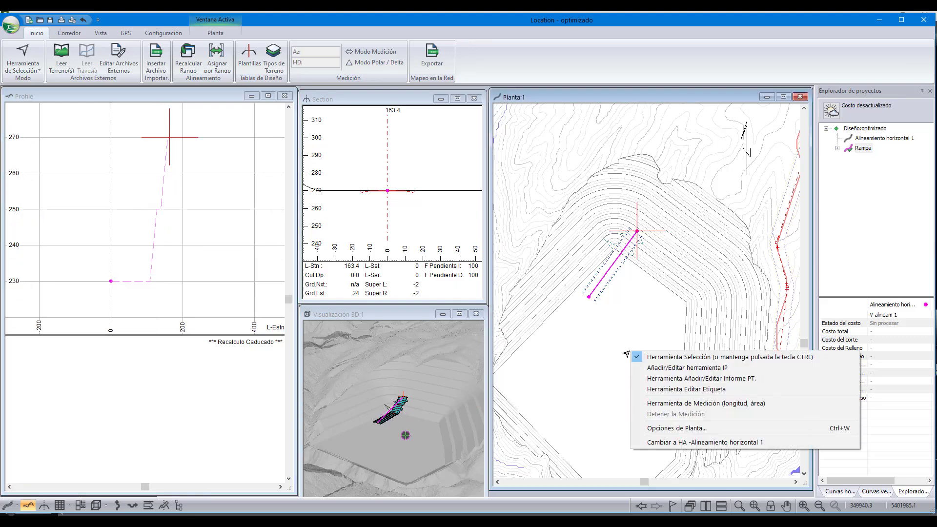
pyautogui.rightClick(175, 389)
pyautogui.click(215, 484)
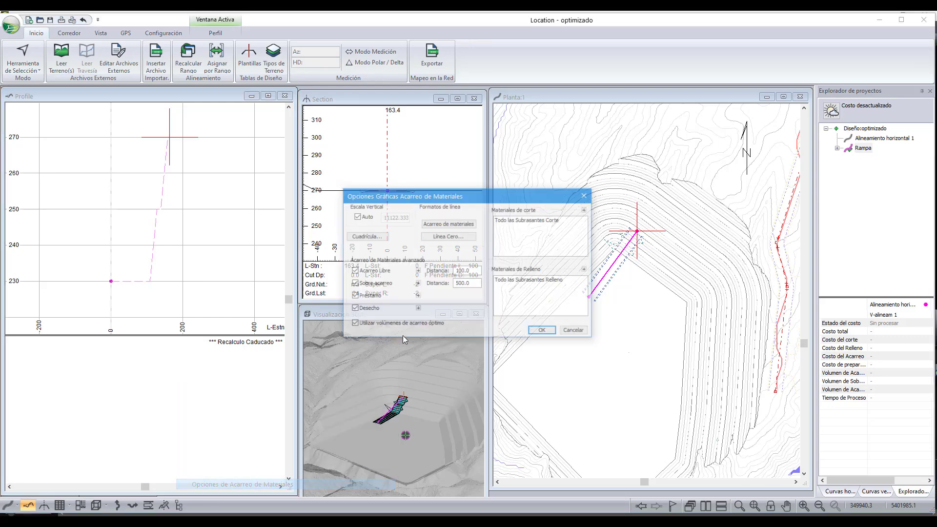
pyautogui.click(540, 331)
# - Add a ramp IP at the pit's northeastern bench bend, at about station 390 m
pyautogui.rightClick(639, 334)
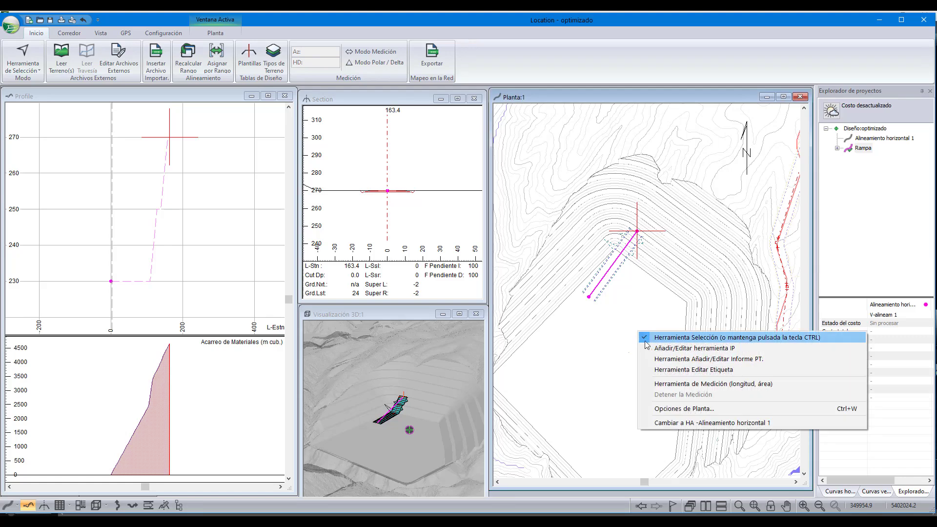
pyautogui.click(649, 348)
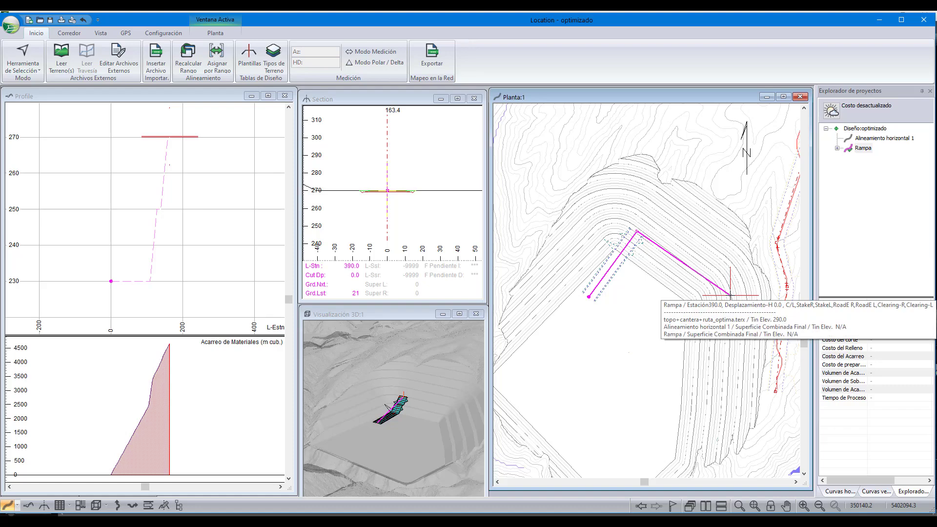
pyautogui.click(729, 296)
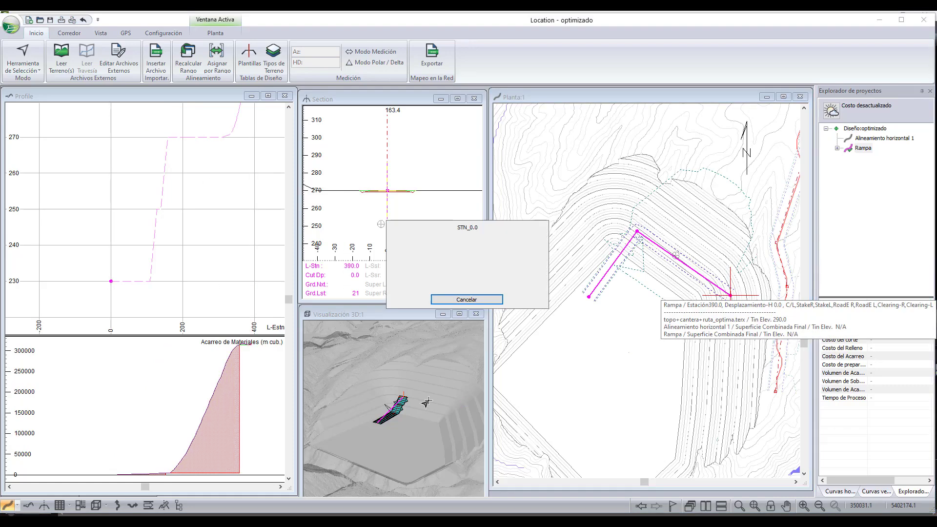
pyautogui.moveTo(428, 402); pyautogui.dragTo(403, 399, button='middle')
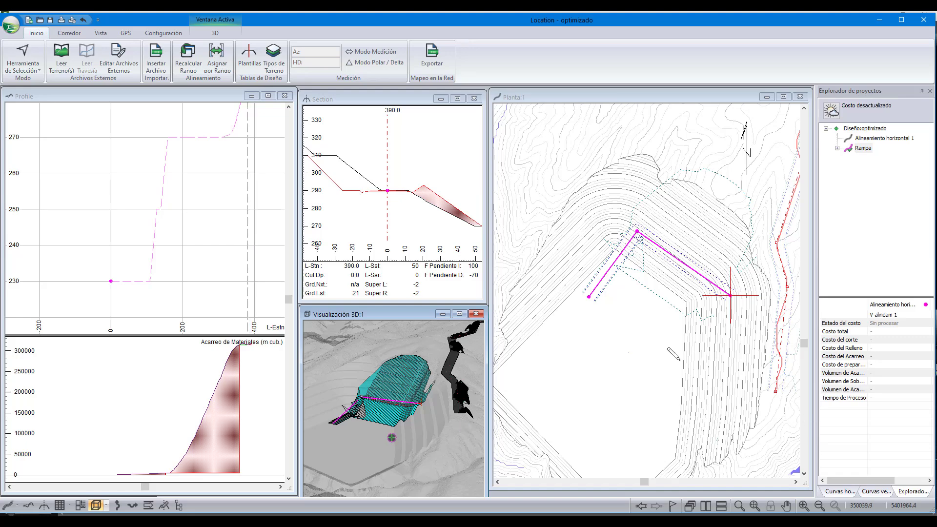
# - Extend the ramp south along the pit's eastern benches with an IP at about station 613 m
pyautogui.click(735, 394)
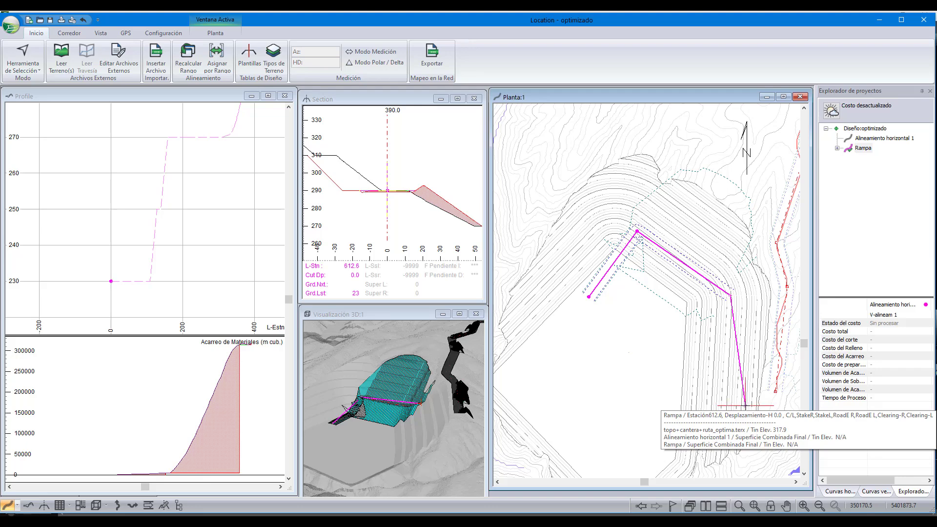
pyautogui.click(745, 406)
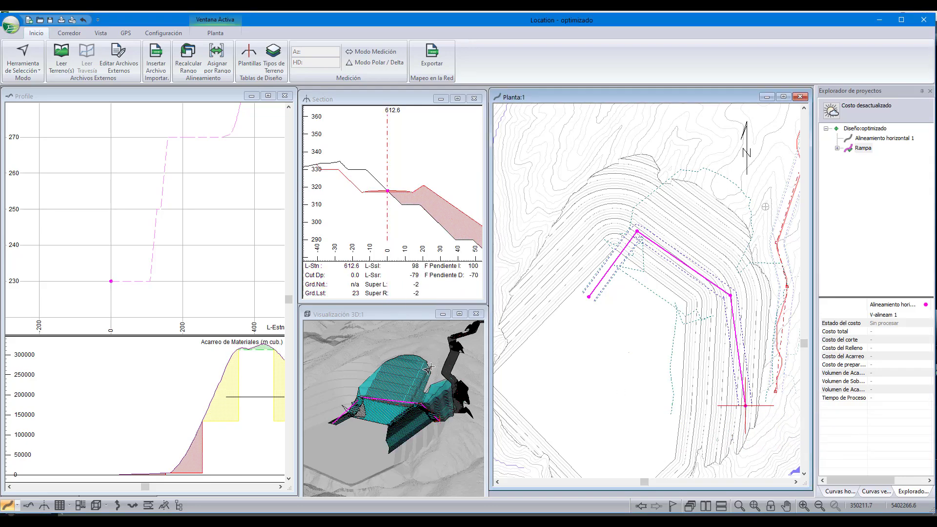
pyautogui.scroll(-2, 429, 368)
pyautogui.moveTo(462, 370); pyautogui.dragTo(426, 368, button='middle')
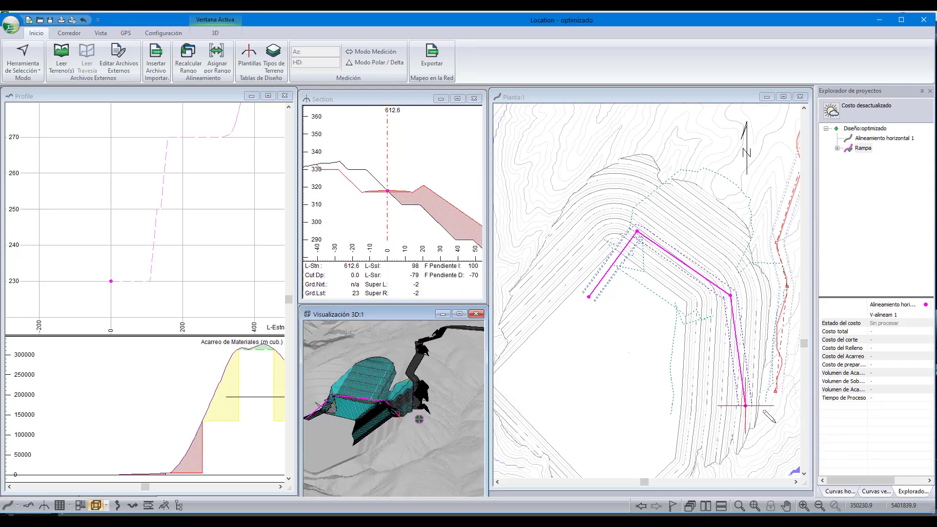
# - Turn the ramp out of the pit with an IP near station 676 m and join it to the access road's end near station 722 m
pyautogui.moveTo(758, 406); pyautogui.dragTo(775, 414)
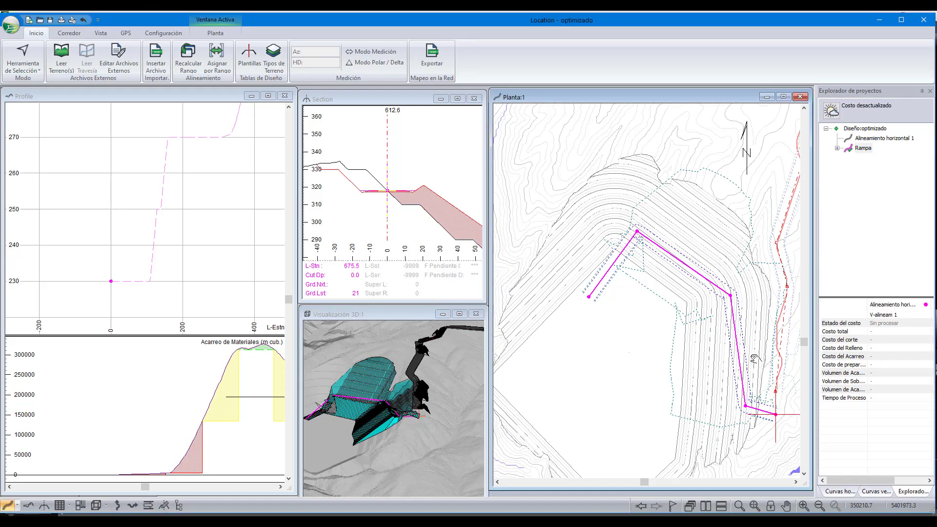
pyautogui.moveTo(755, 360); pyautogui.dragTo(698, 381, button='middle')
pyautogui.scroll(3, 736, 423)
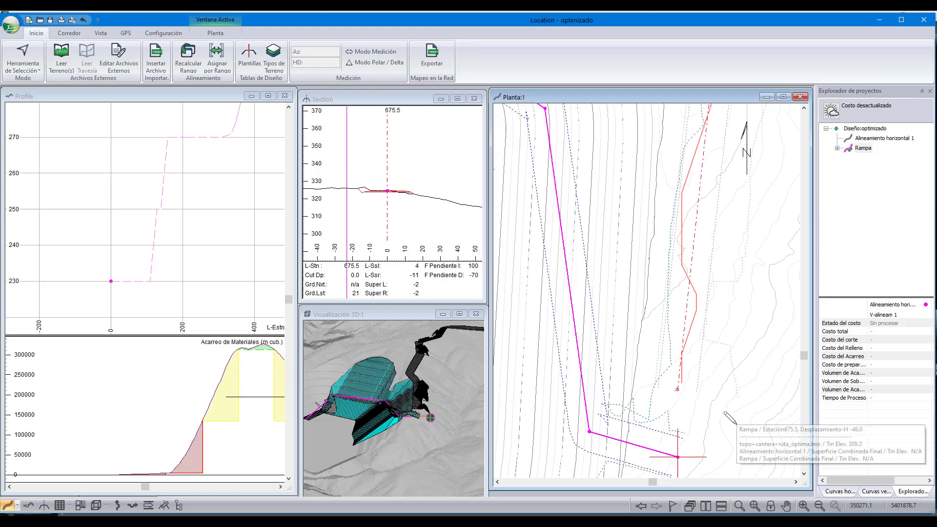
pyautogui.scroll(1, 726, 401)
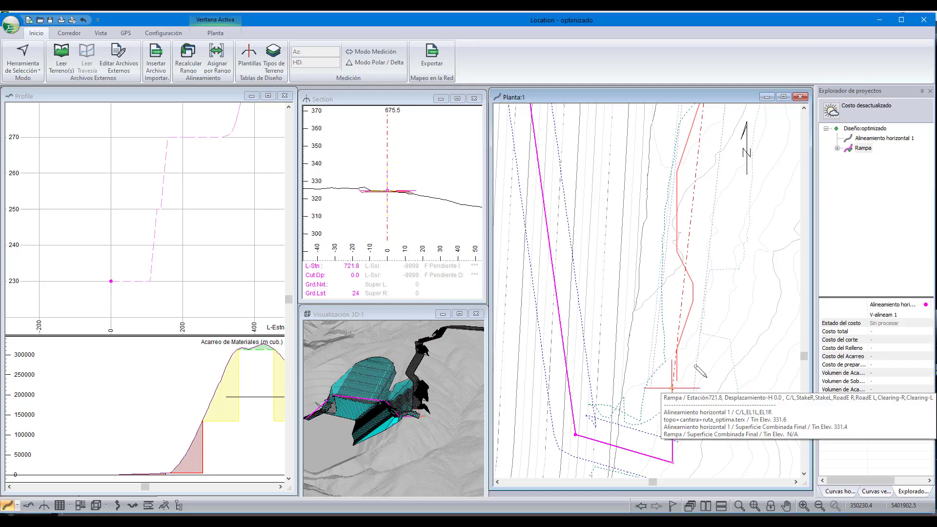
pyautogui.click(672, 387)
# - Examine the ramp's plan layout, ground profile, mass-haul graph and 3D cut and fill slopes along the pit benches
pyautogui.scroll(-2, 712, 363)
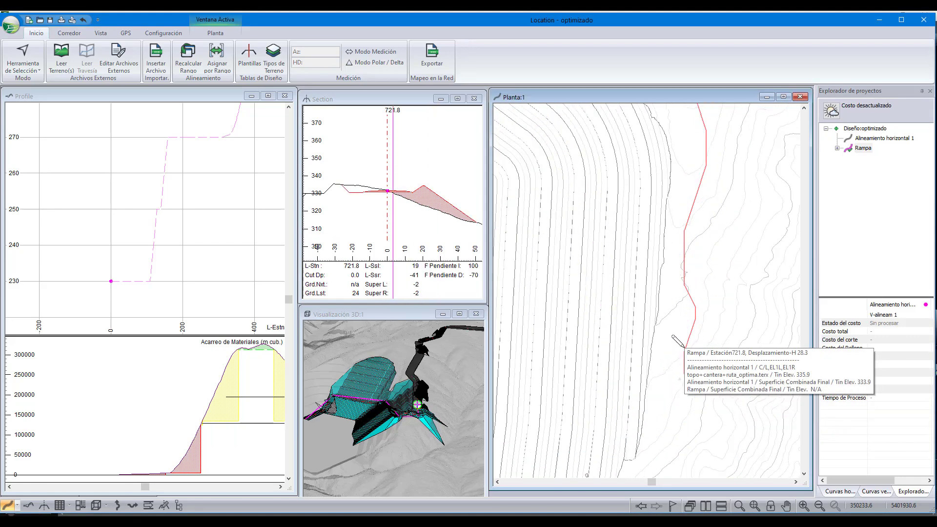
pyautogui.moveTo(689, 328); pyautogui.dragTo(707, 307, button='middle')
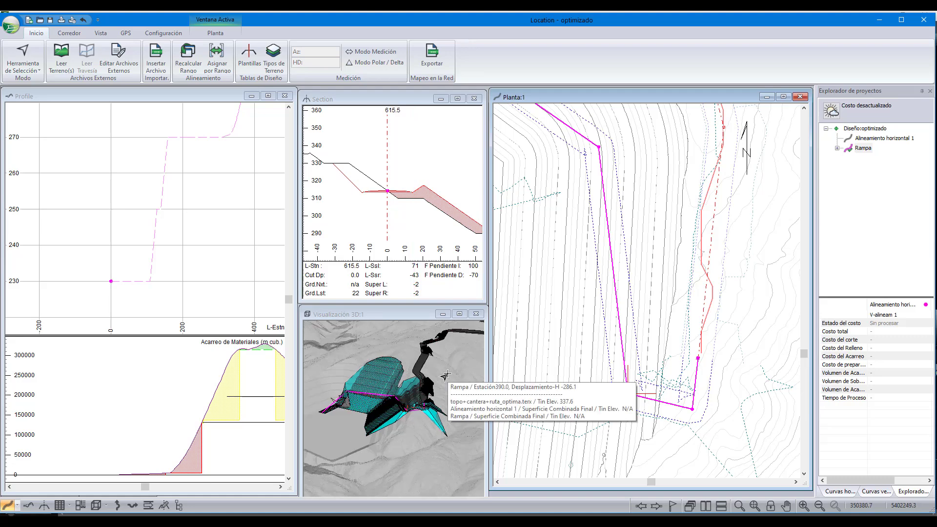
pyautogui.scroll(-1, 159, 206)
pyautogui.moveTo(183, 210); pyautogui.dragTo(145, 250, button='middle')
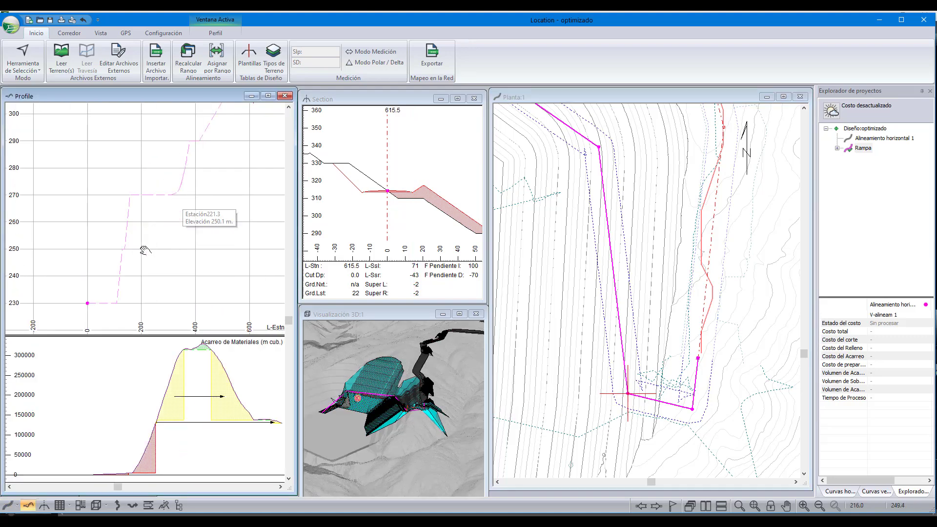
pyautogui.scroll(-4, 146, 250)
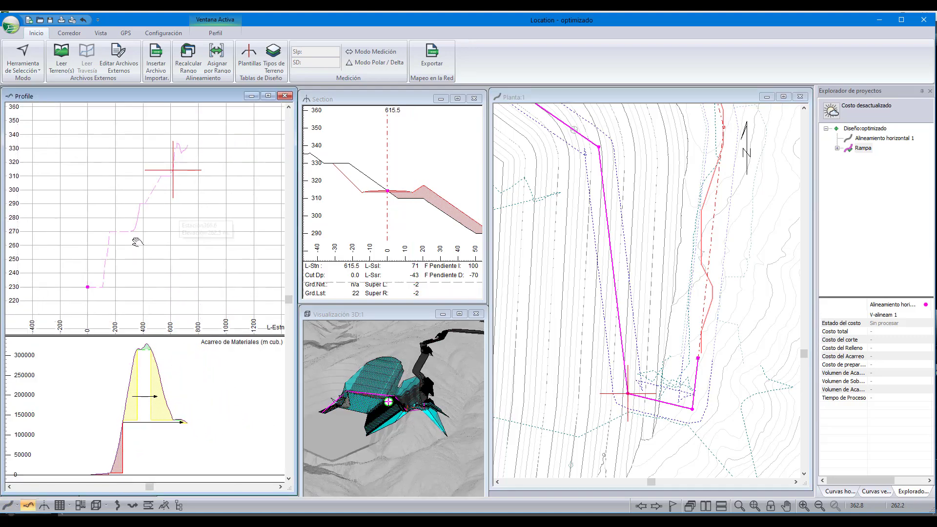
pyautogui.scroll(-1, 561, 264)
pyautogui.moveTo(568, 267); pyautogui.dragTo(668, 294, button='middle')
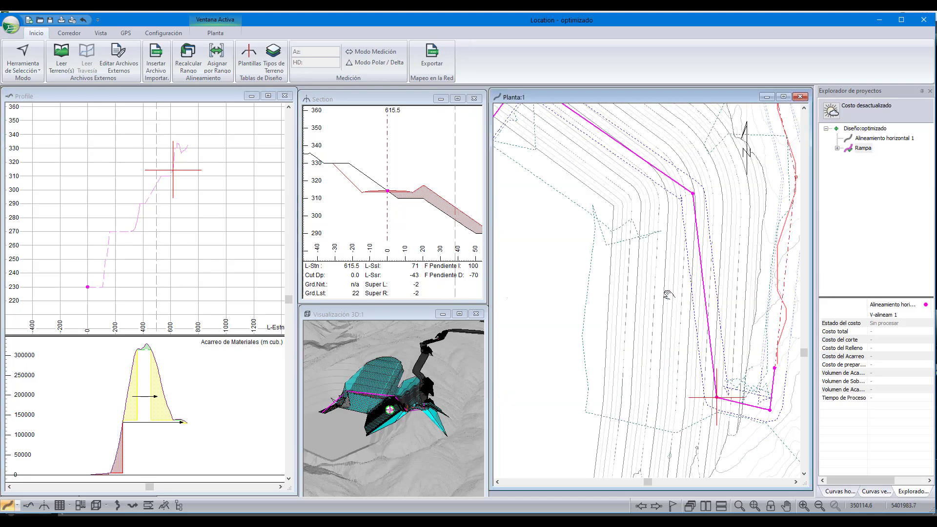
pyautogui.scroll(-1, 668, 294)
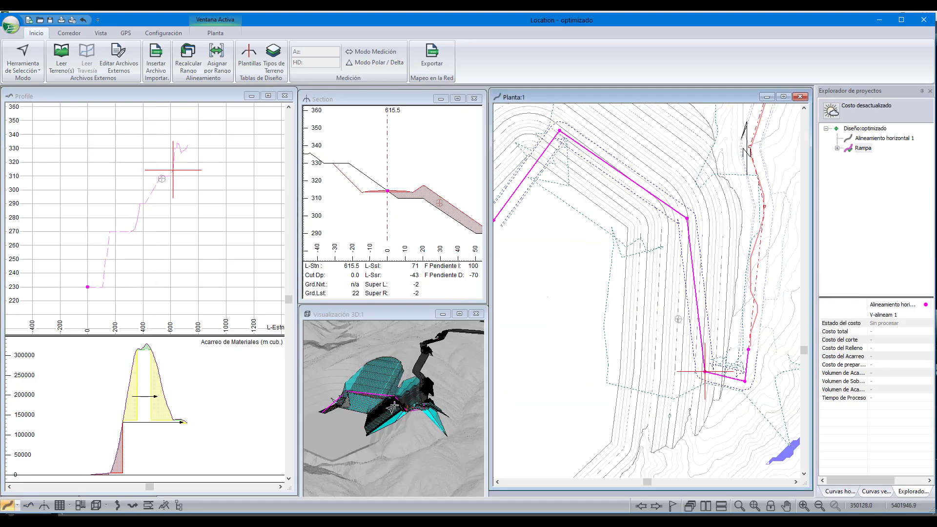
pyautogui.scroll(5, 392, 407)
pyautogui.click(401, 400)
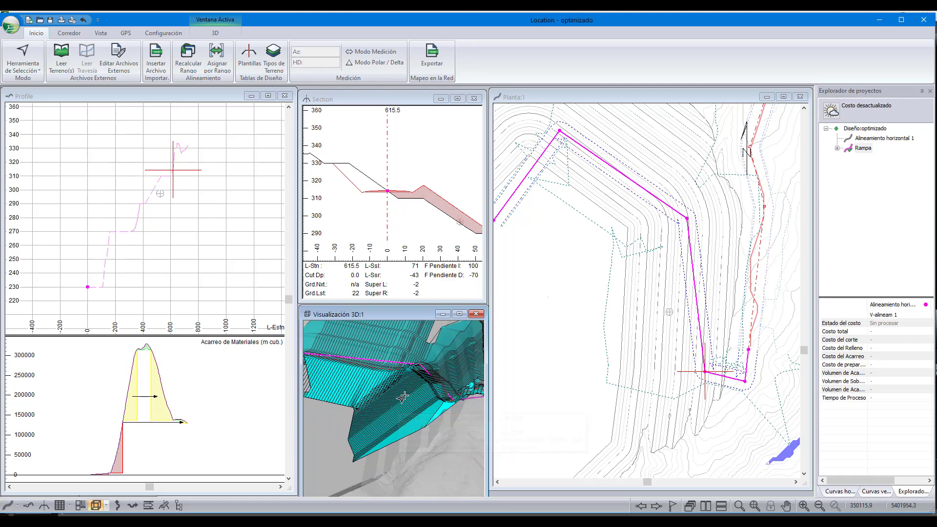
# - Shift the ramp's IP at the pit's northeastern bench bend slightly north, to about station 331 m
pyautogui.moveTo(399, 415)
pyautogui.mouseDown()
pyautogui.moveTo(420, 421)
pyautogui.moveTo(414, 396)
pyautogui.moveTo(386, 396)
pyautogui.moveTo(404, 411)
pyautogui.mouseUp()
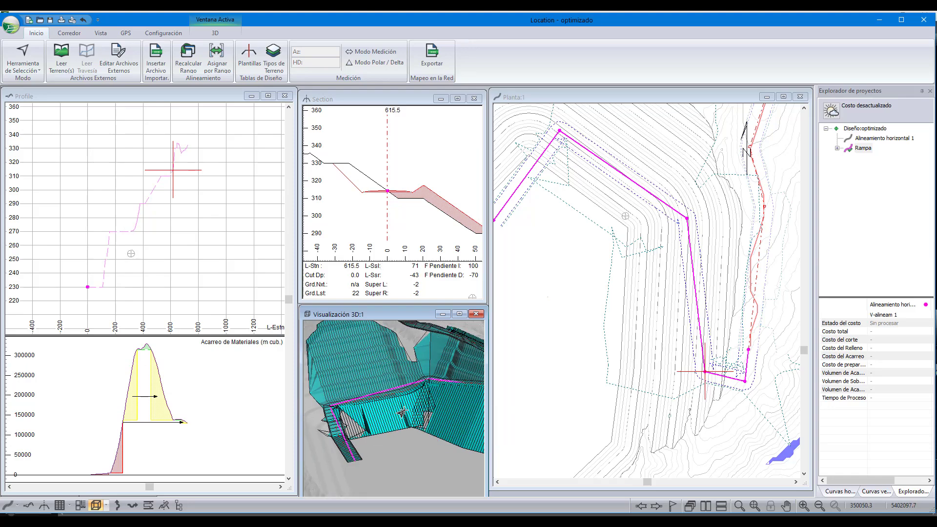
pyautogui.moveTo(419, 401); pyautogui.dragTo(391, 402, button='middle')
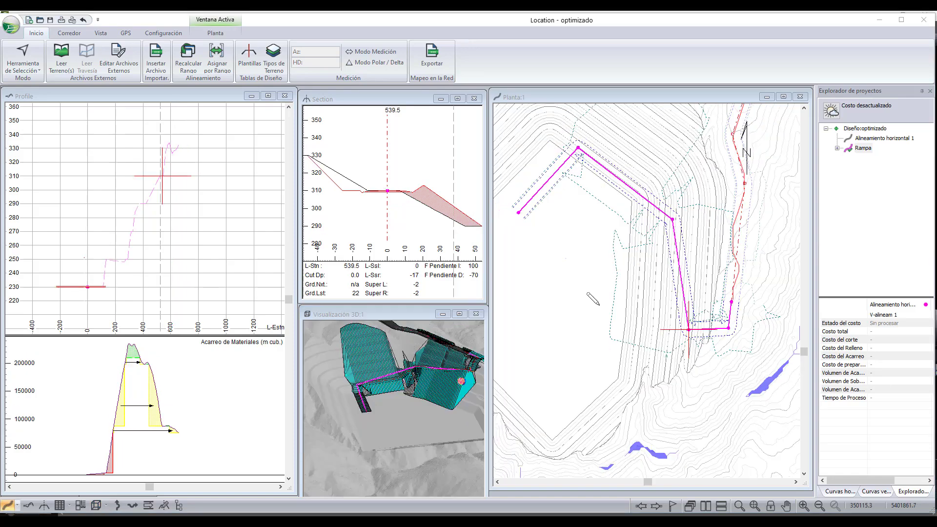
pyautogui.scroll(2, 417, 374)
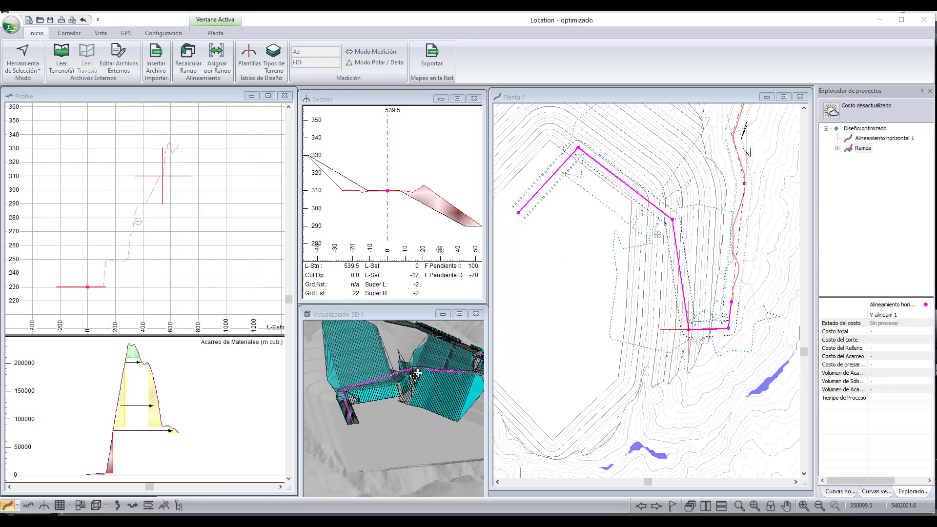
pyautogui.scroll(3, 417, 373)
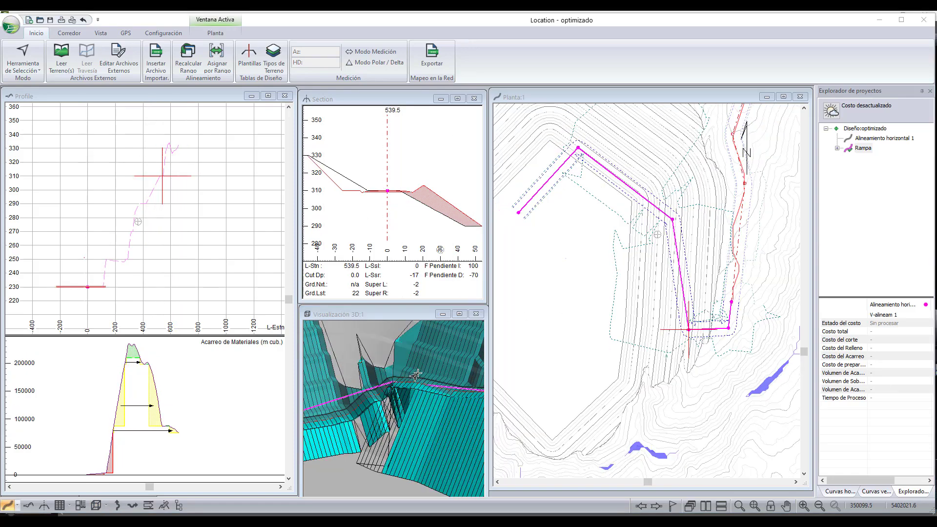
pyautogui.click(671, 218)
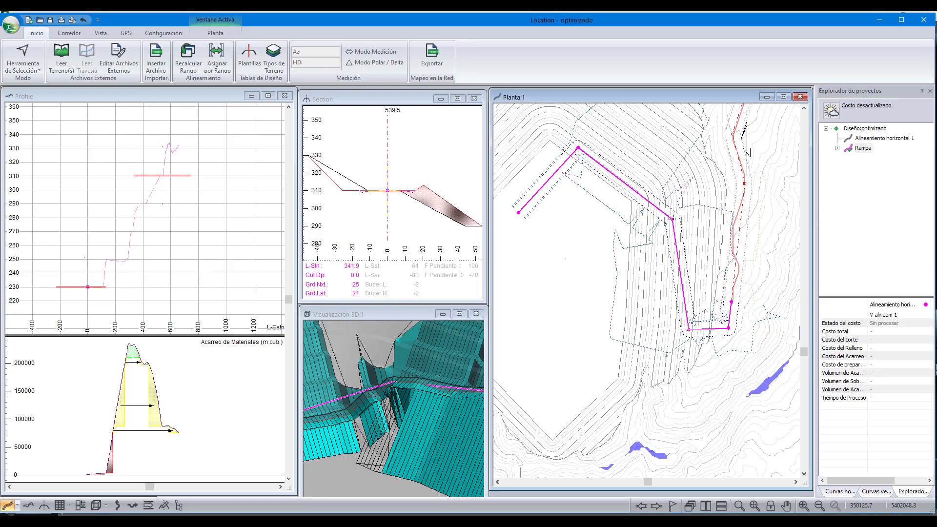
pyautogui.moveTo(671, 219); pyautogui.dragTo(672, 209)
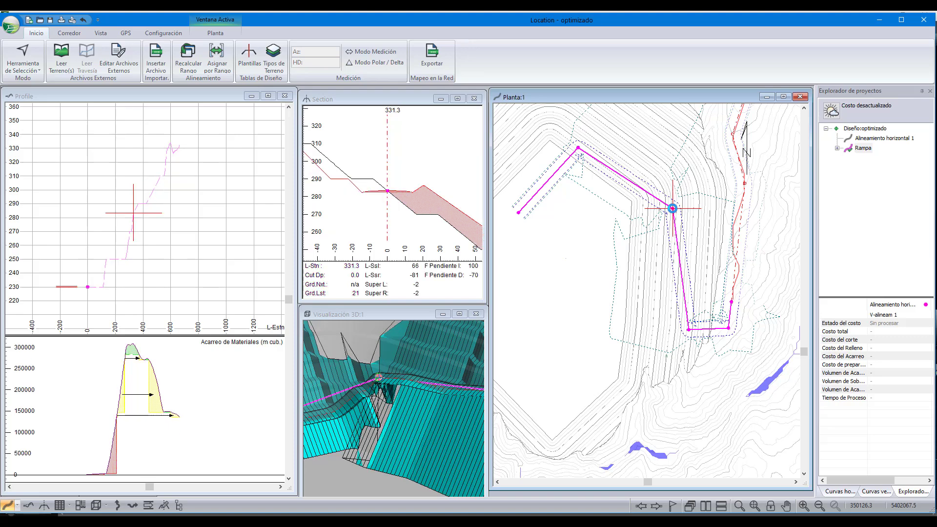
pyautogui.scroll(-2, 413, 343)
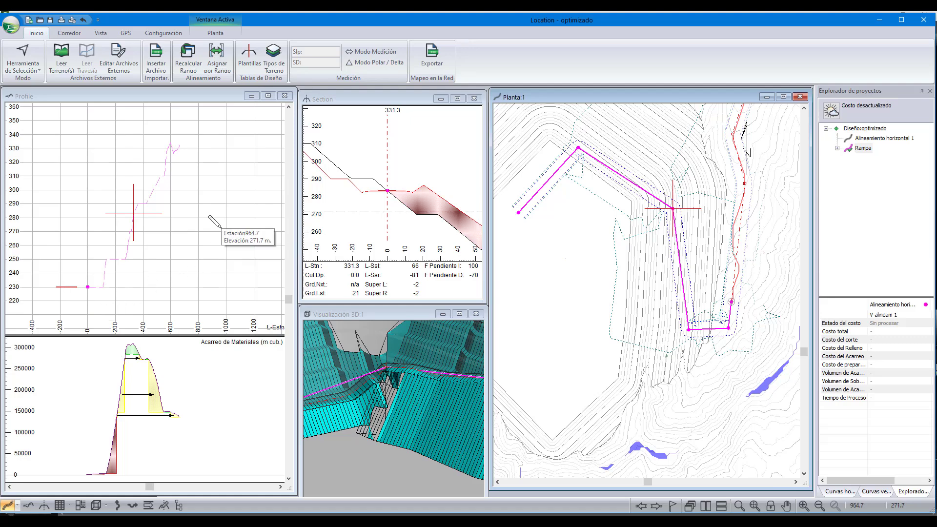
# - Draw the ramp's vertical alignment as one grade of about 15% from the pit floor to its end near station 665 m, elevation about 330 m
pyautogui.moveTo(201, 215); pyautogui.dragTo(175, 170)
pyautogui.scroll(2, 180, 148)
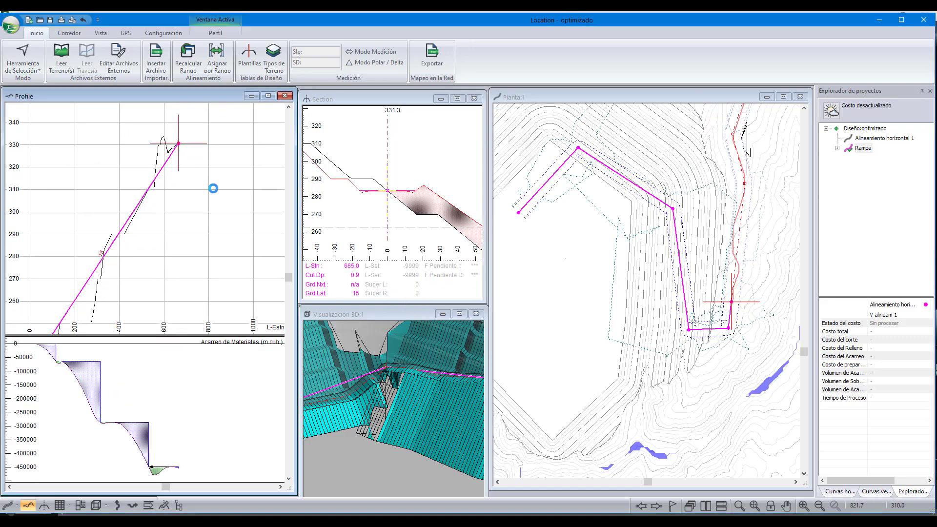
pyautogui.scroll(1, 156, 226)
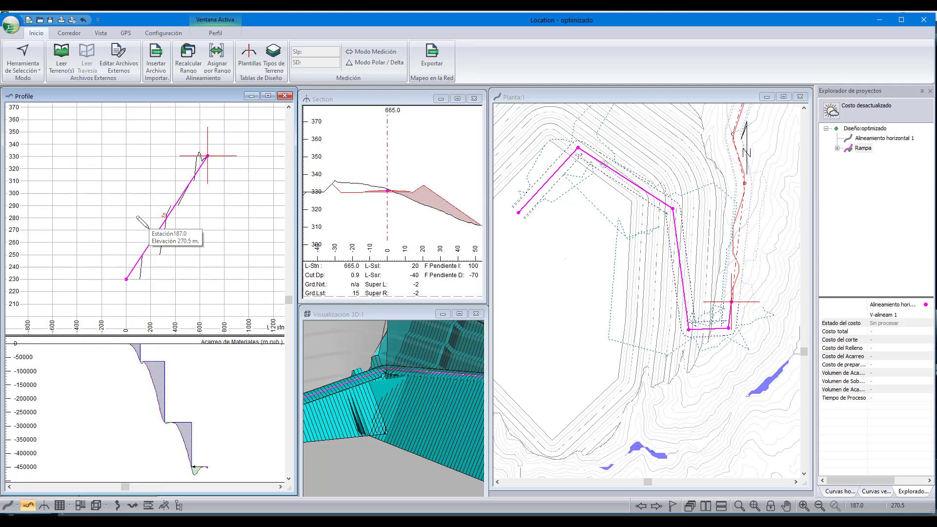
pyautogui.scroll(1, 174, 210)
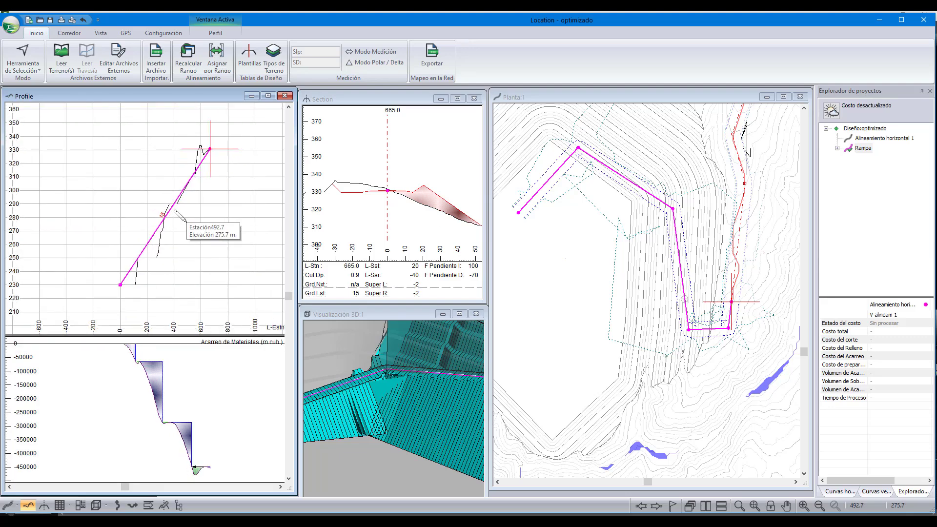
pyautogui.moveTo(195, 232); pyautogui.dragTo(166, 235, button='middle')
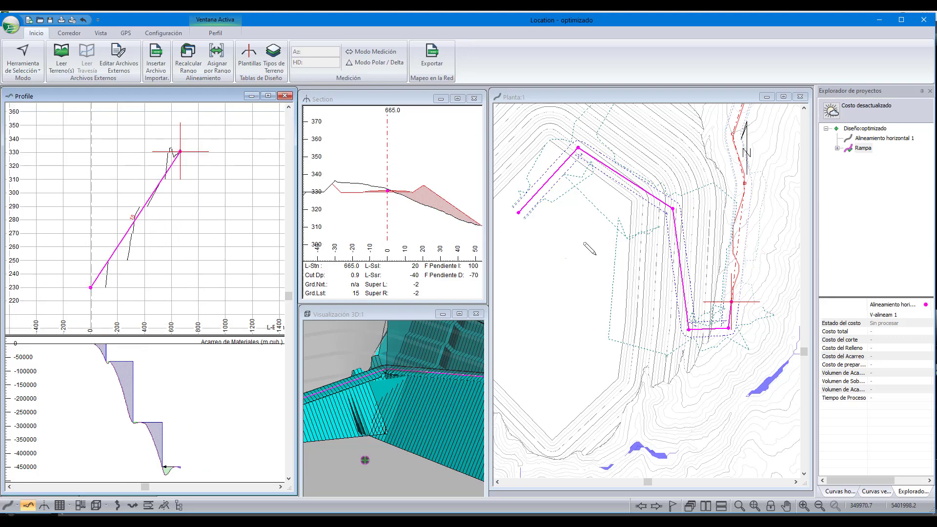
pyautogui.scroll(-1, 610, 267)
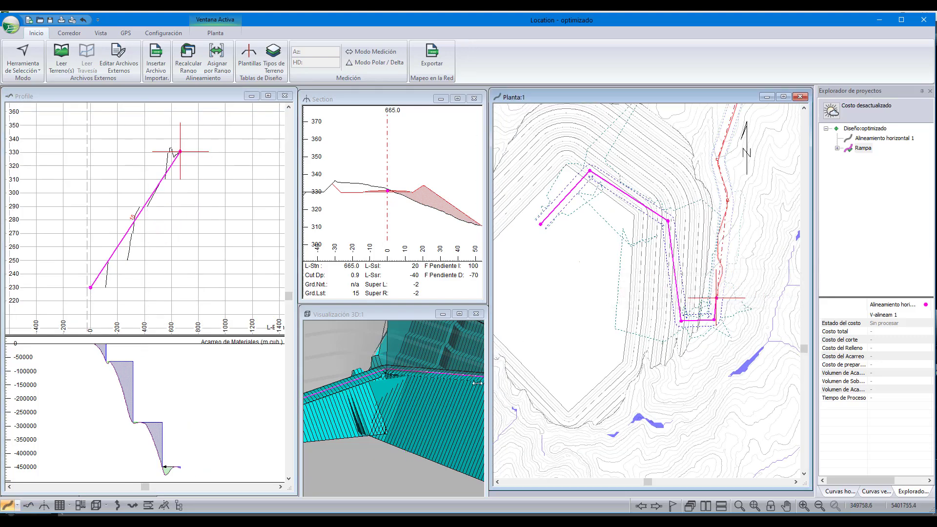
pyautogui.moveTo(444, 388)
pyautogui.mouseDown()
pyautogui.moveTo(392, 389)
pyautogui.moveTo(428, 387)
pyautogui.mouseUp()
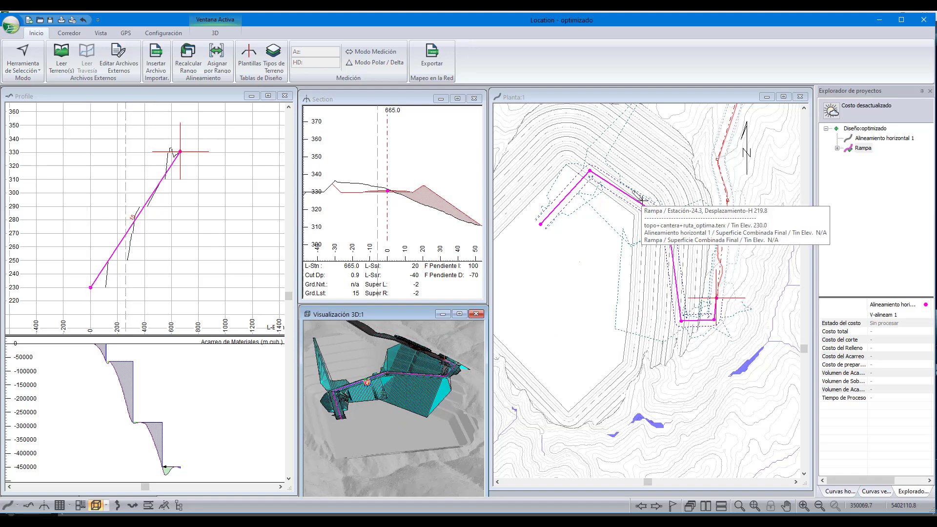
# - Move the northeastern bend IP slightly farther north and the ramp's first bend IP east to about station 141 m
pyautogui.click(667, 215)
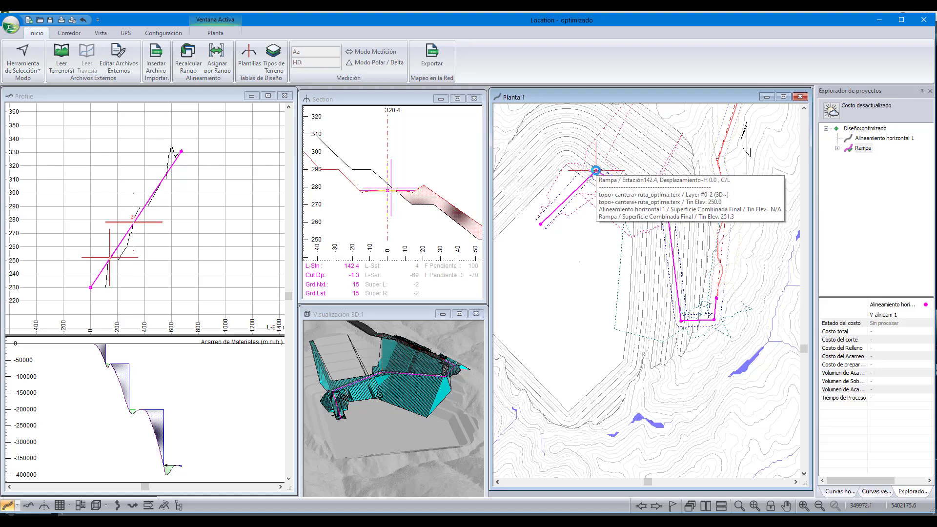
pyautogui.click(596, 170)
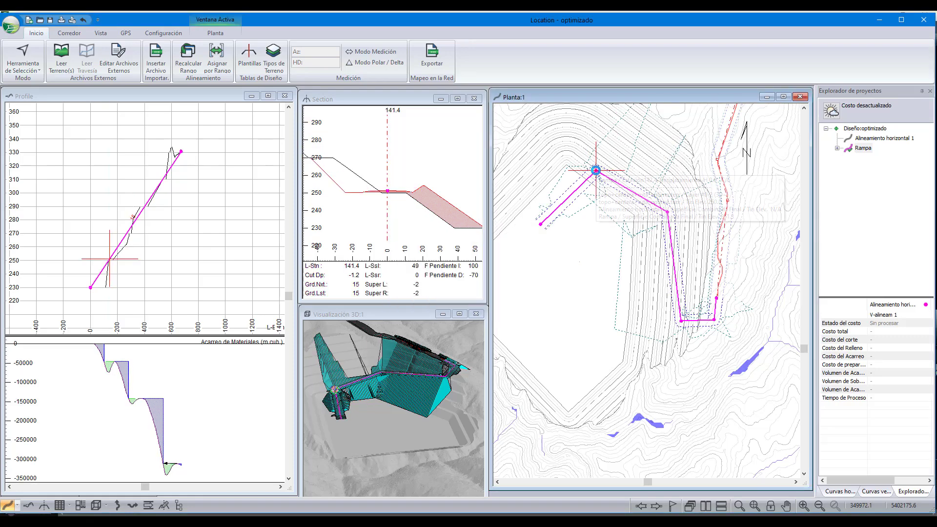
pyautogui.scroll(3, 364, 364)
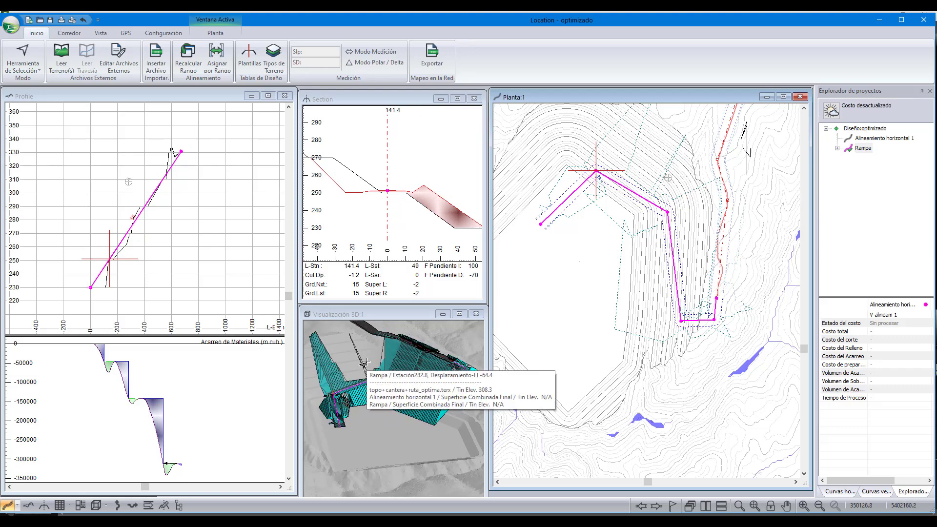
pyautogui.scroll(1, 415, 382)
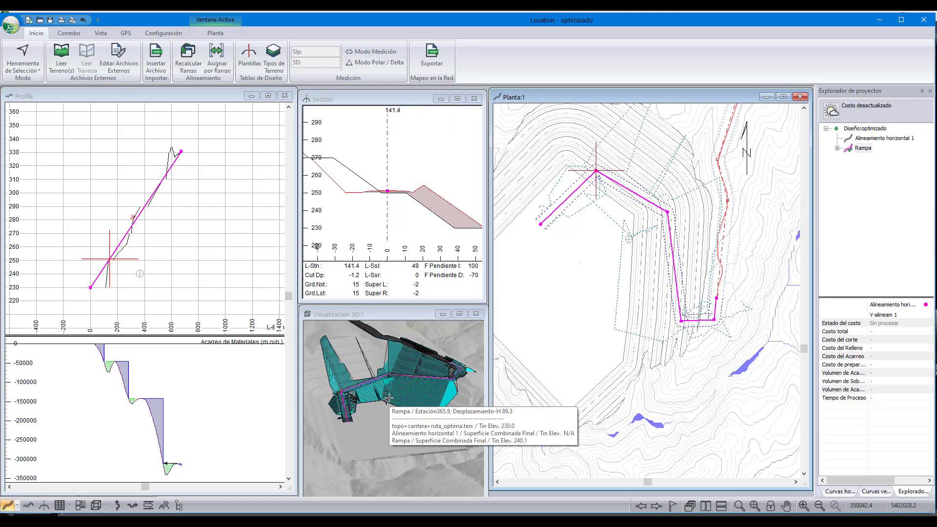
pyautogui.moveTo(390, 401); pyautogui.dragTo(387, 414)
pyautogui.scroll(3, 387, 415)
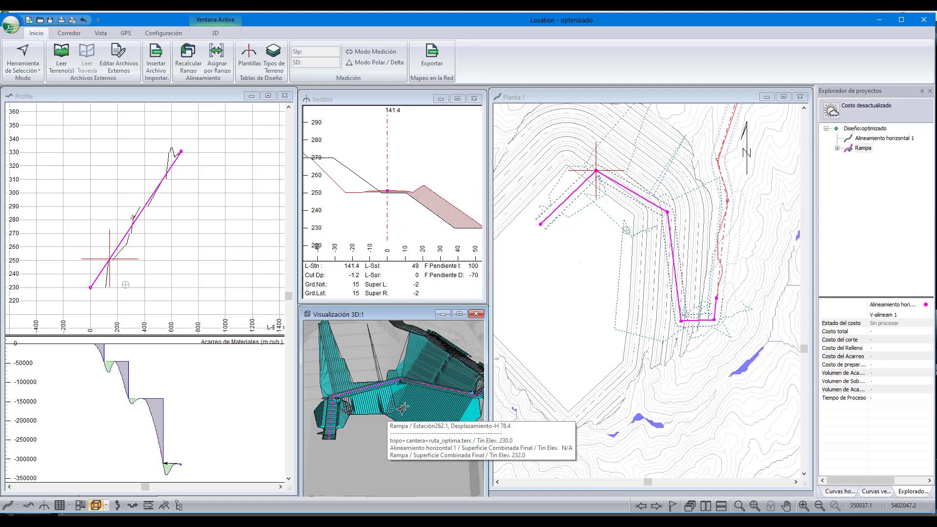
pyautogui.scroll(-2, 409, 405)
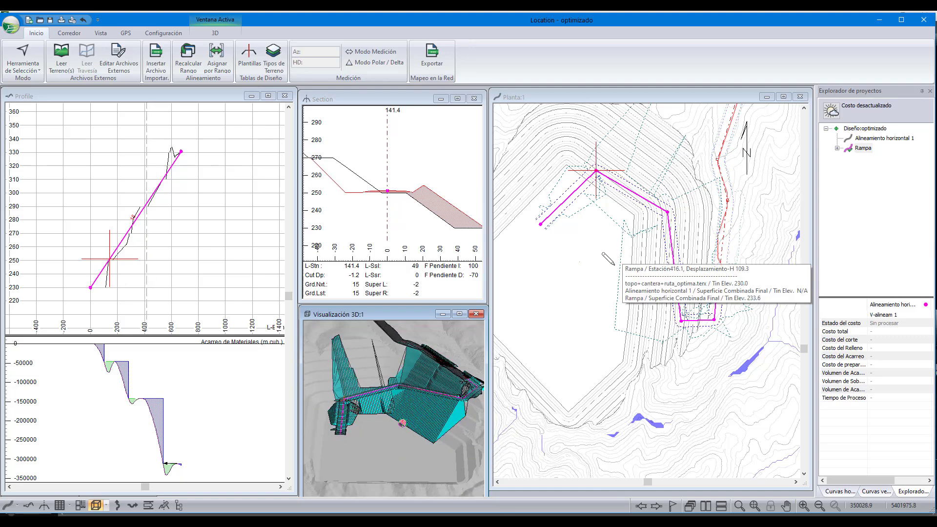
# - Apply circular horizontal curves with a 35 m radius at the ramp's first two bend IPs
pyautogui.rightClick(555, 277)
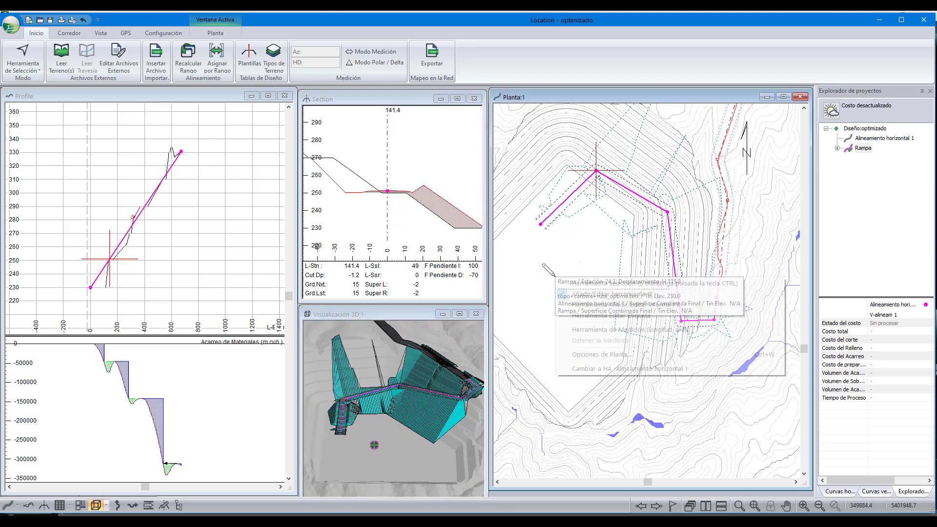
pyautogui.click(559, 285)
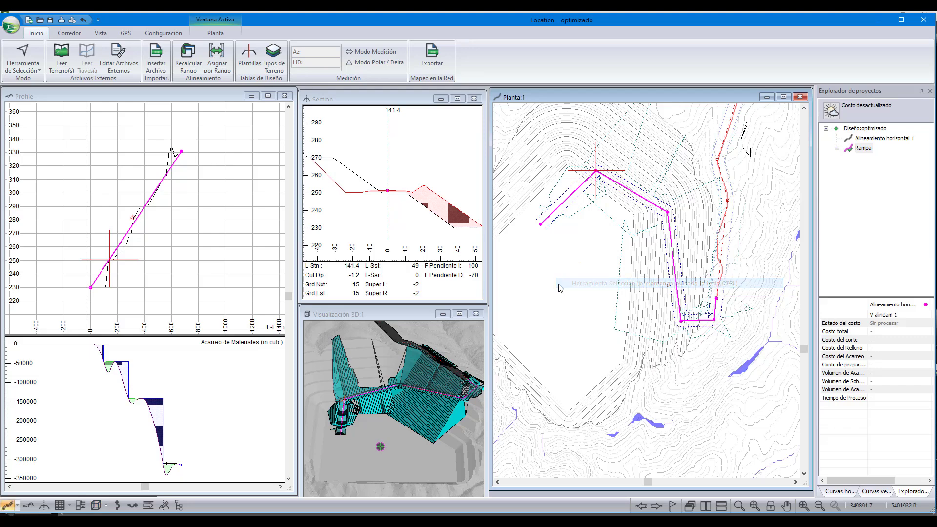
pyautogui.click(850, 491)
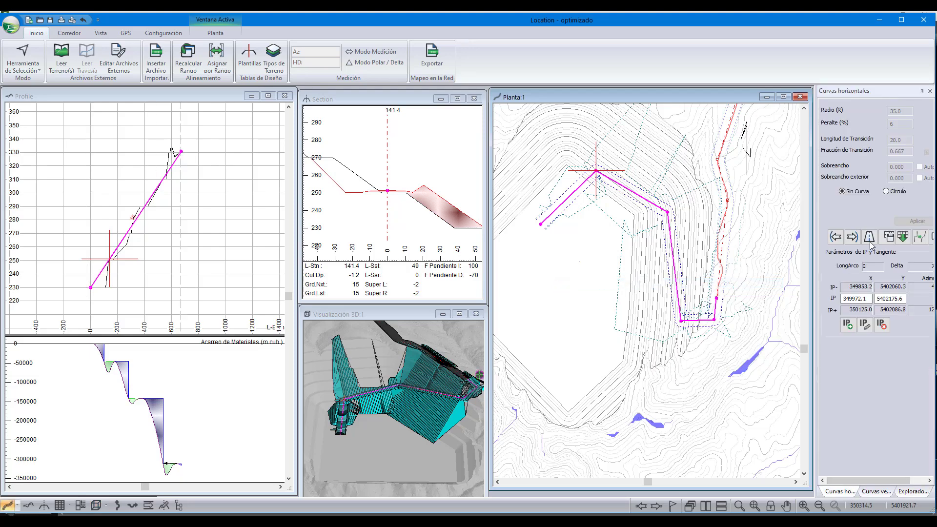
pyautogui.click(886, 192)
pyautogui.click(905, 222)
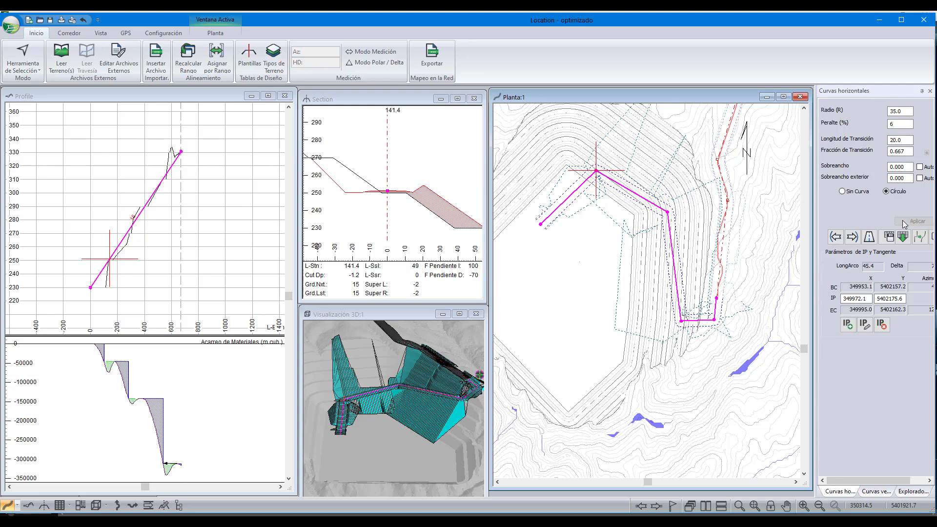
pyautogui.click(852, 237)
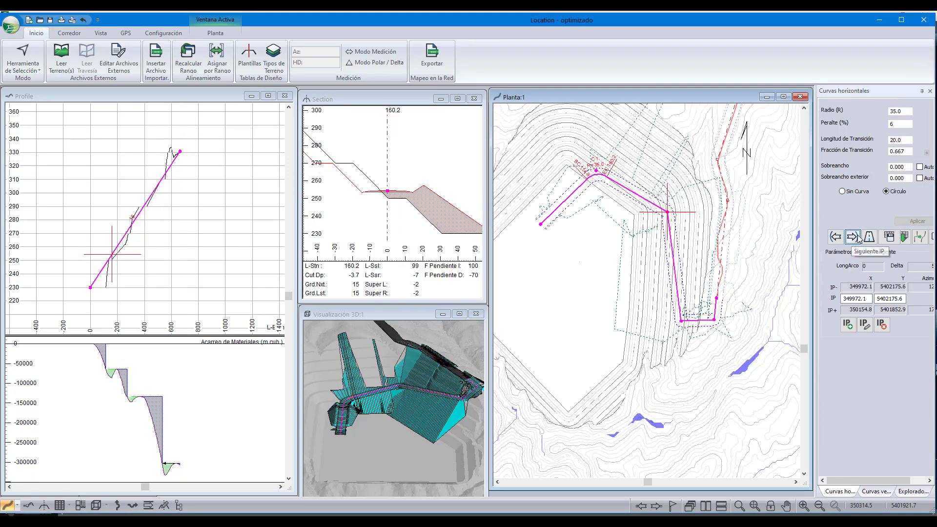
pyautogui.click(900, 220)
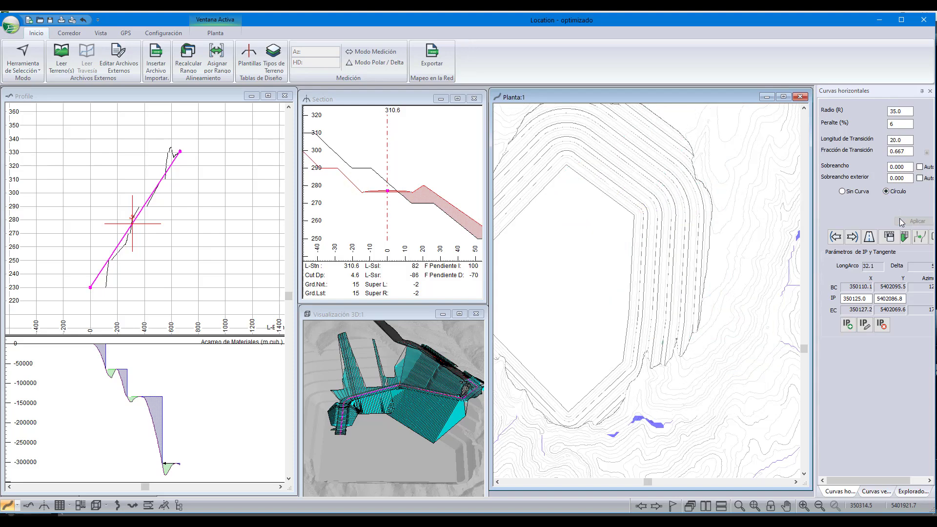
# - Apply a circular curve with a 20 m radius at the ramp's third IP, where it turns east out of the pit
pyautogui.click(851, 237)
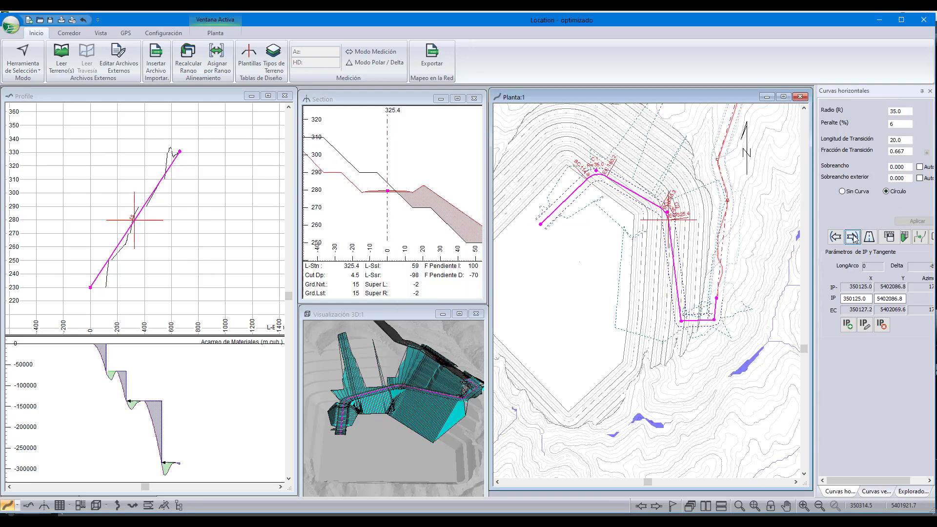
pyautogui.click(886, 192)
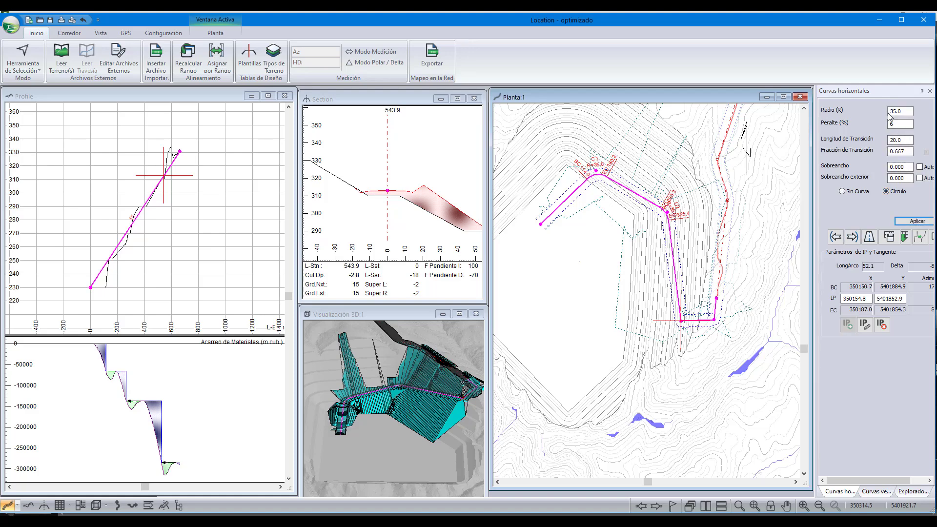
pyautogui.press('BackSpace')
pyautogui.press('BackSpace')
pyautogui.press('BackSpace')
pyautogui.press('BackSpace')
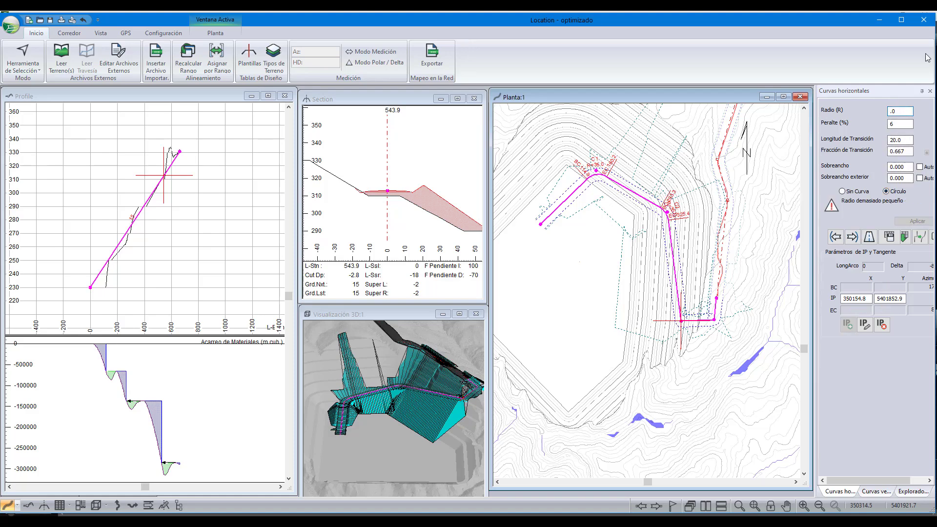
pyautogui.write('20')
pyautogui.press('Return')
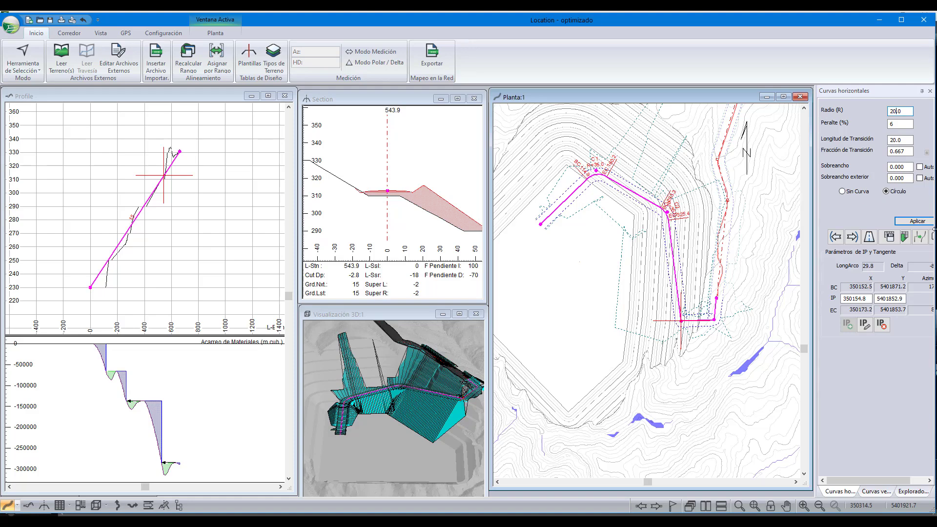
pyautogui.click(905, 222)
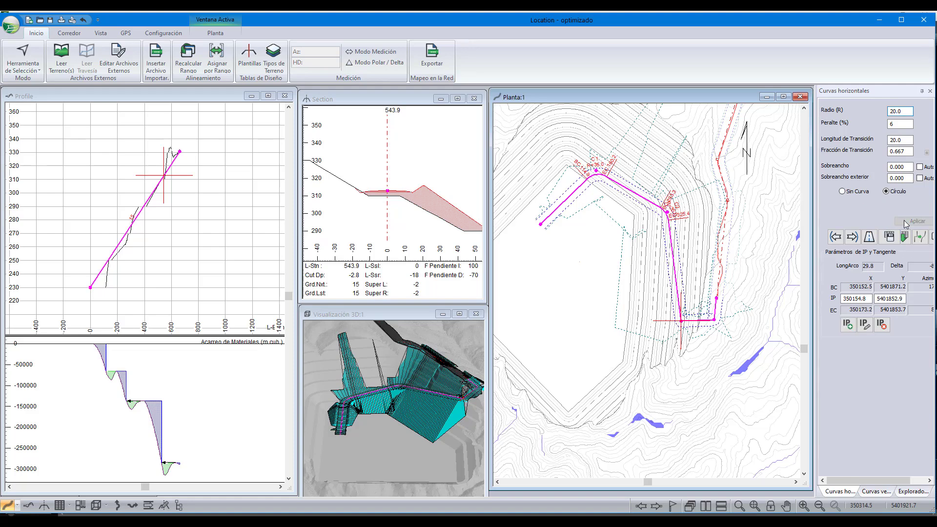
# - Apply a circular curve with a 20 m radius at the ramp's last bend IP before the access road
pyautogui.click(852, 237)
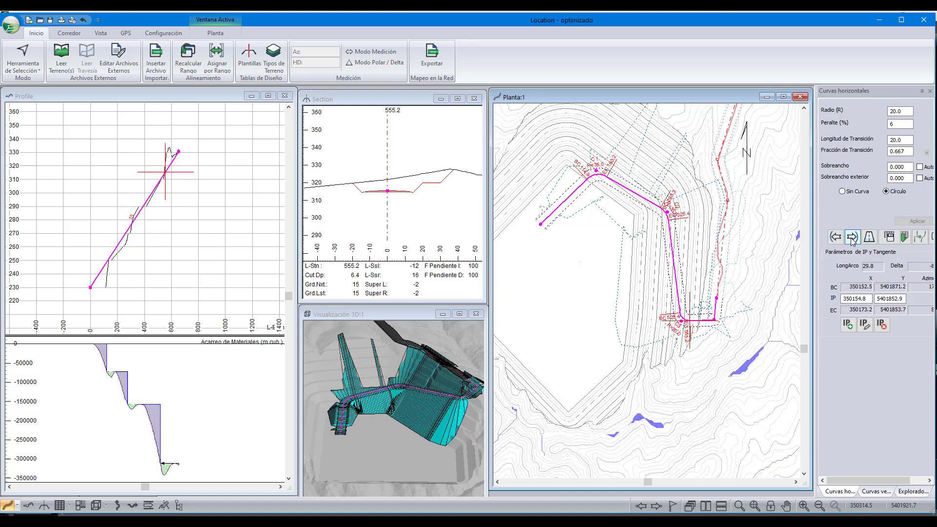
pyautogui.click(885, 192)
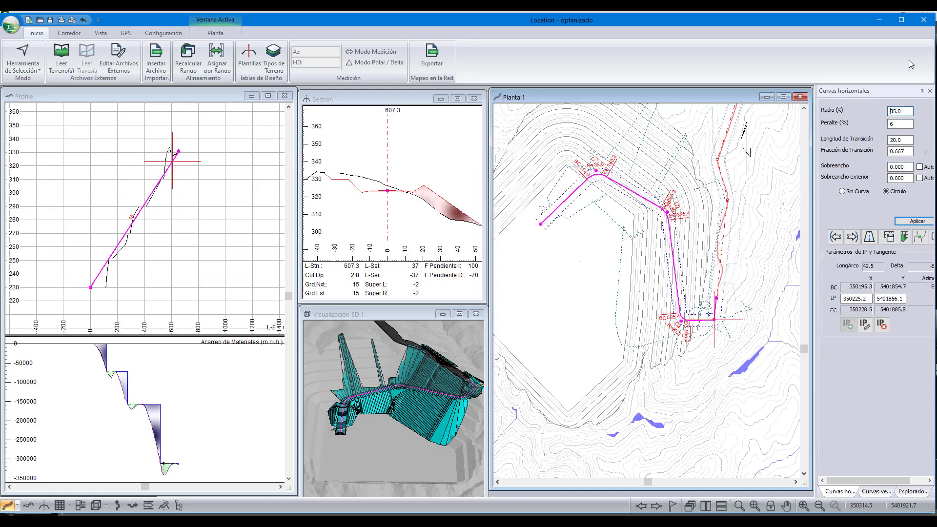
pyautogui.press('Delete')
pyautogui.press('Delete')
pyautogui.write('2')
pyautogui.click(909, 222)
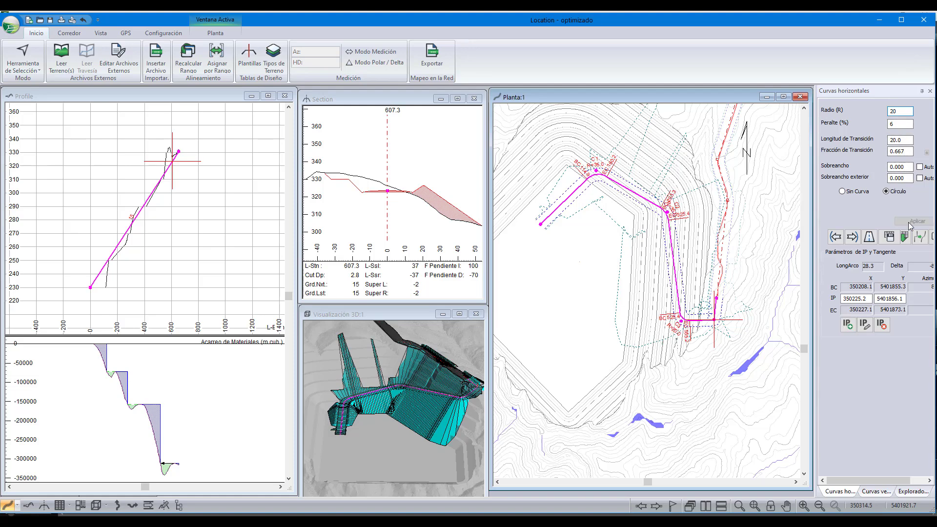
pyautogui.scroll(4, 721, 329)
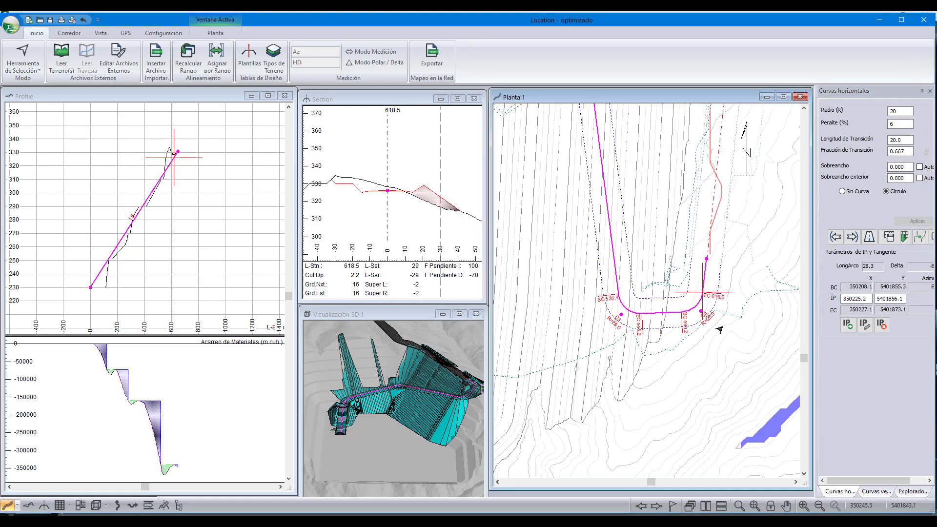
pyautogui.scroll(1, 722, 293)
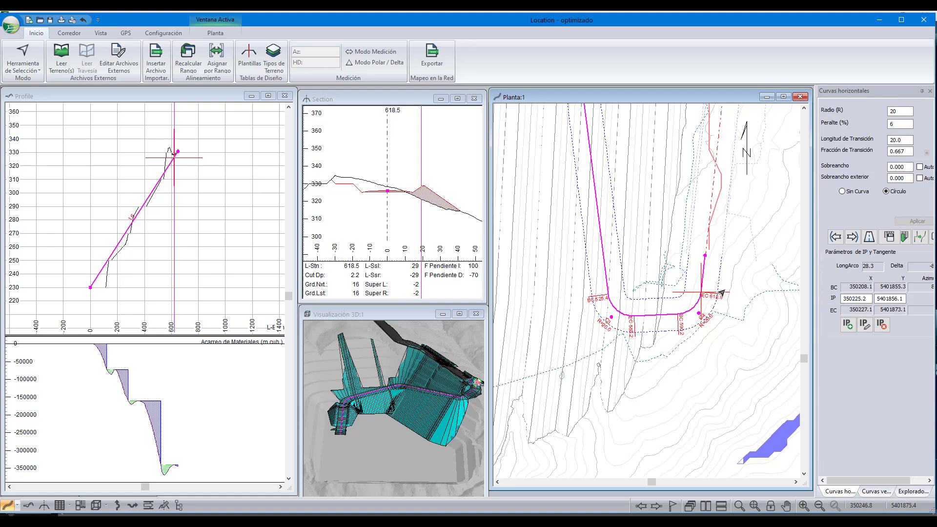
# - Examine the ramp's cut and fill surface in the 3D view, from its pit start to the access road end
pyautogui.scroll(-1, 722, 292)
pyautogui.scroll(-1, 429, 392)
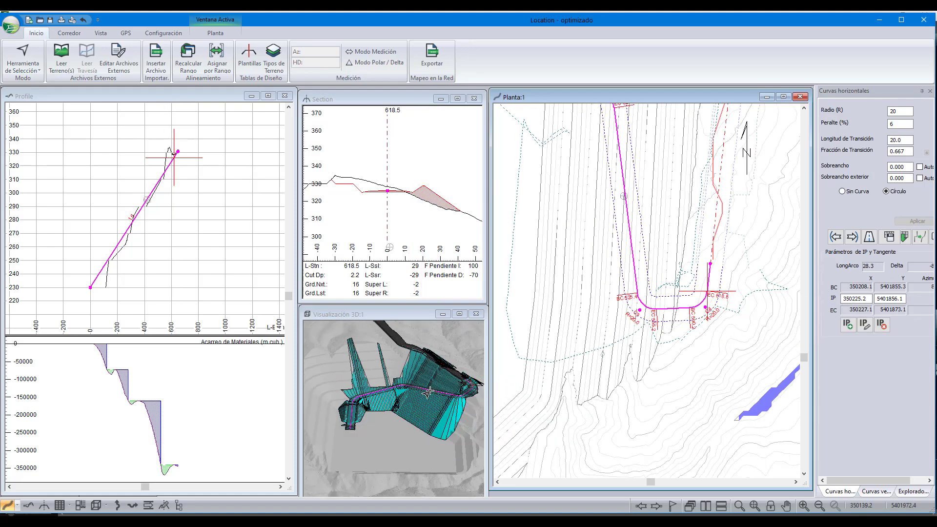
pyautogui.moveTo(428, 406); pyautogui.dragTo(415, 423)
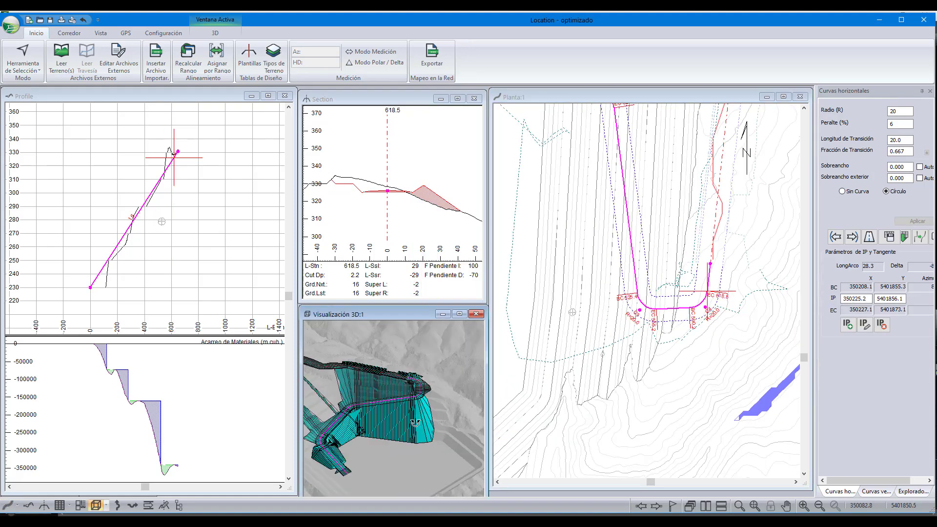
pyautogui.scroll(3, 412, 420)
pyautogui.moveTo(401, 414)
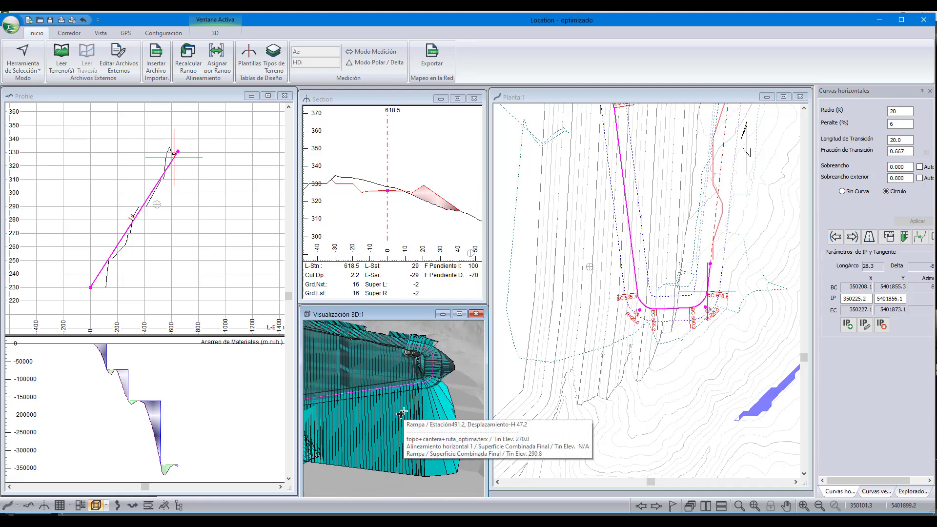
pyautogui.scroll(-5, 401, 414)
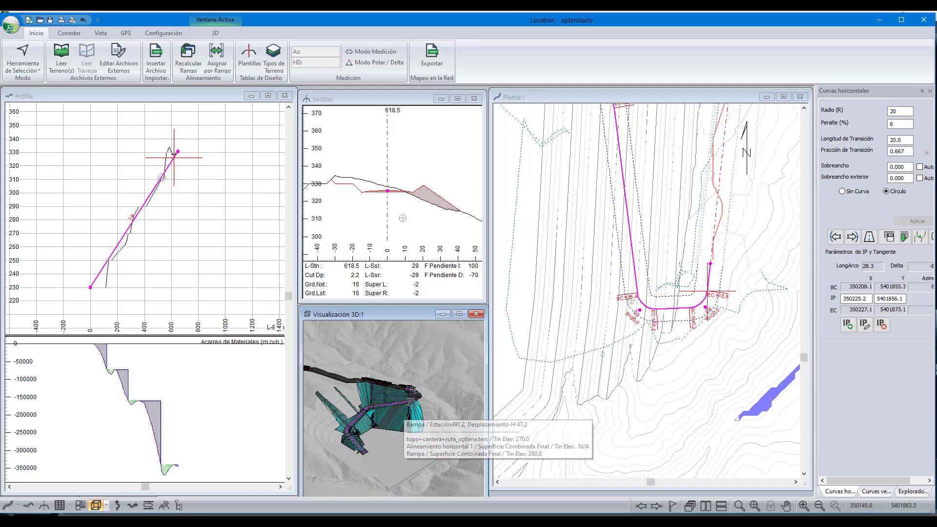
pyautogui.moveTo(399, 414); pyautogui.dragTo(409, 401, button='middle')
pyautogui.moveTo(389, 418); pyautogui.dragTo(368, 433)
pyautogui.scroll(3, 388, 405)
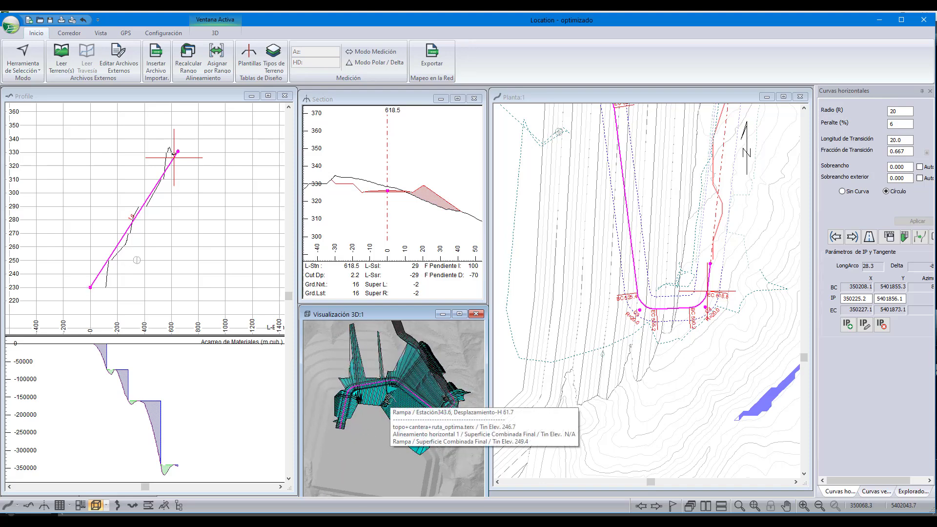
pyautogui.scroll(-1, 644, 229)
# - Move the ramp's second bend IP on the pit's east side southward to about X 350132.3, Y 5402063.9
pyautogui.moveTo(674, 250); pyautogui.dragTo(753, 335, button='middle')
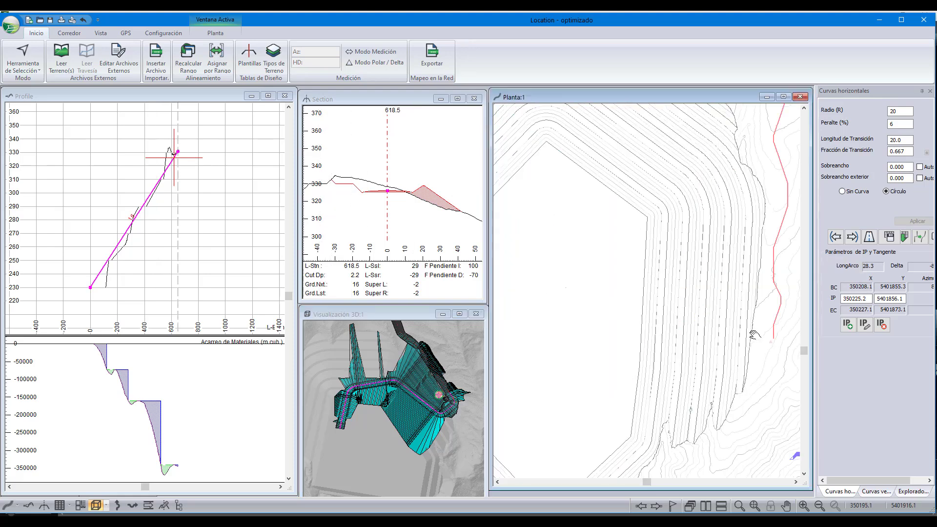
pyautogui.scroll(-1, 753, 335)
pyautogui.rightClick(600, 246)
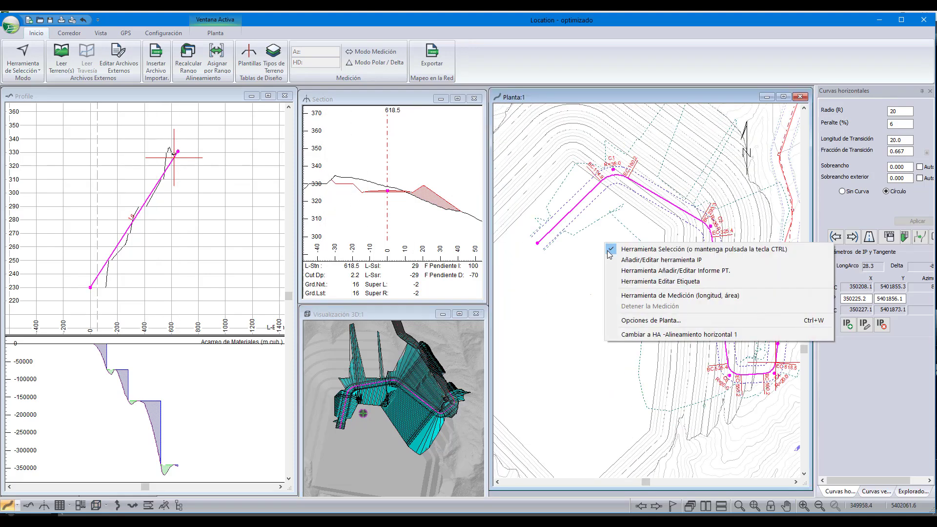
pyautogui.click(634, 253)
pyautogui.moveTo(710, 226); pyautogui.dragTo(717, 236)
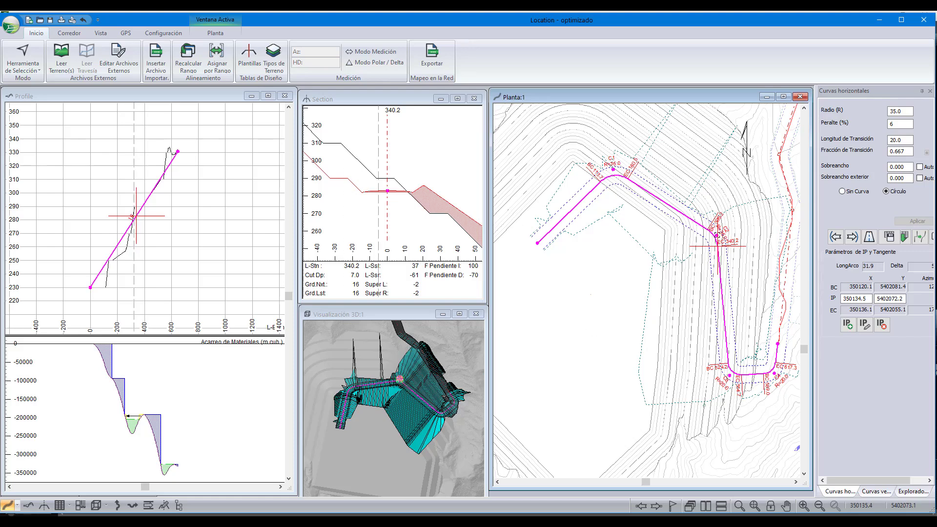
pyautogui.moveTo(716, 236); pyautogui.dragTo(715, 241)
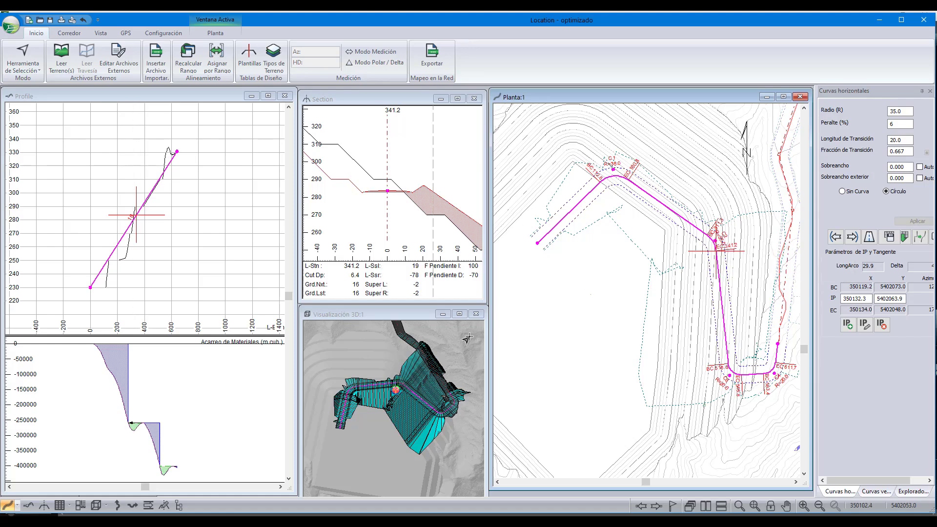
# - Examine the ramp's fill slopes around the second bend in the 3D view and compare them with the profile
pyautogui.scroll(2, 399, 387)
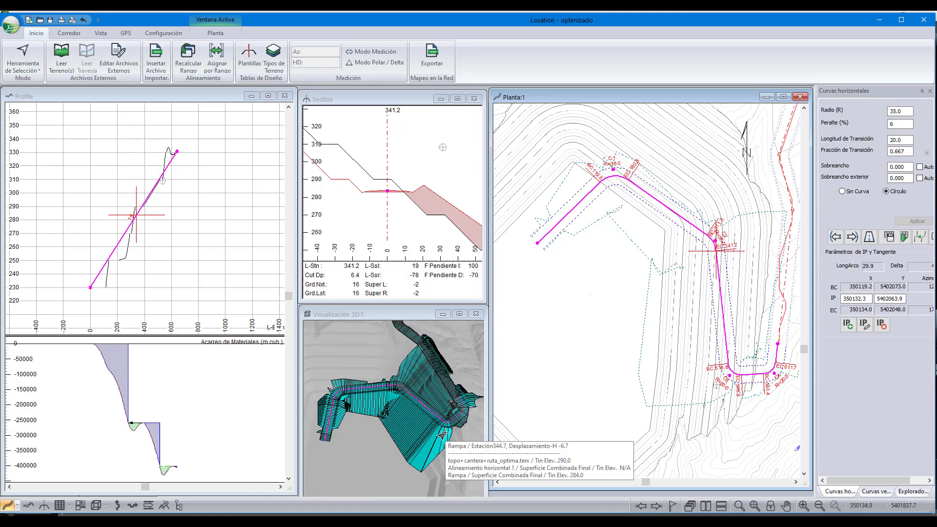
pyautogui.moveTo(446, 426); pyautogui.dragTo(459, 409, button='middle')
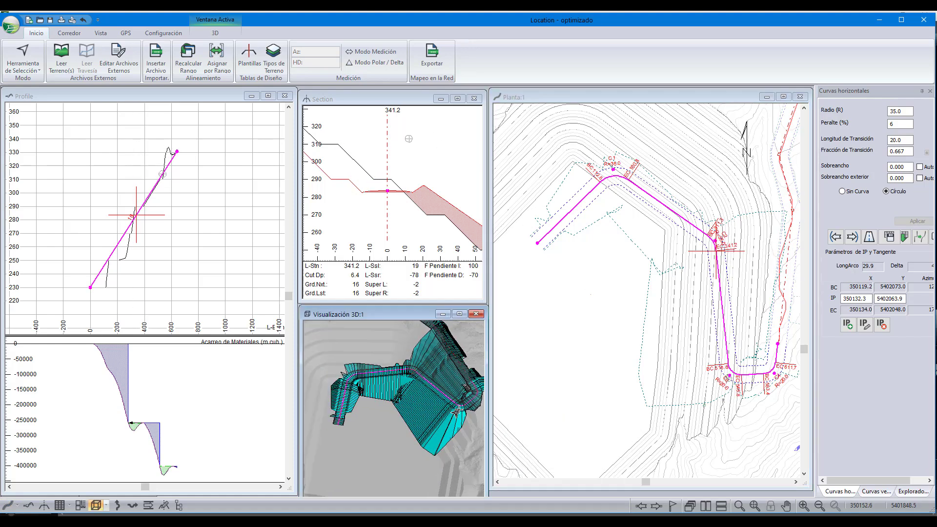
pyautogui.scroll(1, 404, 396)
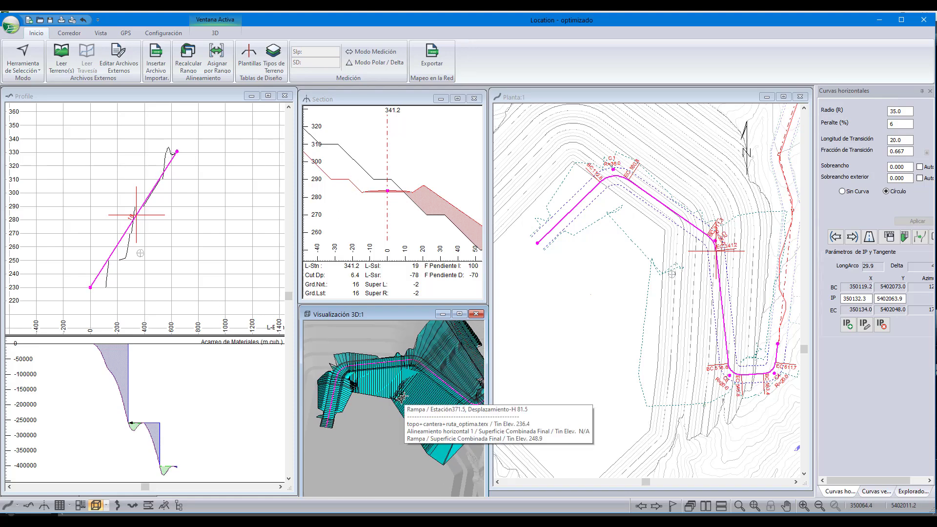
pyautogui.moveTo(404, 396); pyautogui.dragTo(414, 418)
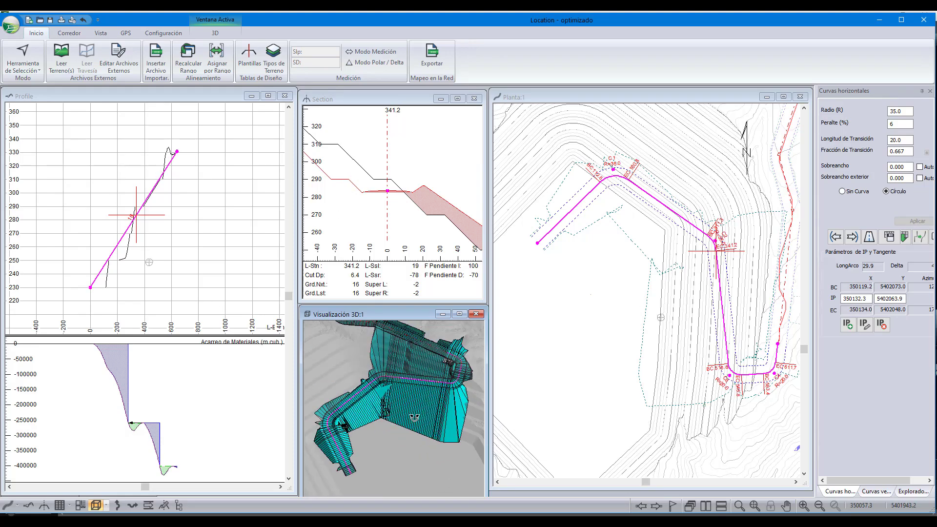
pyautogui.scroll(-1, 407, 405)
pyautogui.moveTo(406, 406); pyautogui.dragTo(391, 393, button='middle')
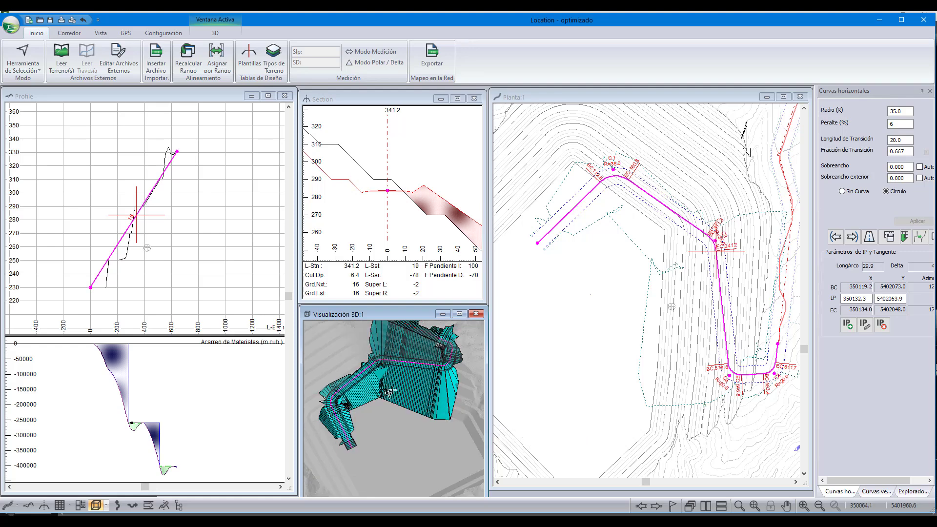
pyautogui.scroll(2, 360, 391)
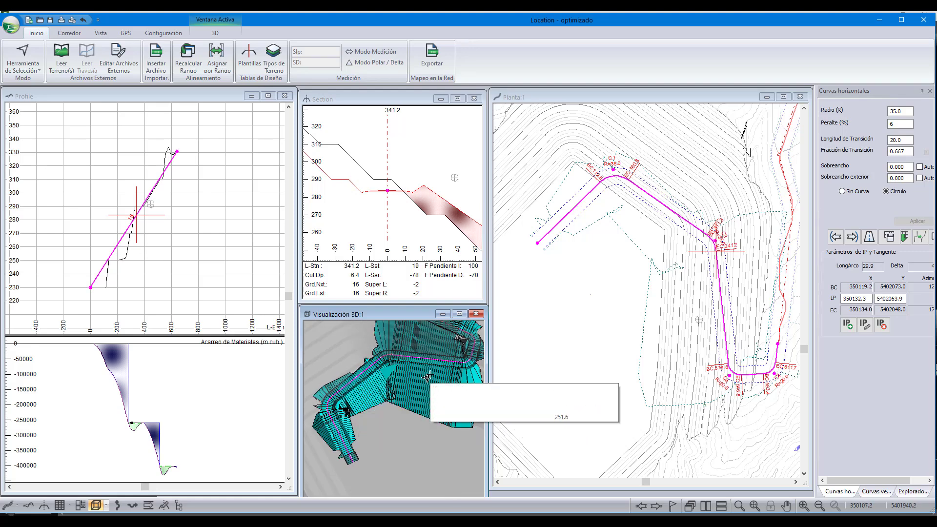
pyautogui.scroll(-1, 428, 378)
pyautogui.scroll(1, 132, 230)
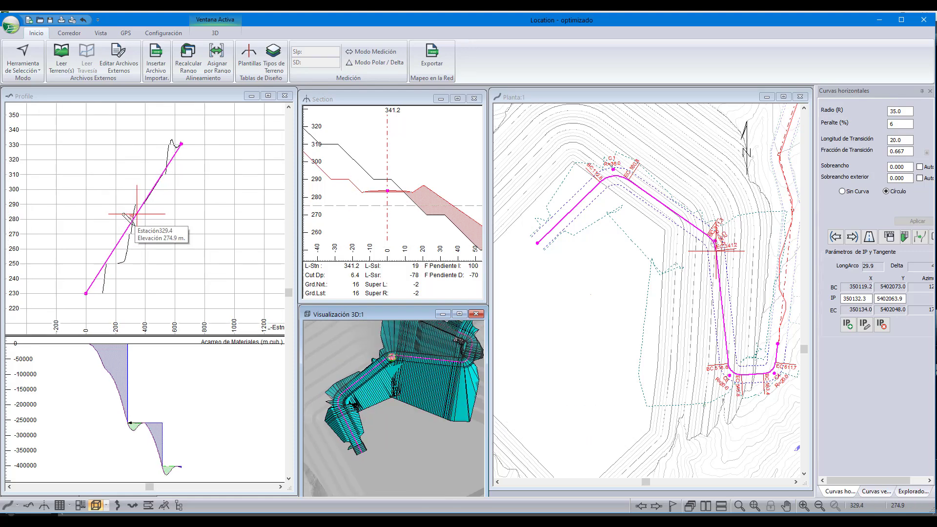
pyautogui.scroll(1, 132, 229)
pyautogui.scroll(-1, 130, 228)
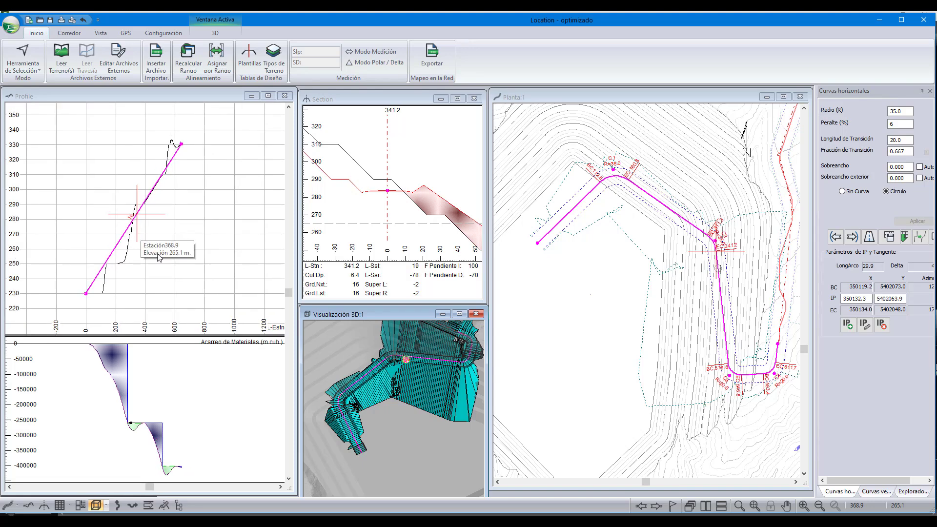
pyautogui.scroll(-1, 377, 384)
pyautogui.scroll(1, 413, 392)
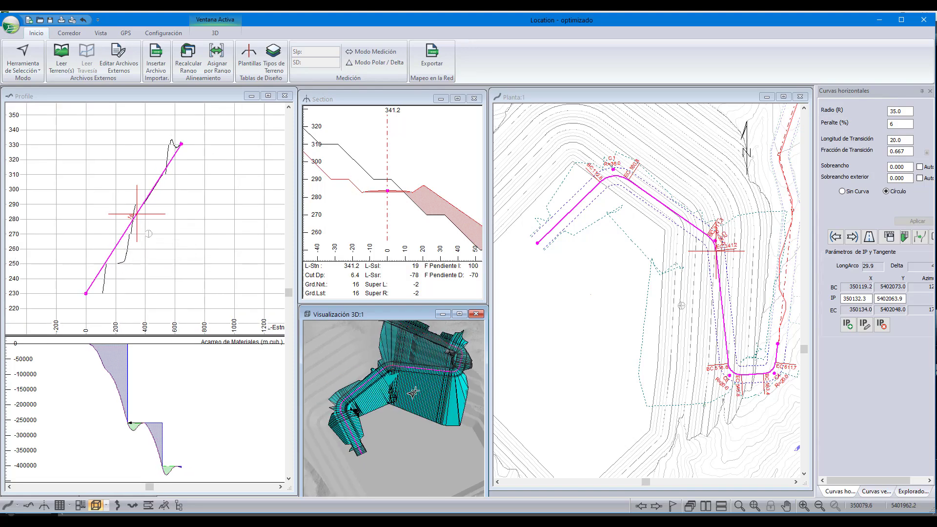
pyautogui.moveTo(407, 408); pyautogui.dragTo(396, 397, button='middle')
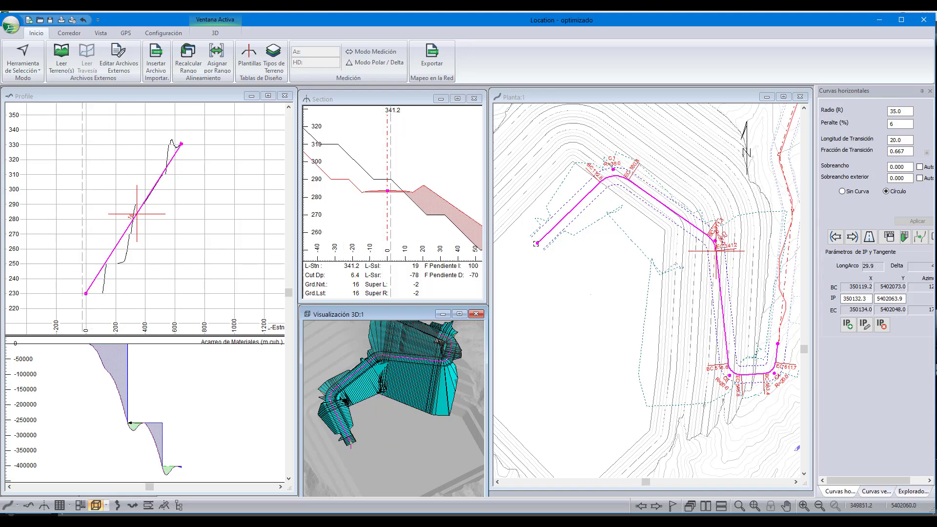
# - Extend the ramp's start point southwest to about X 349835.9, Y 5402039.3 and pull the profile's start back to about station -47.8 m
pyautogui.click(536, 243)
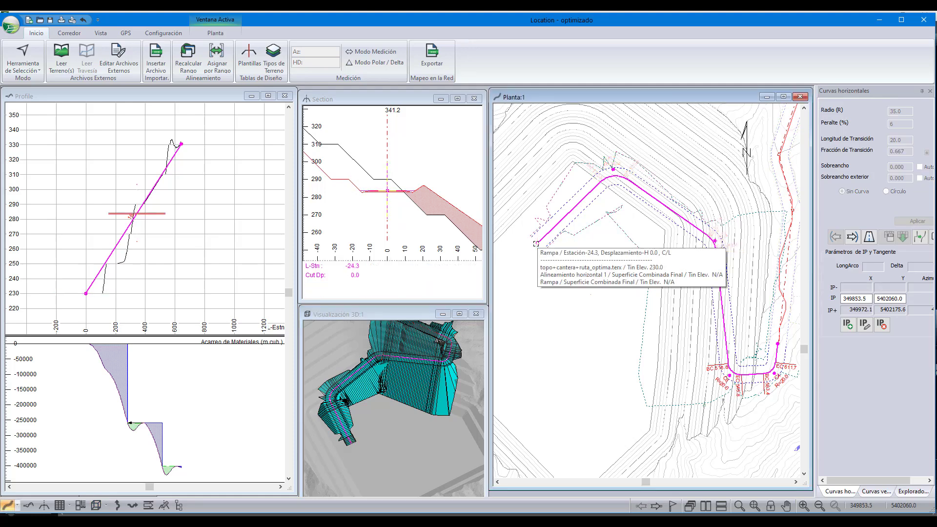
pyautogui.moveTo(536, 243); pyautogui.dragTo(527, 257)
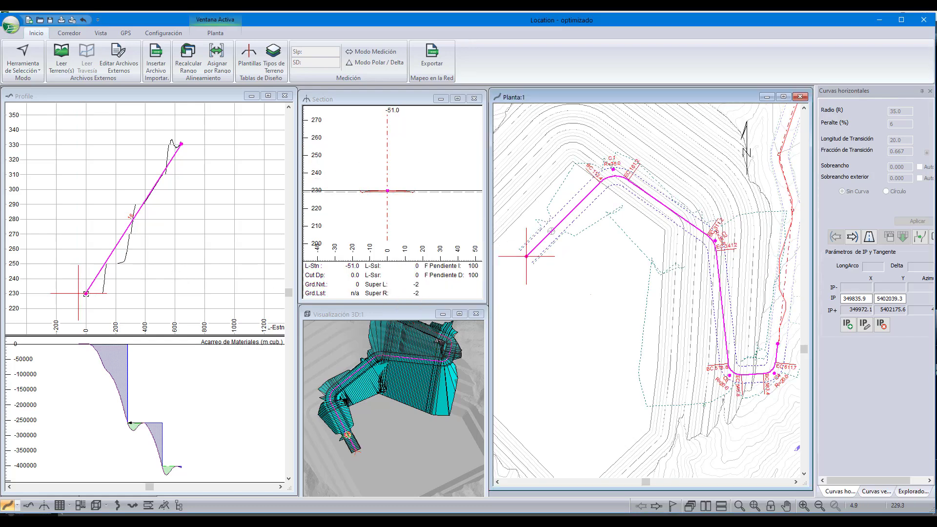
pyautogui.click(84, 293)
pyautogui.moveTo(84, 293); pyautogui.dragTo(78, 293)
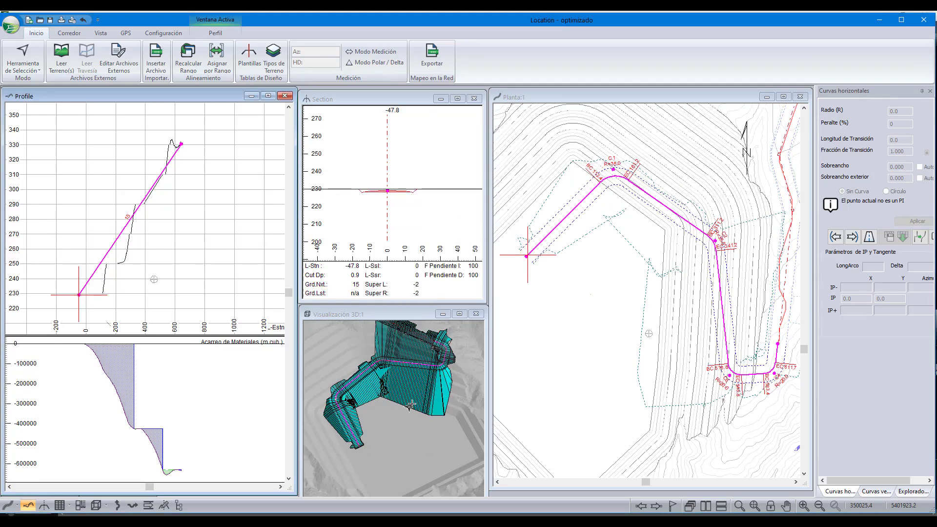
# - Examine the triangulation of the ramp's fill slope inside the second bend in 3D
pyautogui.scroll(1, 446, 409)
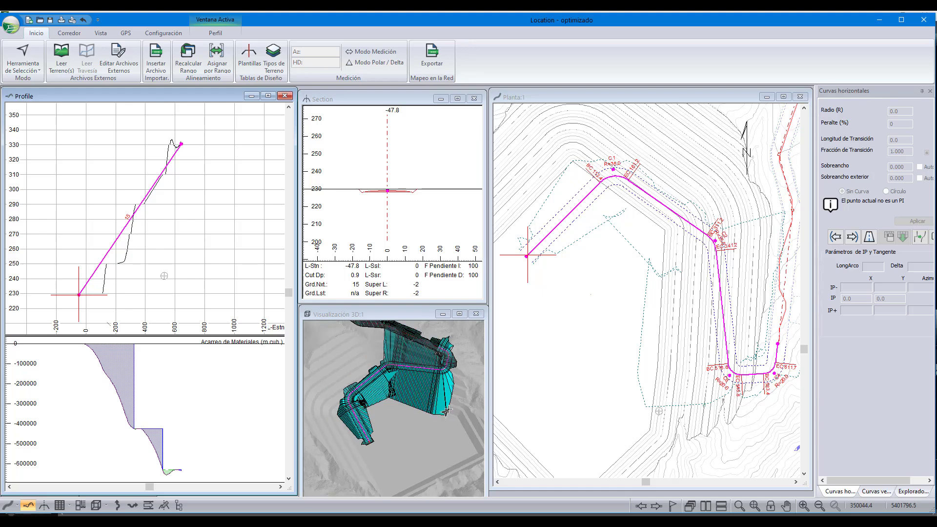
pyautogui.scroll(2, 431, 374)
pyautogui.scroll(1, 430, 372)
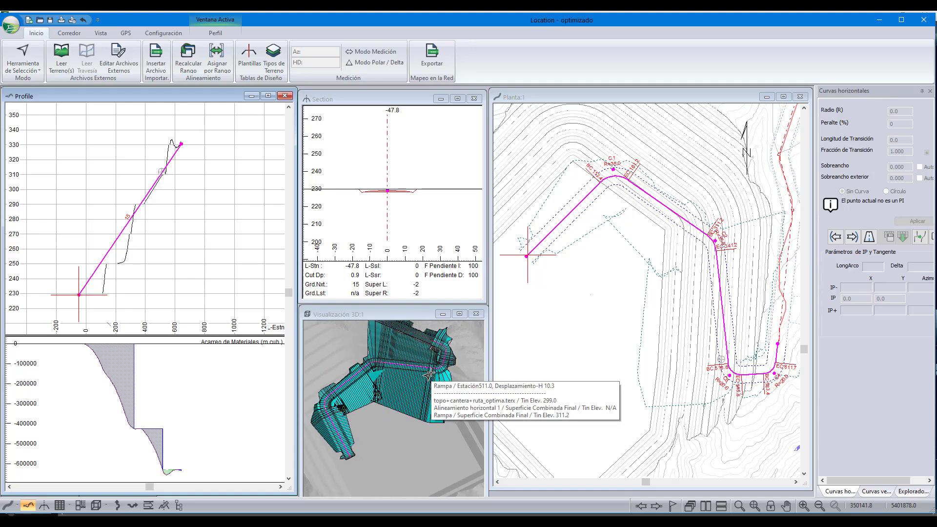
pyautogui.moveTo(431, 373); pyautogui.dragTo(409, 389)
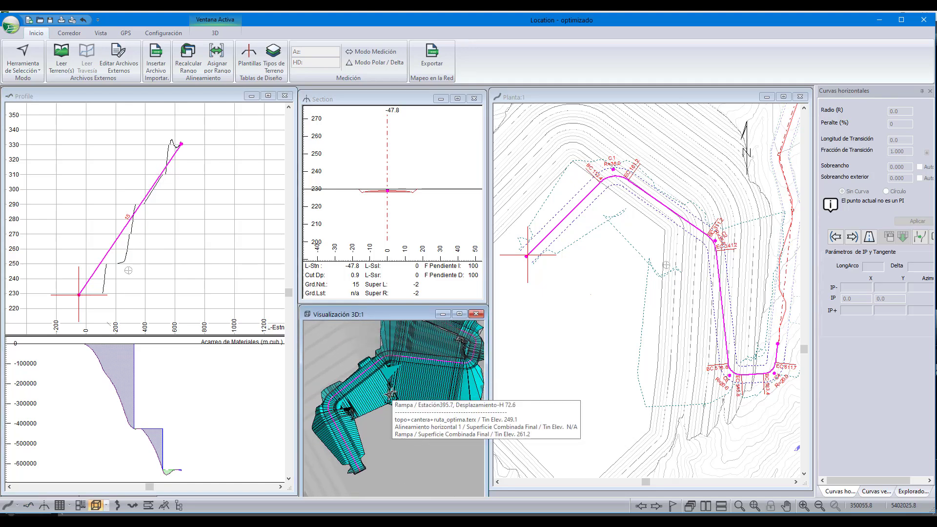
pyautogui.scroll(4, 407, 390)
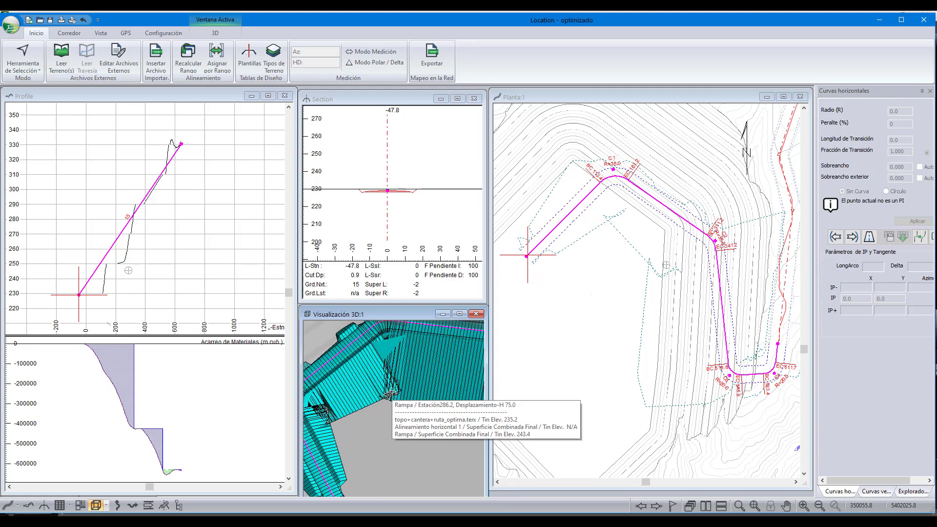
pyautogui.moveTo(389, 394); pyautogui.dragTo(388, 353)
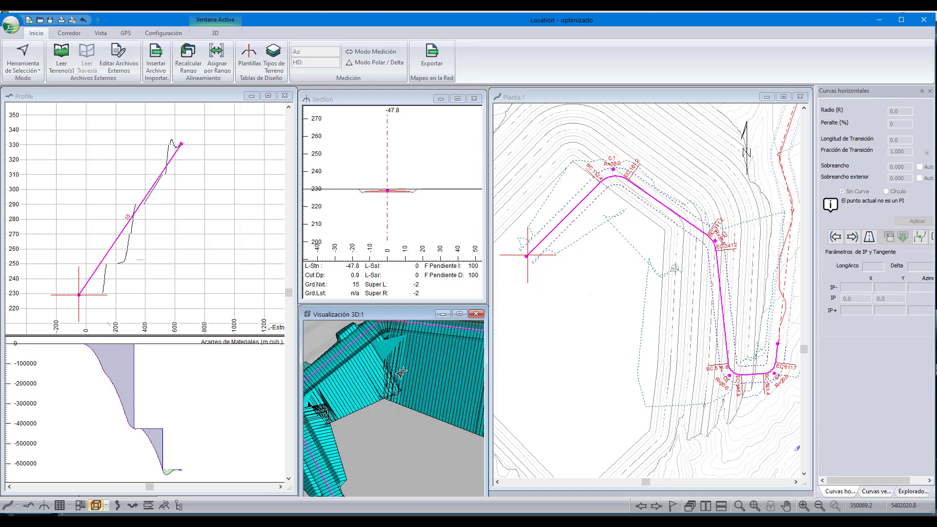
# - Enable Recalificado in the corridor surface options of Rampa / Superficie Combinada Final and update the 3D view
pyautogui.rightClick(418, 370)
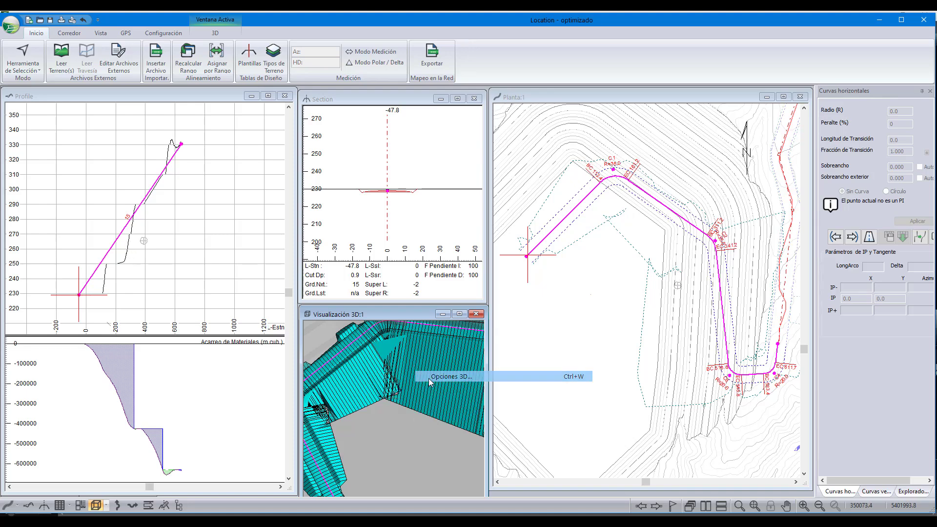
pyautogui.click(427, 376)
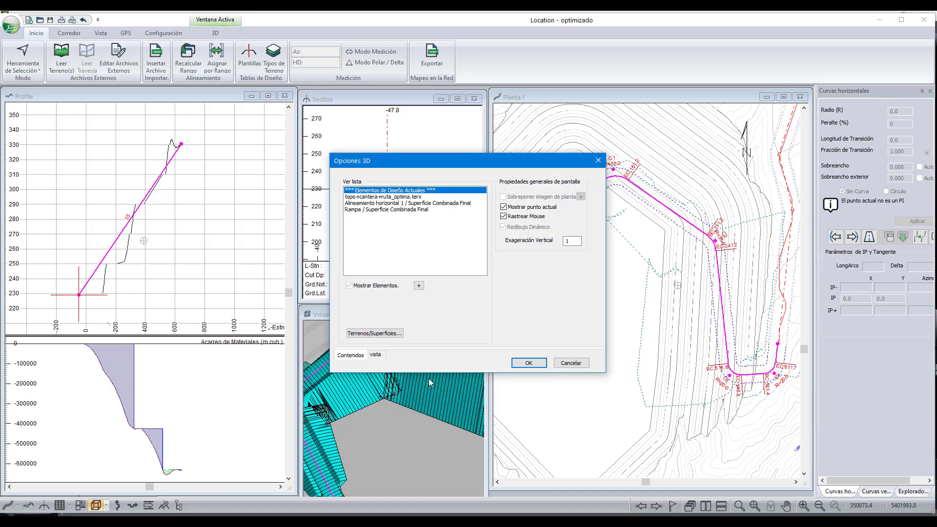
pyautogui.click(399, 210)
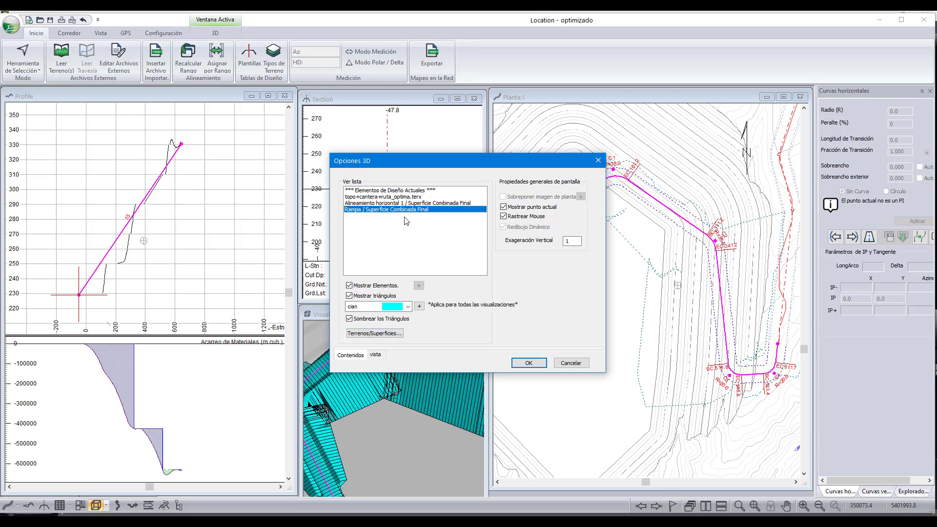
pyautogui.click(377, 333)
pyautogui.click(563, 249)
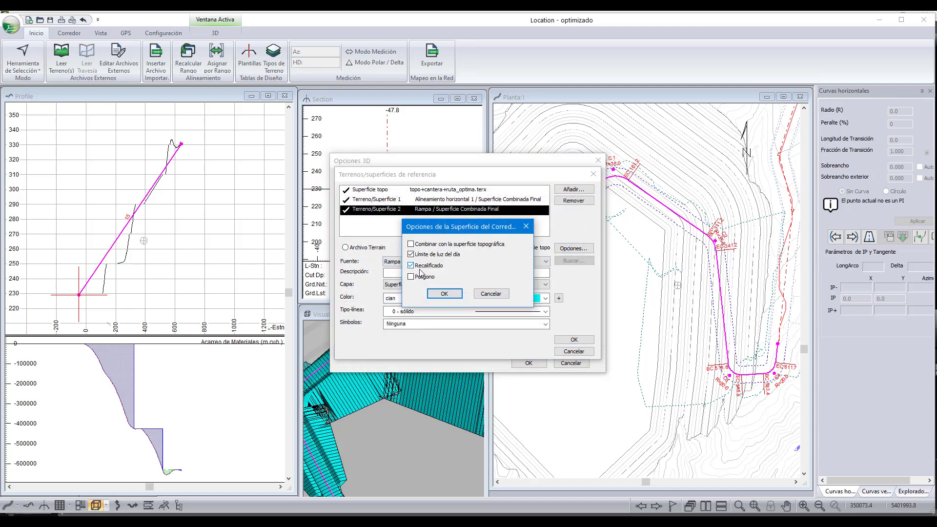
pyautogui.click(444, 294)
pyautogui.click(564, 341)
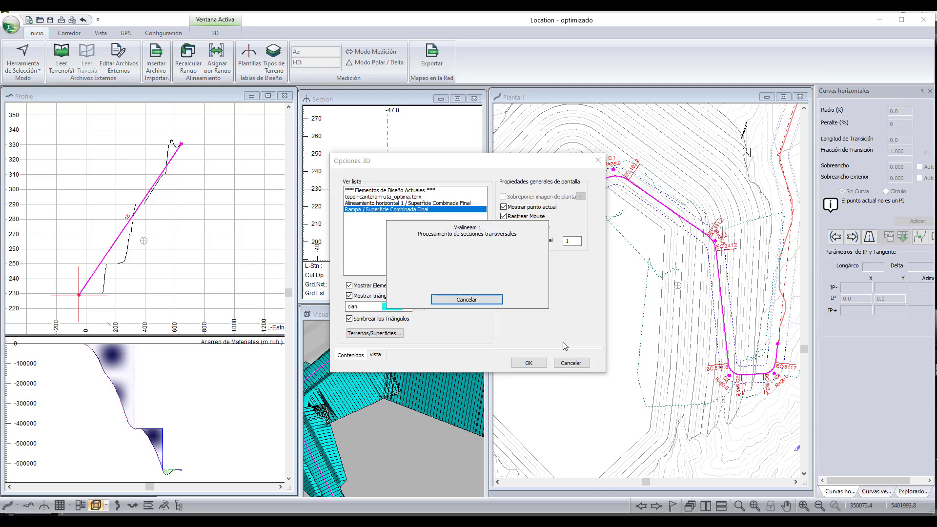
pyautogui.click(531, 362)
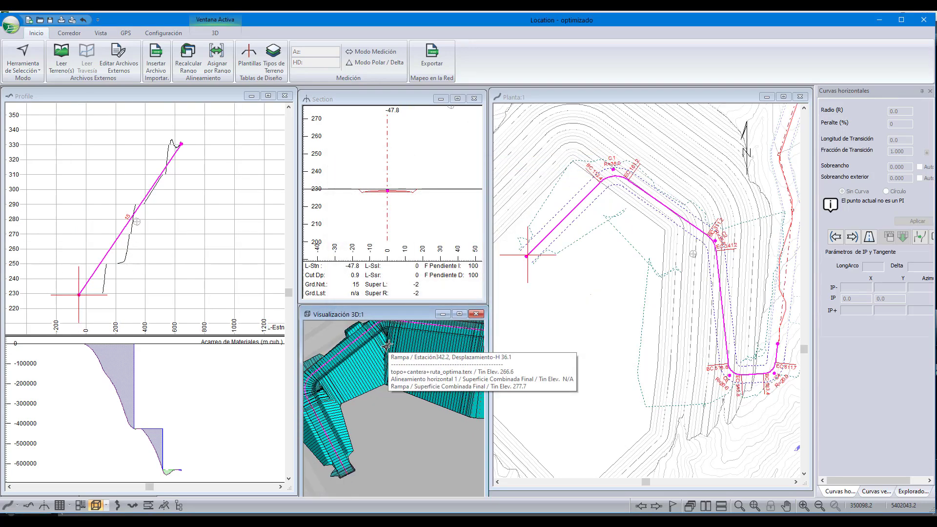
pyautogui.scroll(2, 402, 361)
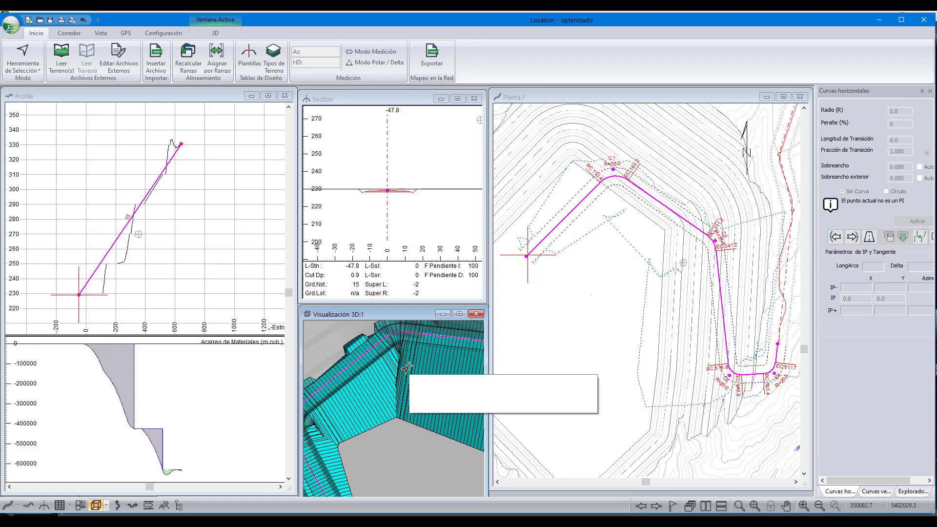
pyautogui.scroll(-3, 399, 366)
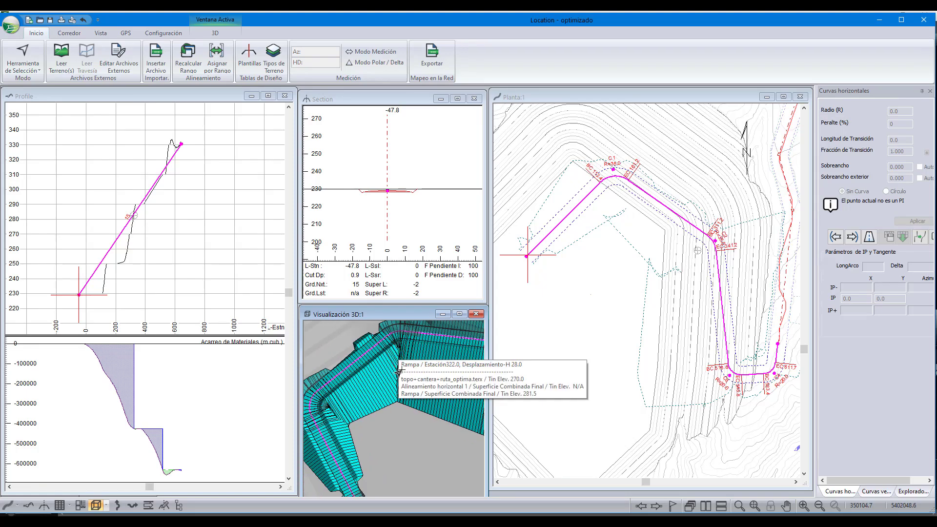
# - Examine the recalculated ramp surface in 3D around its bends and compare it with the ramp's footprint in the plan view
pyautogui.moveTo(400, 385); pyautogui.dragTo(380, 401)
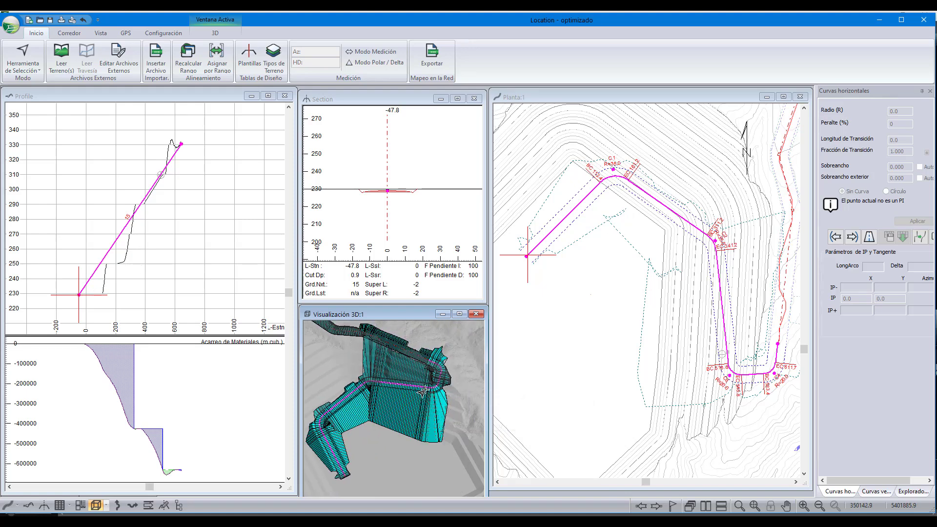
pyautogui.scroll(3, 423, 390)
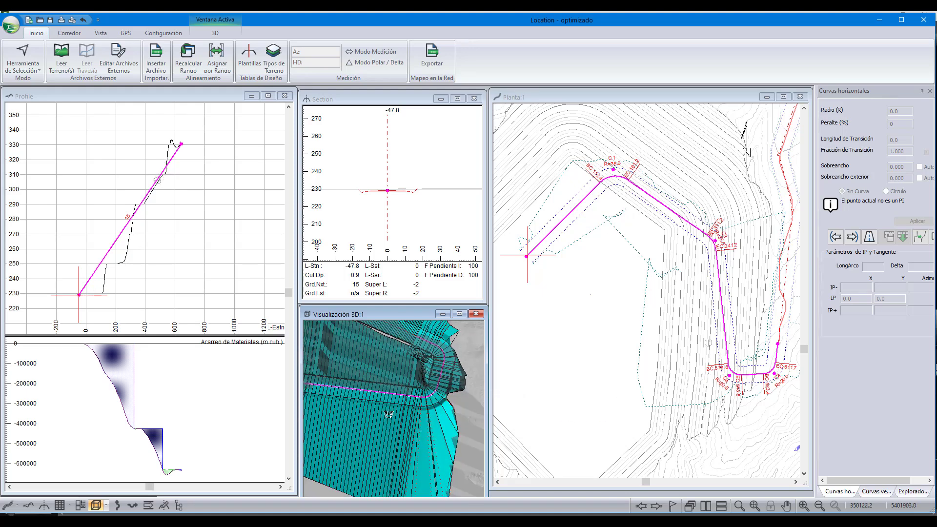
pyautogui.scroll(-3, 383, 386)
pyautogui.moveTo(375, 377); pyautogui.dragTo(422, 401)
pyautogui.scroll(-3, 420, 398)
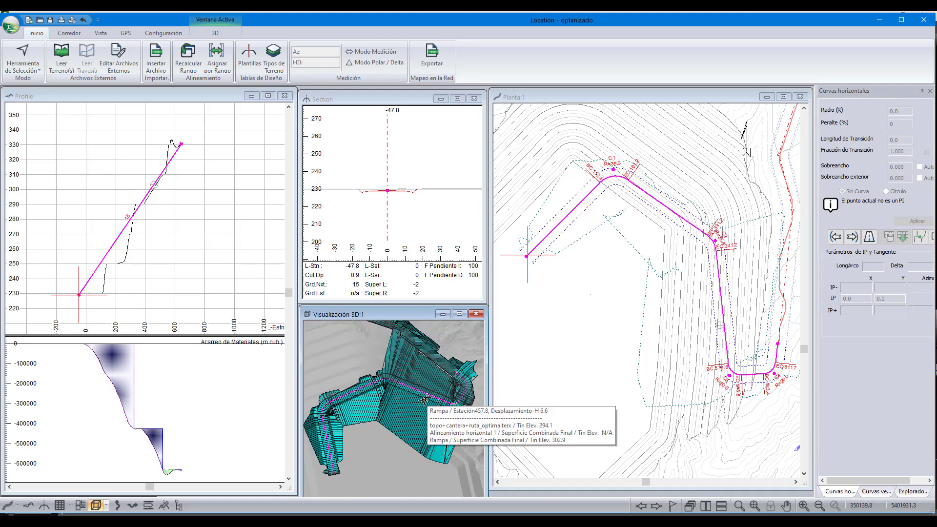
pyautogui.scroll(-2, 661, 310)
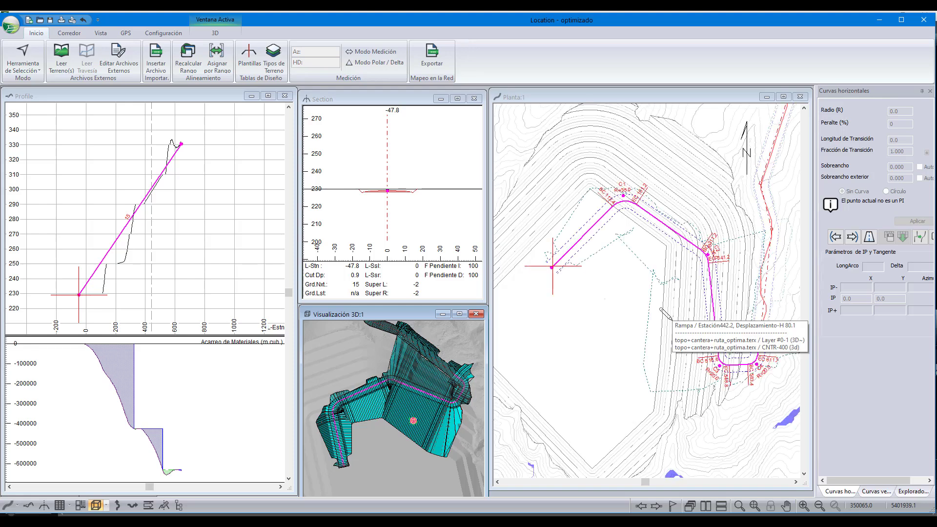
pyautogui.rightClick(544, 345)
pyautogui.click(547, 351)
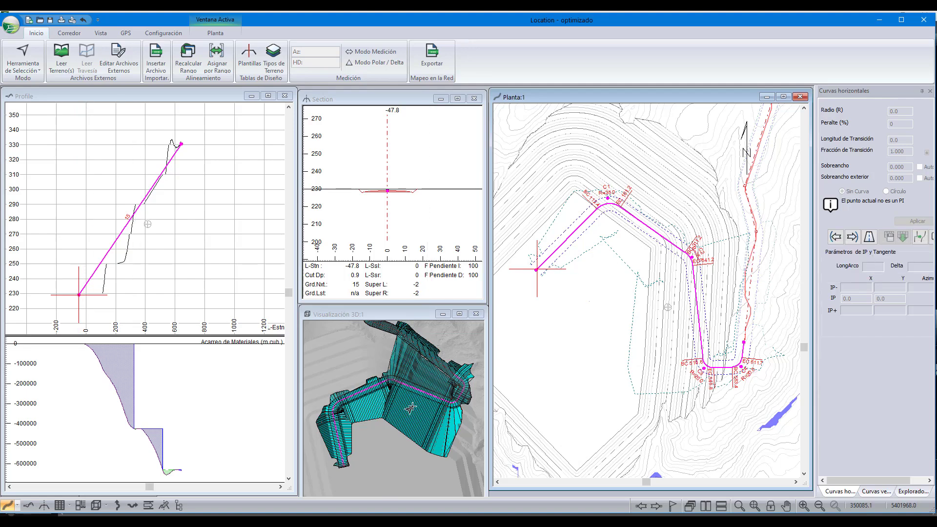
pyautogui.scroll(1, 429, 404)
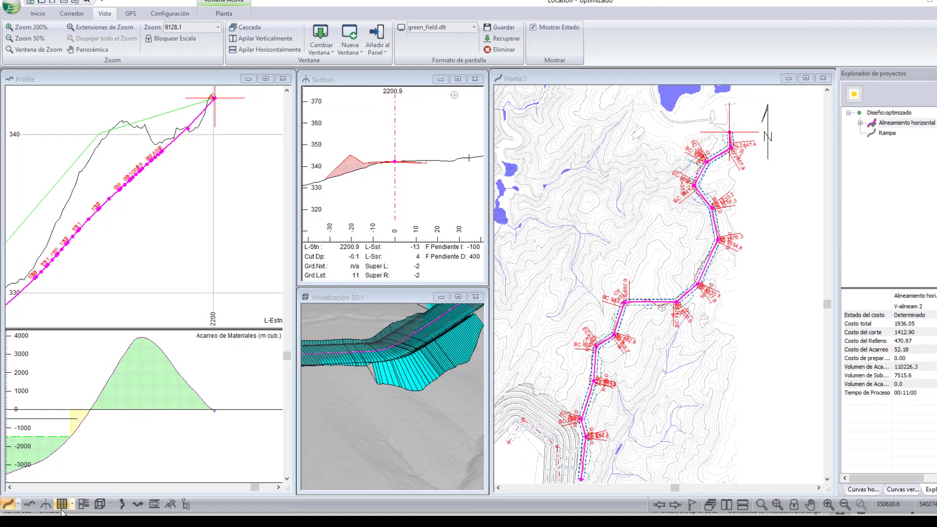
# - Open a data window for Alineamiento horizontal 1 and remove the K, Pendiente and Cut Dp. columns from its report
pyautogui.click(62, 505)
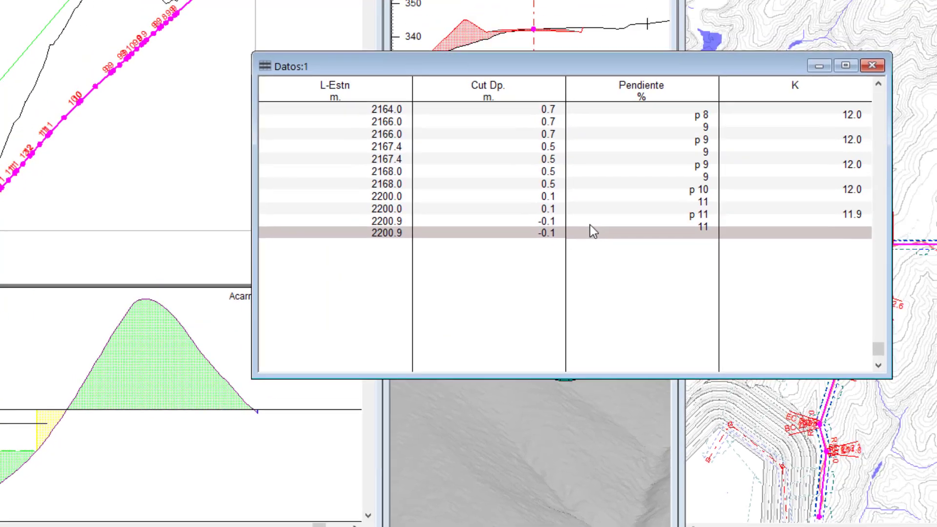
pyautogui.rightClick(709, 136)
pyautogui.click(779, 226)
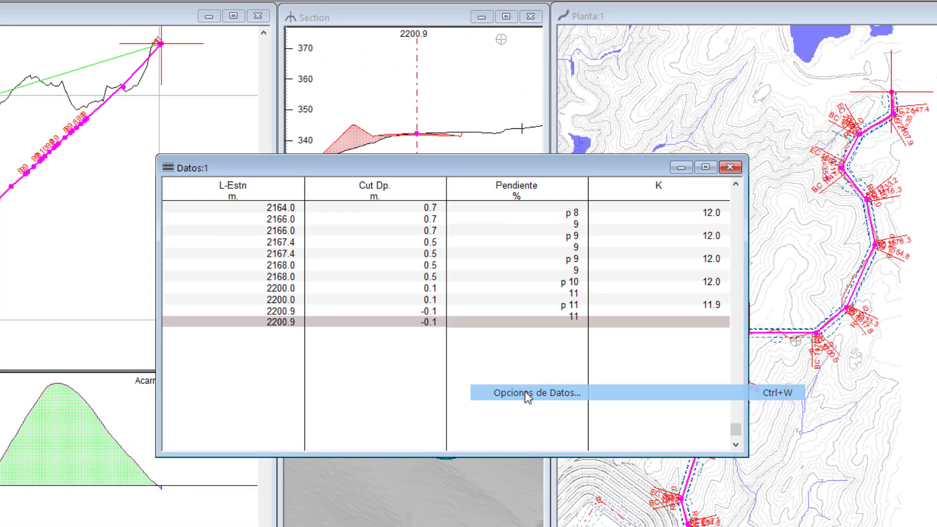
pyautogui.click(572, 268)
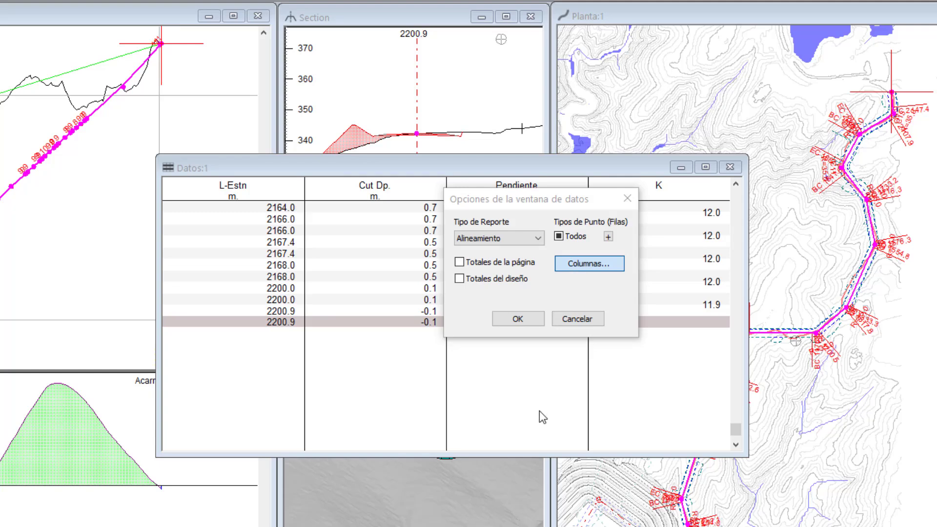
pyautogui.click(587, 264)
pyautogui.click(566, 214)
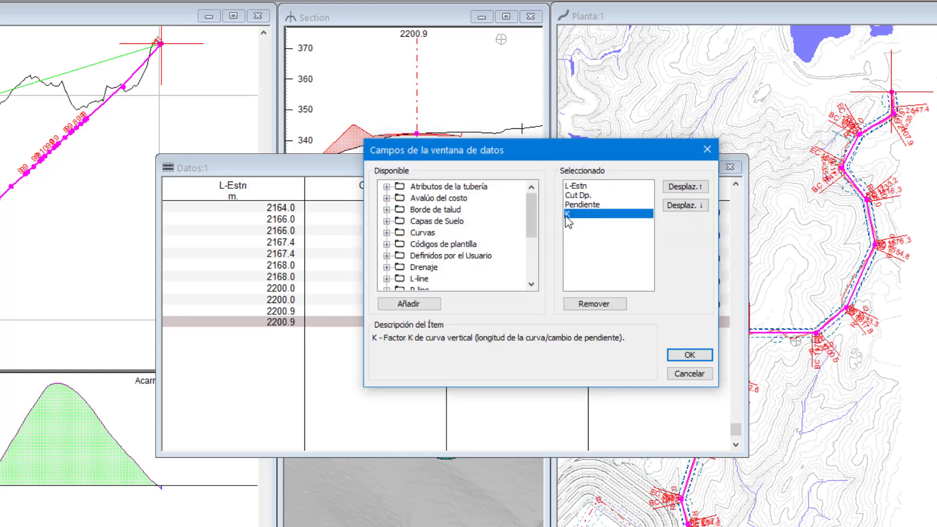
pyautogui.click(573, 302)
pyautogui.click(576, 301)
pyautogui.click(577, 300)
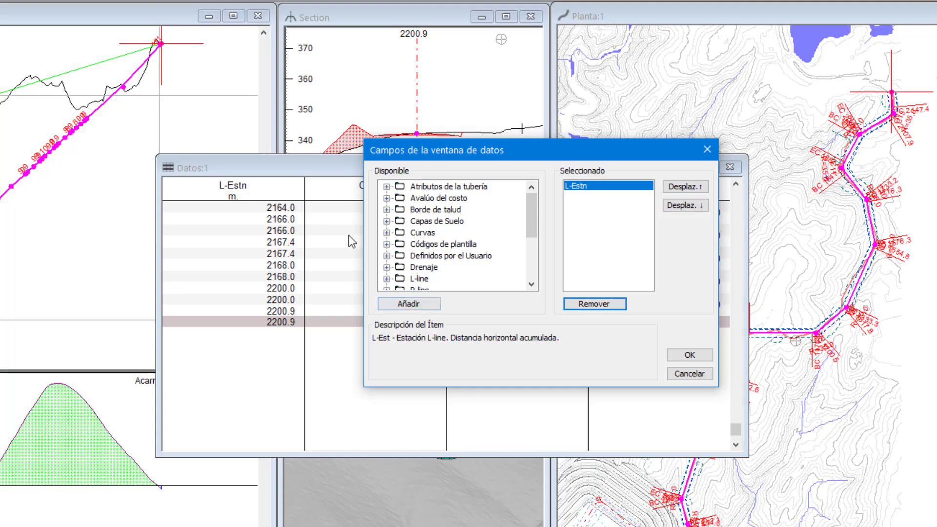
# - Add the Cut V., Rellenar V. and Acarreo de M. fields from Volúmenes Generales to the report columns
pyautogui.scroll(-3, 530, 258)
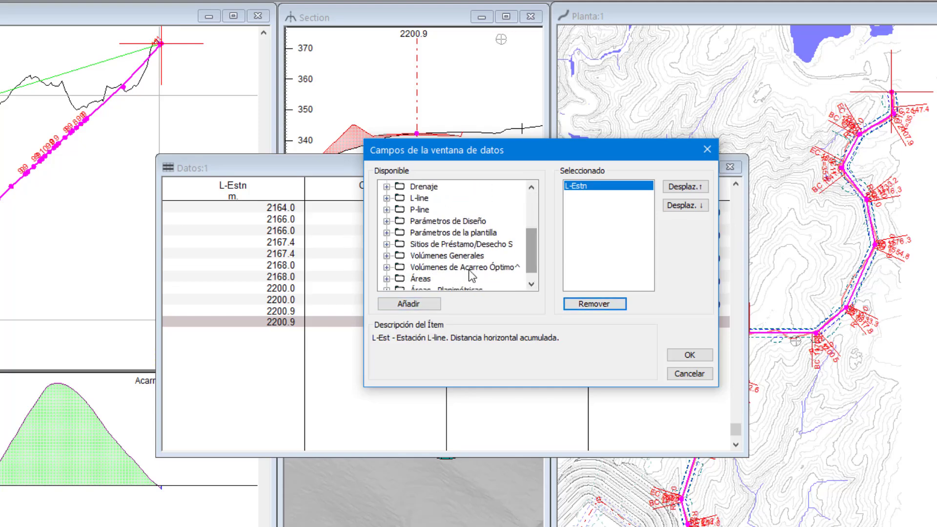
pyautogui.click(386, 255)
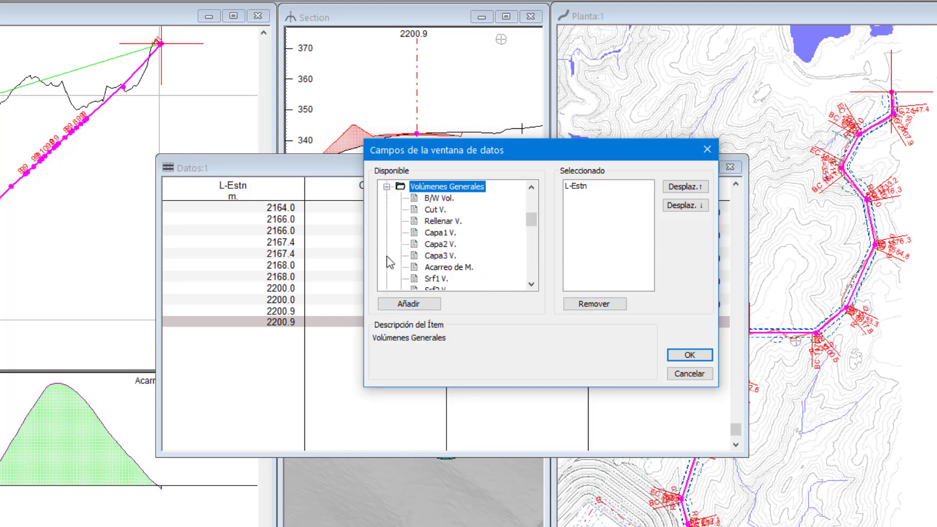
pyautogui.doubleClick(440, 213)
pyautogui.doubleClick(441, 221)
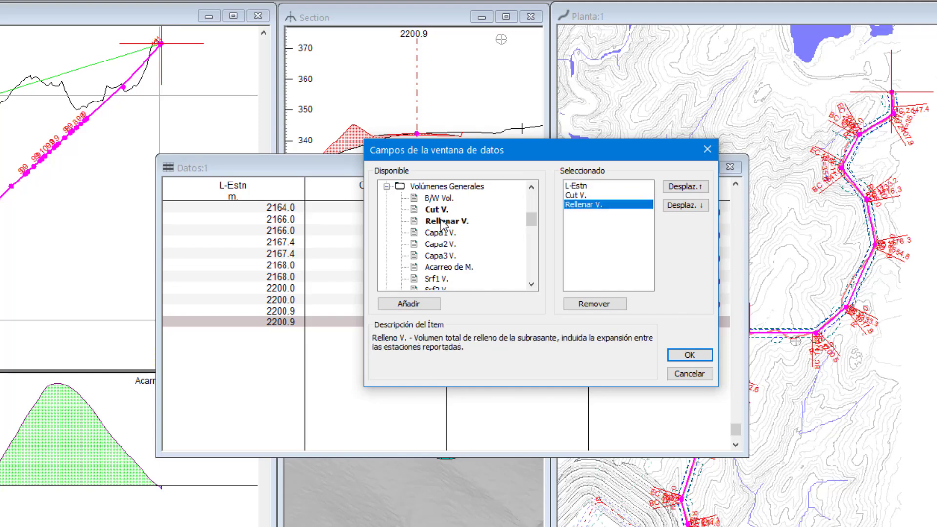
pyautogui.doubleClick(453, 267)
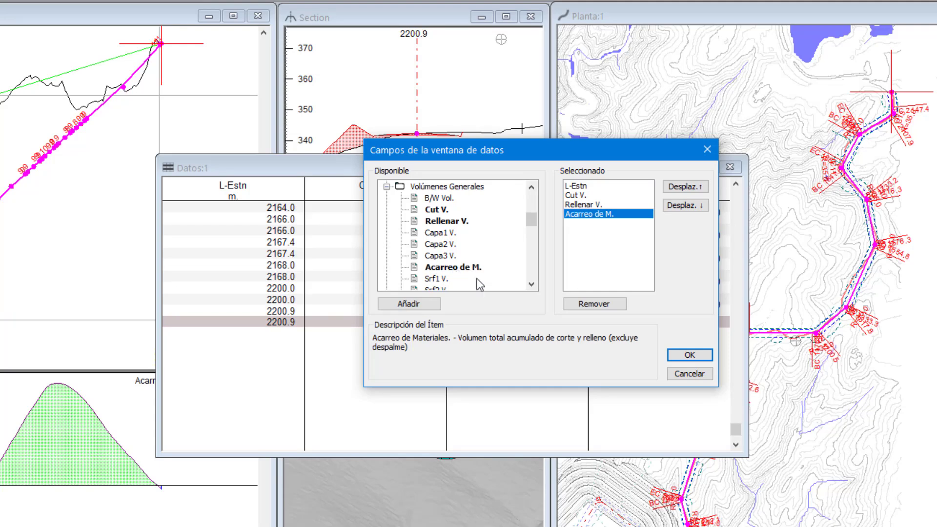
pyautogui.click(688, 356)
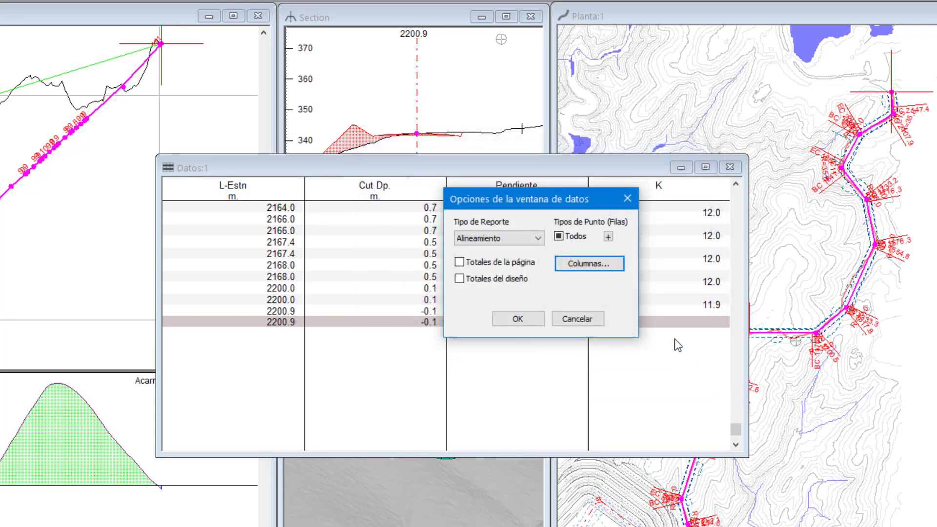
# - Report at Puntos 2 de autointervalos (20.0m.) and include both page totals and design totals in the data window
pyautogui.click(607, 237)
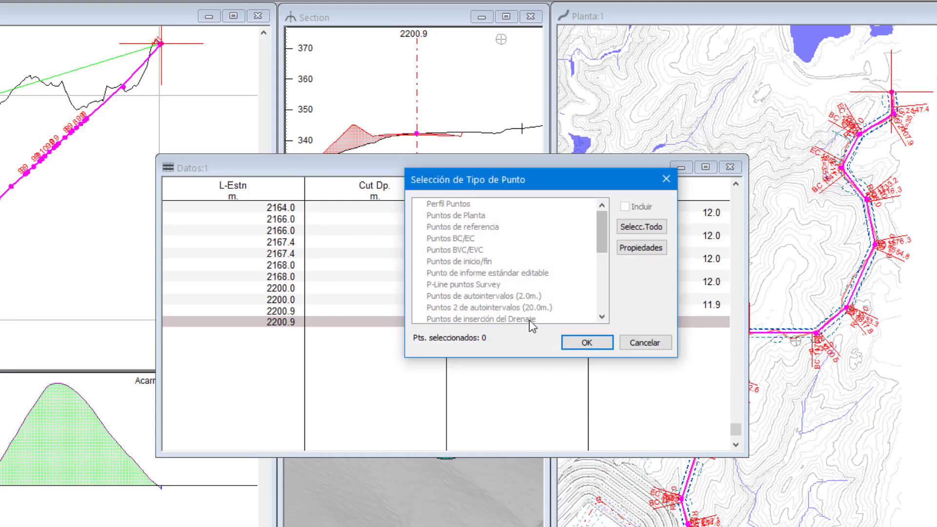
pyautogui.click(532, 307)
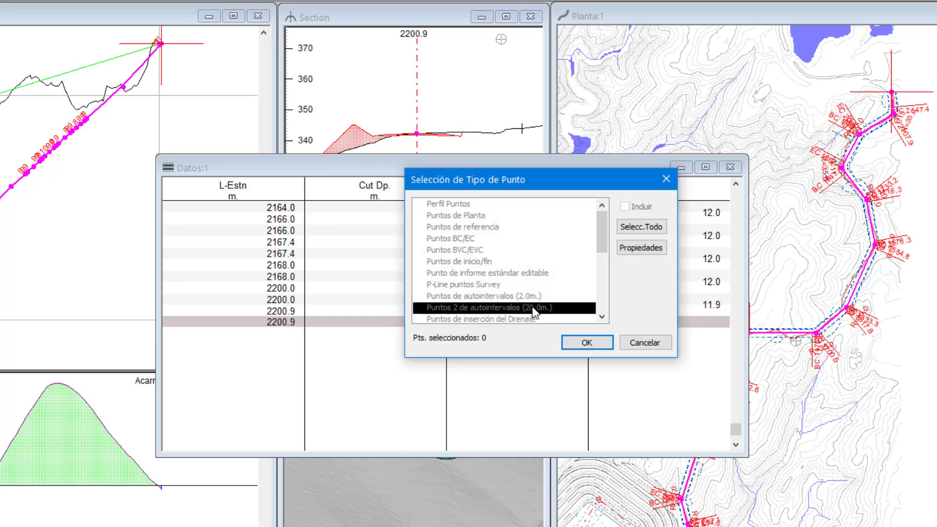
pyautogui.click(567, 342)
pyautogui.click(459, 280)
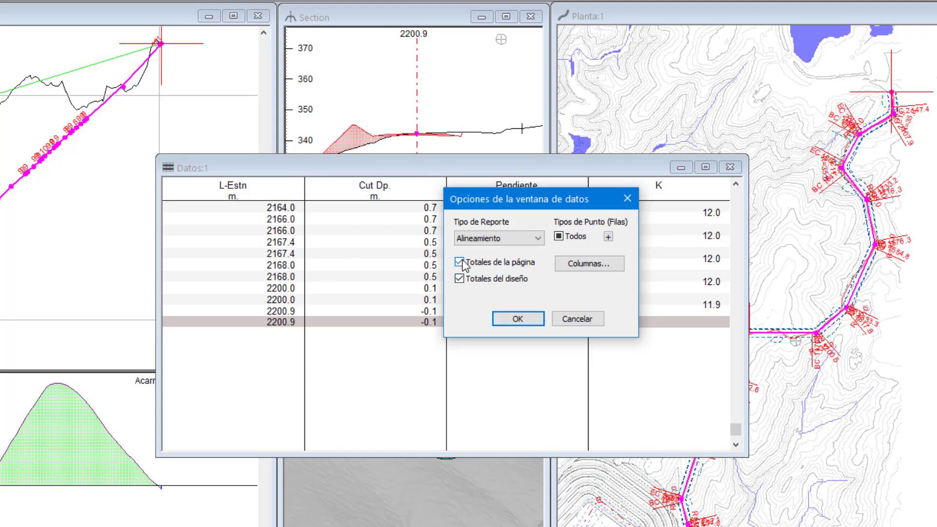
pyautogui.click(519, 320)
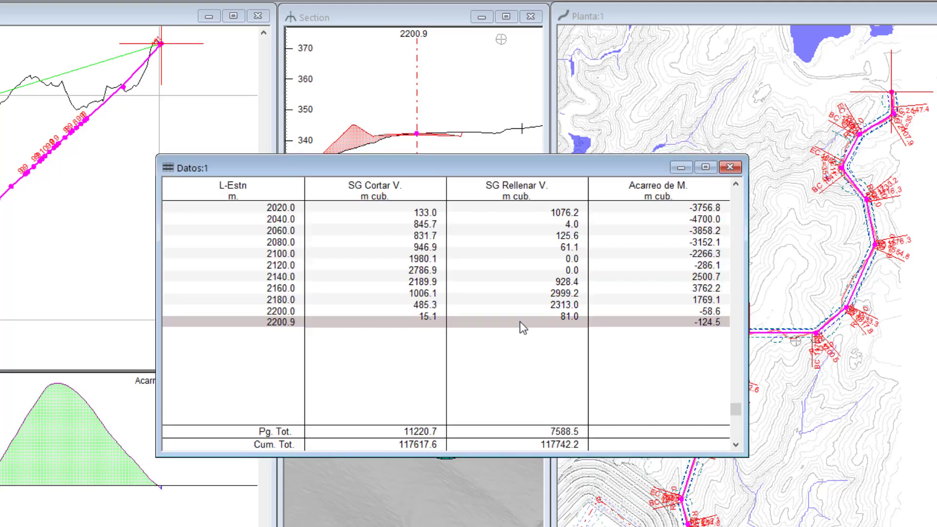
# - Enlarge the data window, review the cut, fill and mass haul volumes along the stations, and minimize it
pyautogui.moveTo(531, 156); pyautogui.dragTo(538, 29)
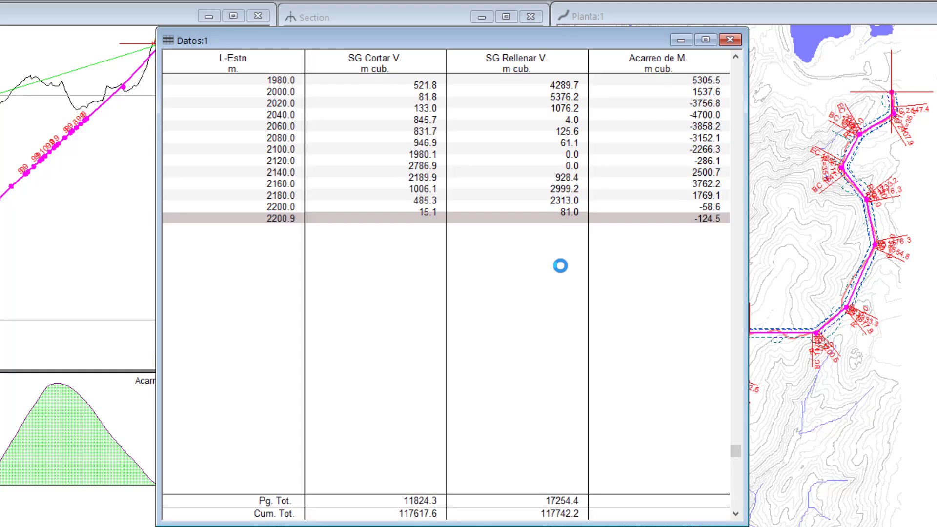
pyautogui.scroll(1, 560, 266)
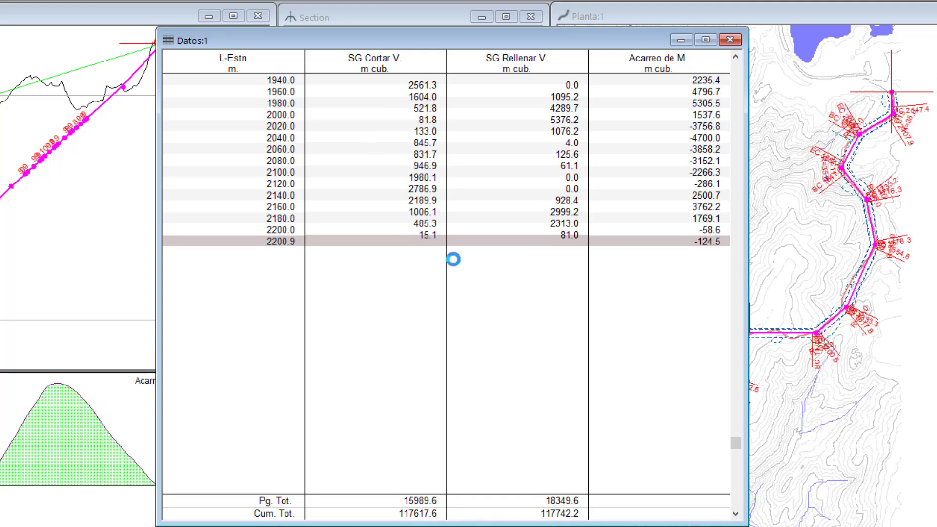
pyautogui.scroll(1, 452, 259)
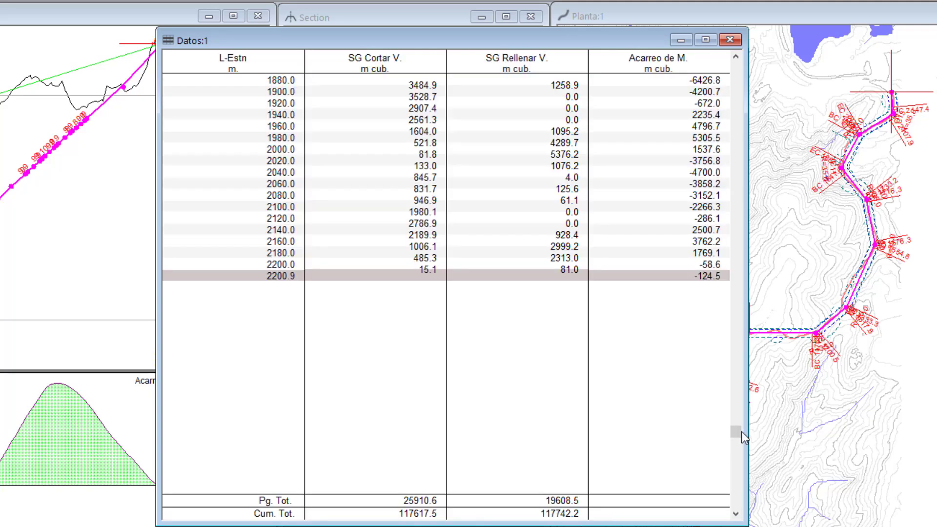
pyautogui.moveTo(736, 432); pyautogui.dragTo(734, 173)
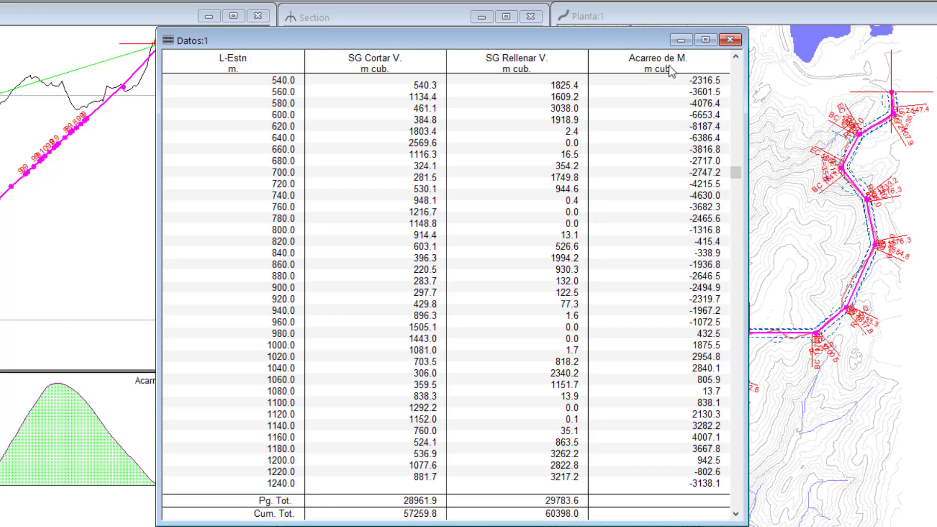
pyautogui.click(677, 40)
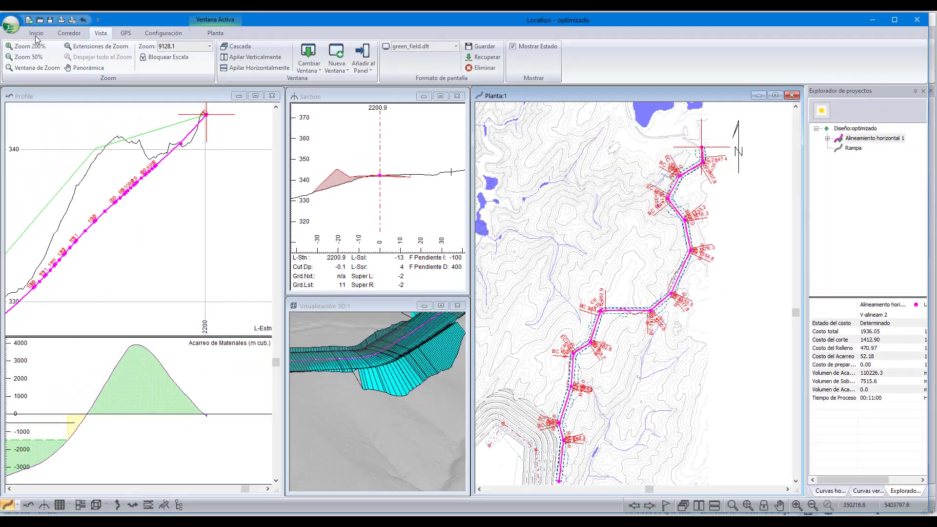
# - Review the file formats available for saving the design under another type, from DXF to Shape File, and cancel without saving
pyautogui.click(10, 24)
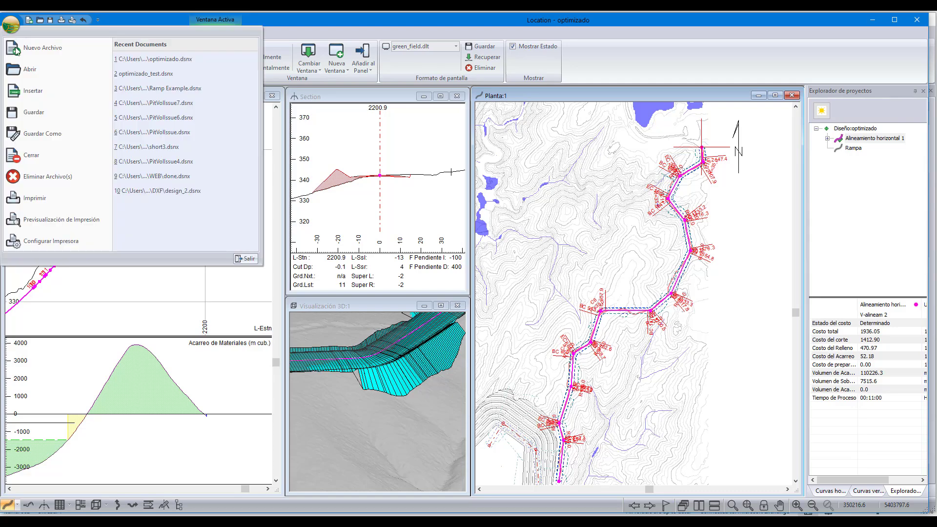
pyautogui.click(39, 137)
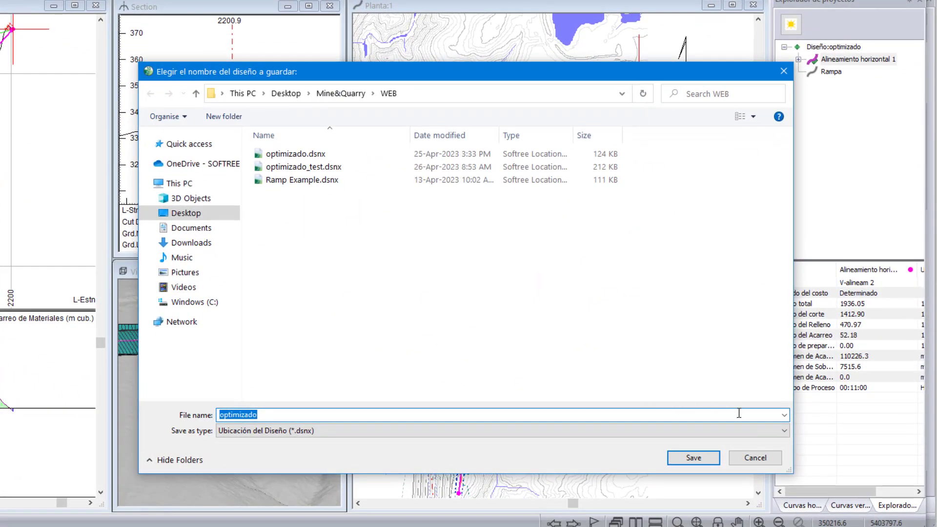
pyautogui.click(784, 430)
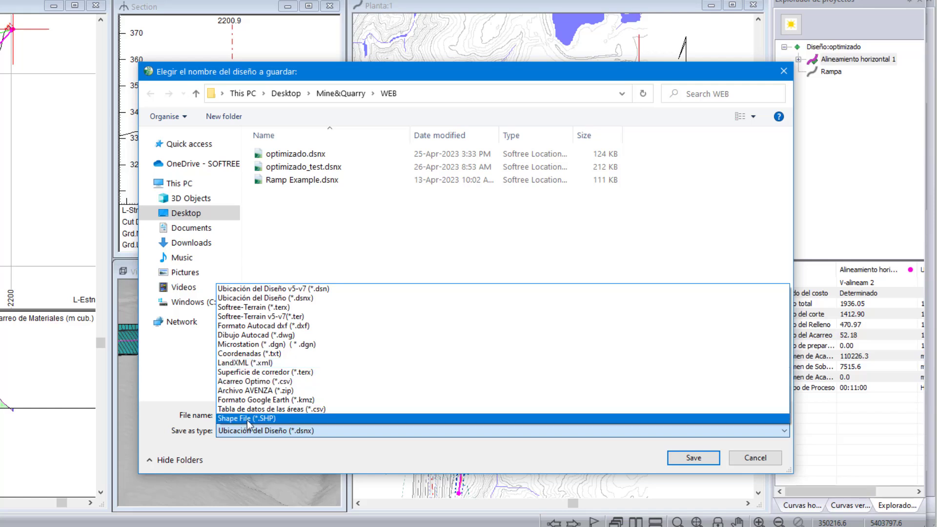
pyautogui.click(745, 459)
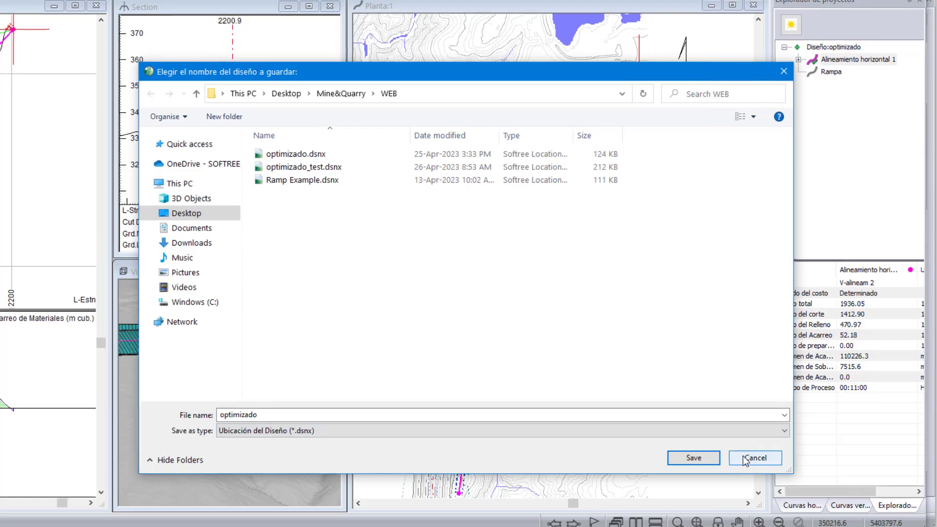
pyautogui.click(745, 460)
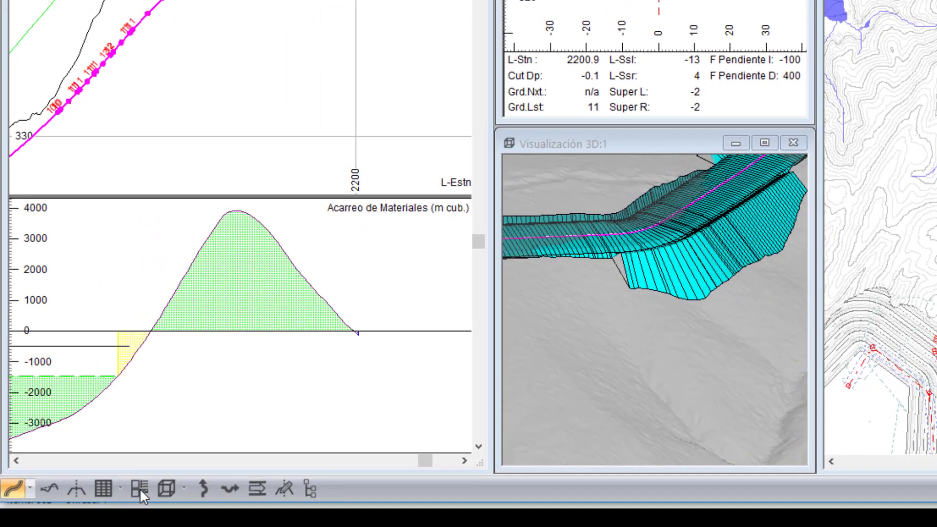
# - Open the Multi-Plot sheet layout and review the page size options for the book
pyautogui.click(139, 488)
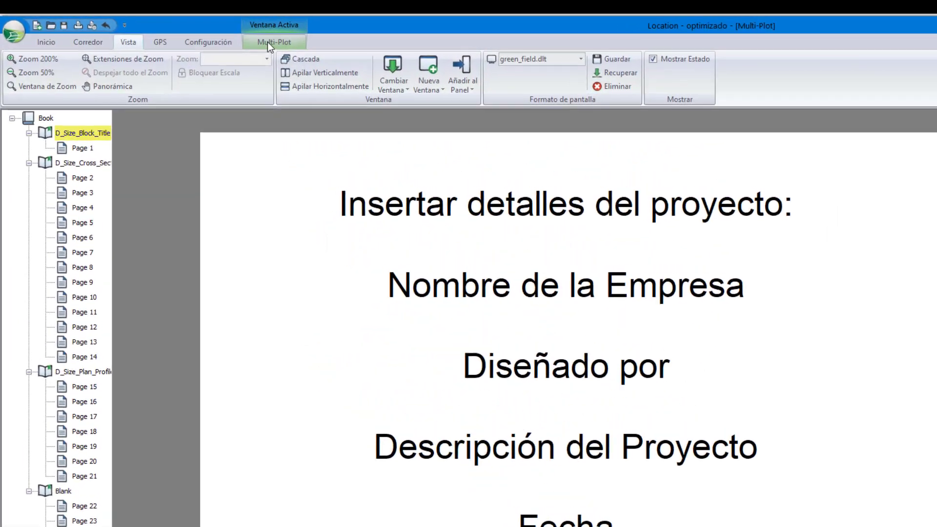
pyautogui.click(268, 42)
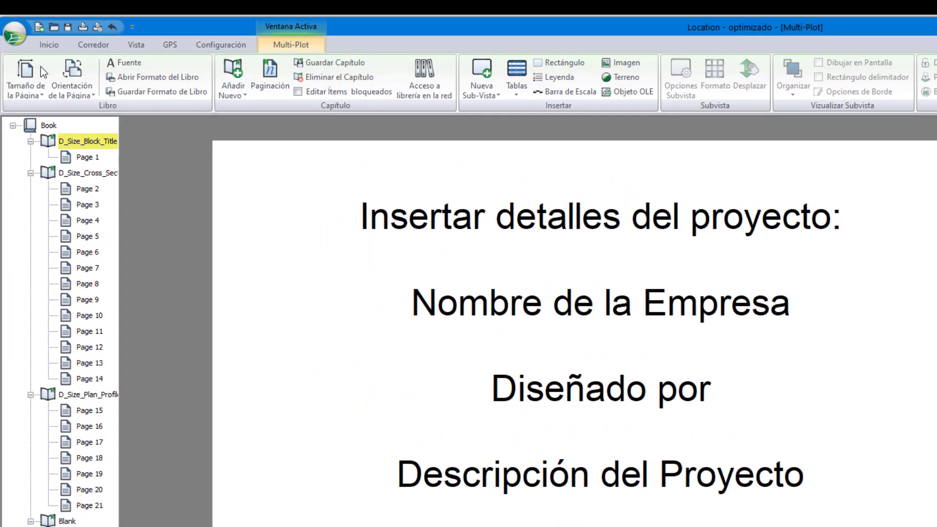
pyautogui.click(37, 64)
pyautogui.click(39, 221)
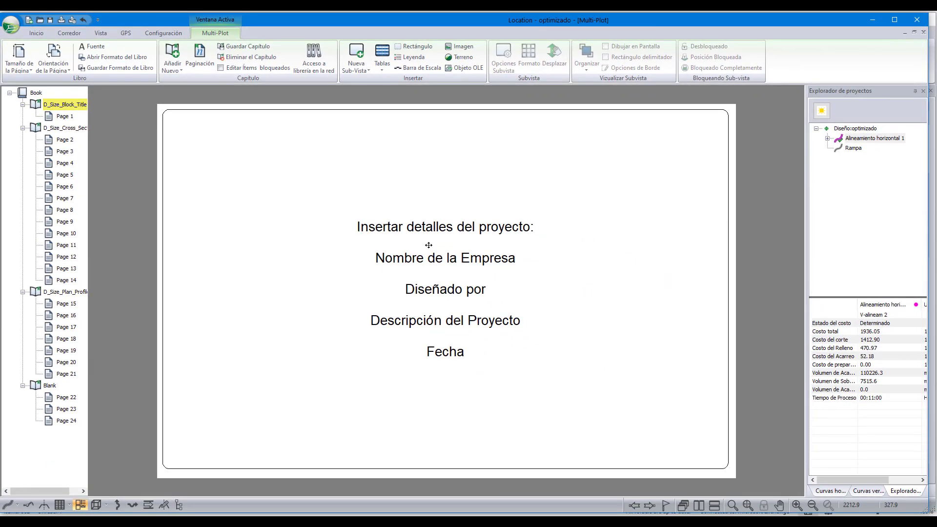
# - Show the cross-section chapter of the plot book and browse its sheets from page 2 to page 4
pyautogui.click(65, 128)
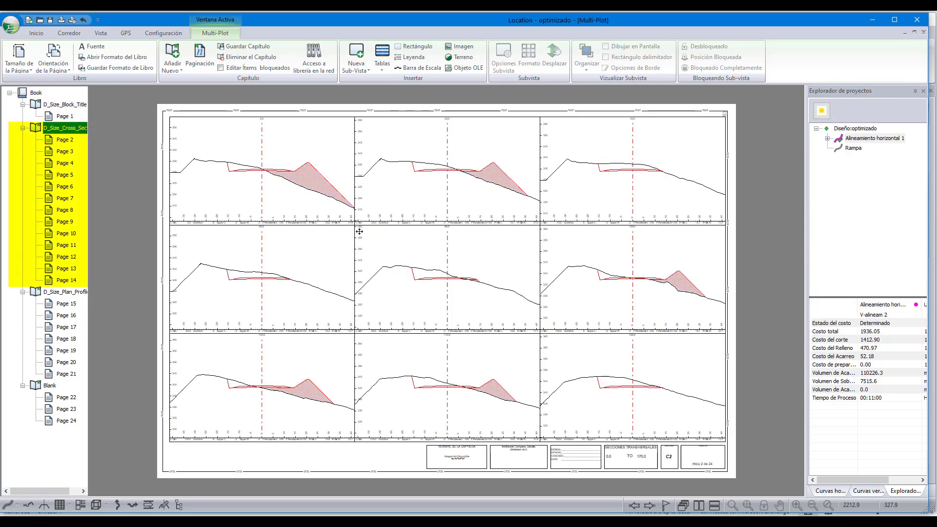
pyautogui.click(65, 141)
pyautogui.click(67, 164)
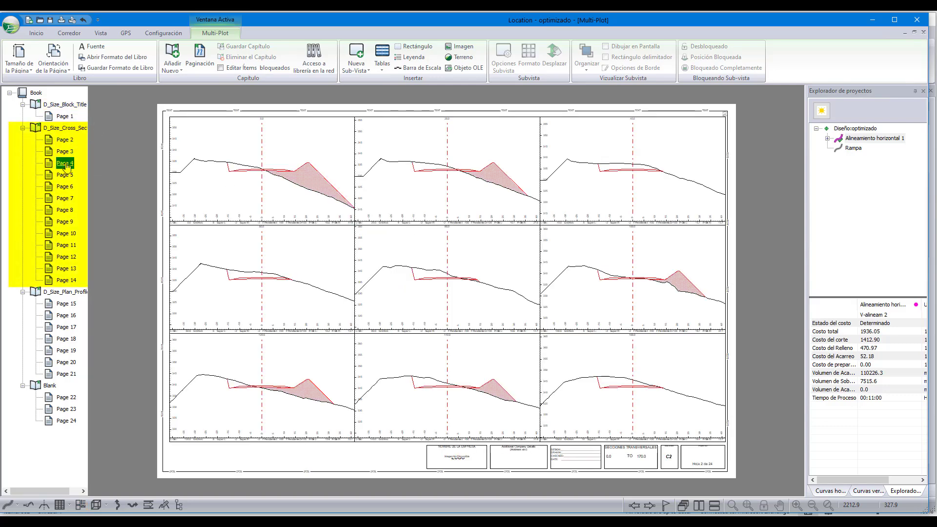
# - Show cross-section sheet page 7 and browse the plan and profile chapter's sheets from page 15 to page 17
pyautogui.click(67, 200)
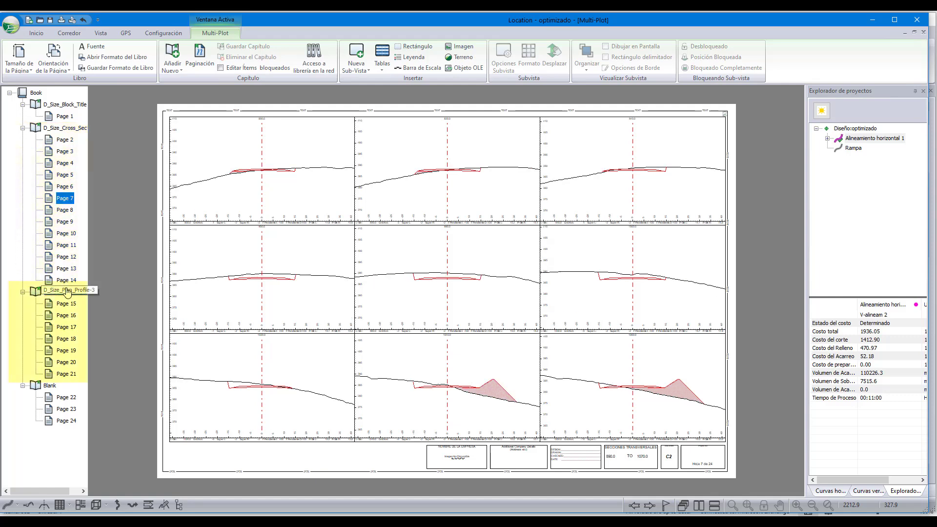
pyautogui.click(66, 303)
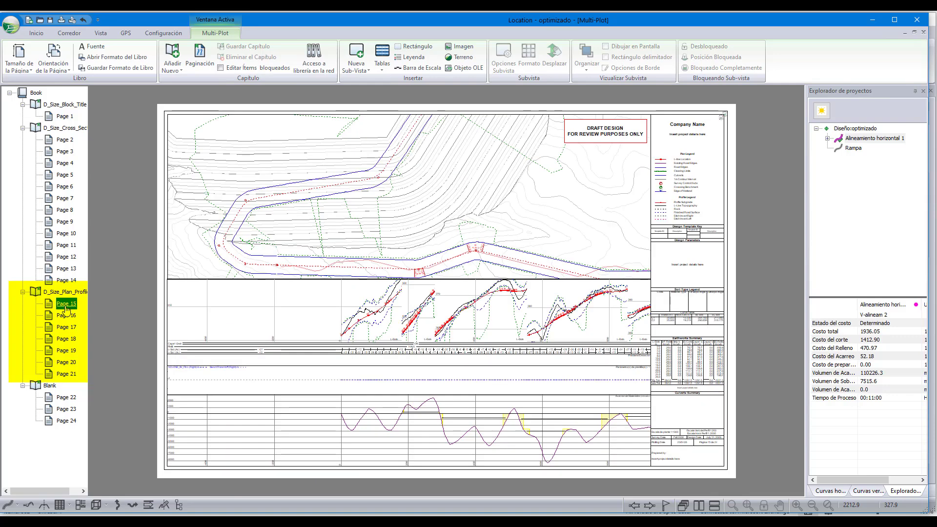
pyautogui.click(67, 316)
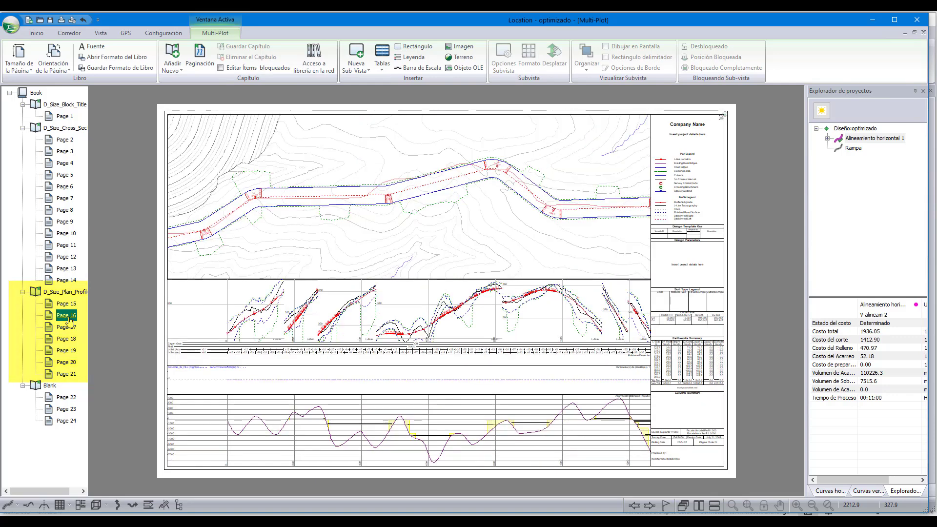
pyautogui.click(69, 330)
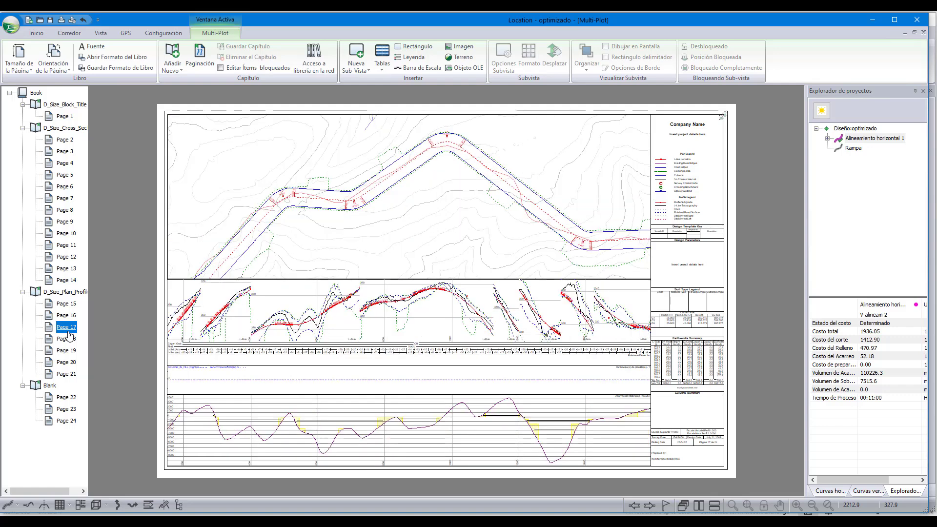
# - Show the Blank chapter of the plot book and review the sub-view types available for insertion, without inserting any
pyautogui.click(49, 386)
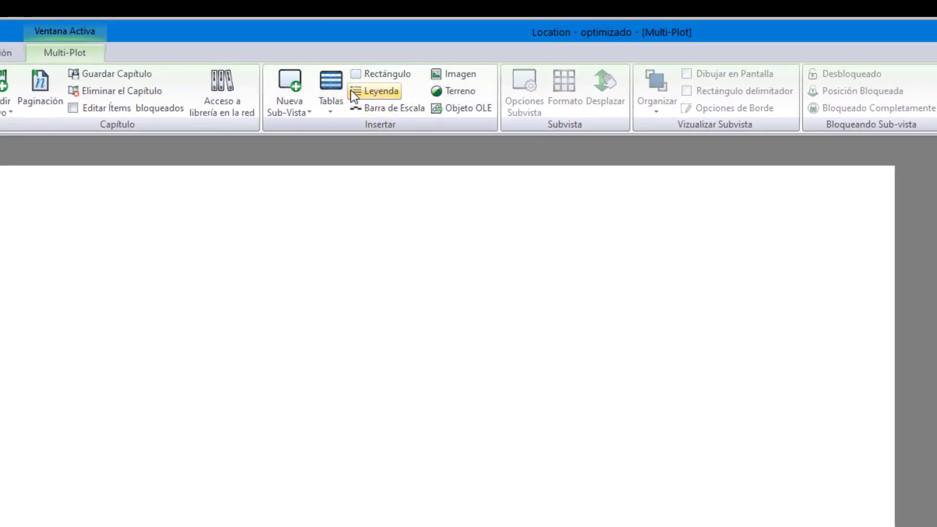
pyautogui.click(294, 84)
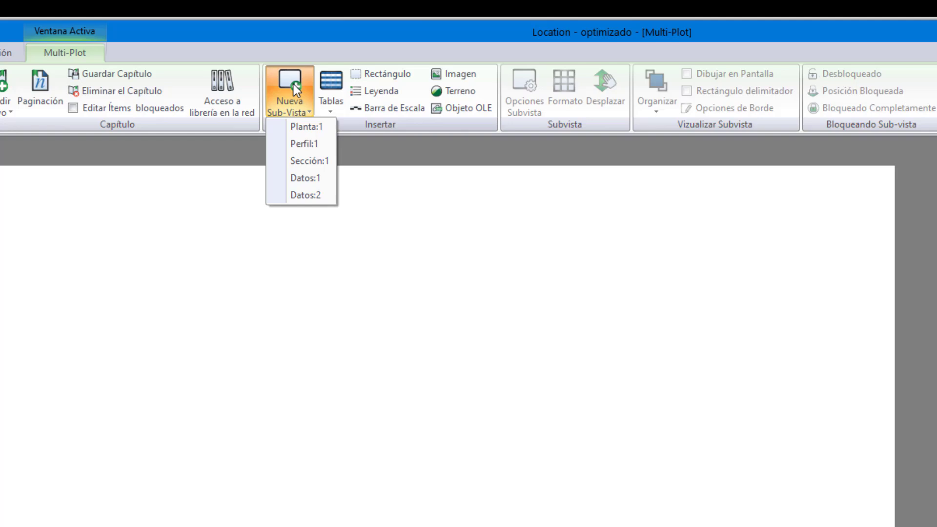
pyautogui.click(435, 289)
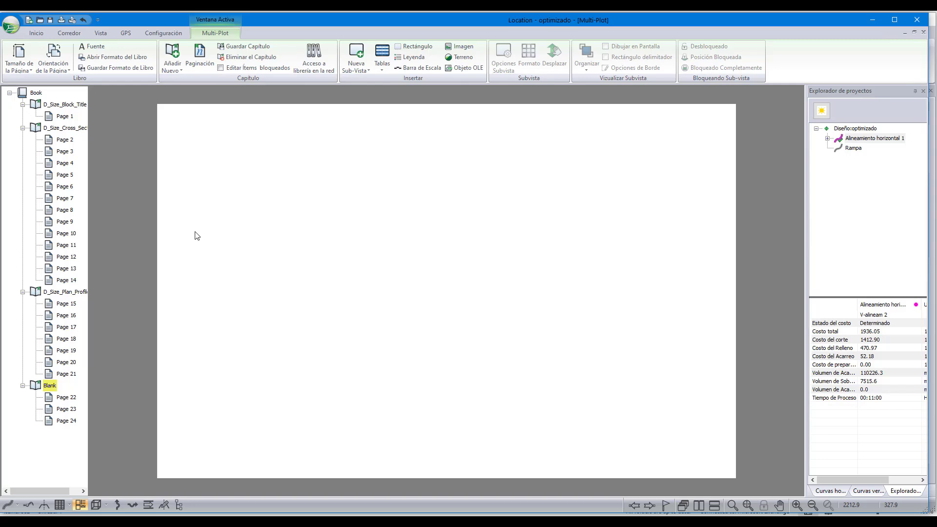
# - Start opening another book format for the plot book and decline replacing the current format
pyautogui.click(111, 59)
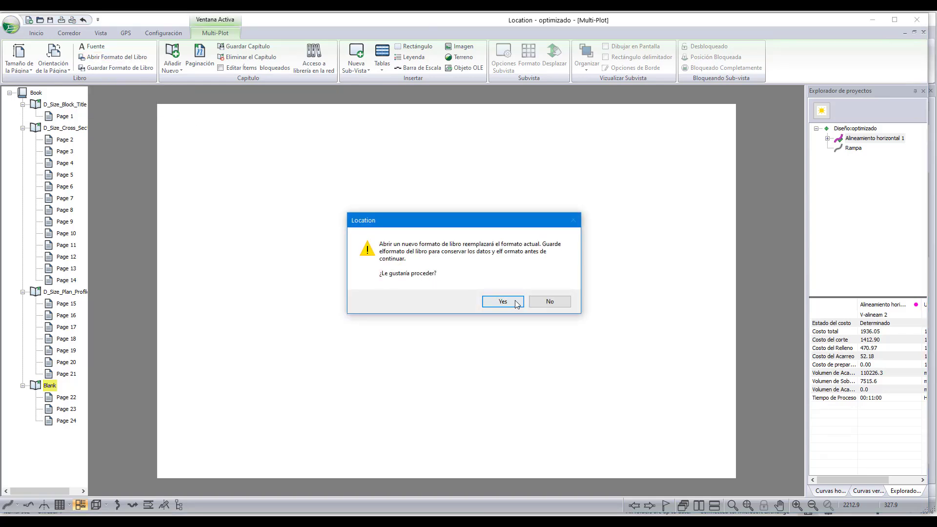
pyautogui.click(548, 302)
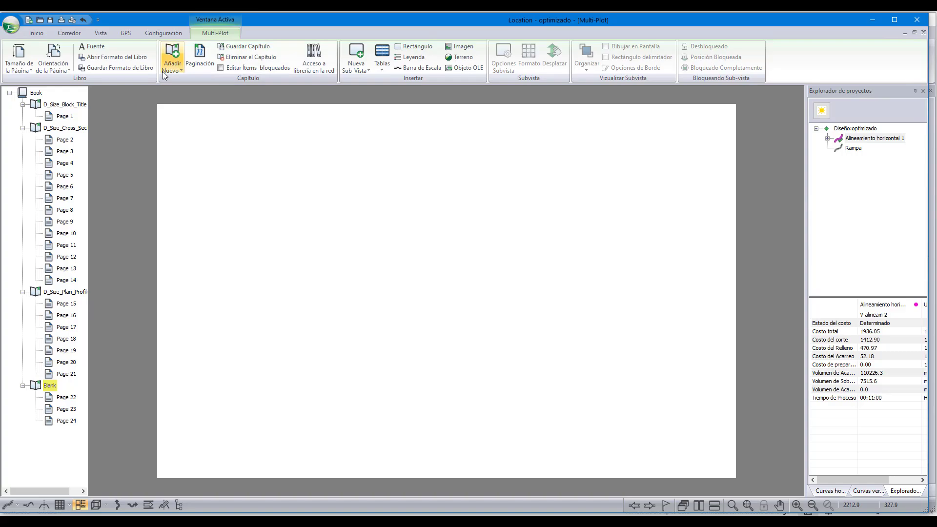